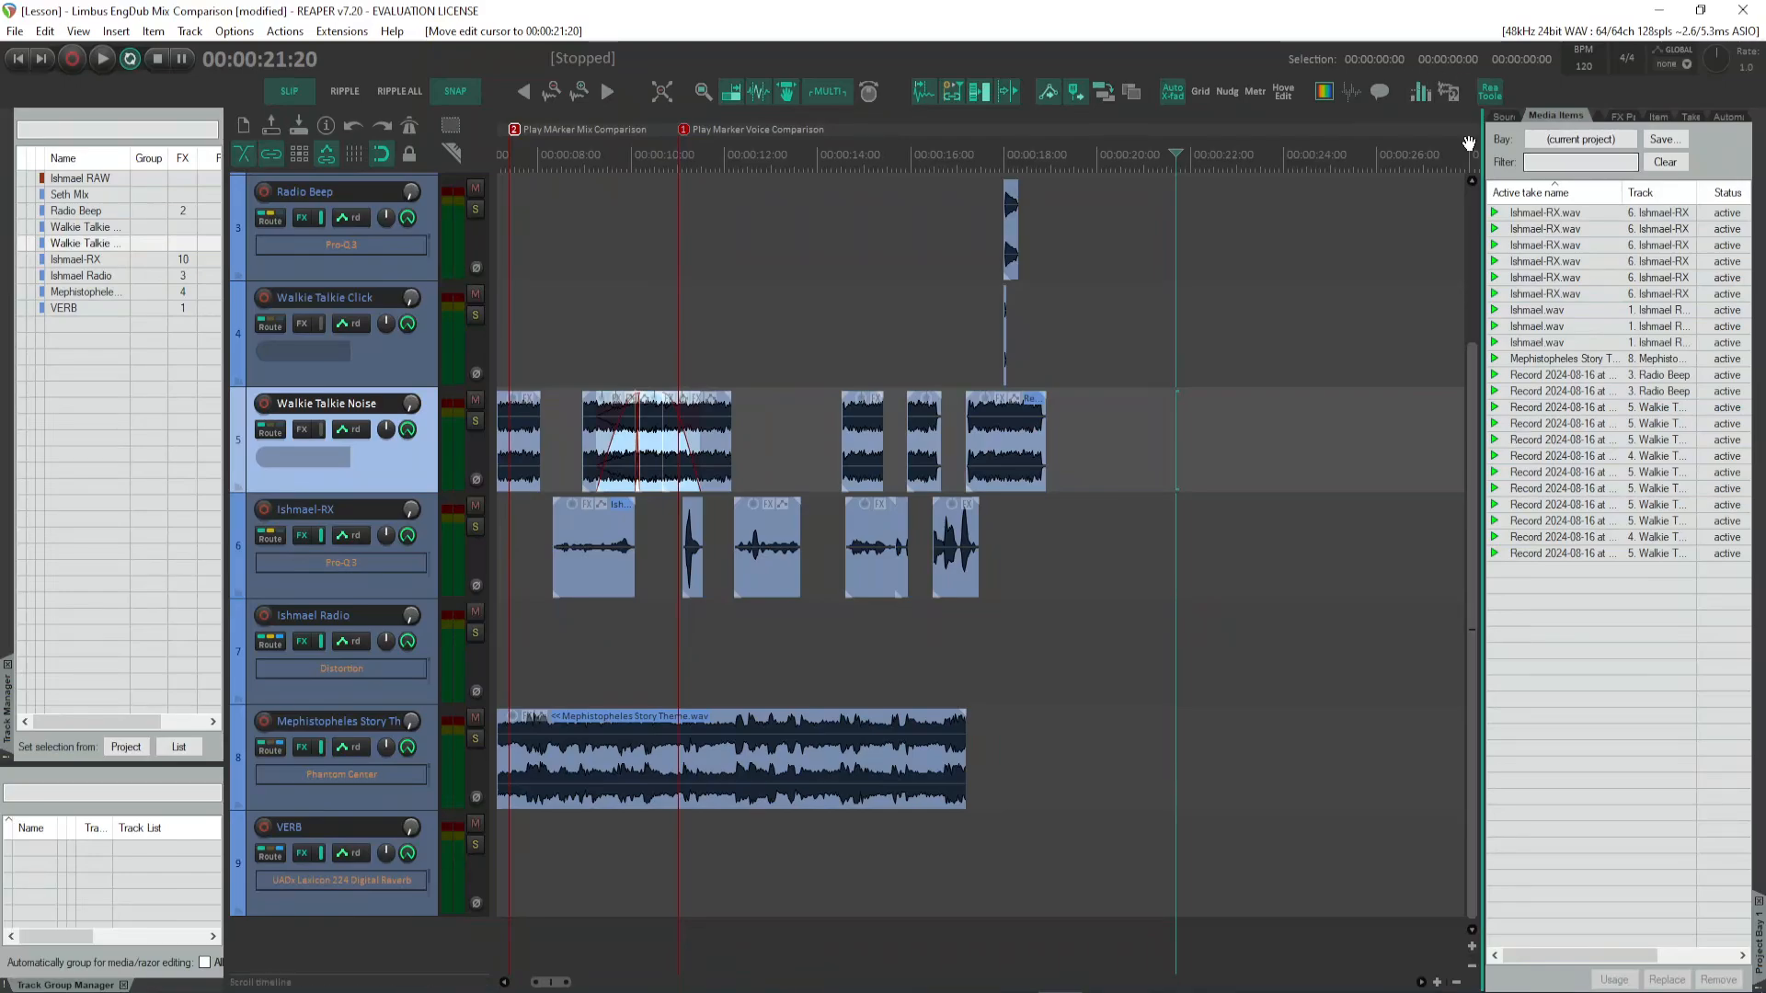
- Open the mixer and expand its window to fill the whole screen
left_click(1012, 53)
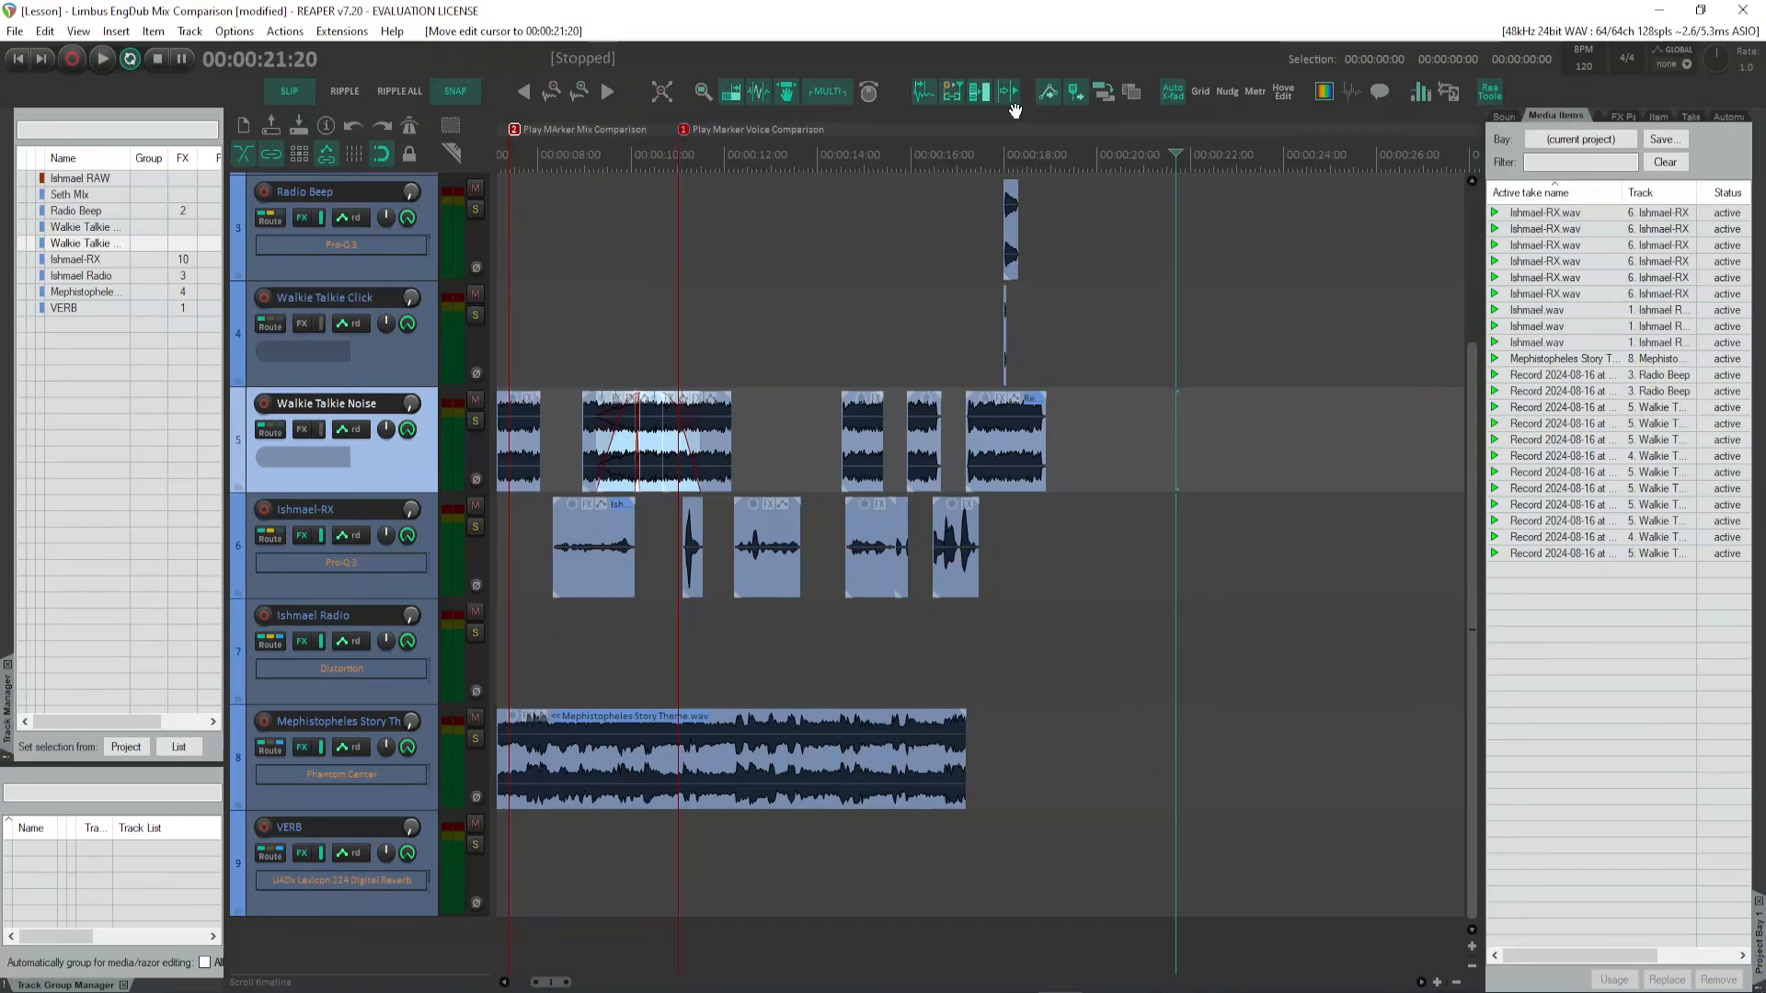
key("ctrl")
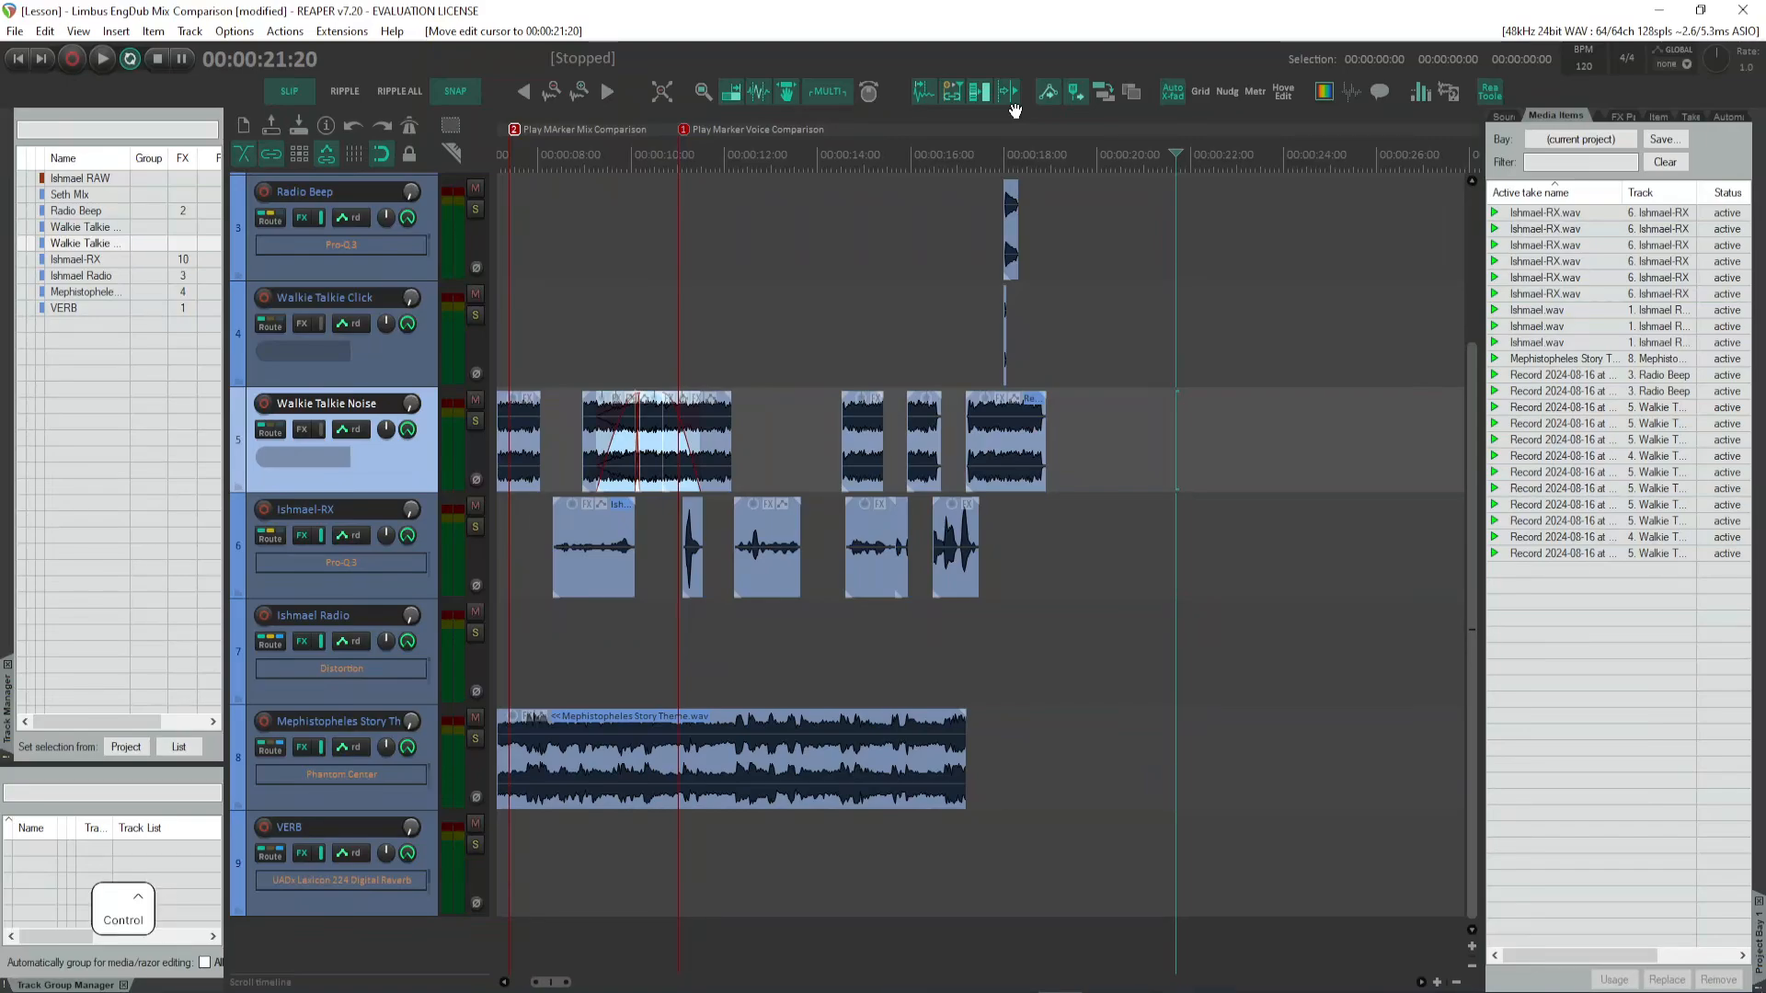
key("ctrl+equal")
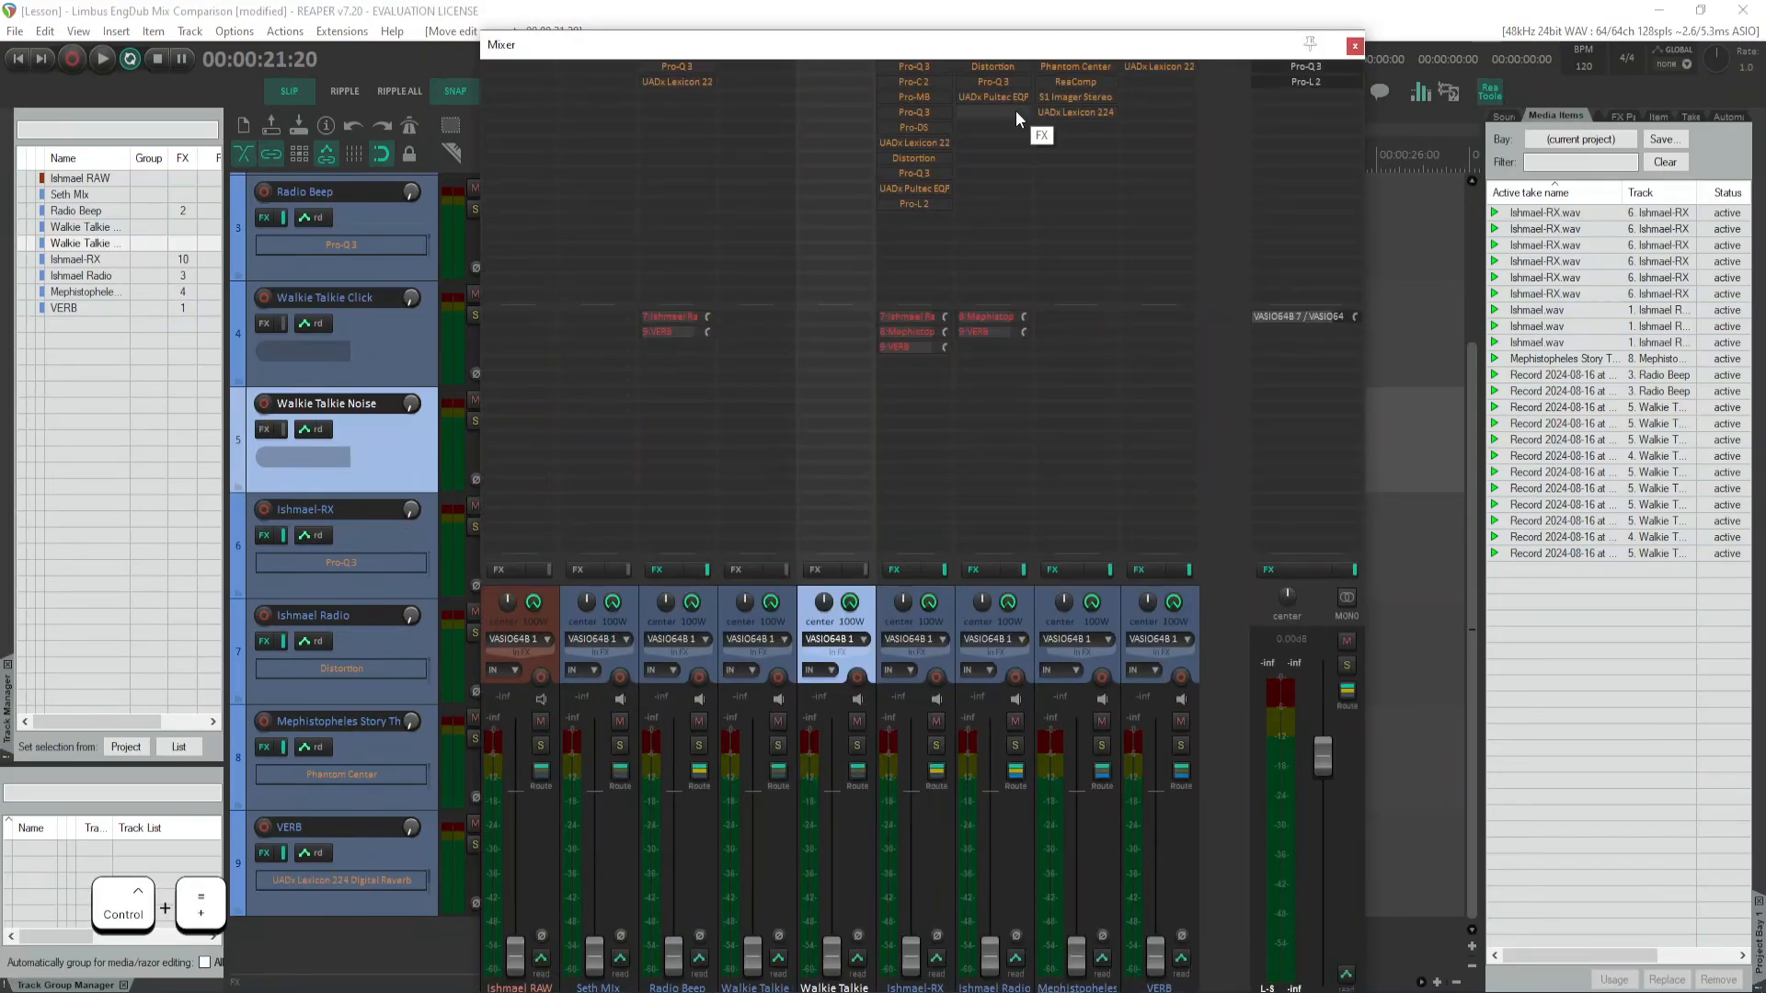
left_click_drag(1045, 47, 1012, 1)
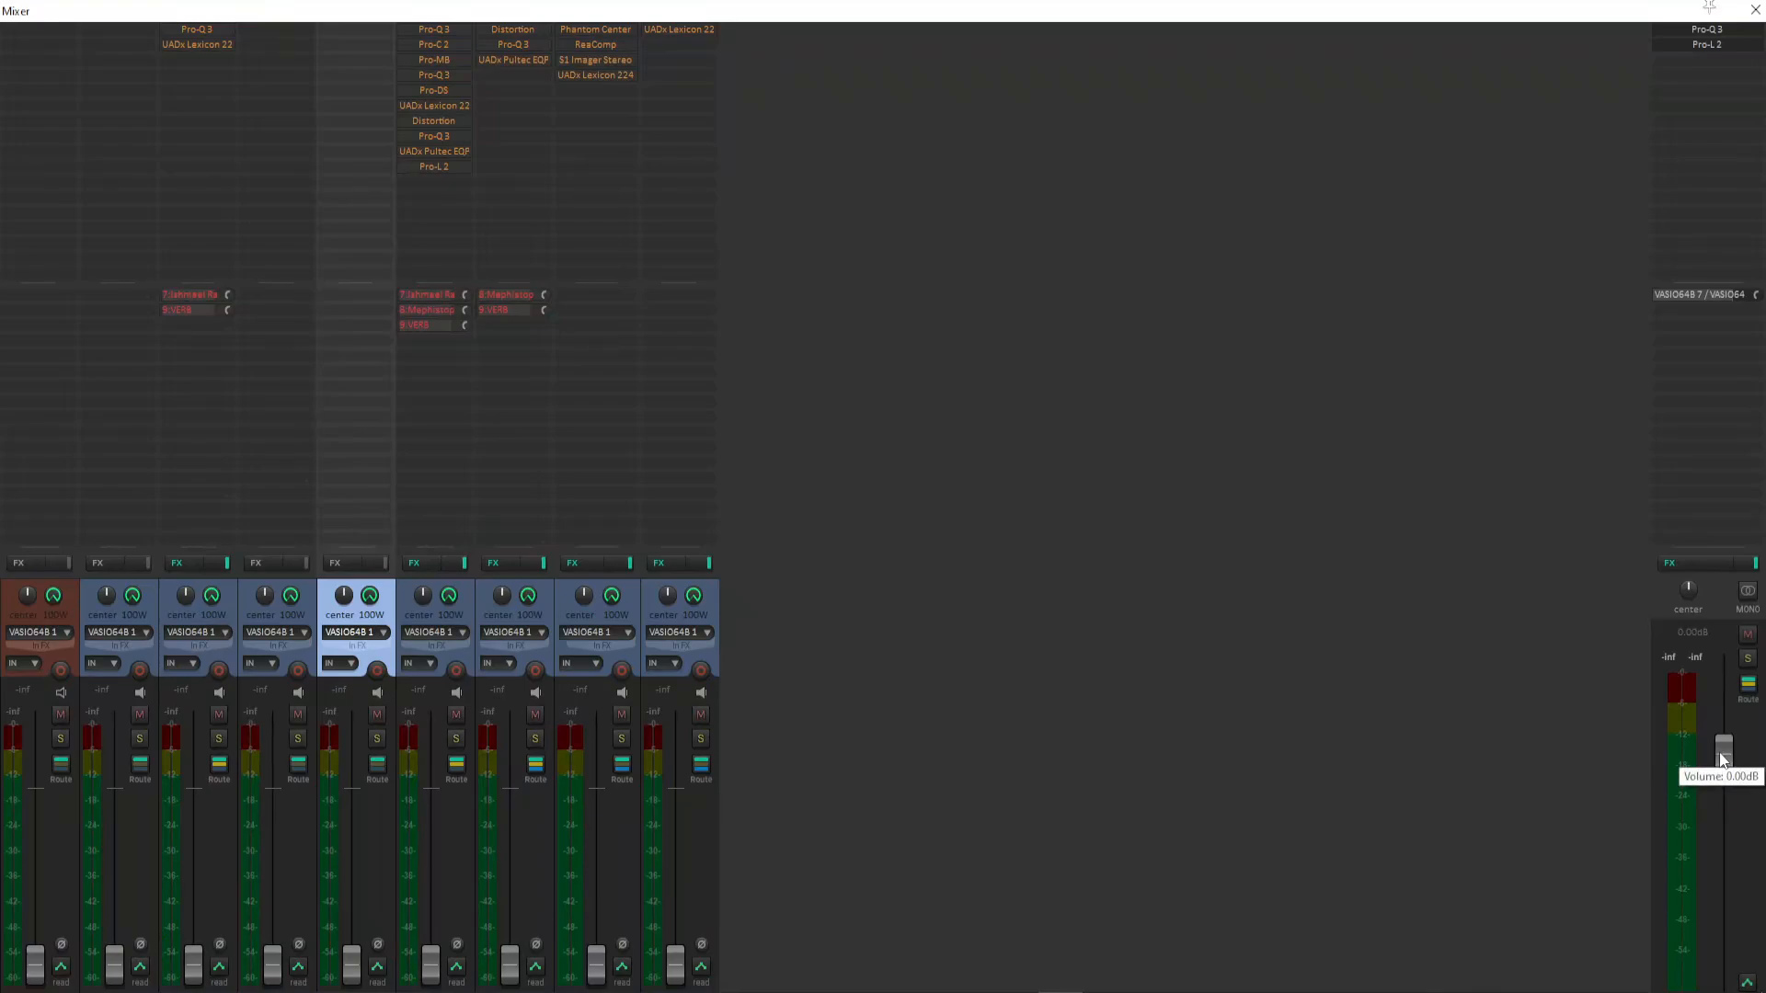
- Lower the master track's volume fader to about -14.2 dB and reset it to 0 dB
left_click_drag(1724, 759, 1727, 849)
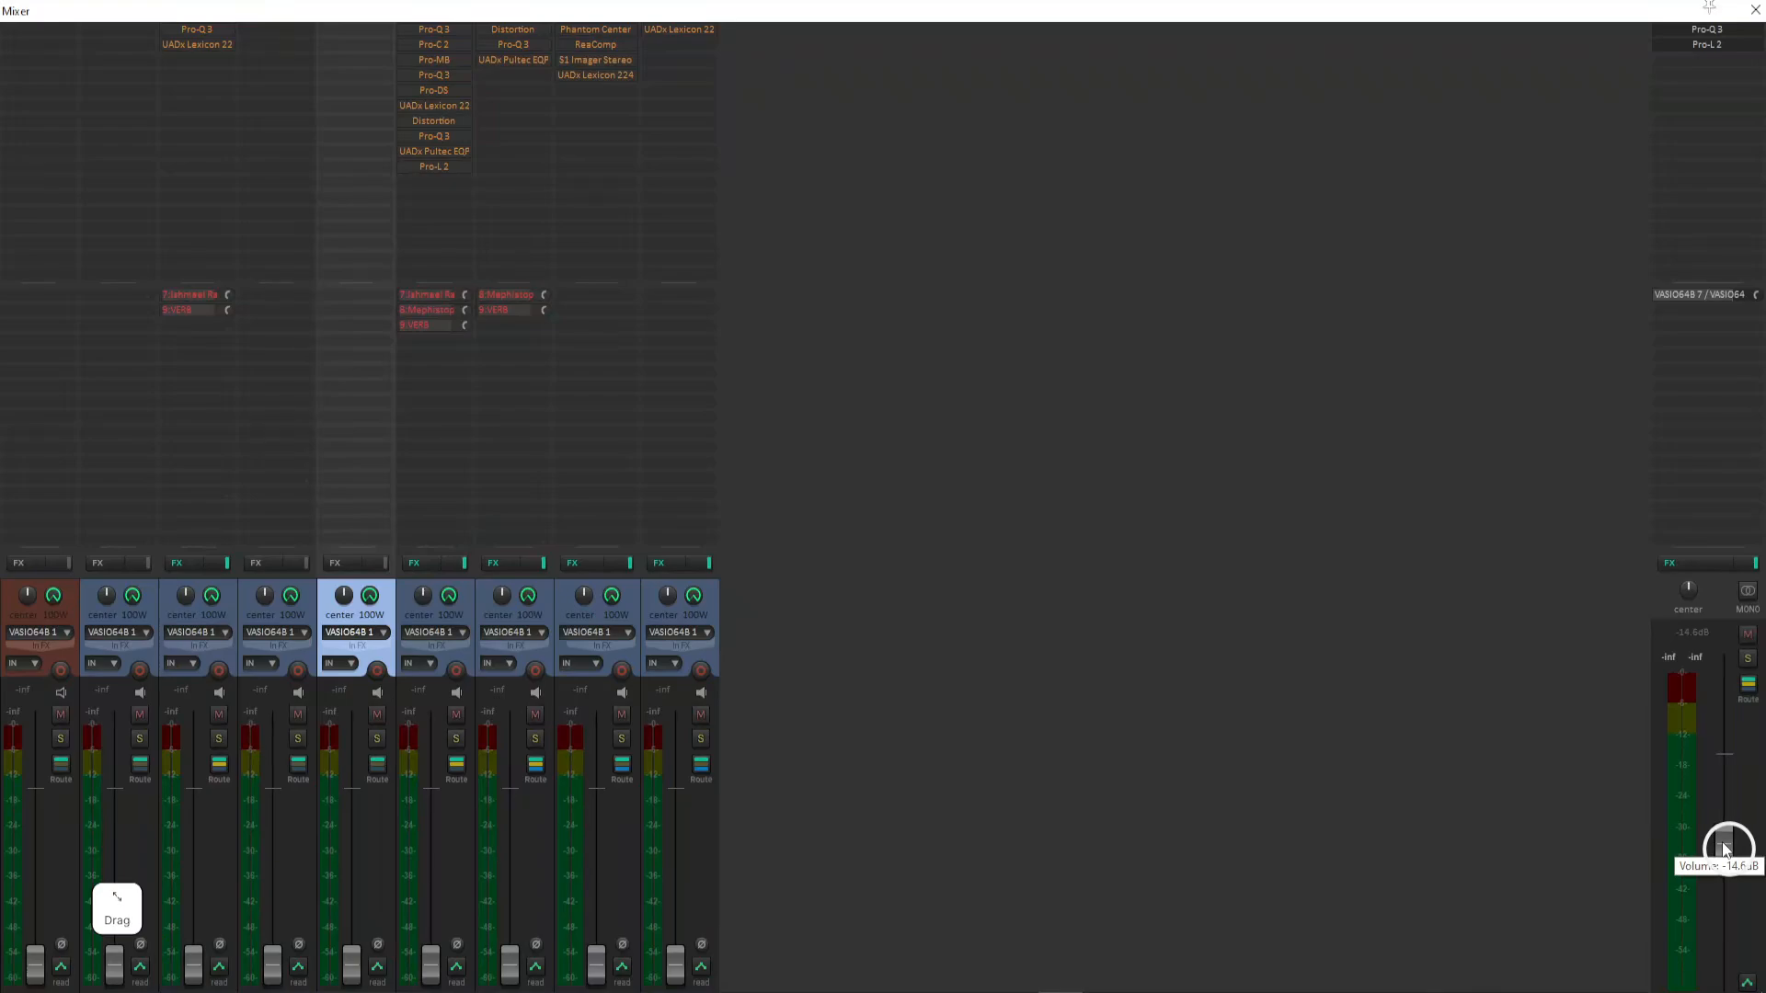
mouse_move(1723, 848)
left_mouse_down()
mouse_move(1724, 745)
mouse_move(1726, 844)
left_mouse_up()
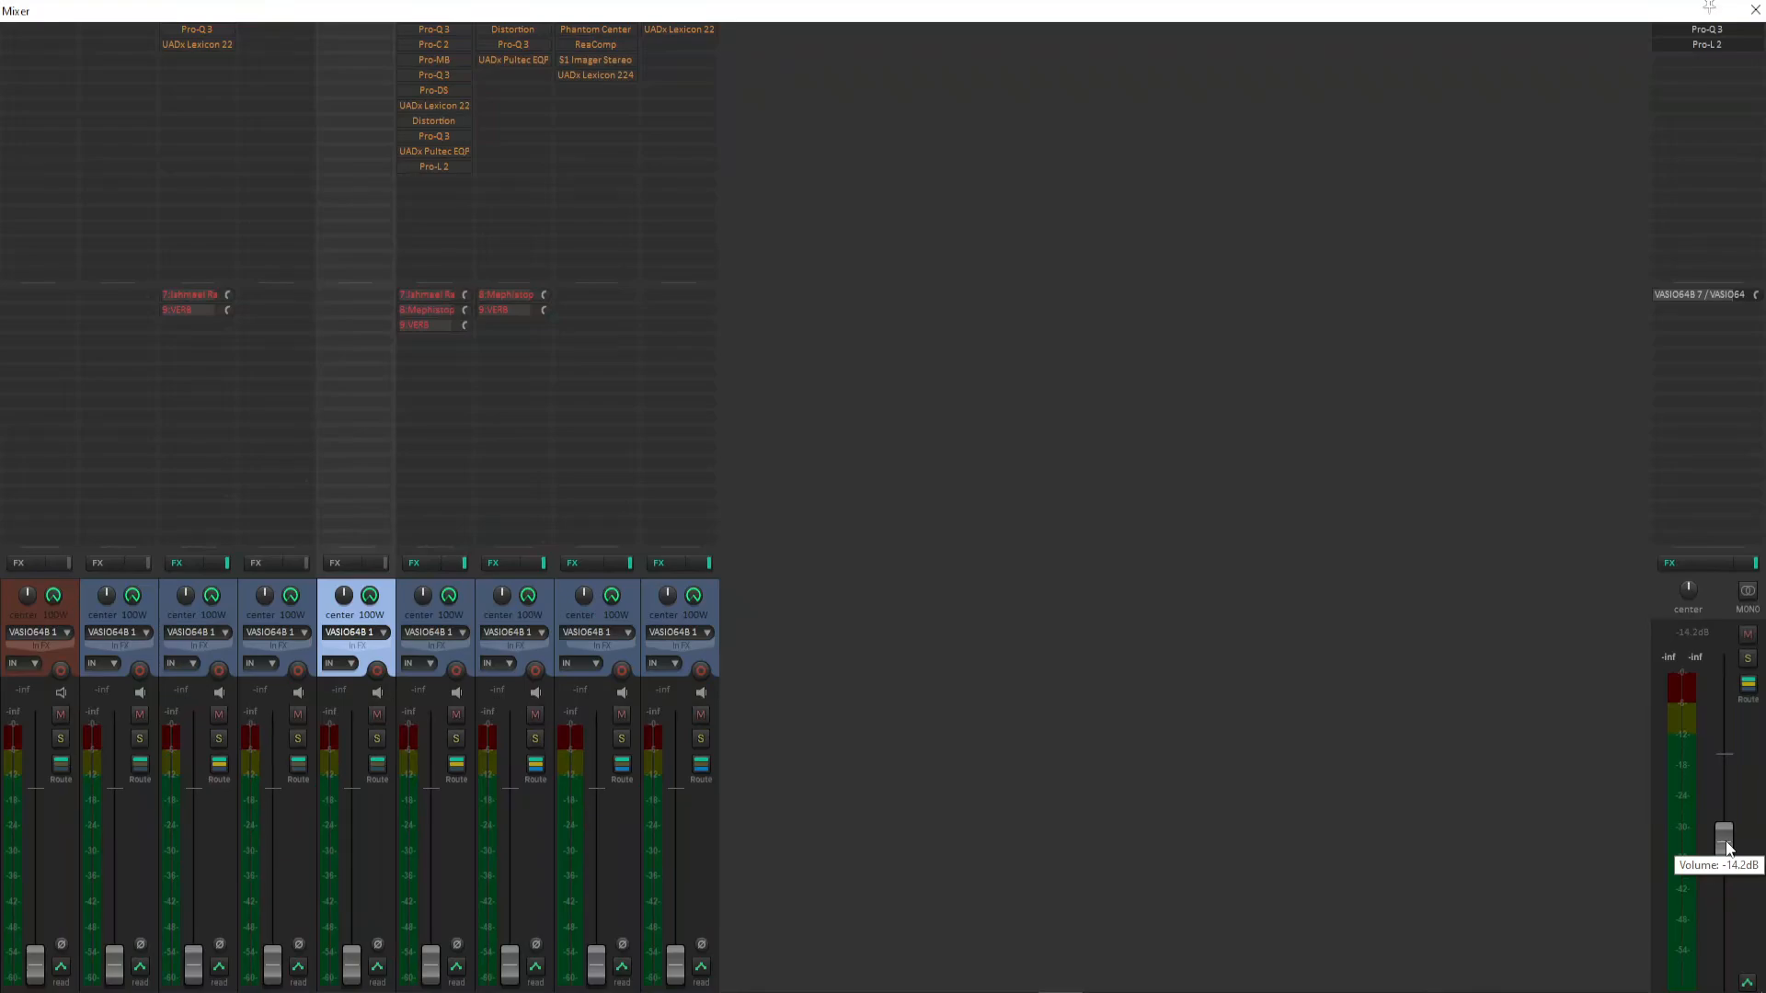
double_click(1728, 846)
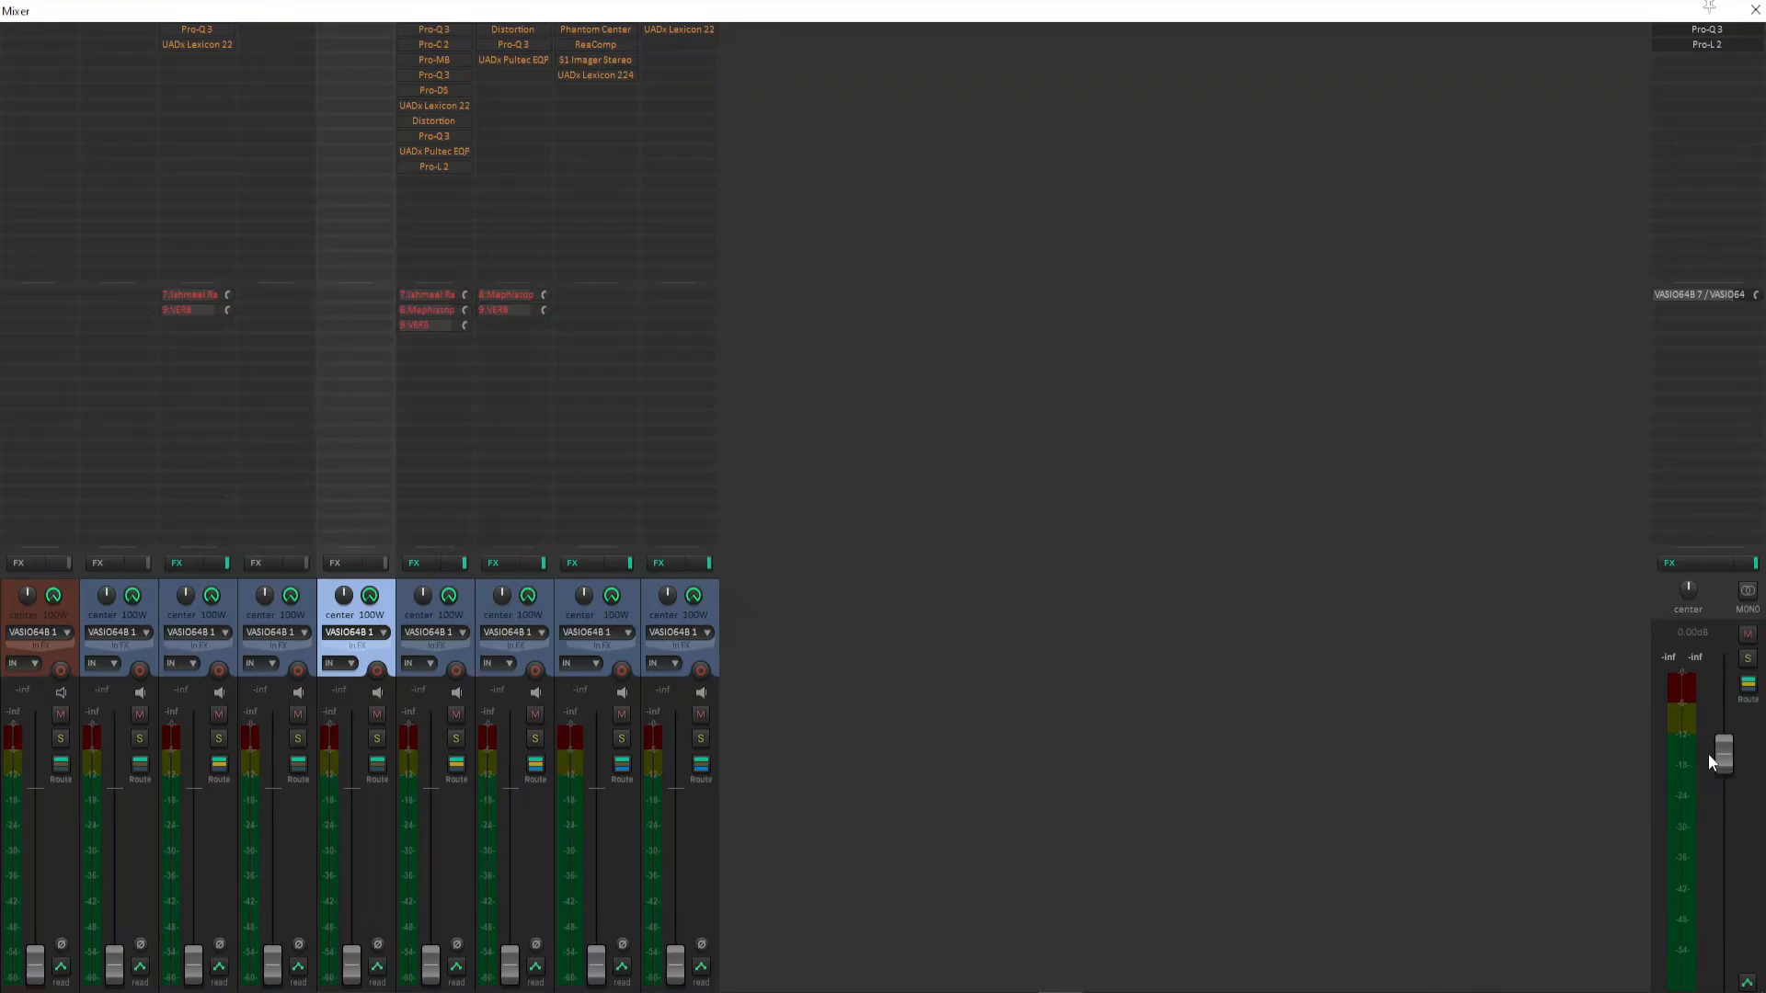
- Lower the master's VASIO64B 7 / VASIO64B 8 hardware output to about -10 dB and check the device routing in Matrix
left_click(1707, 291)
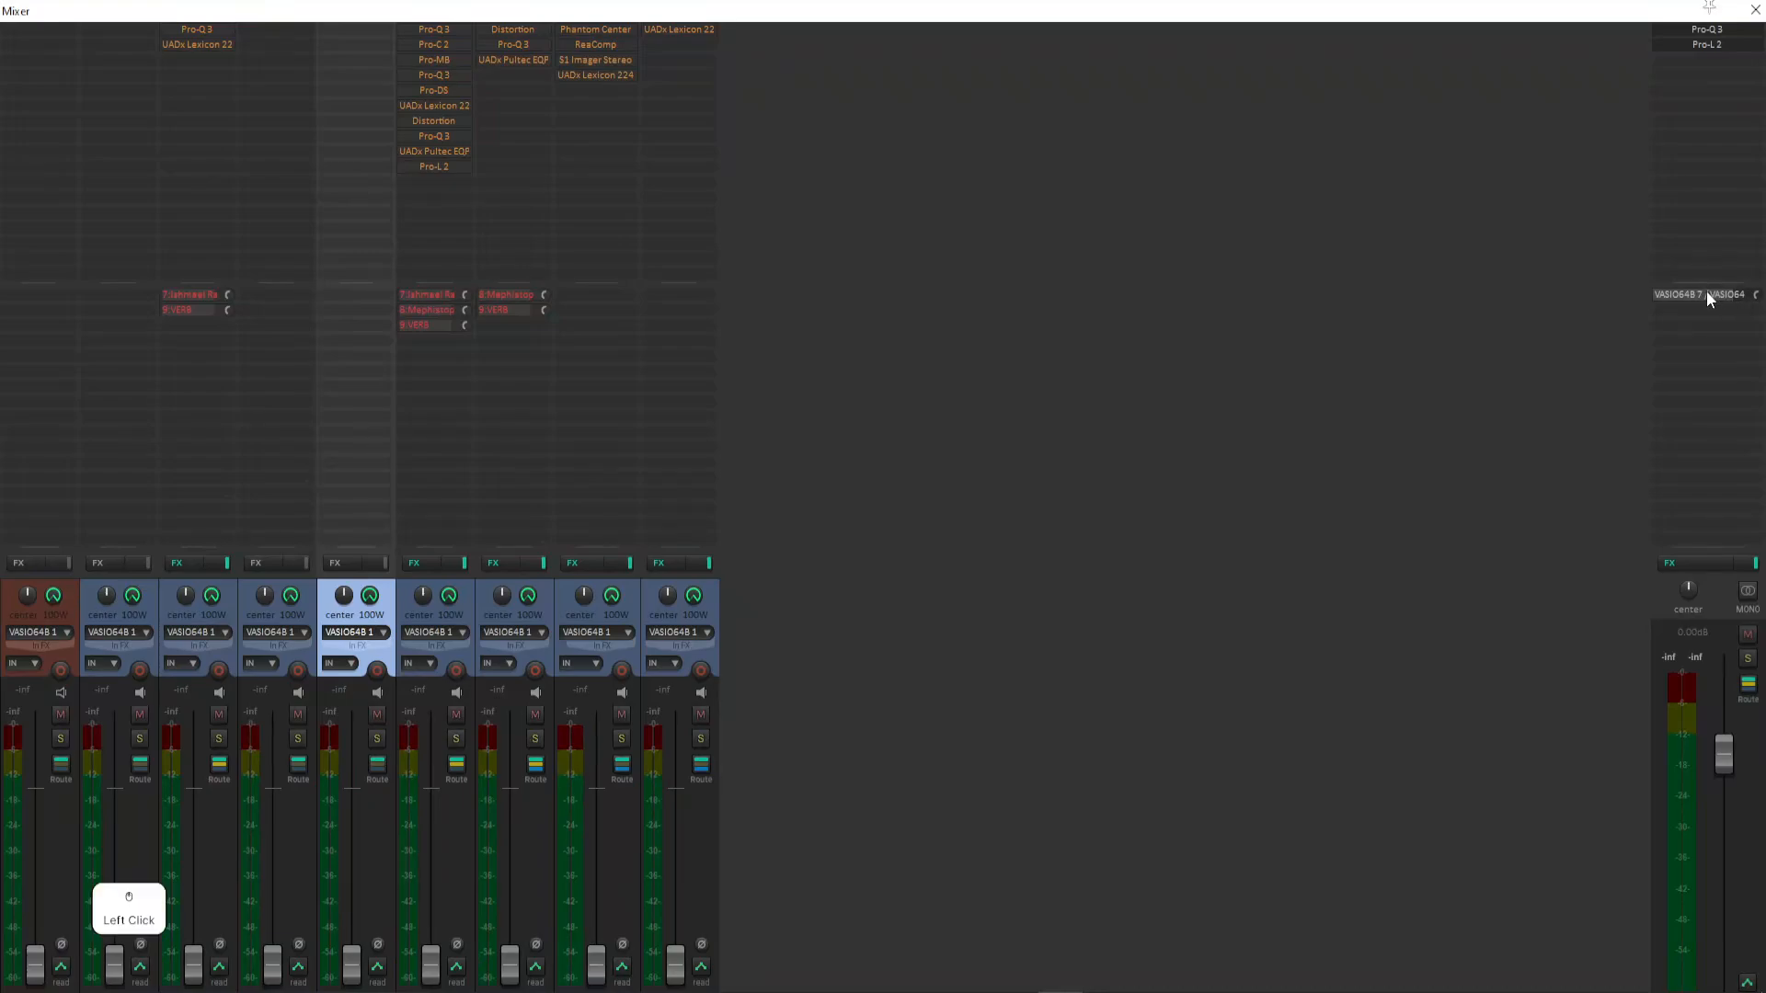
left_click_drag(1582, 304, 1302, 357)
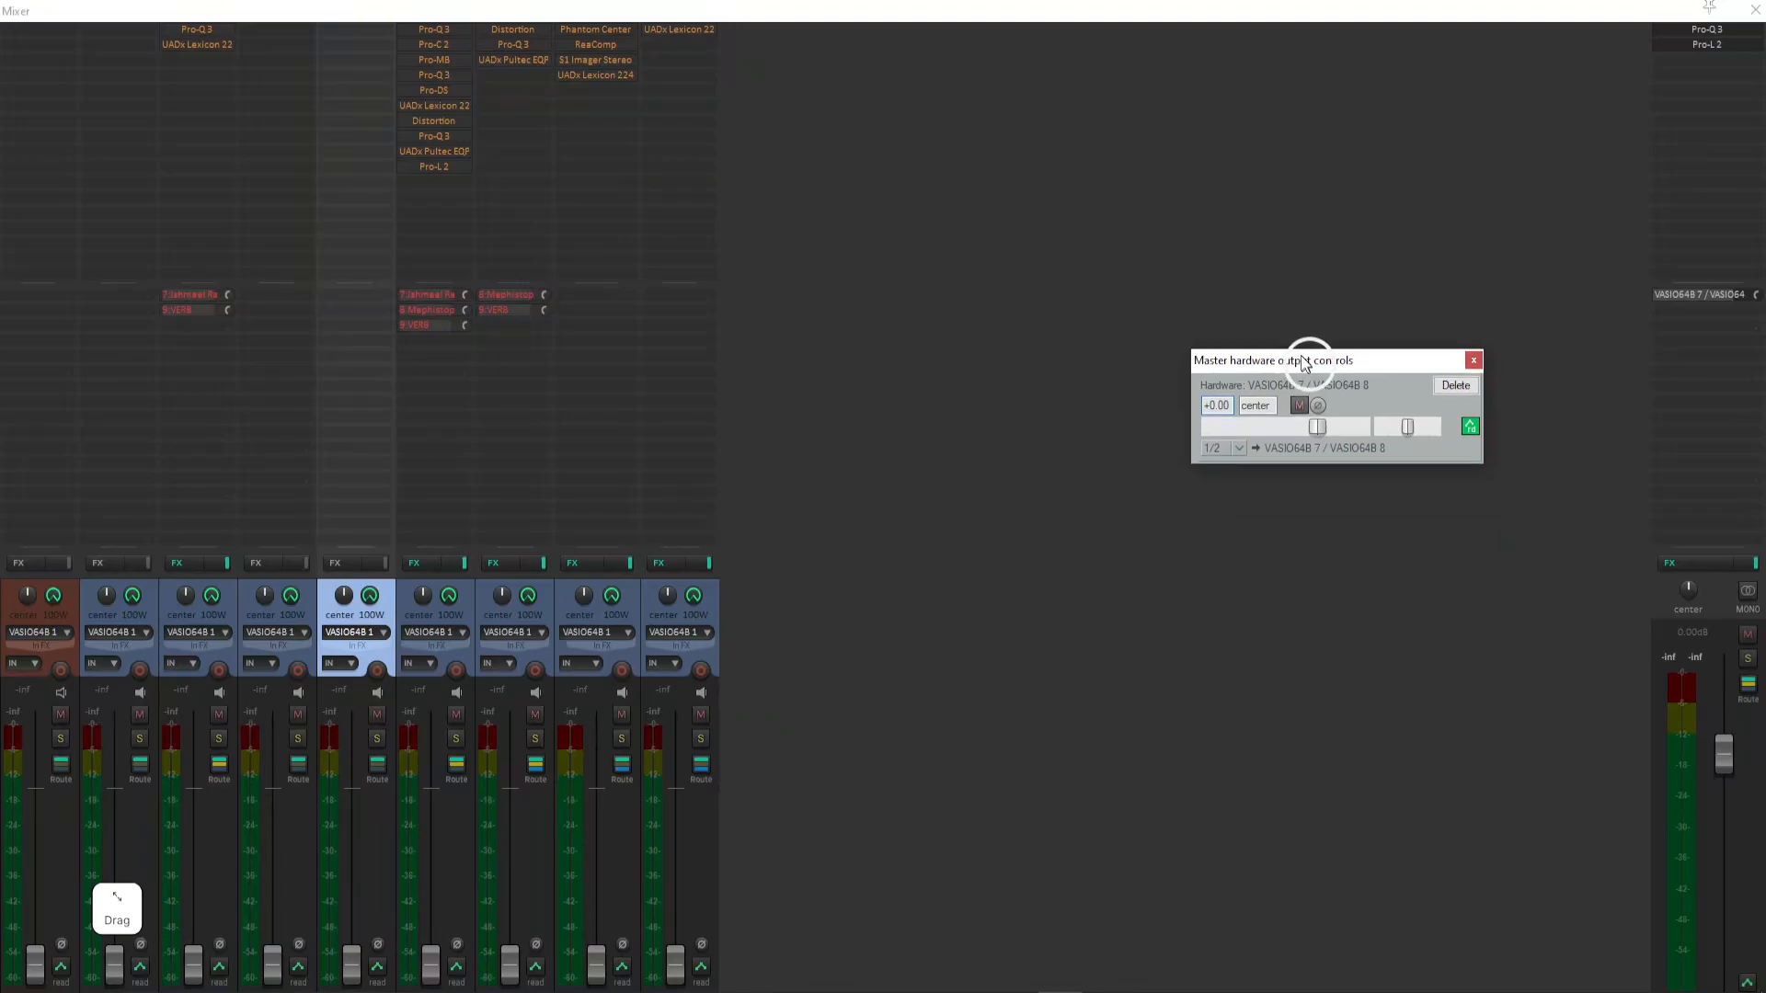
left_click_drag(1316, 424, 1284, 443)
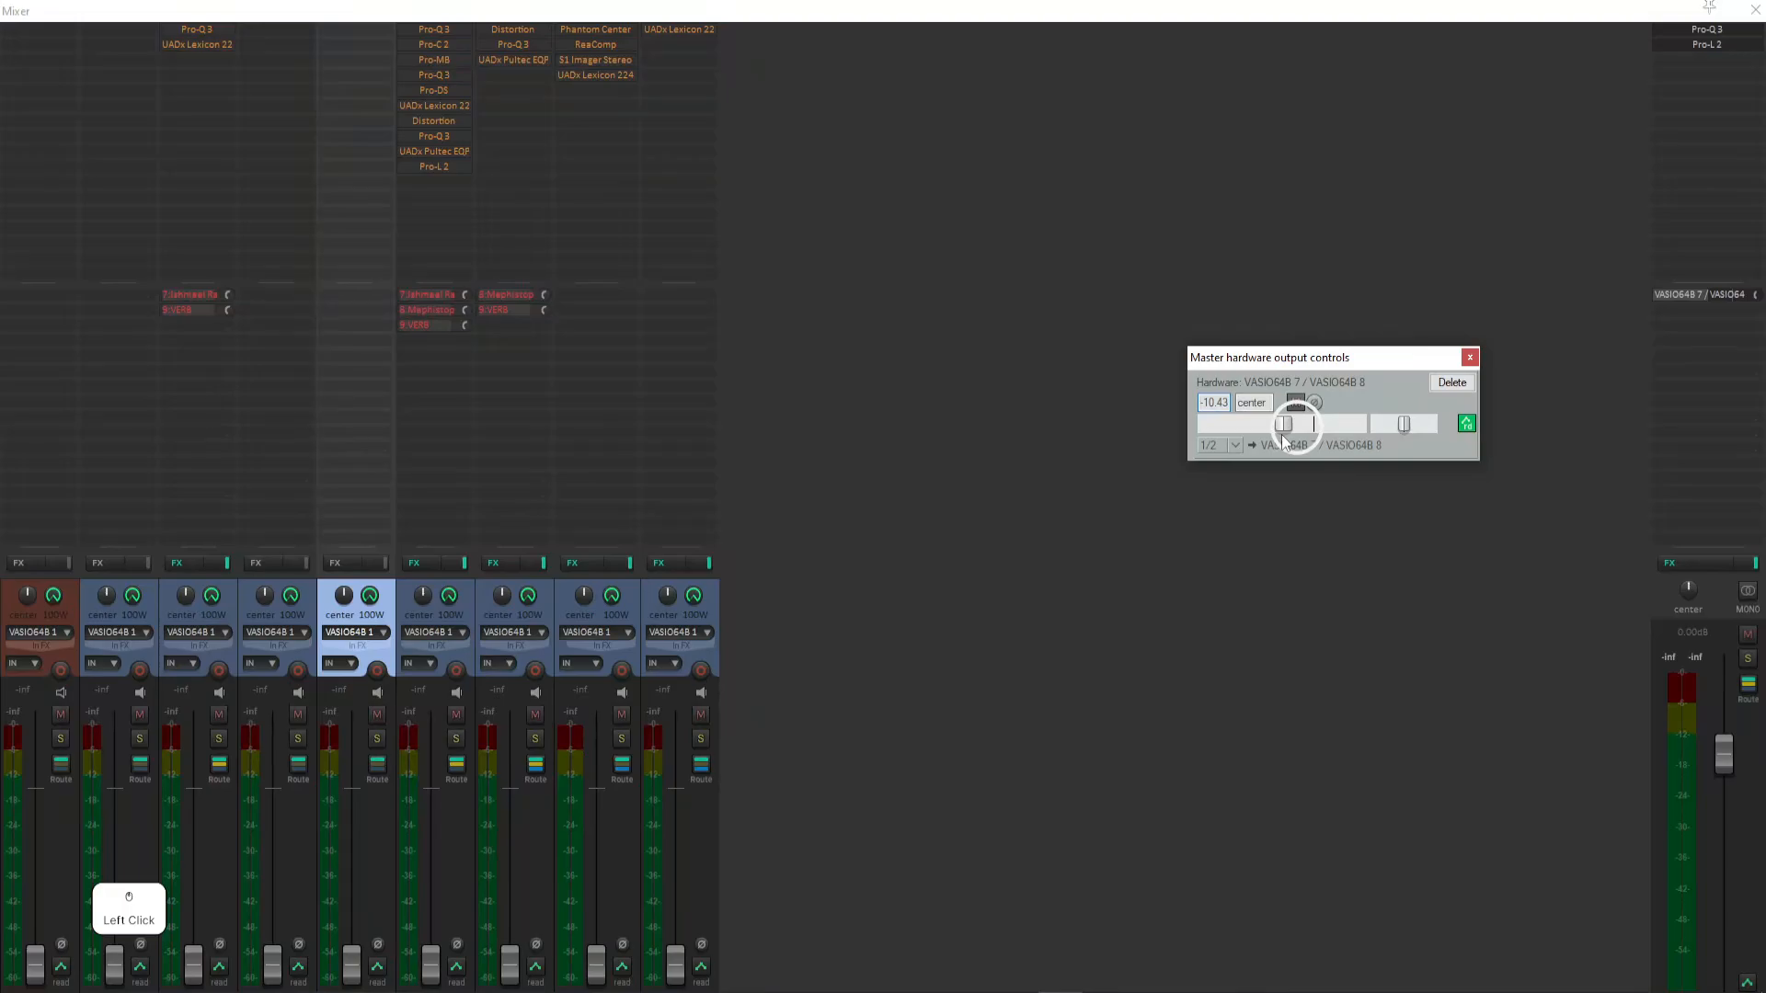
left_click(653, 941)
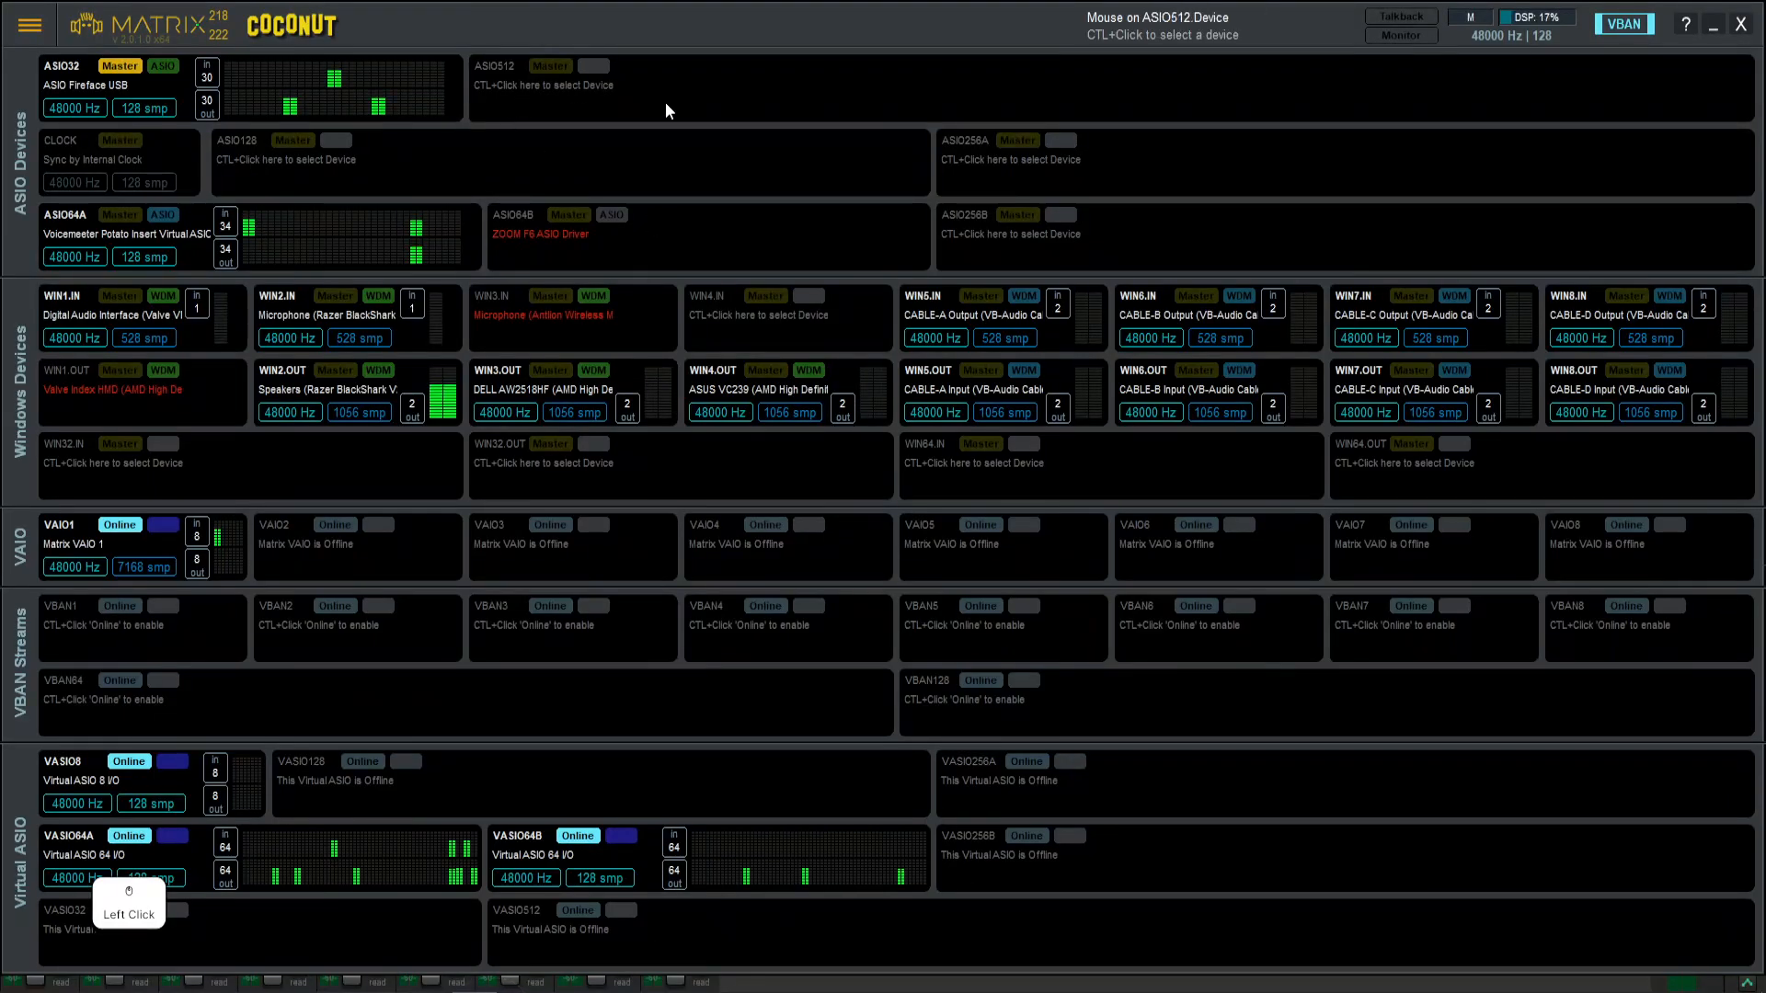
left_click(1713, 33)
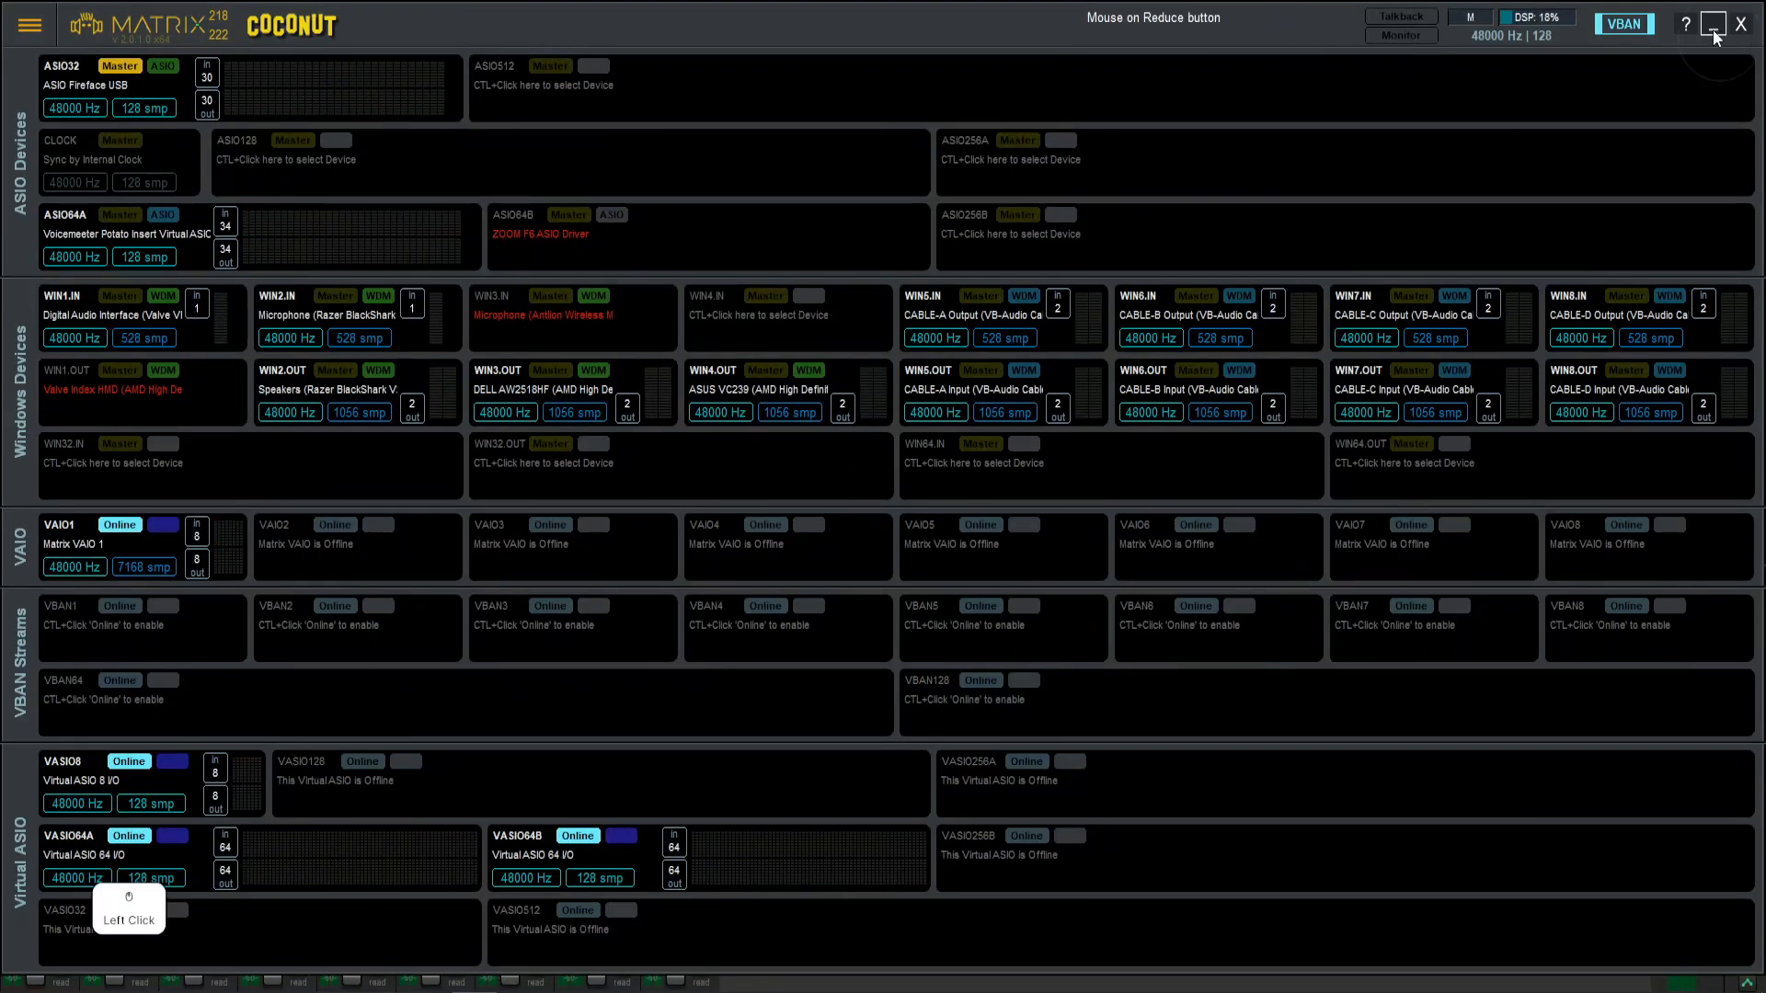
- Lower the master hardware output level to about -13 dB, then reset it to 0 dB and close its controls
left_click(1680, 298)
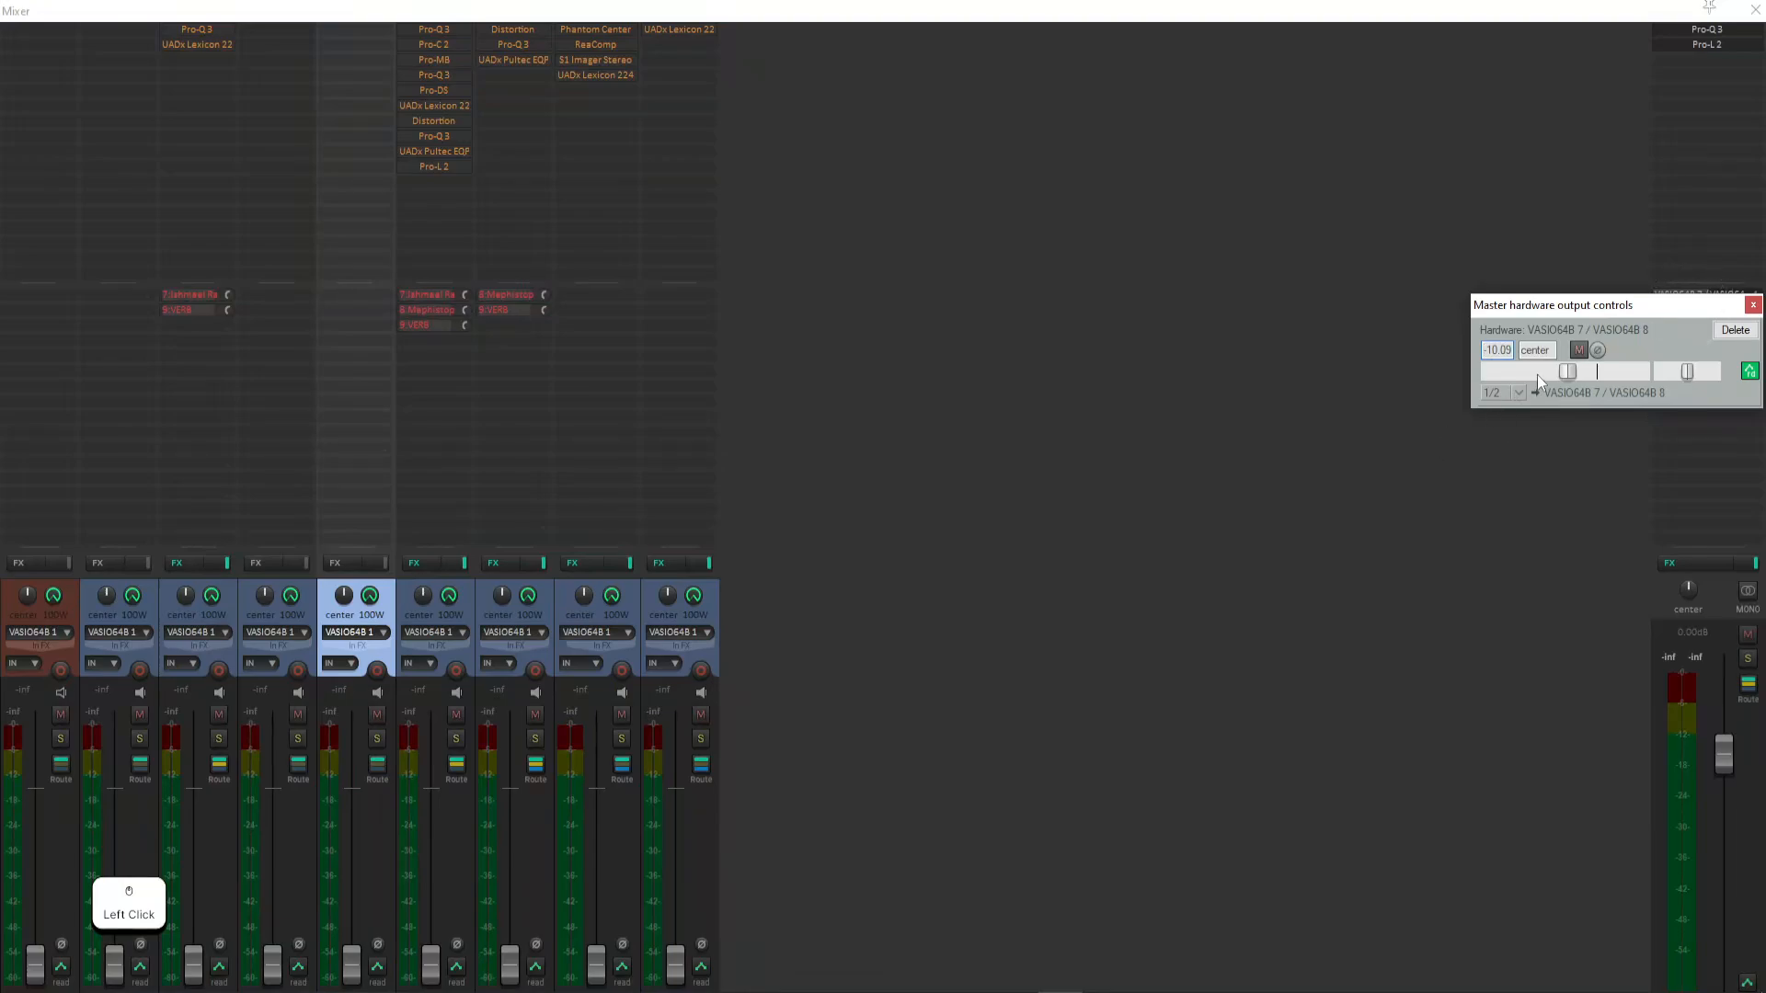
left_click_drag(1568, 372, 1563, 379)
left_click_drag(1605, 312, 1476, 306)
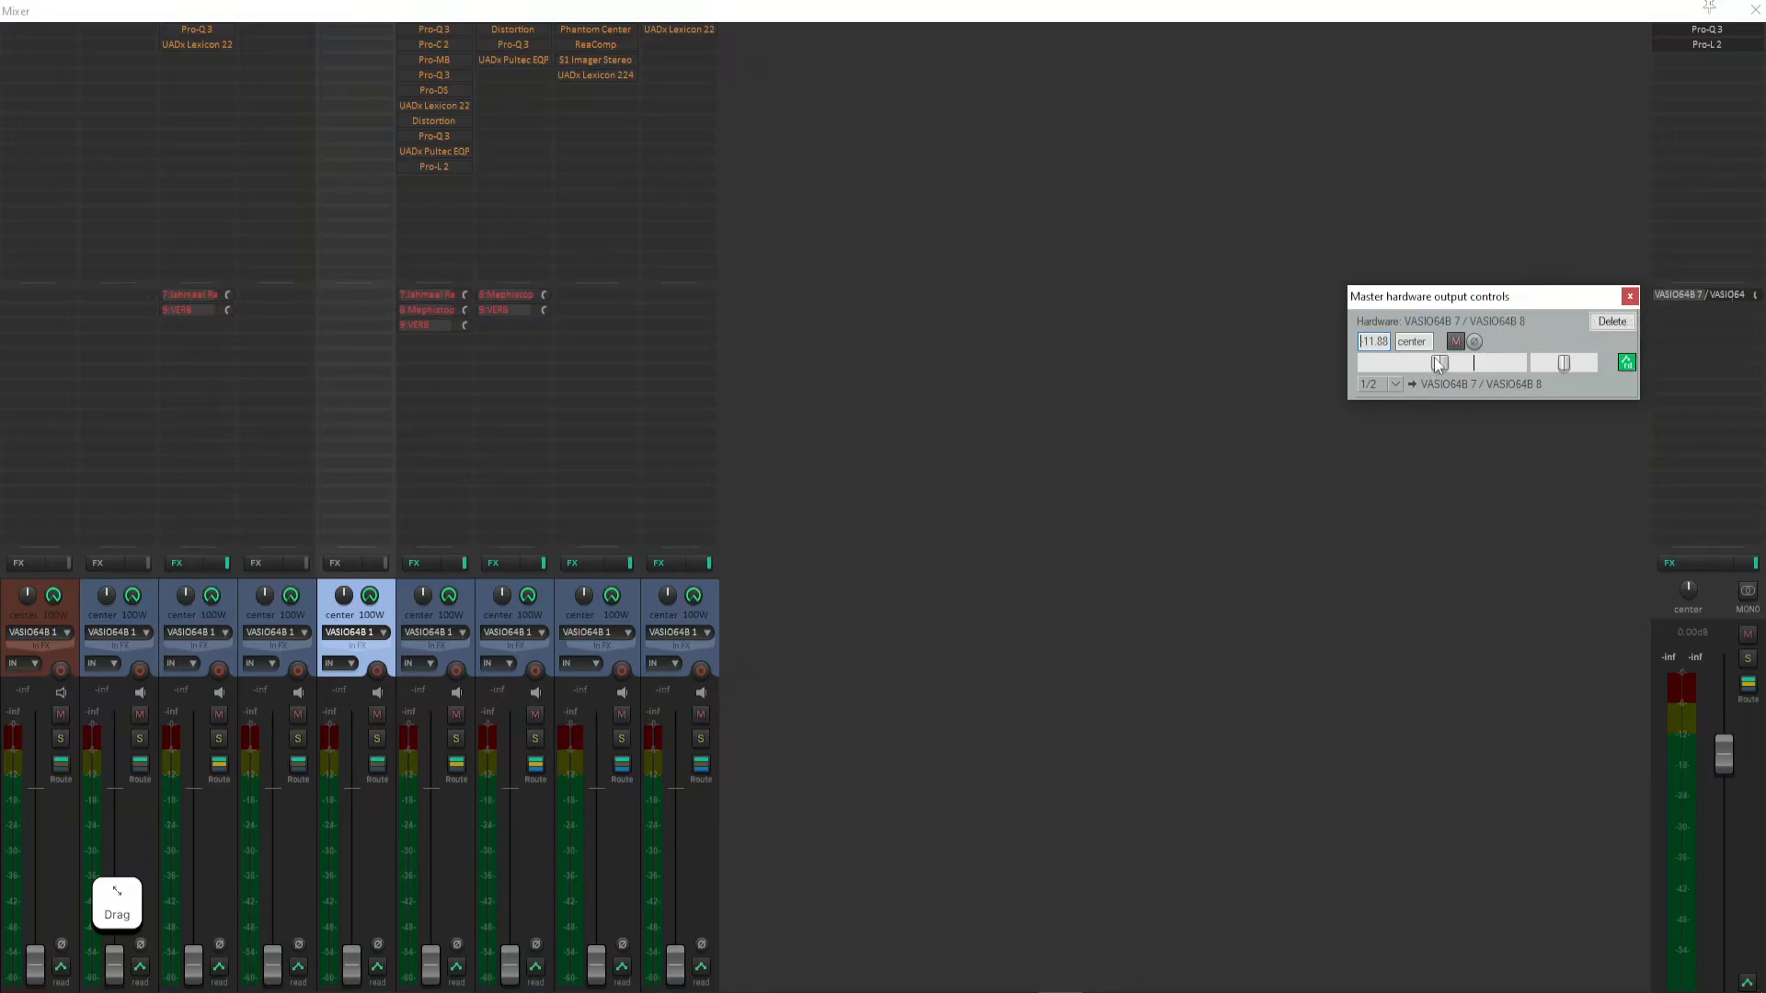
left_click_drag(1433, 361, 1433, 377)
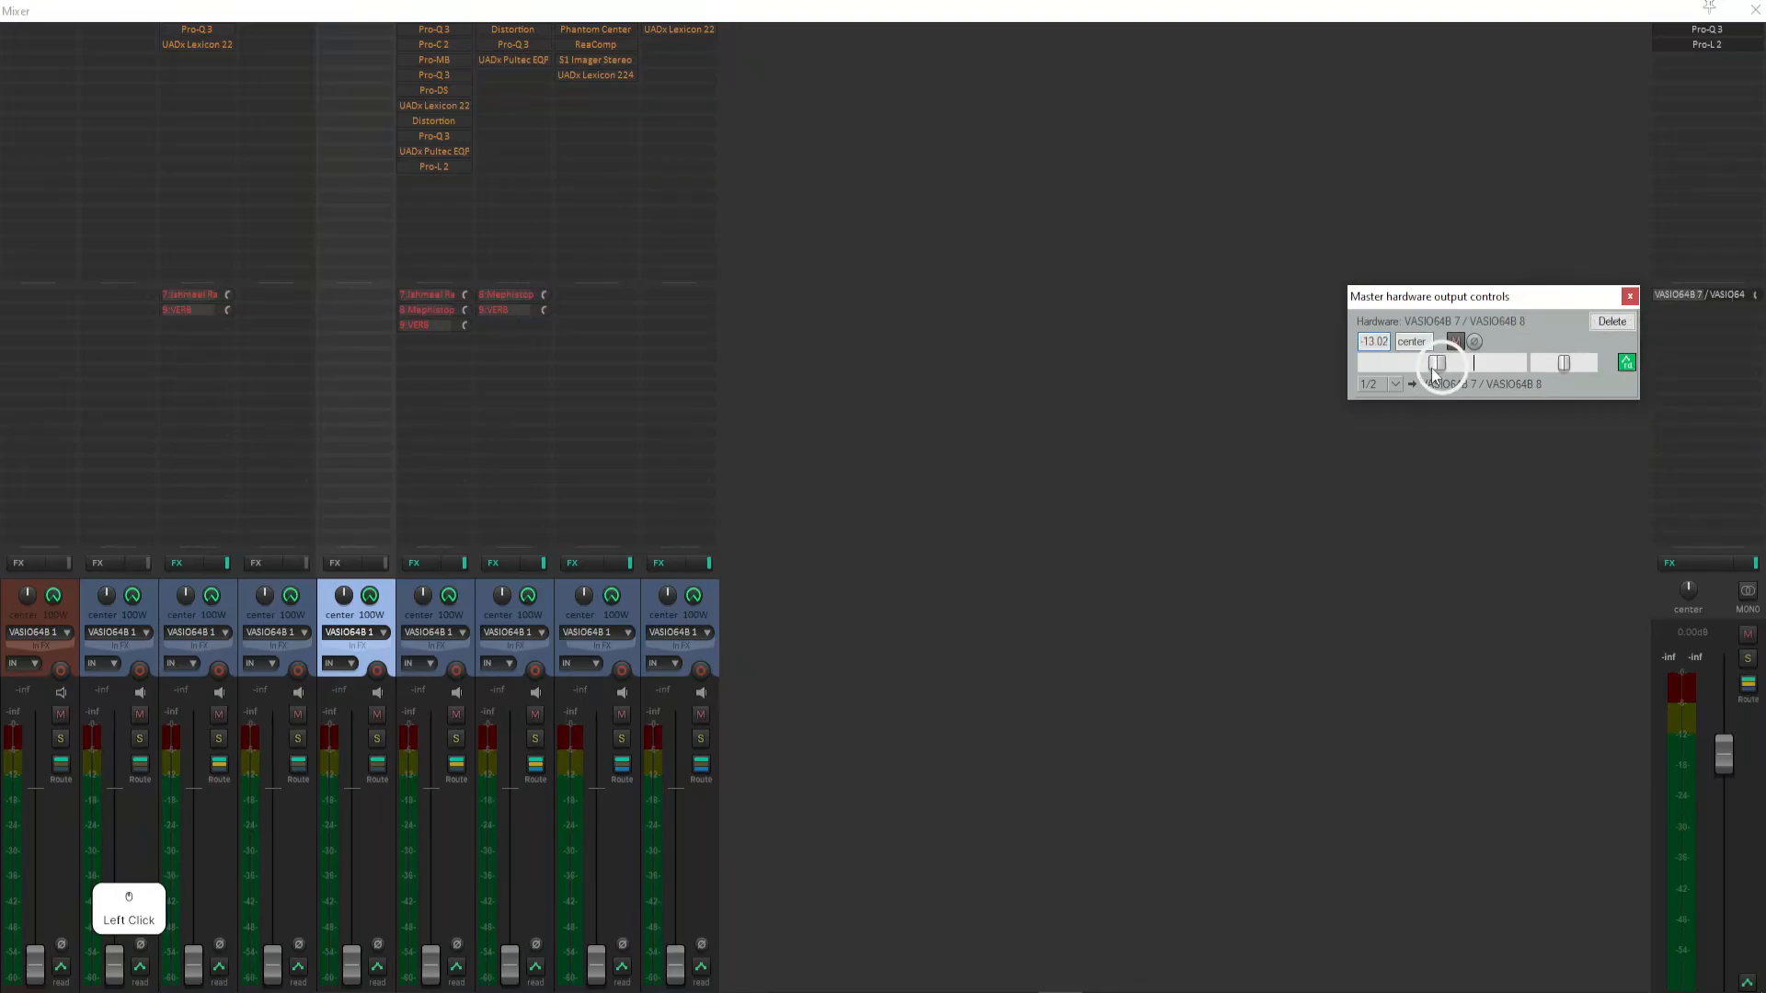
double_click(1434, 363)
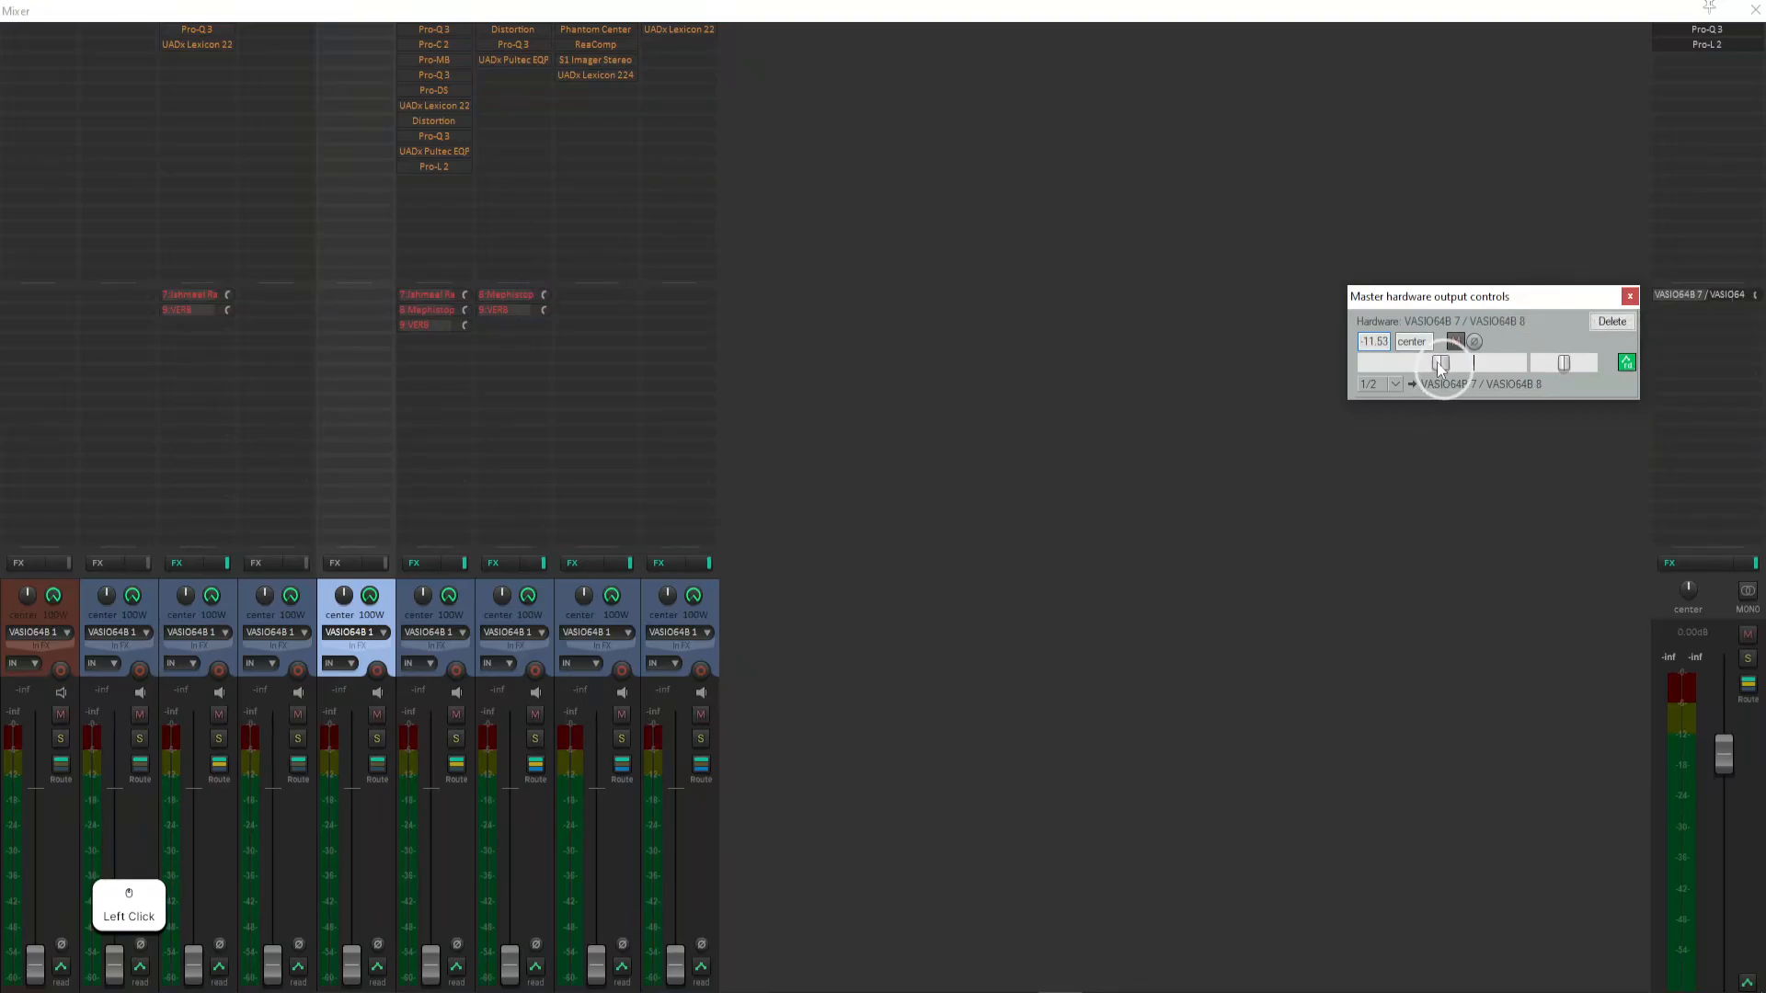
left_click(1631, 297)
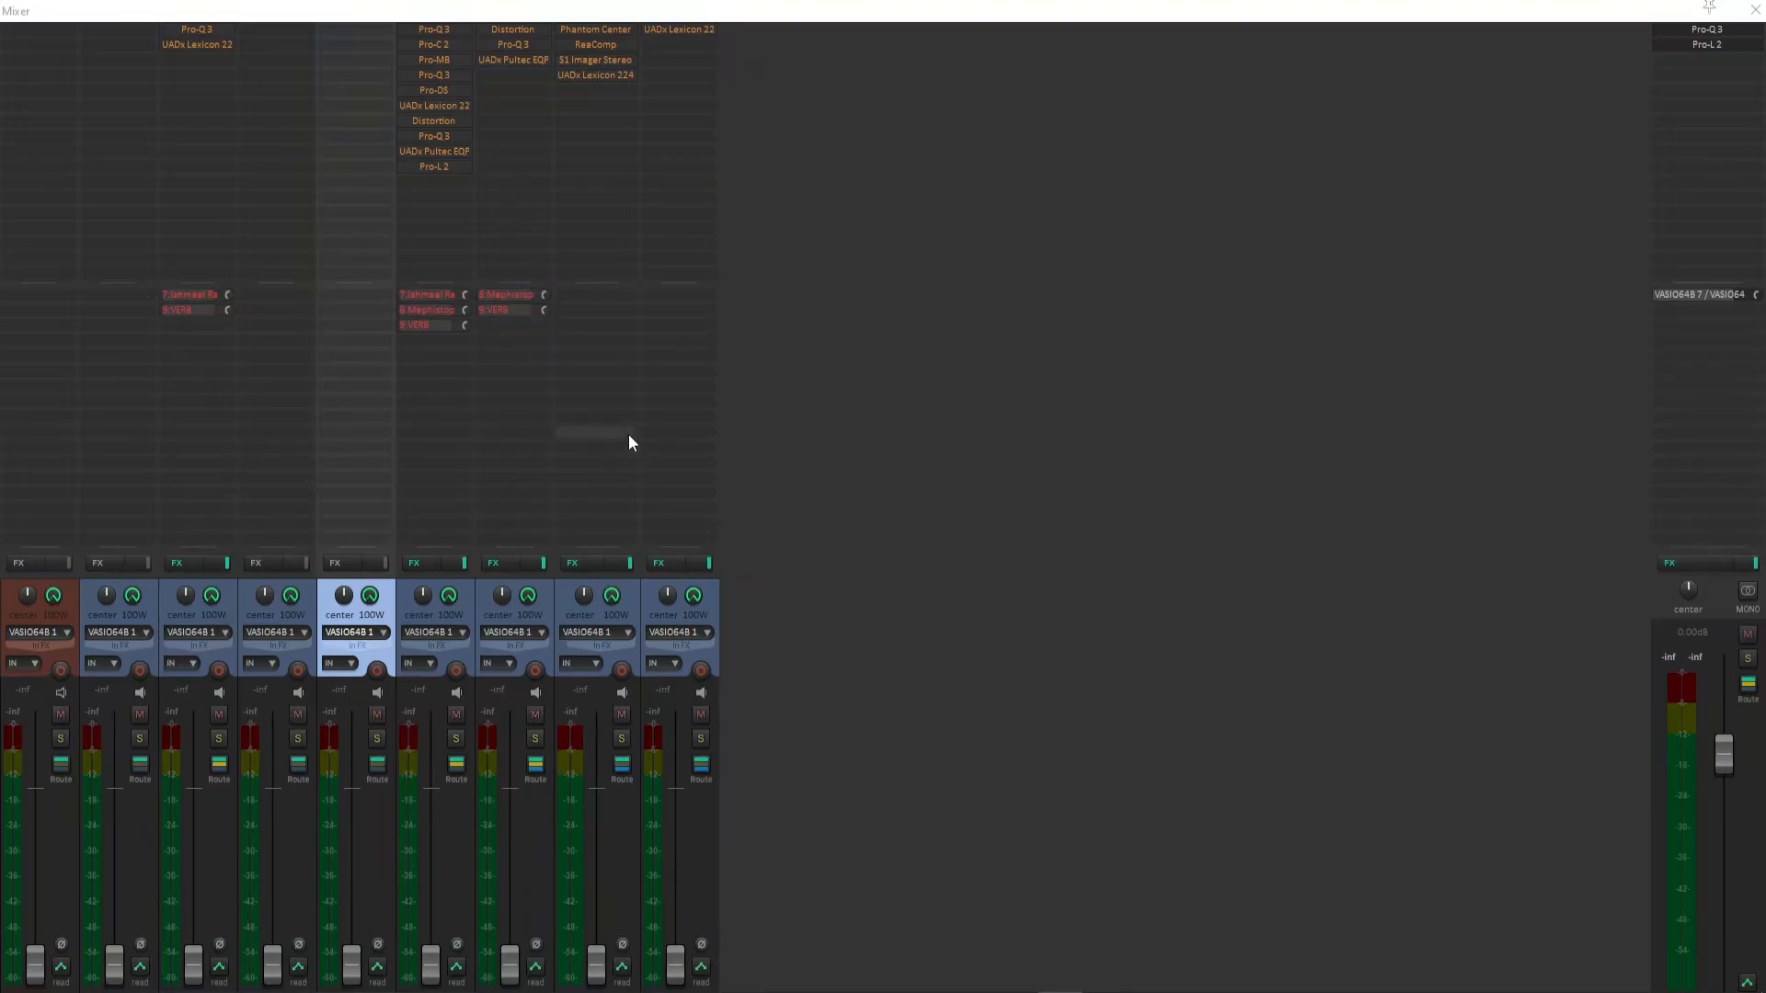
- Open the outputs window for the master track, lower the master volume there and reset it to 0 dB
left_click(1691, 296)
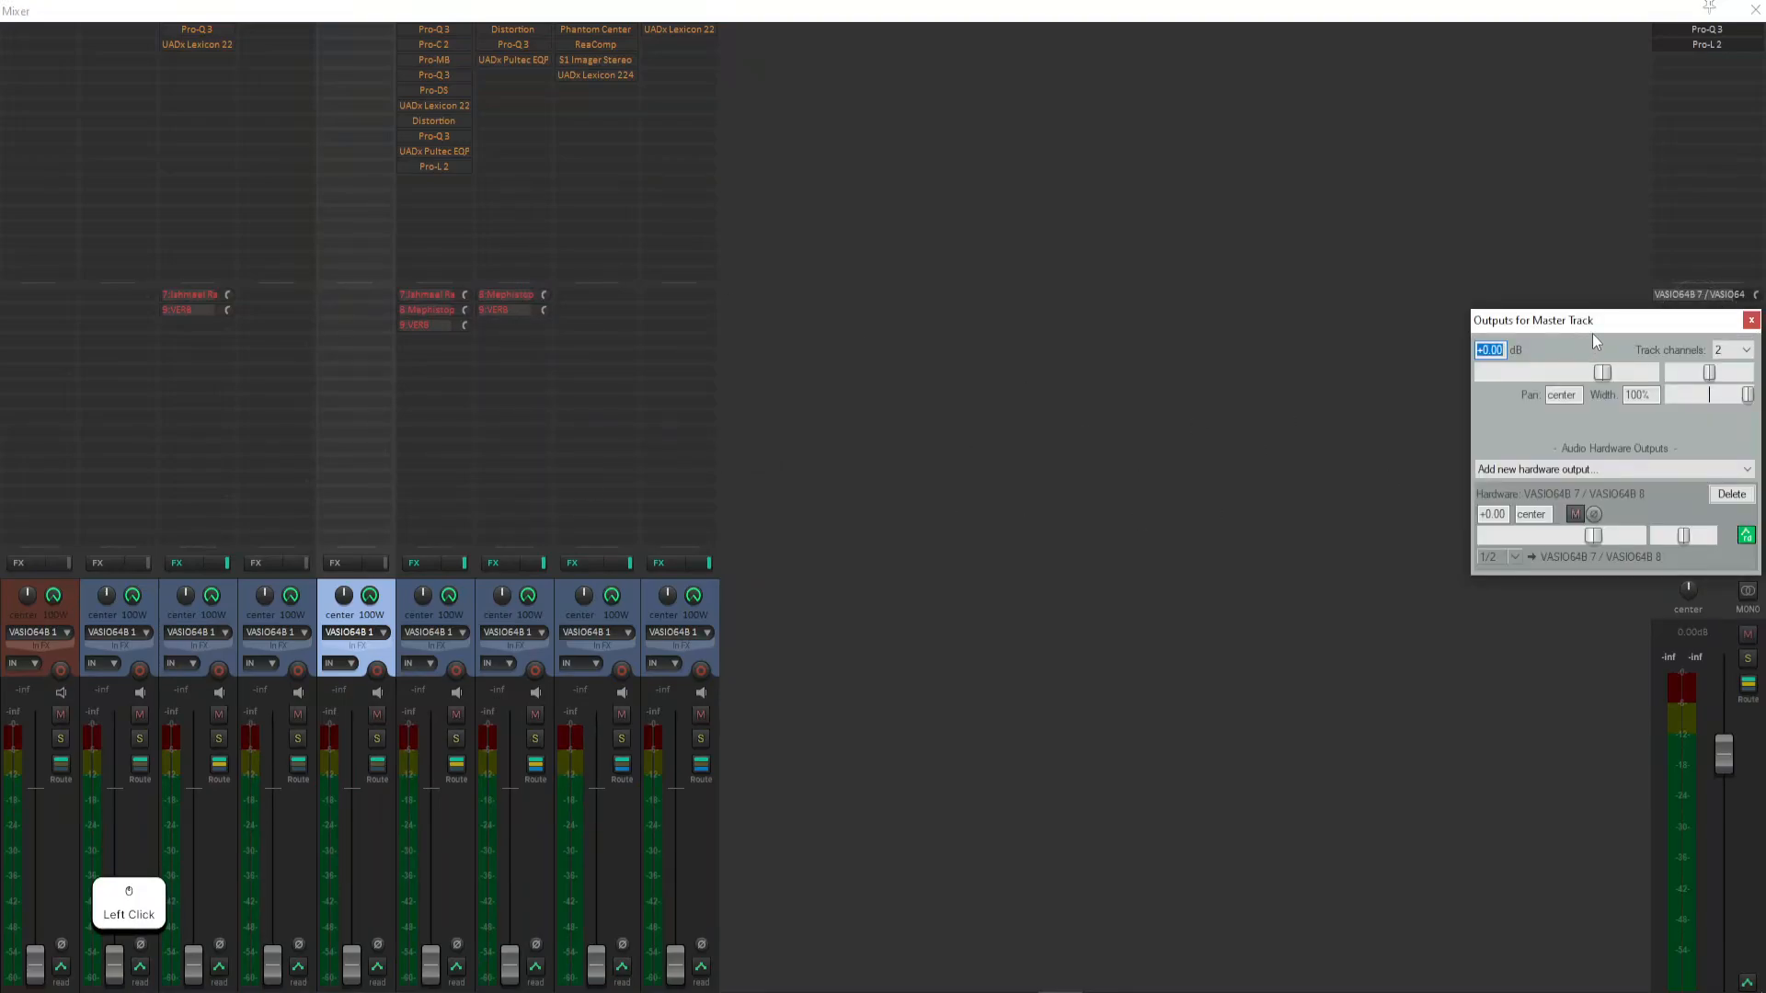
left_click_drag(1594, 336, 1069, 207)
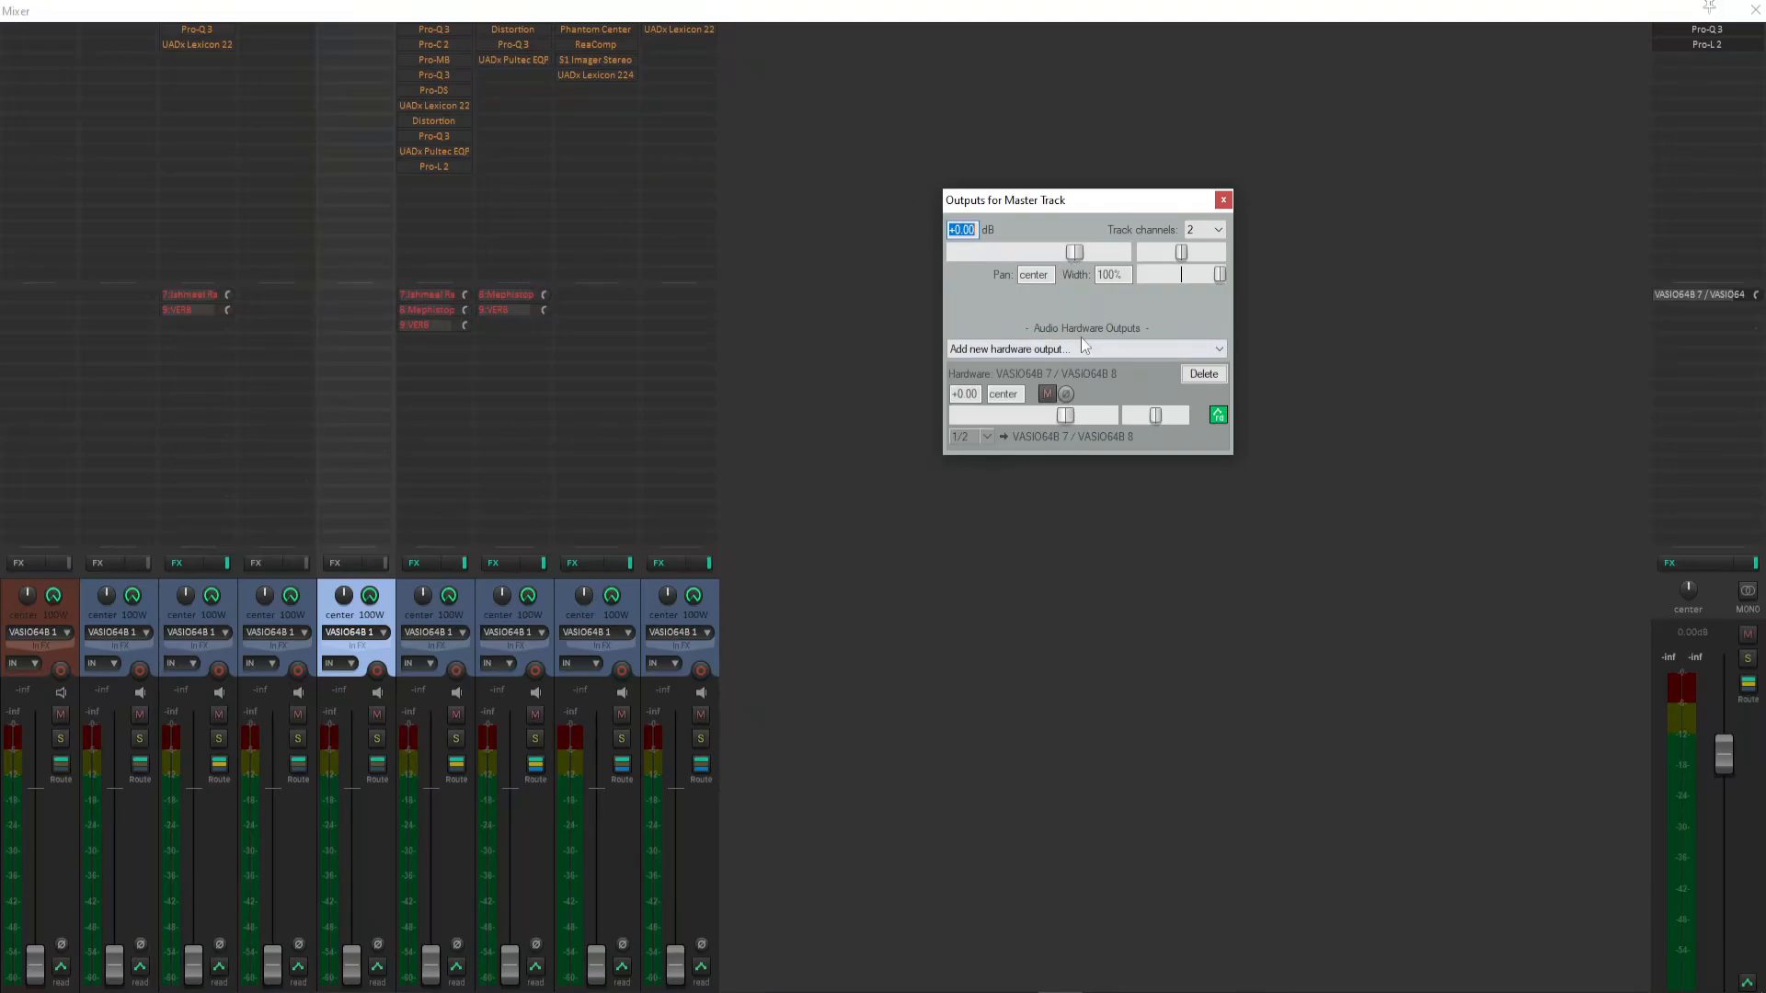
mouse_move(1074, 252)
left_mouse_down()
mouse_move(1003, 267)
mouse_move(1073, 250)
mouse_move(1039, 254)
left_mouse_up()
double_click(1040, 254)
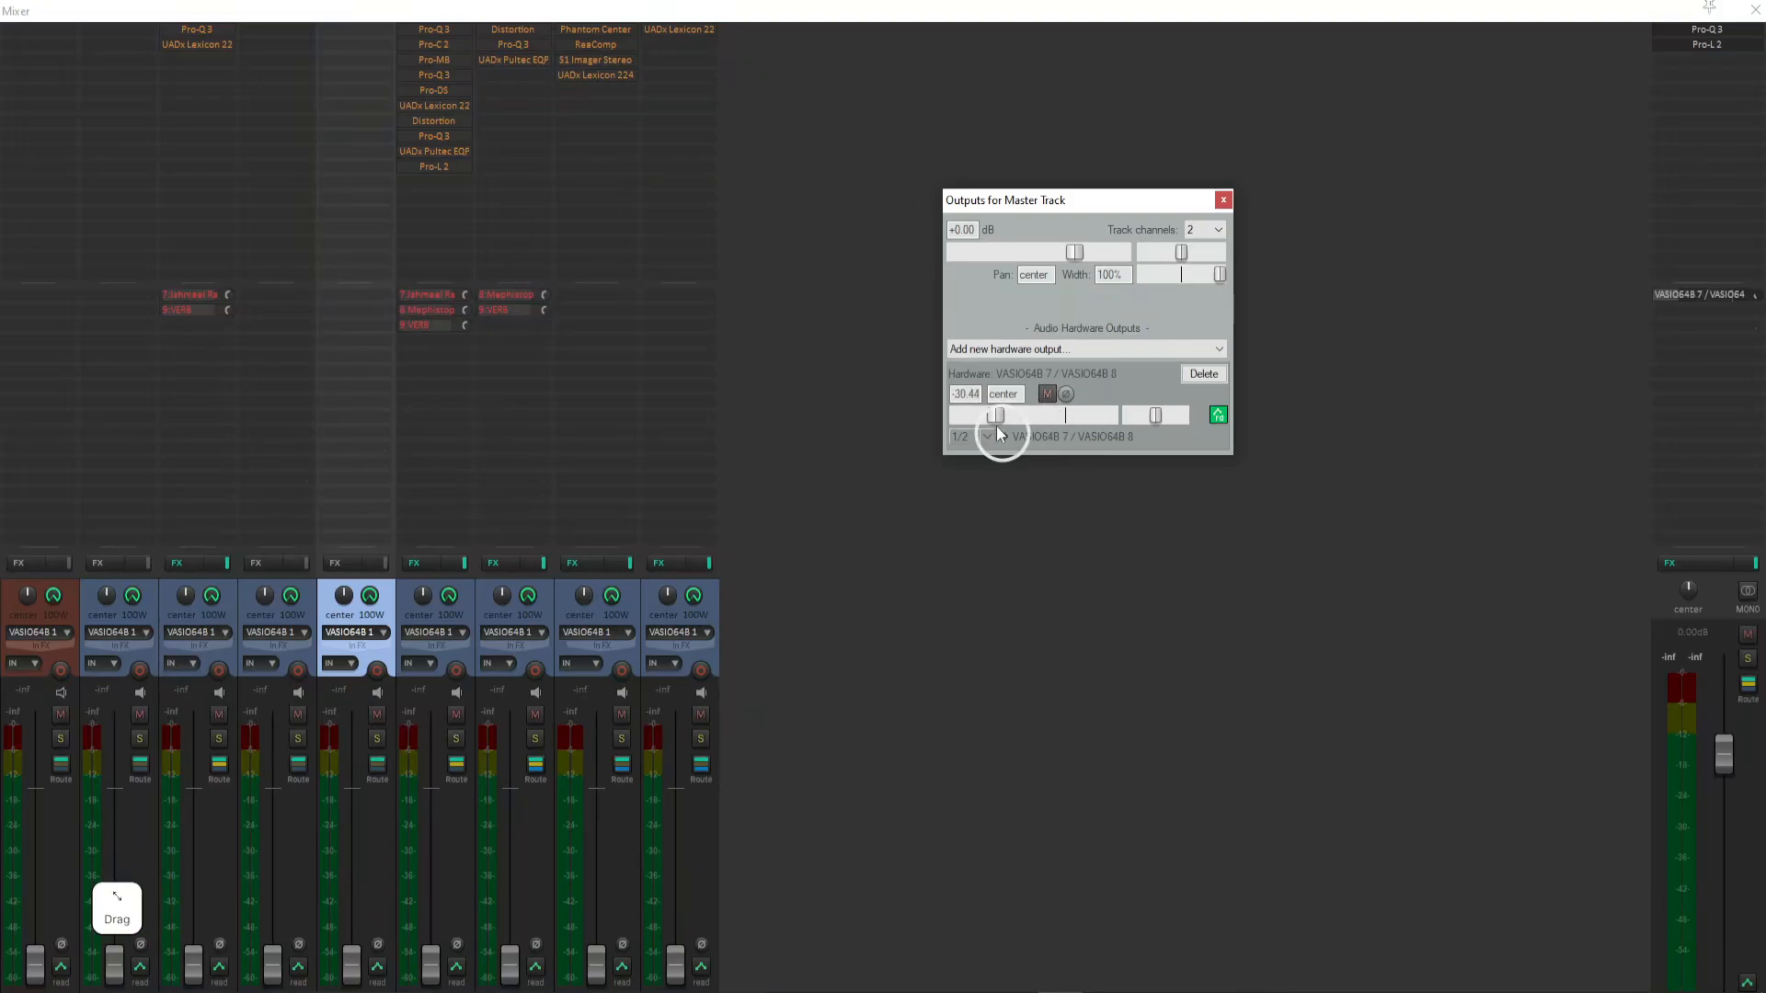
- Try the VASIO64B 7 / VASIO64B 8 output at -14.45 dB and panned 78% left, resetting both to 0 dB and center
left_click_drag(1057, 411, 1026, 415)
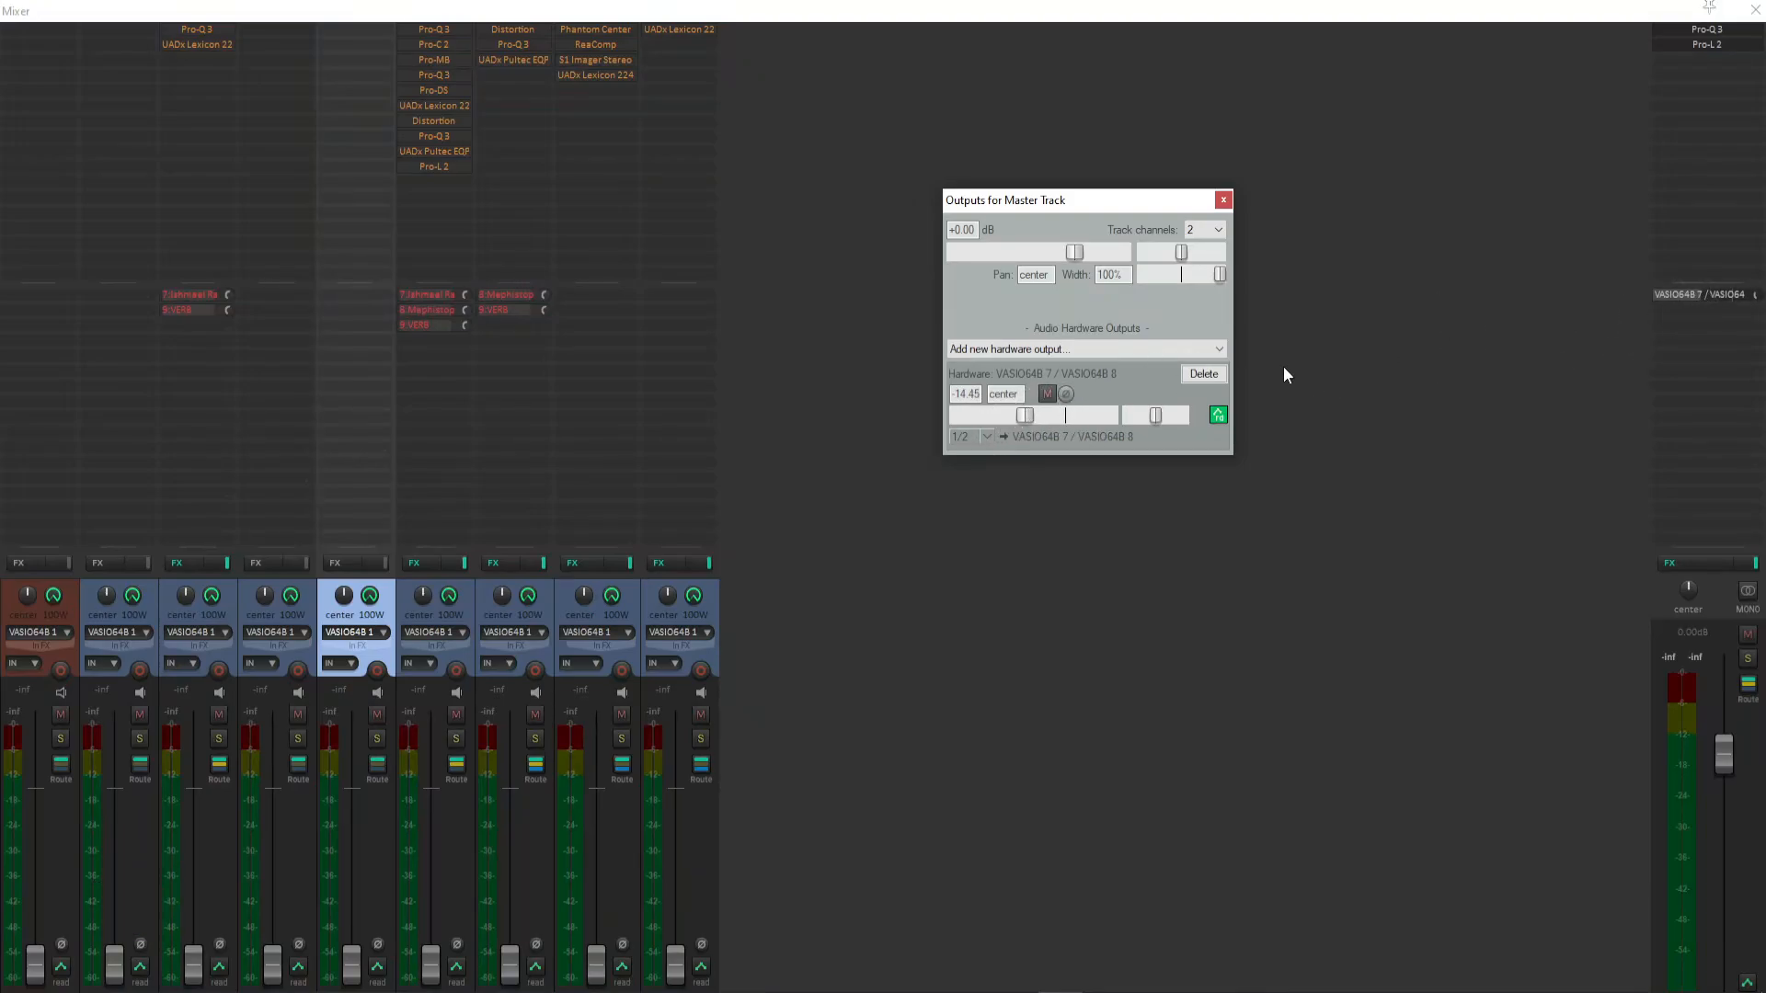
left_click_drag(1025, 415, 1112, 422)
double_click(1065, 416)
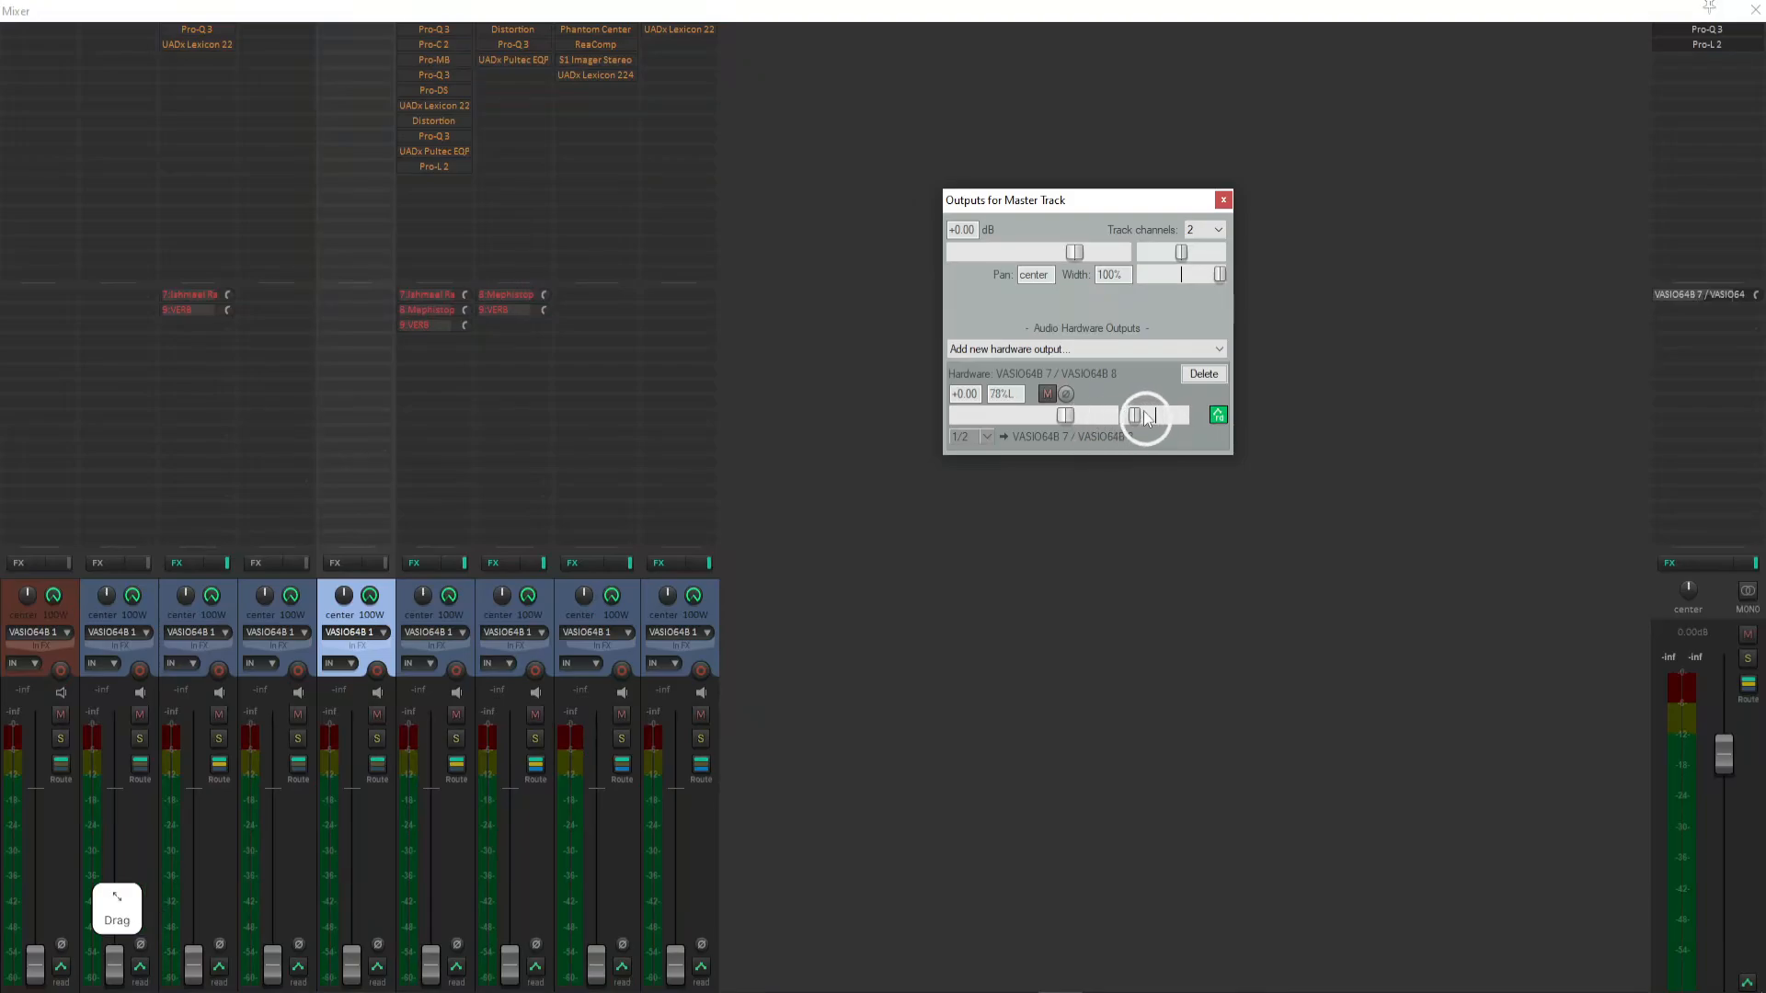
double_click(1141, 416)
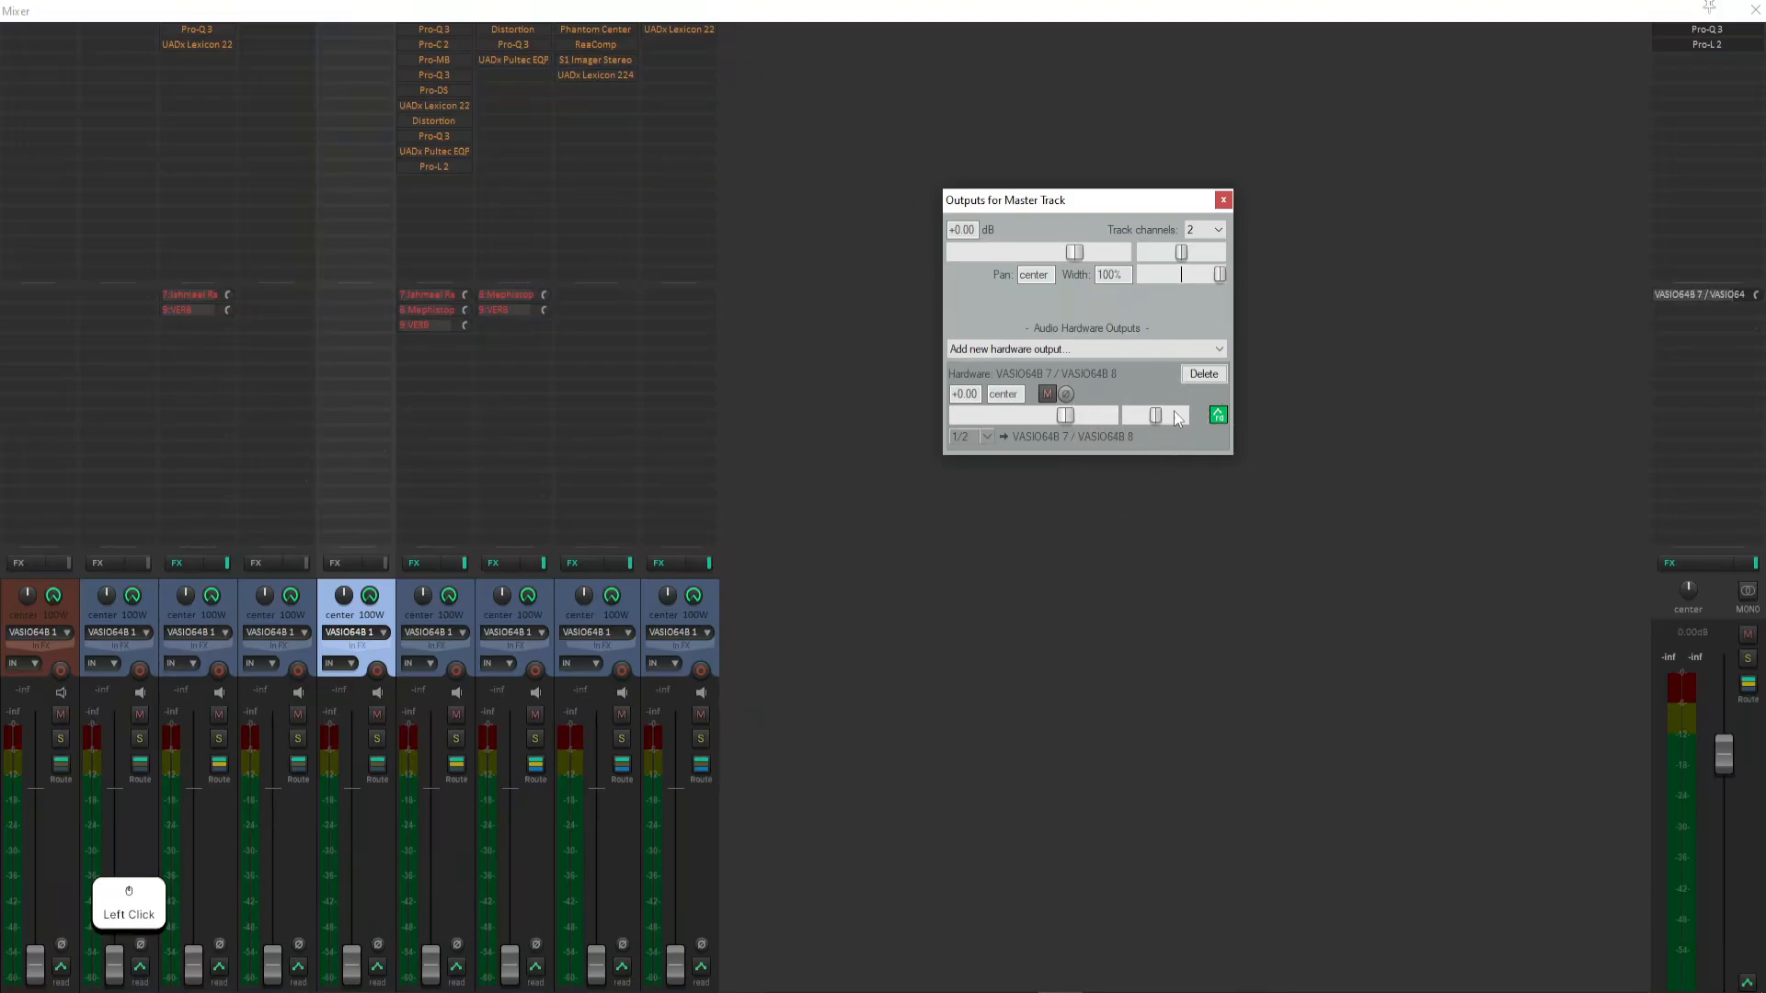
- Review the hardware output's automation modes and its mono and stereo source channel options
left_click(1218, 415)
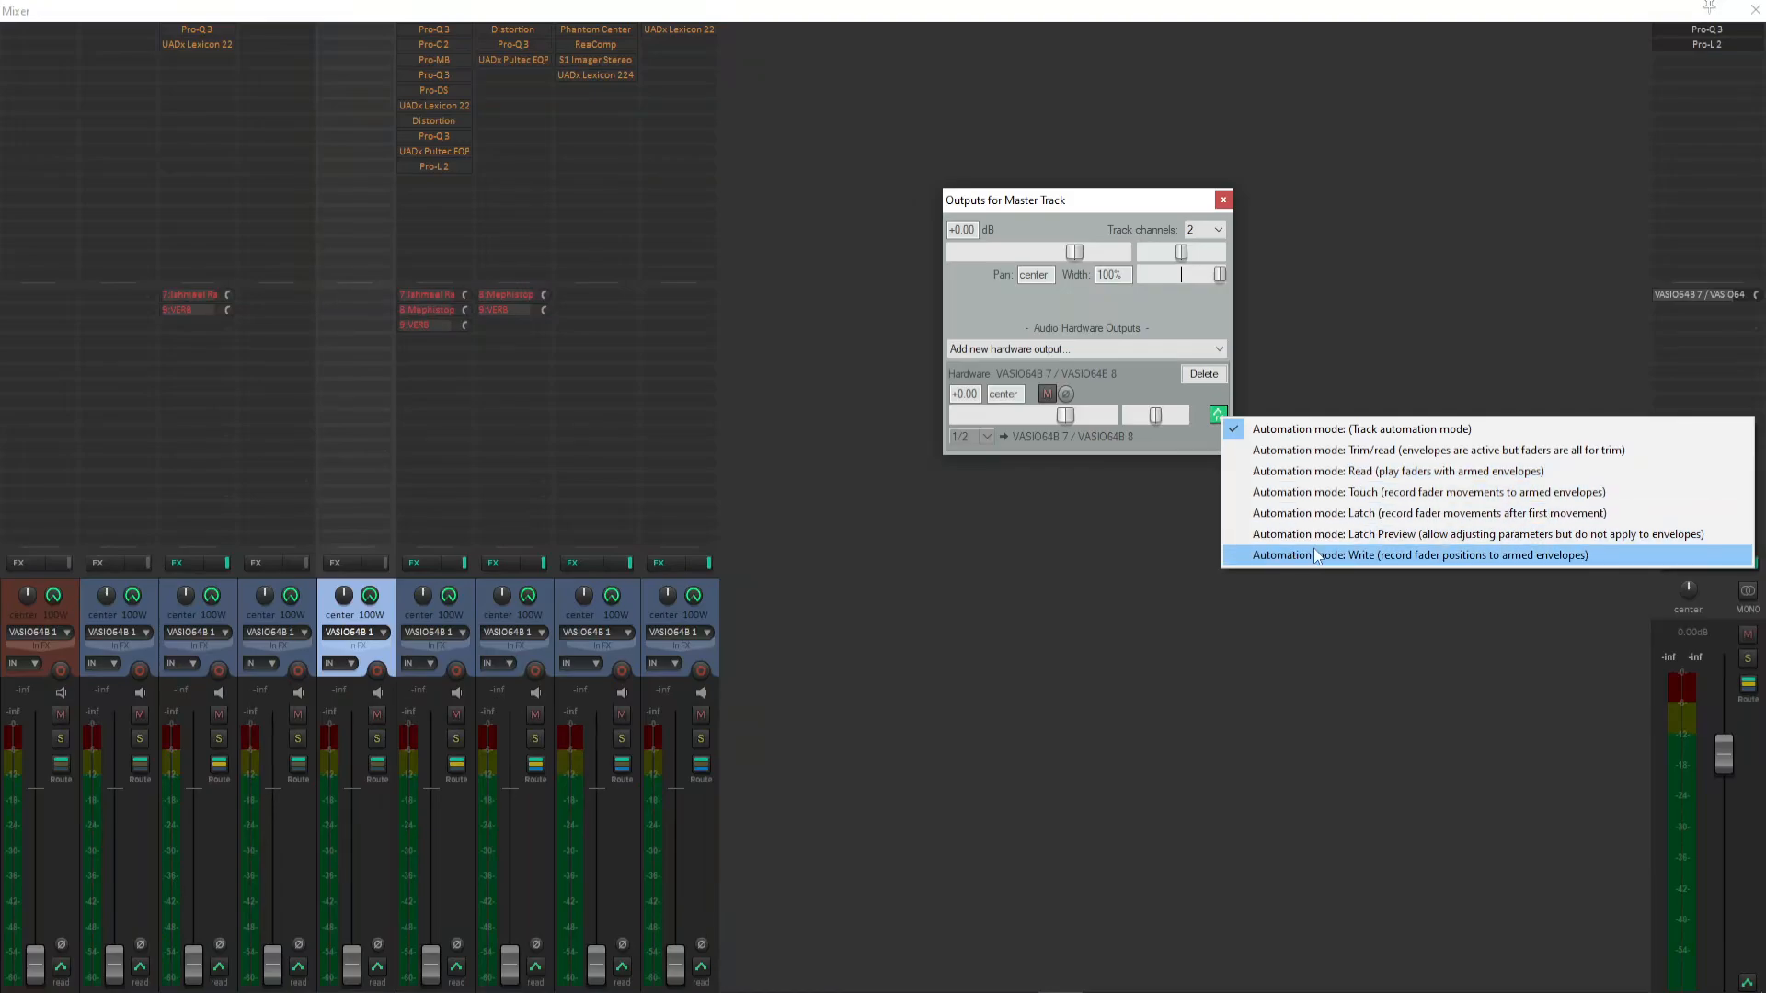
left_click(1149, 297)
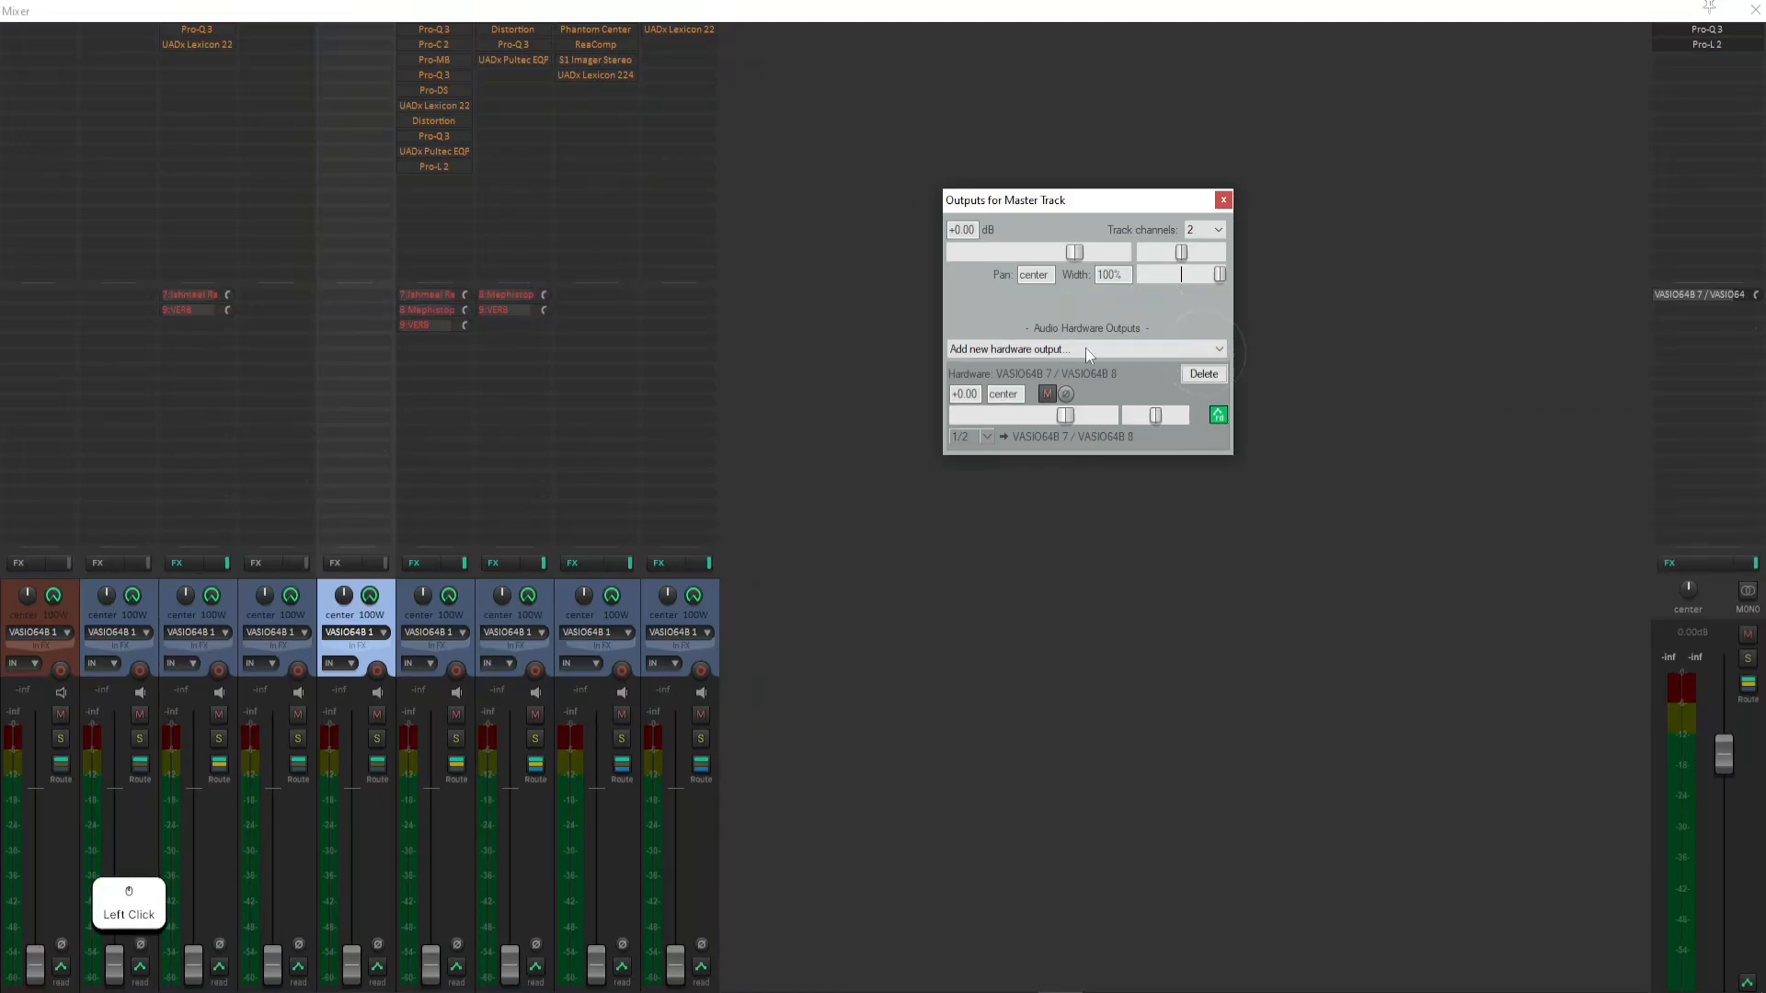
left_click(986, 436)
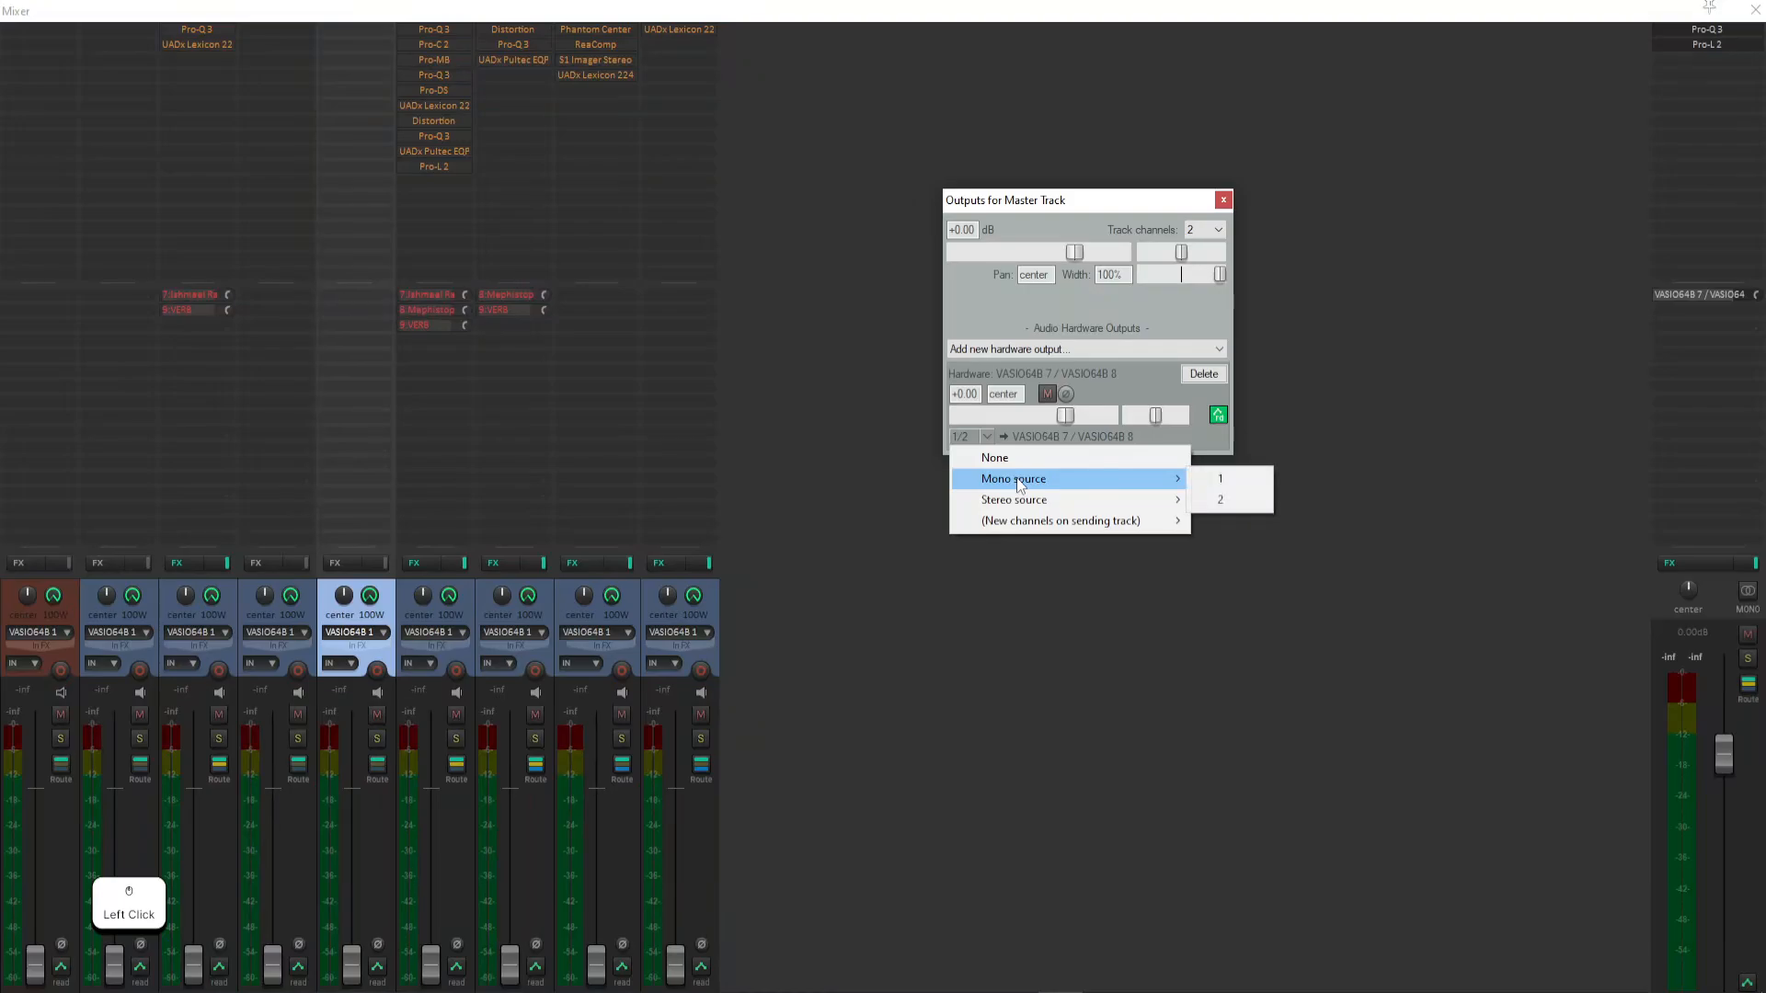
mouse_move(1045, 500)
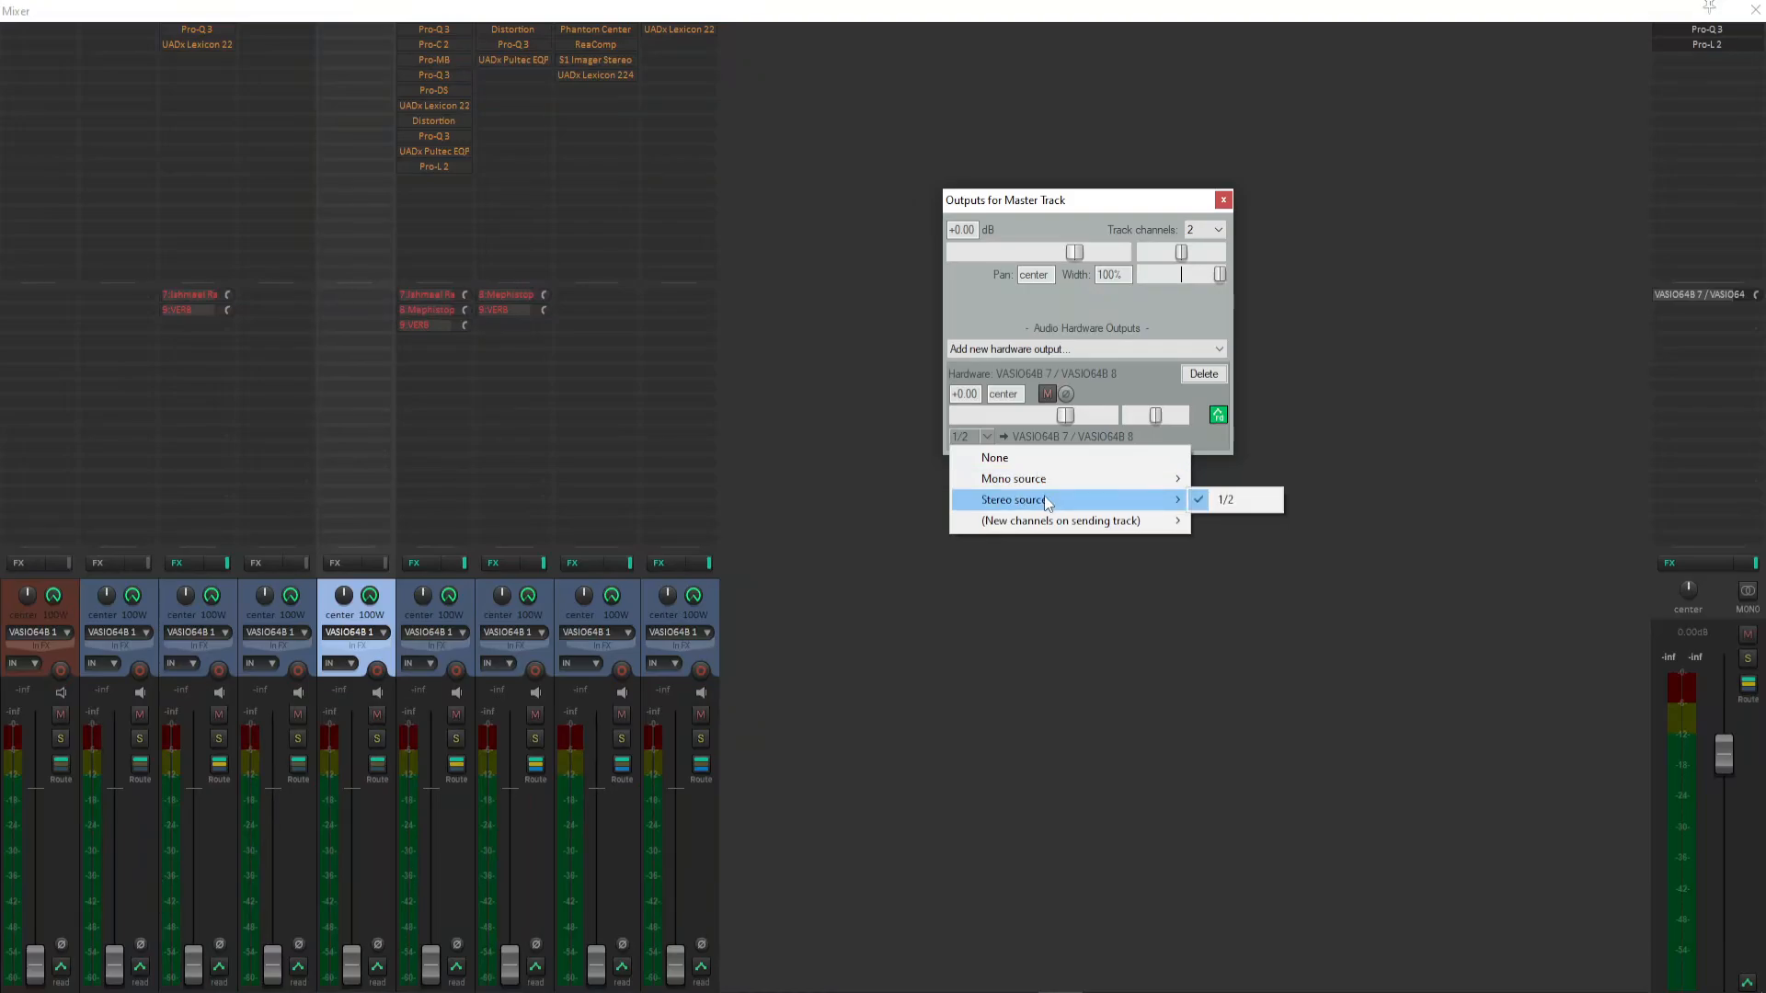
left_click(1063, 434)
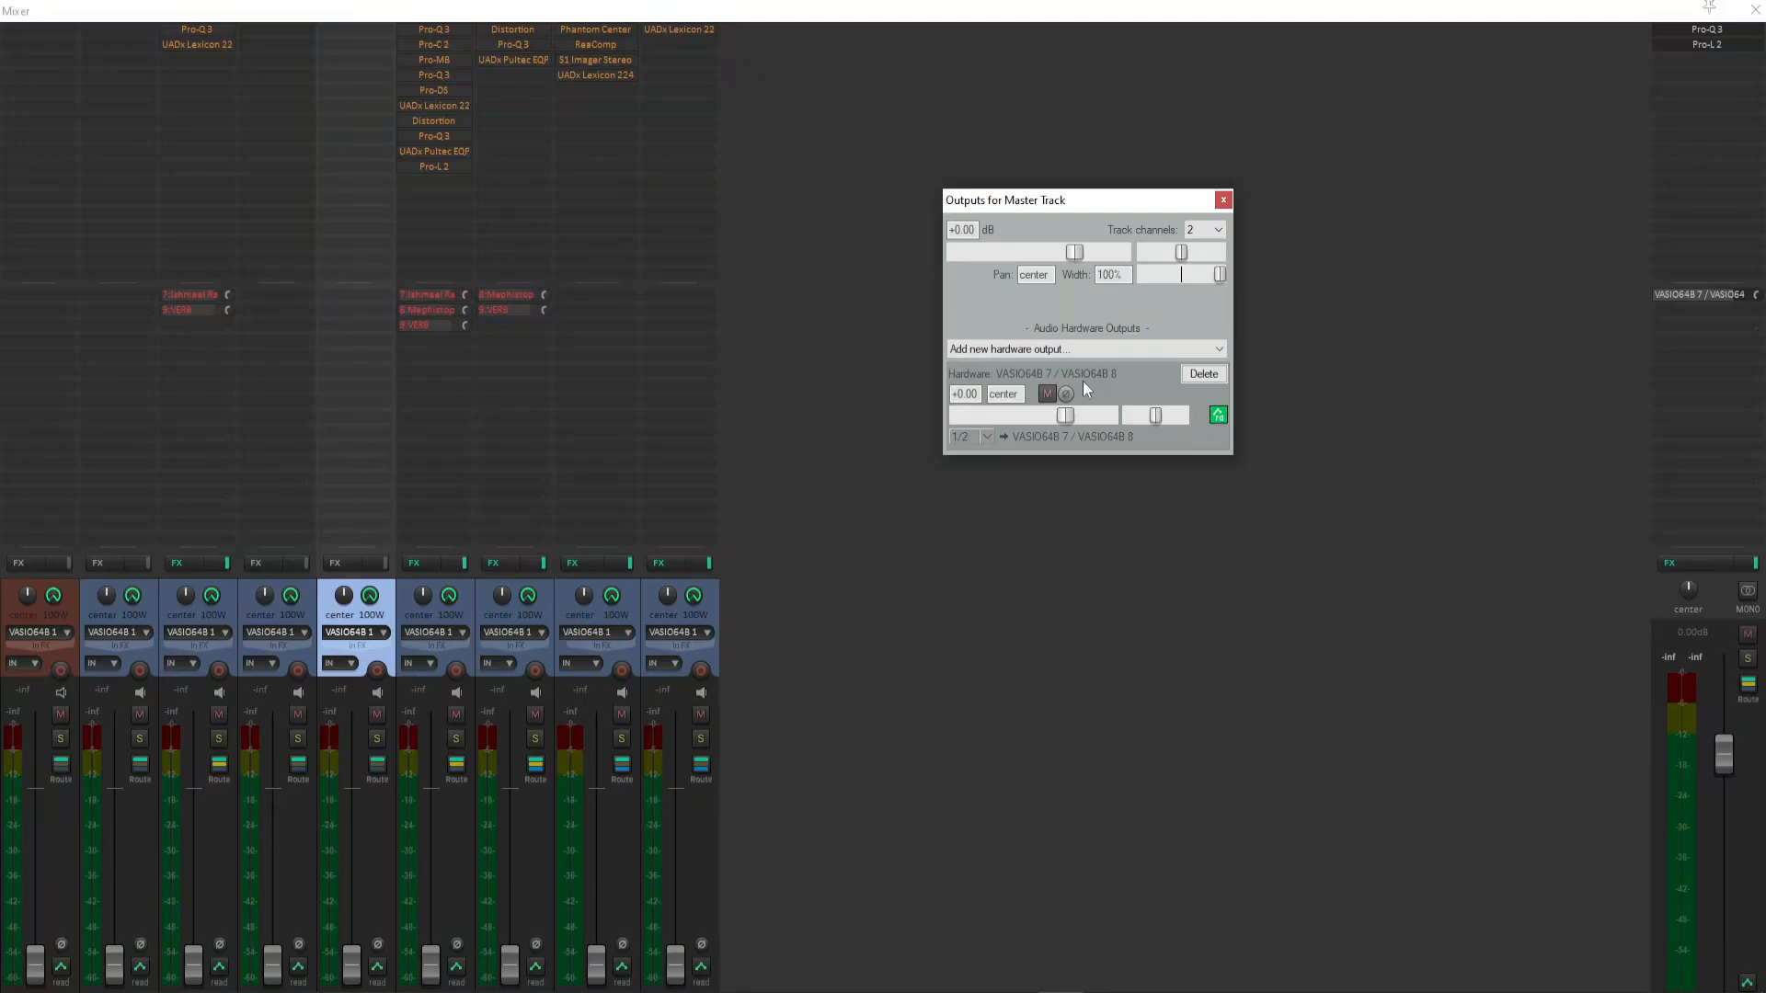
- Delete the master track's hardware output and add VASIO64B 7 / VASIO64B 8 as a new hardware output
left_click(1386, 334)
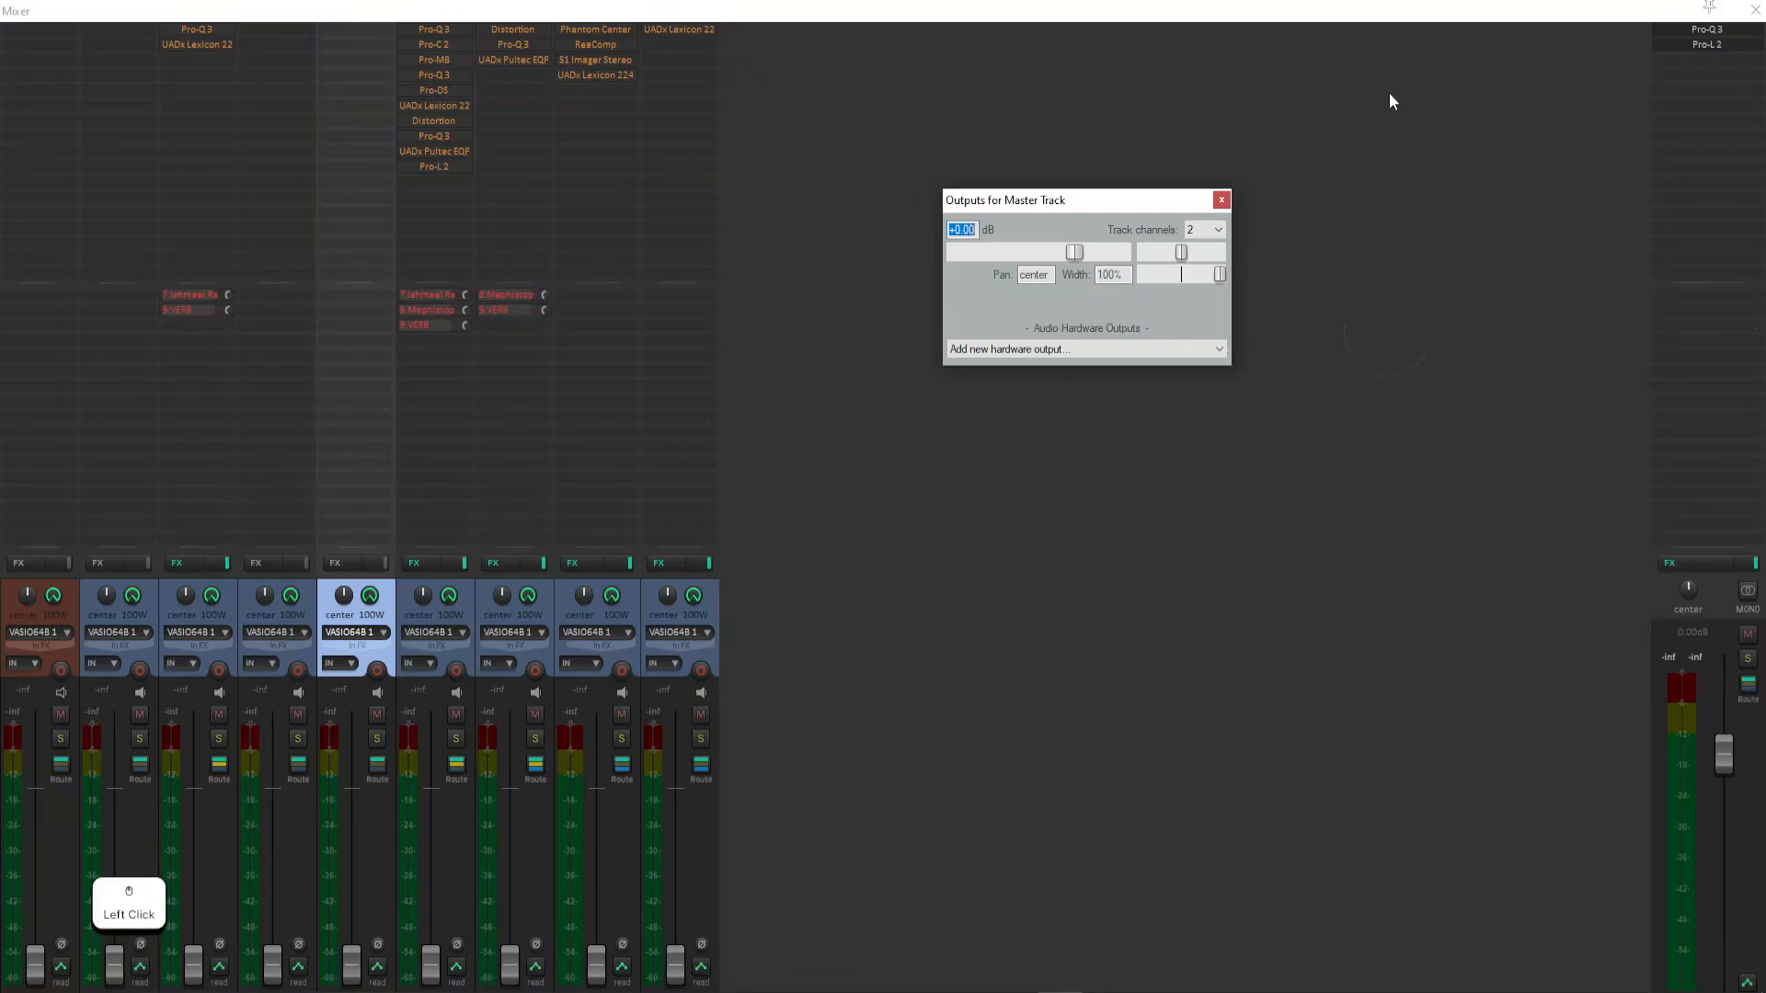
left_click(1720, 300)
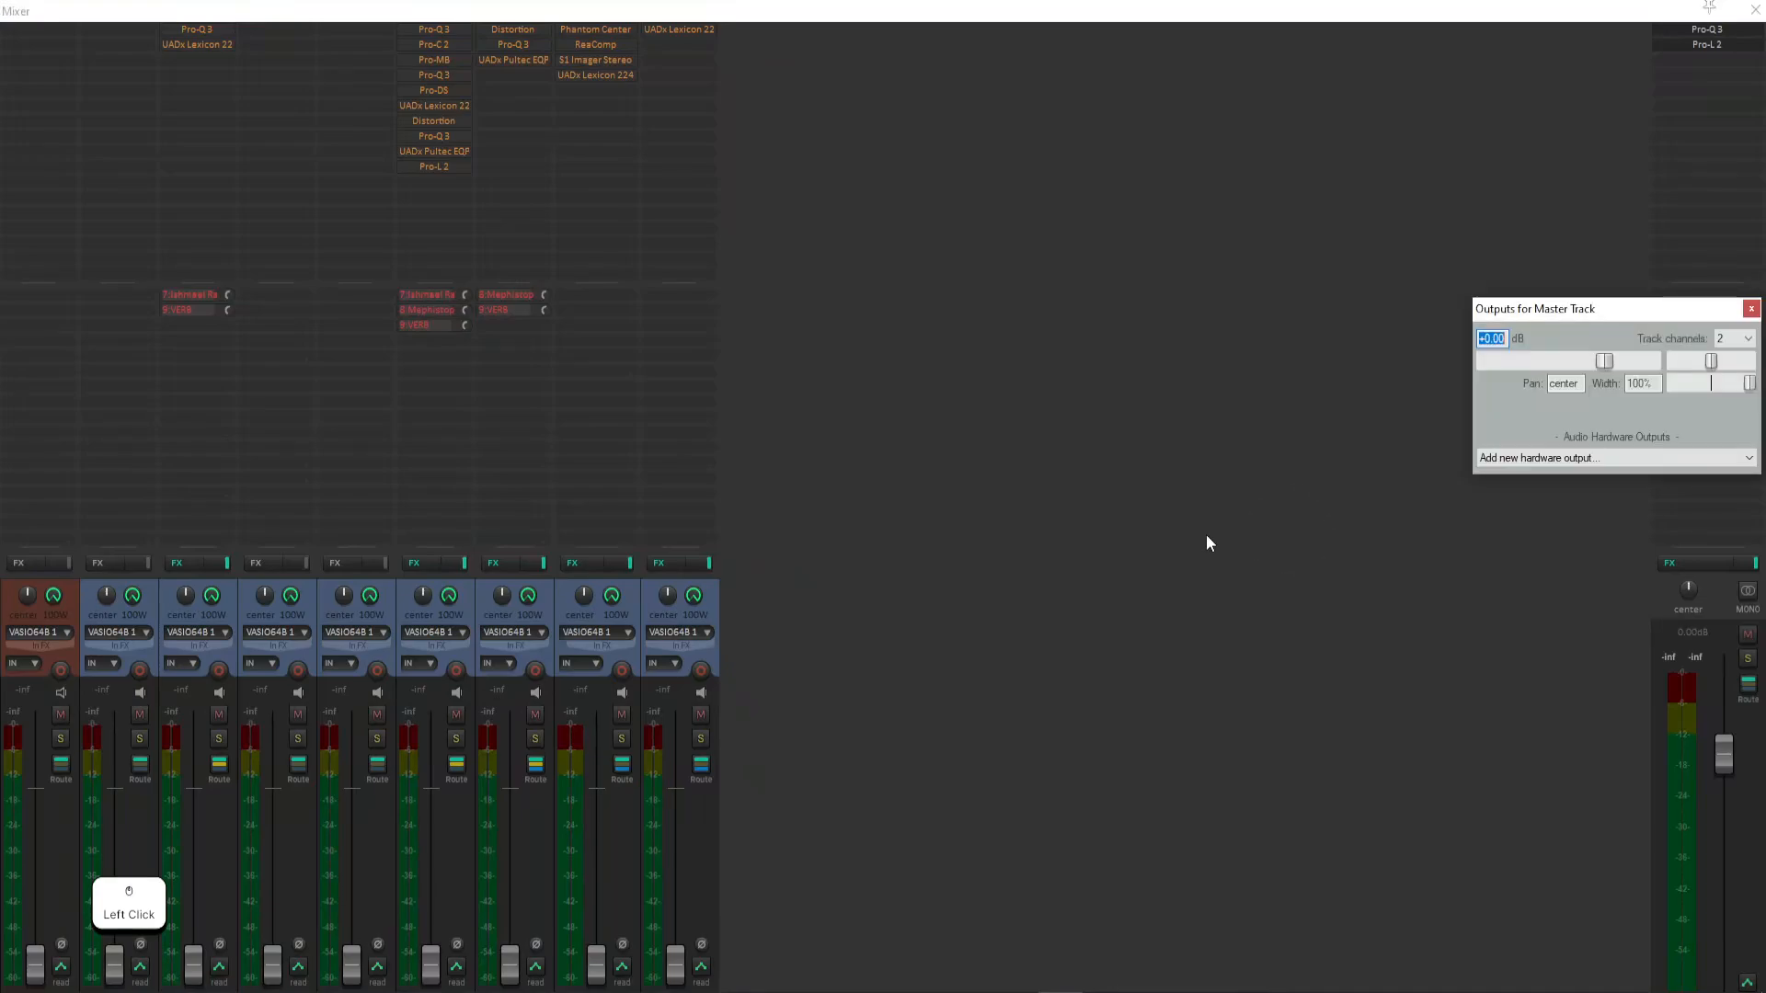
left_click_drag(1536, 319, 951, 216)
left_click(922, 354)
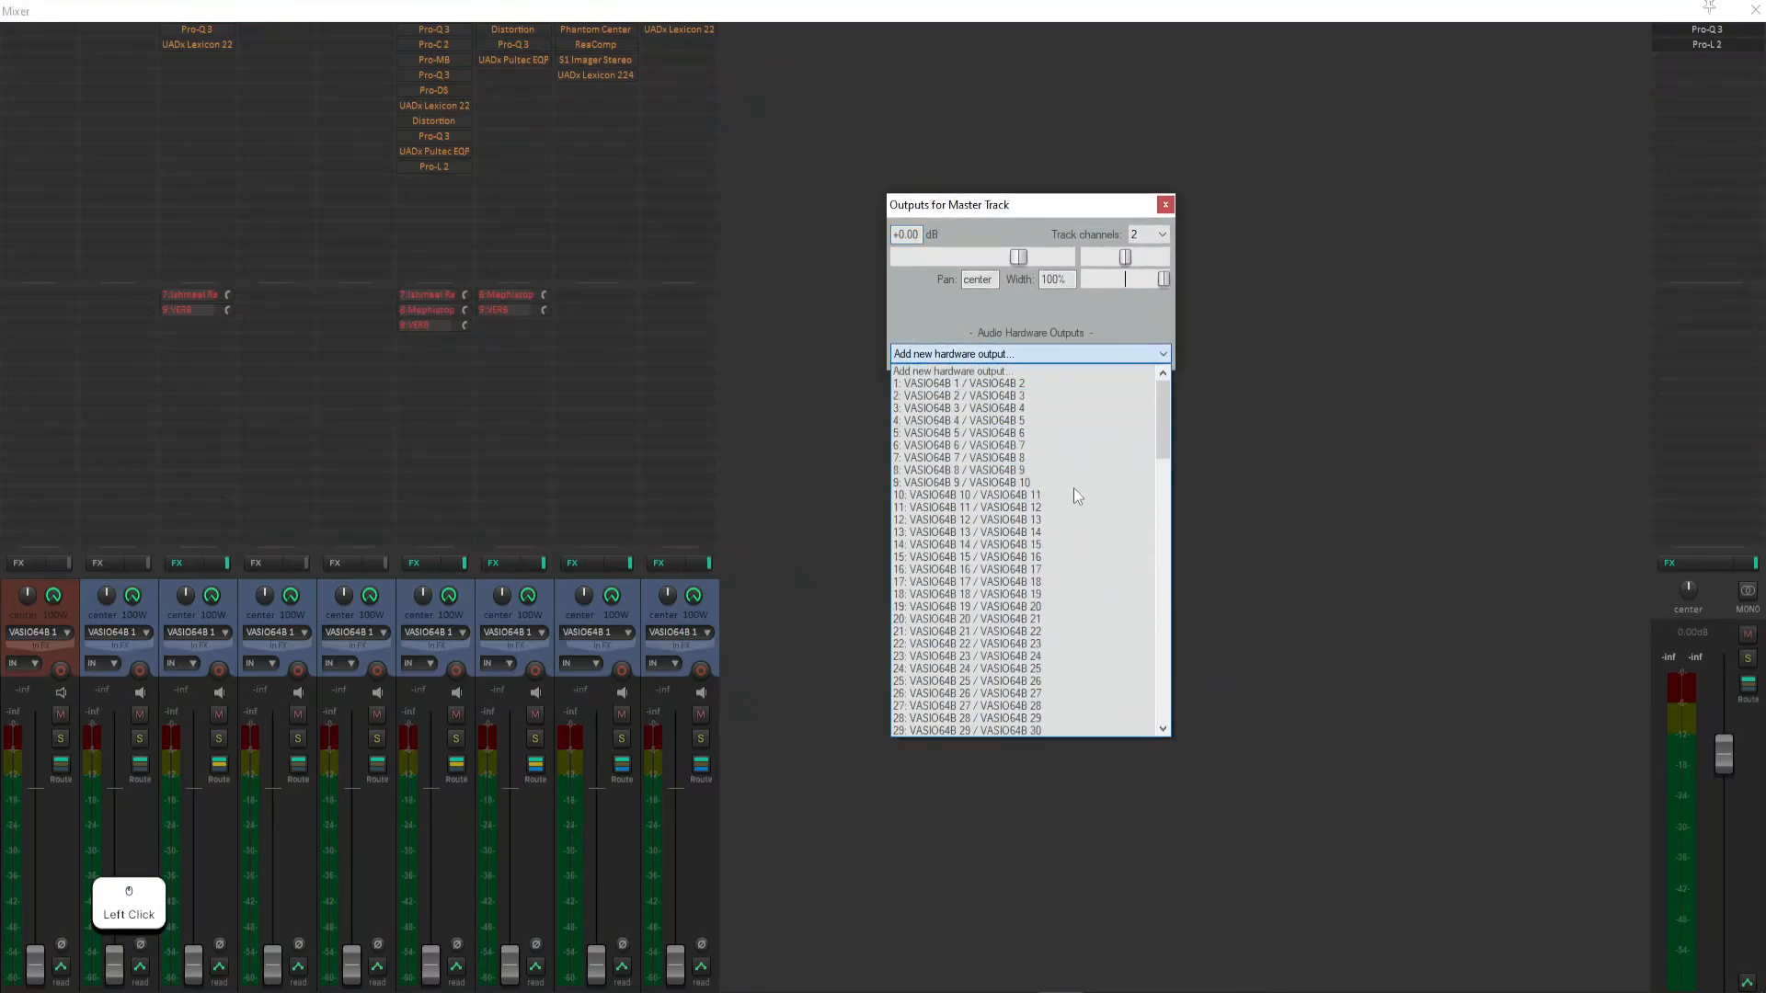
mouse_move(1164, 432)
left_mouse_down()
mouse_move(1154, 496)
mouse_move(1141, 462)
mouse_move(1137, 614)
mouse_move(1144, 676)
mouse_move(1161, 572)
mouse_move(1165, 713)
mouse_move(1172, 413)
left_mouse_up()
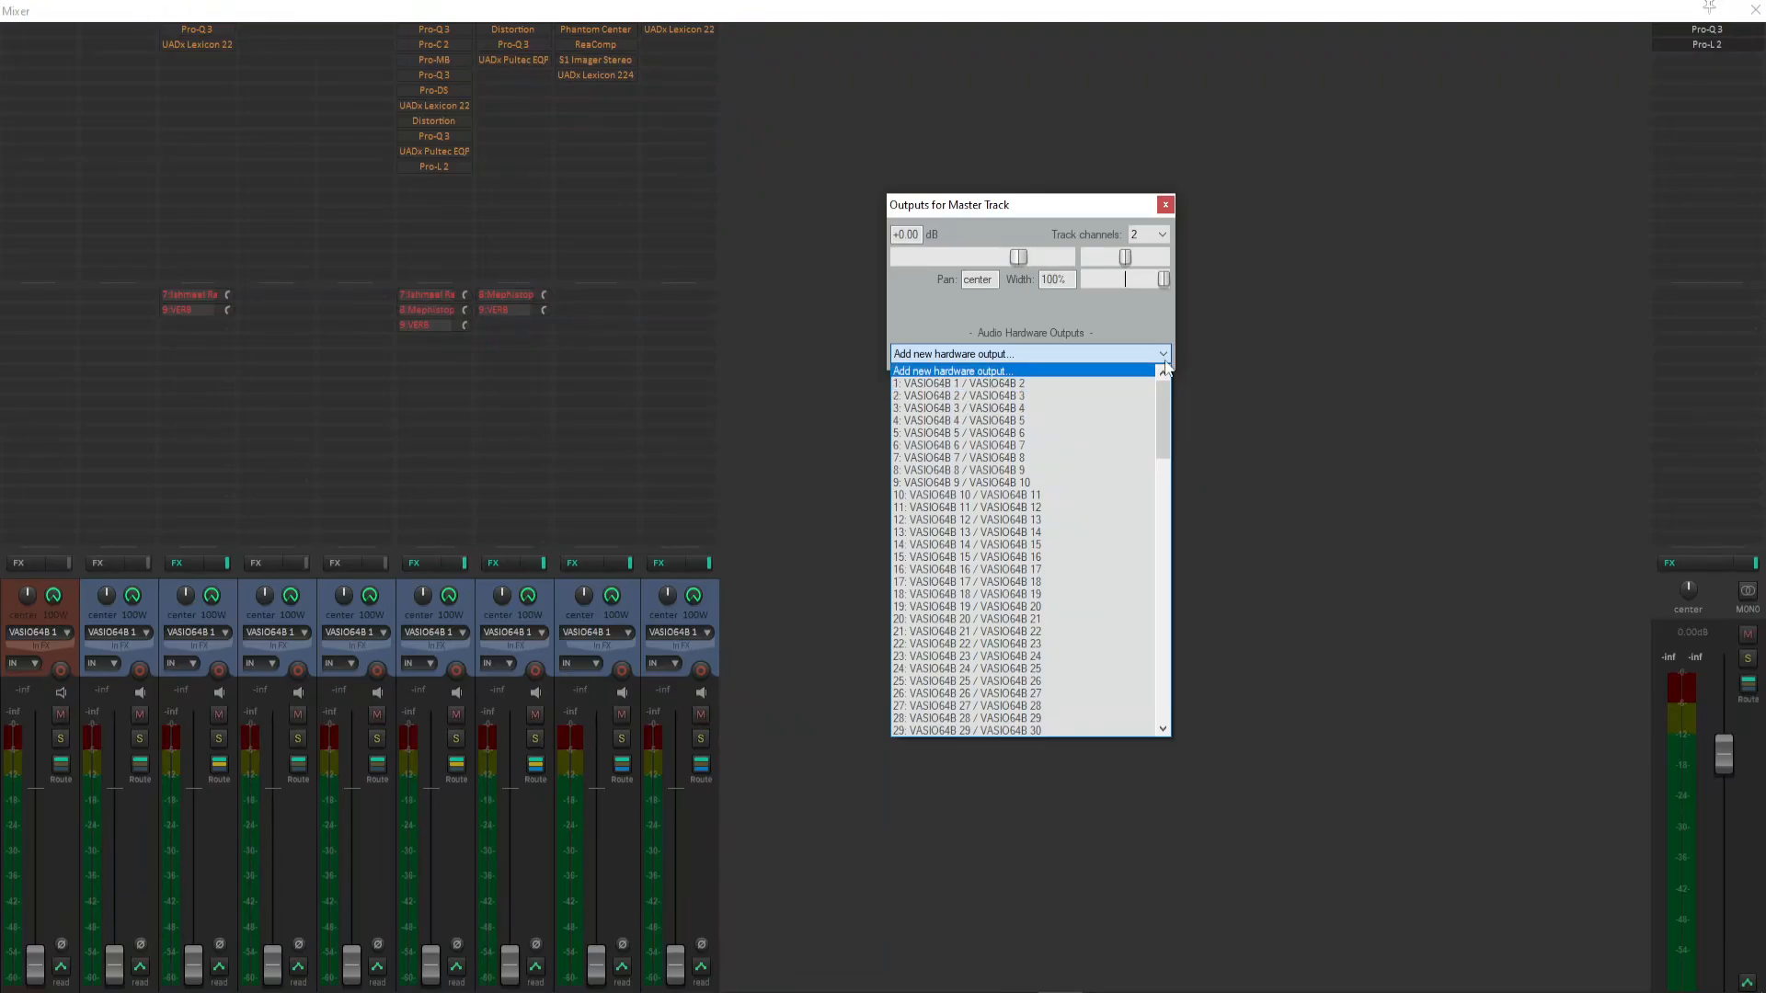
left_click(1012, 460)
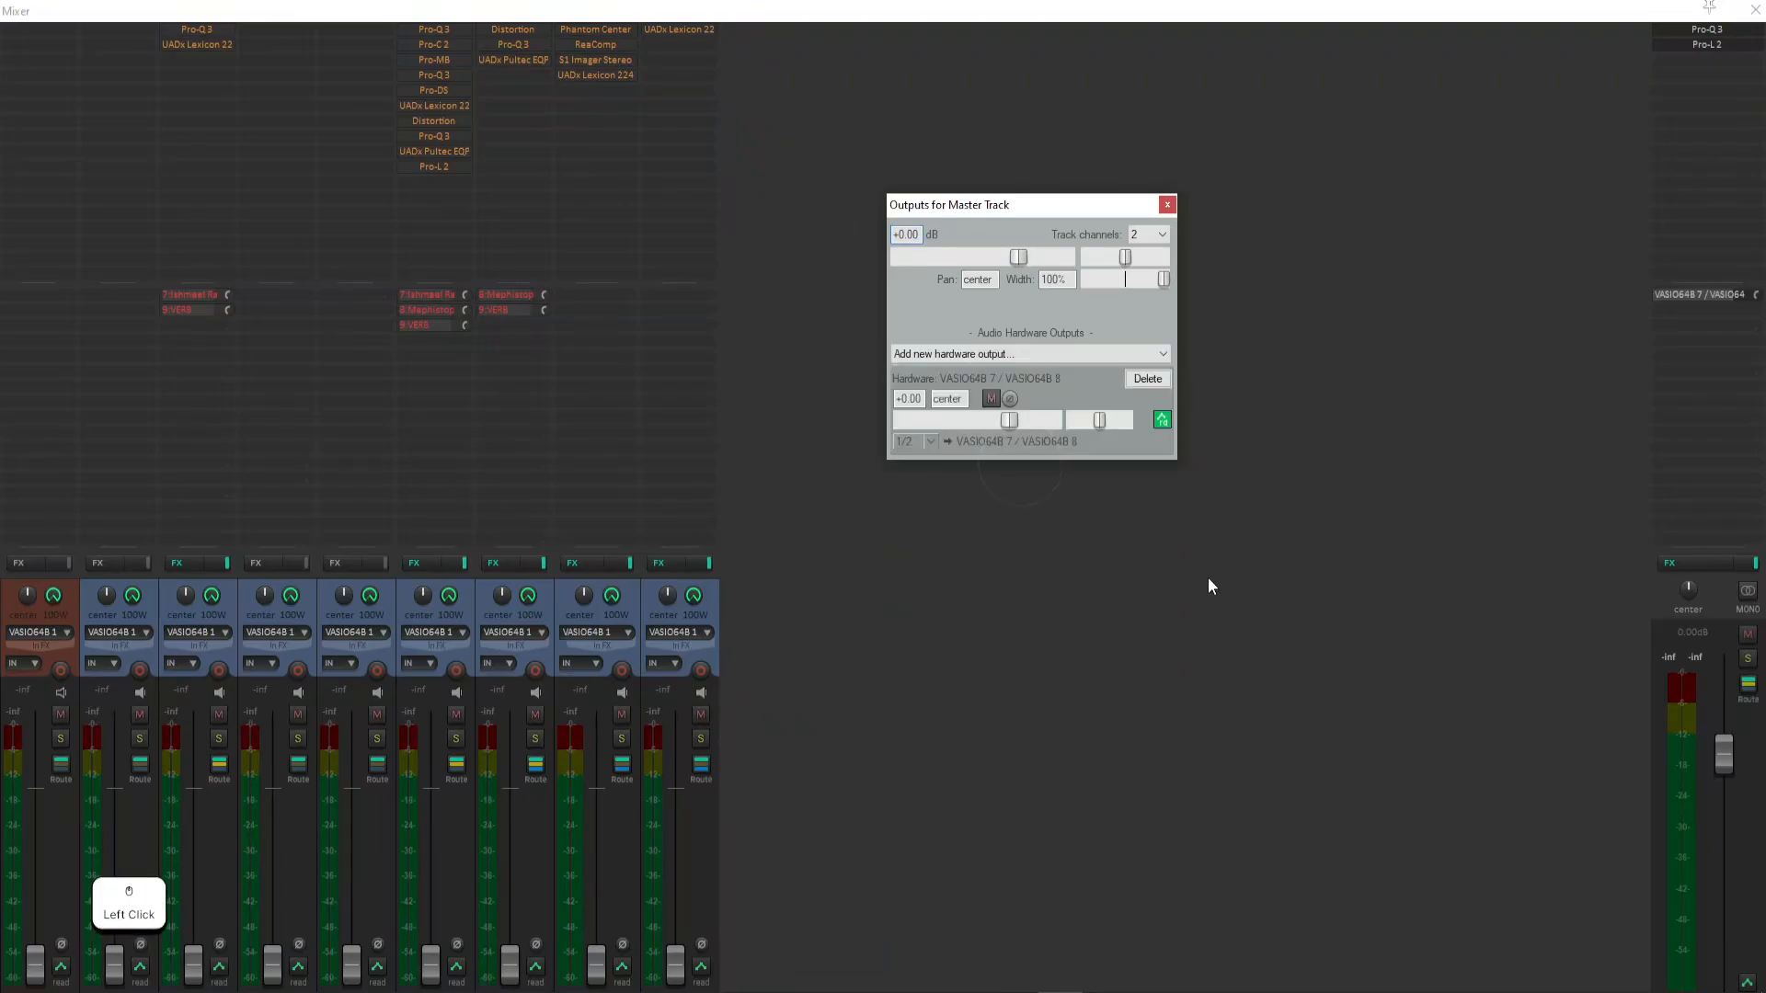
- Mute the master's VASIO64B 7 / VASIO64B 8 hardware output and unmute it again
left_click(992, 399)
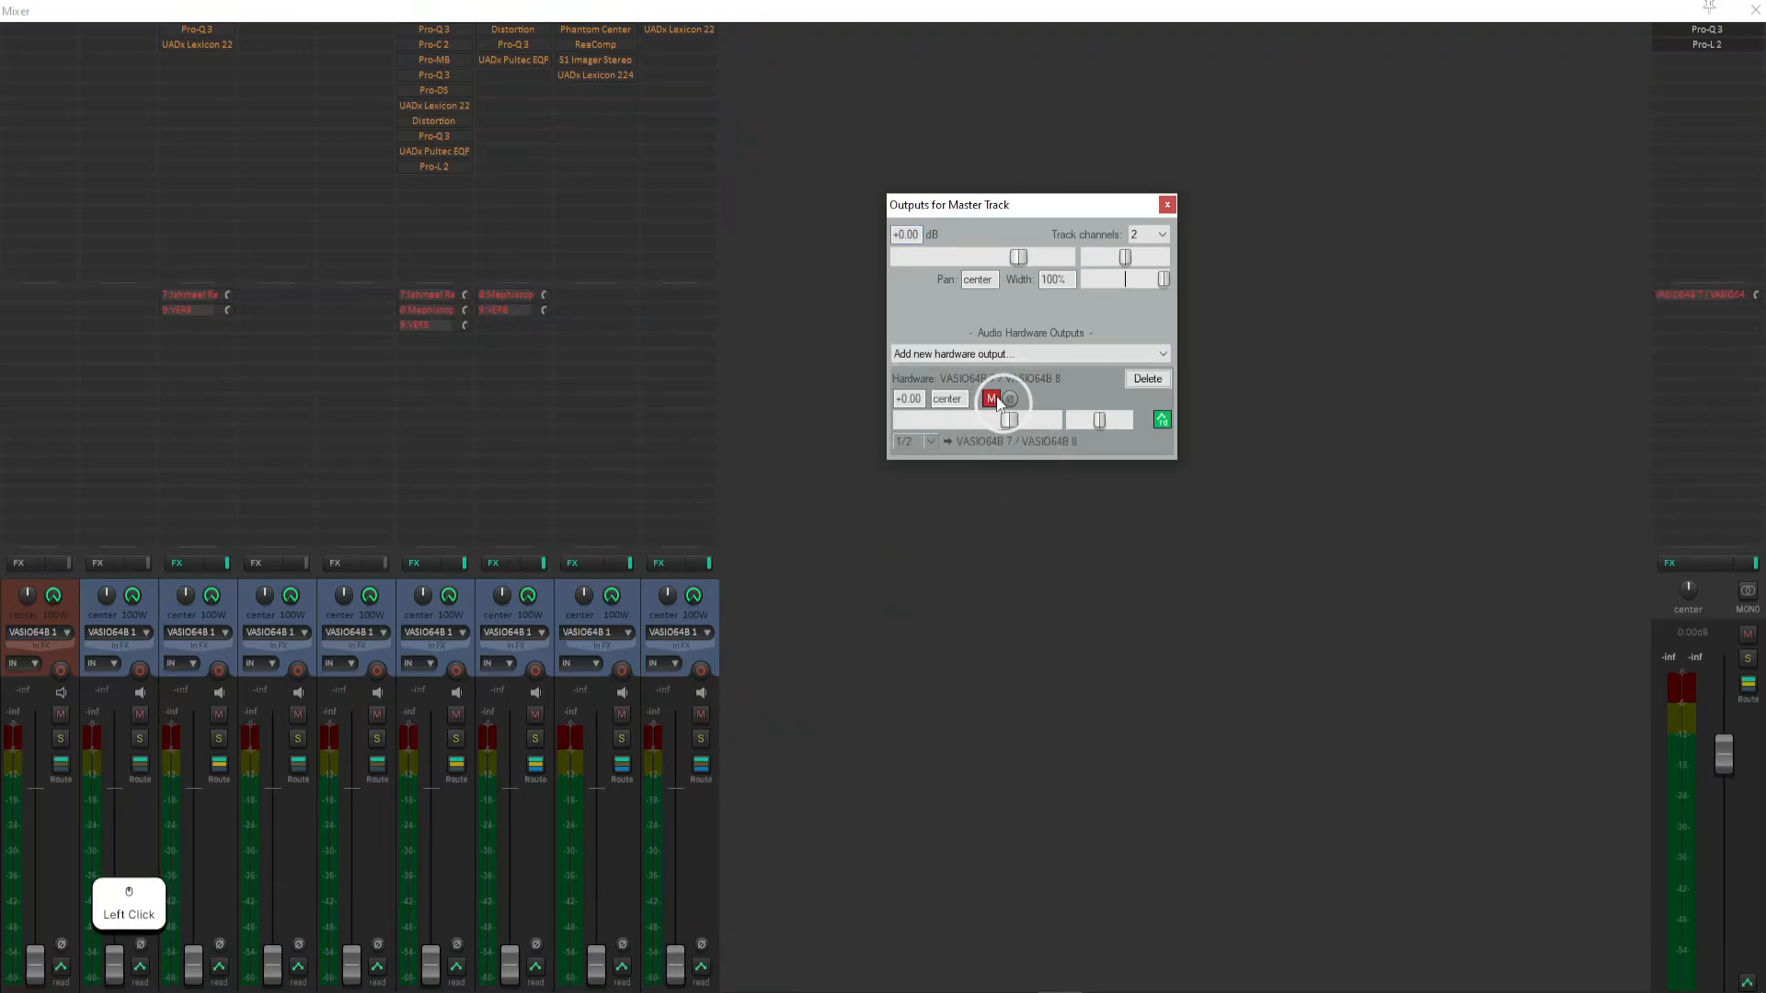
left_click(993, 399)
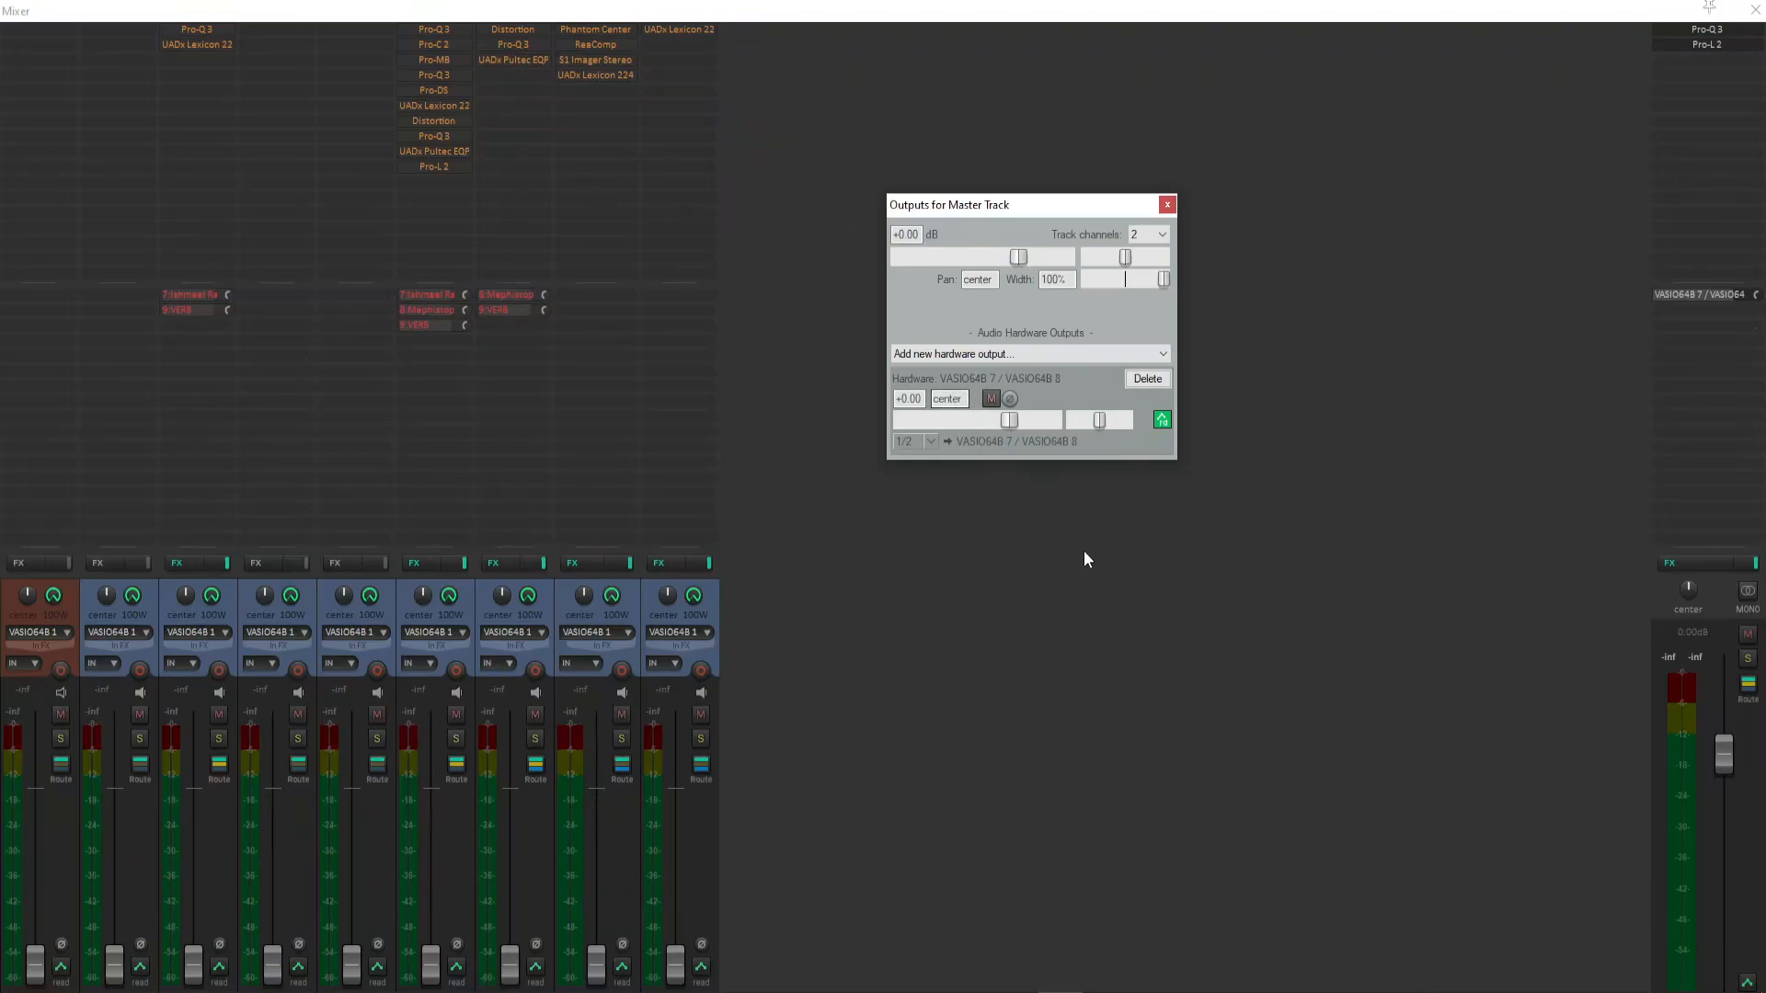
- Add two more hardware outputs to the master track: VASIO64B 7 / VASIO64B 8 and VASIO64B 5 / VASIO64B 6
left_click_drag(990, 207, 1203, 362)
left_click(1380, 360)
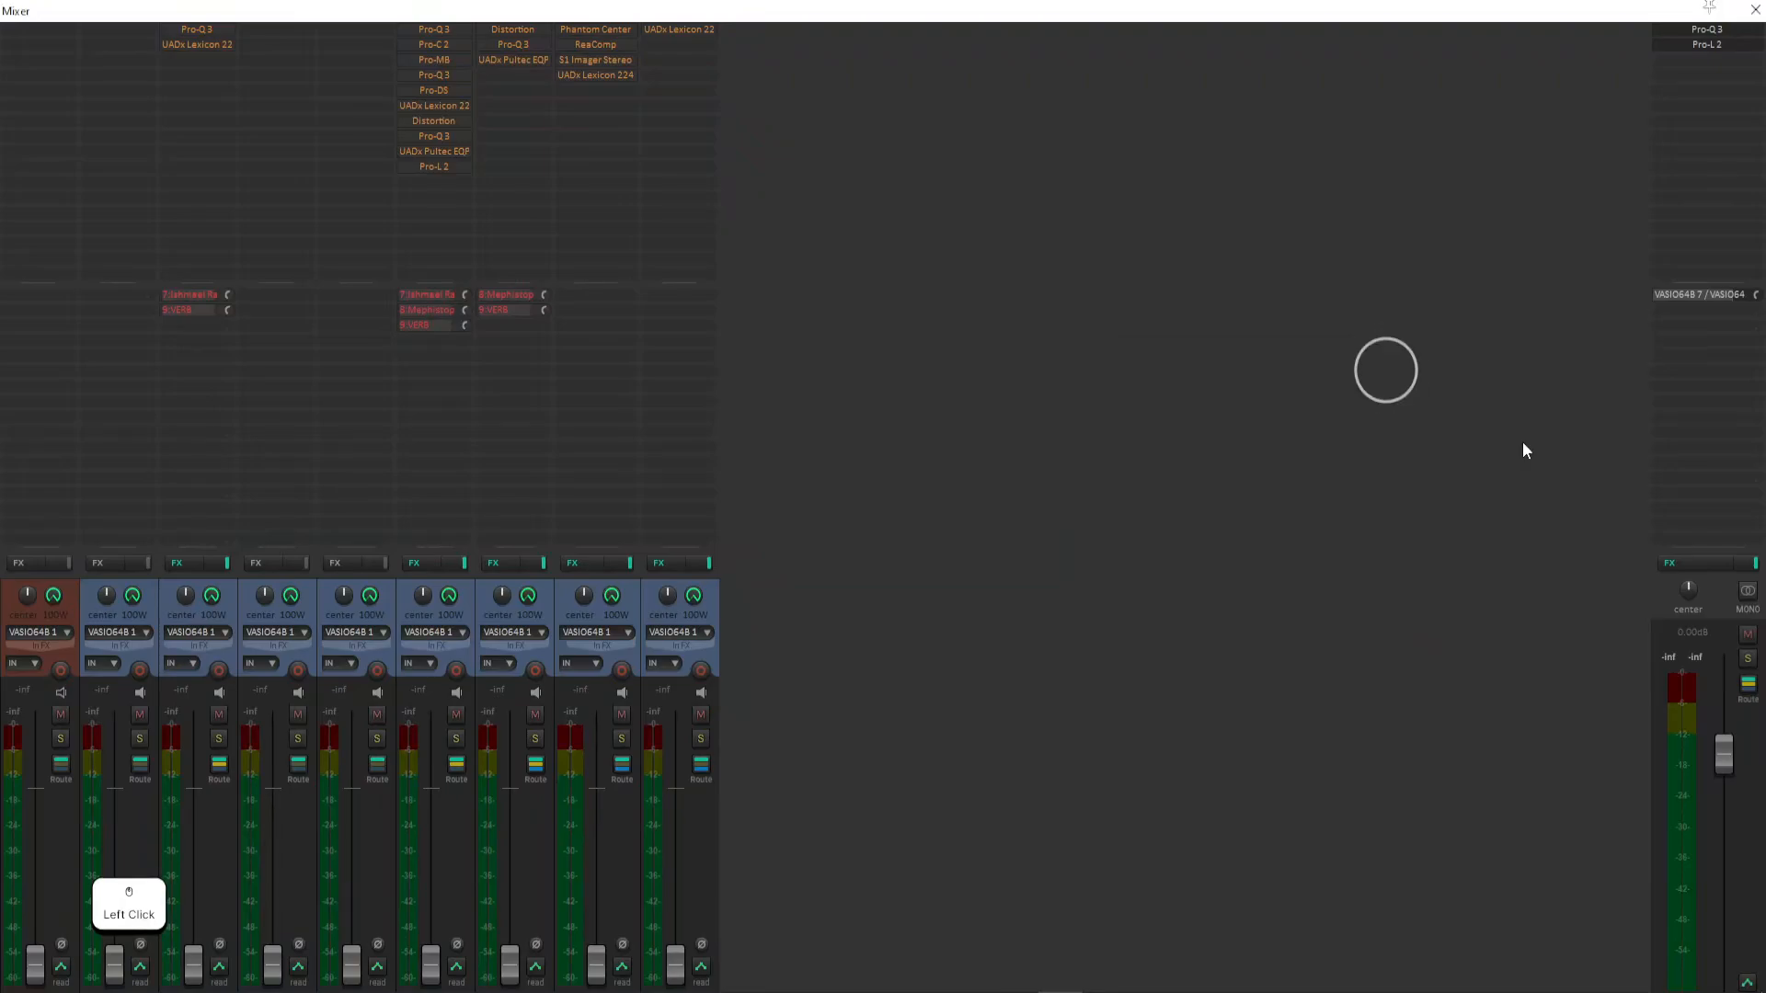
left_click(1724, 296)
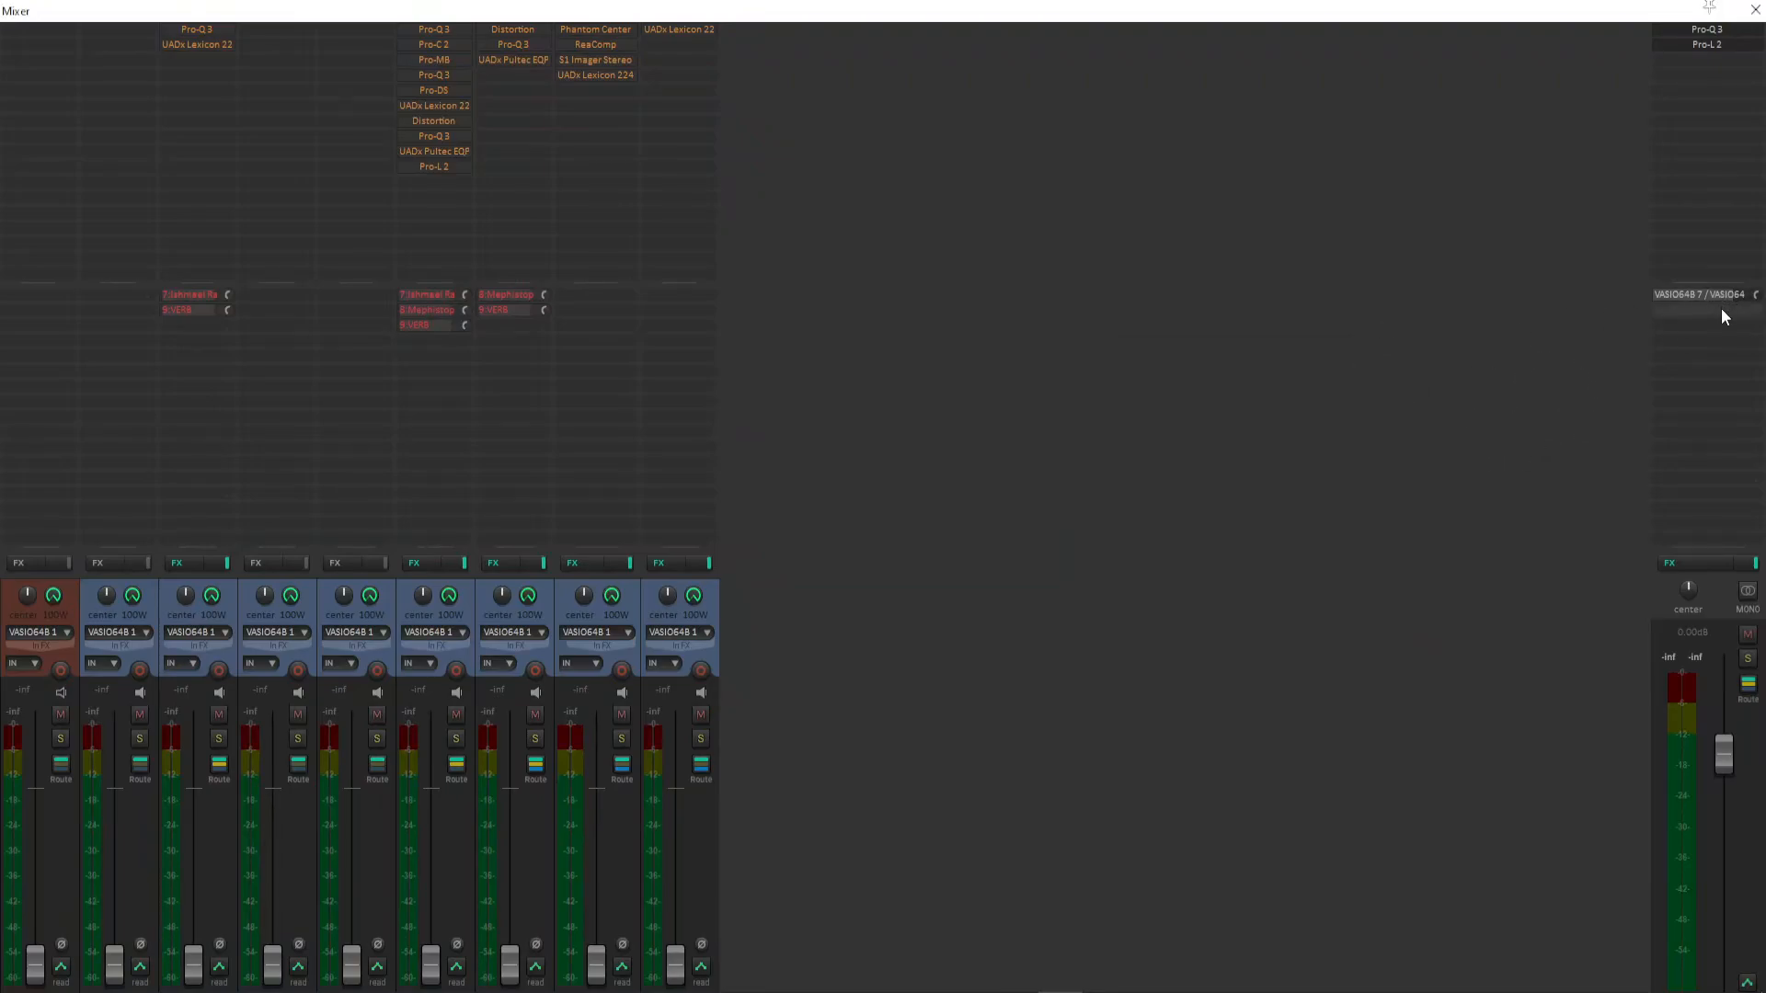
left_click_drag(1635, 326, 1194, 238)
left_click(1156, 379)
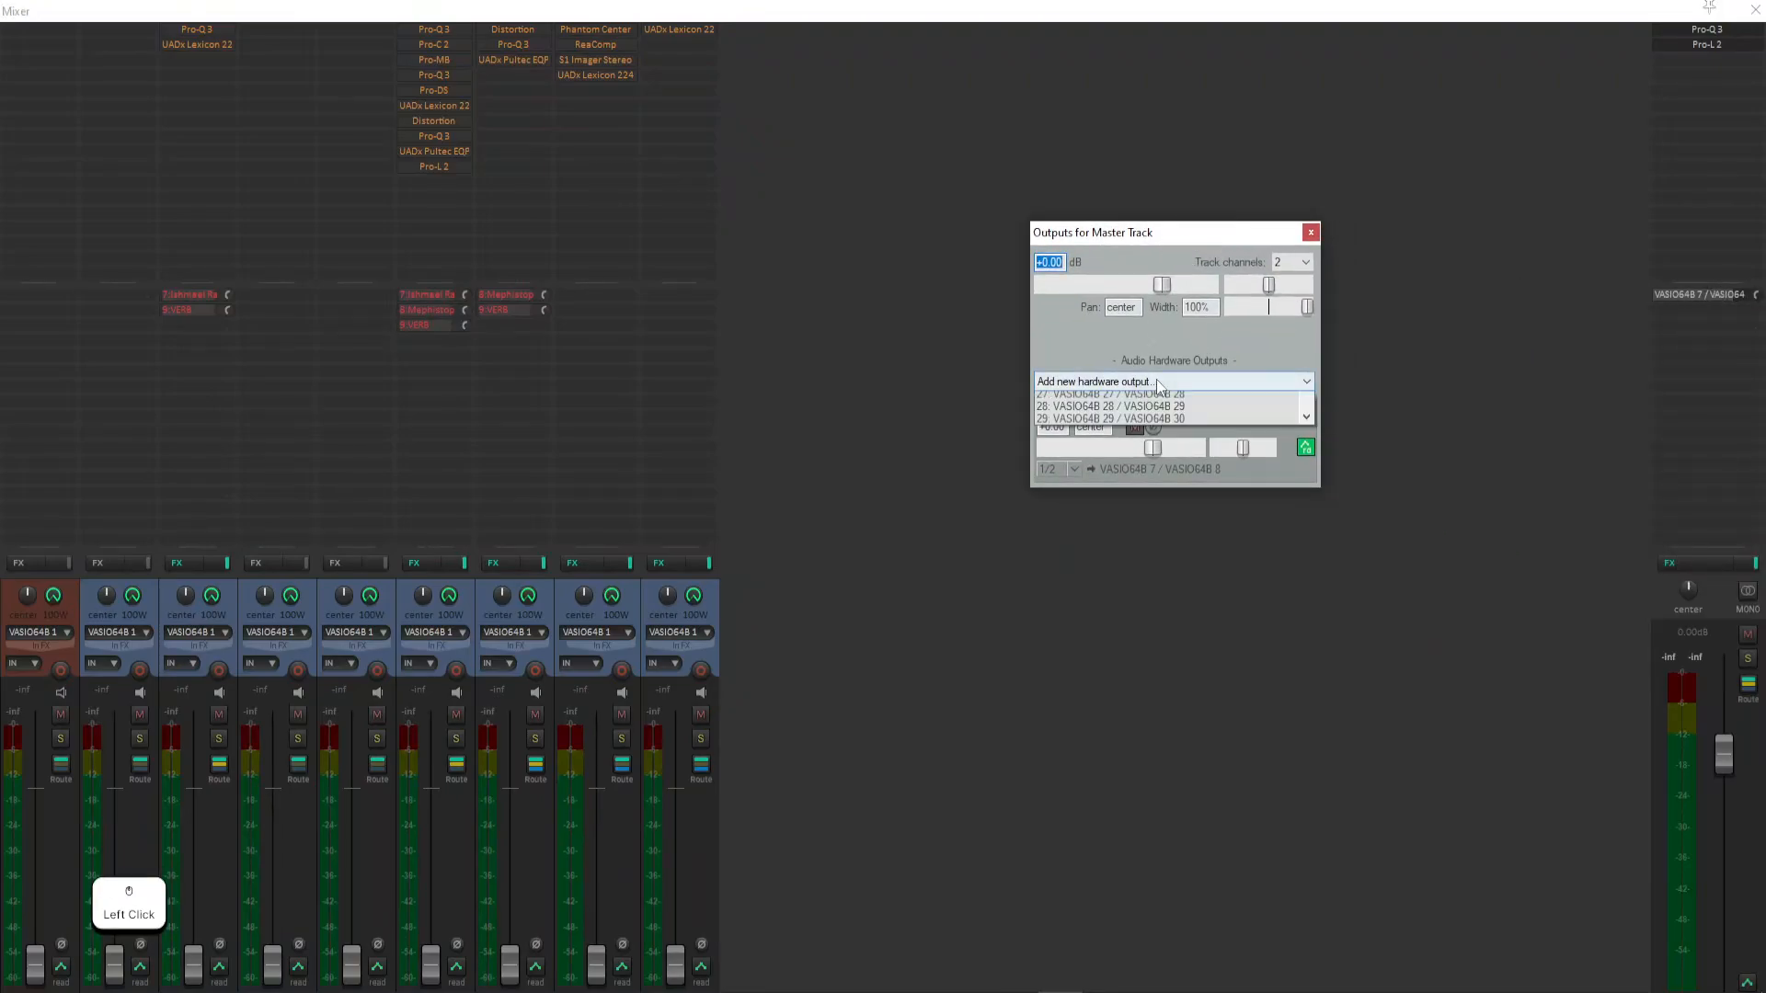
left_click(1170, 485)
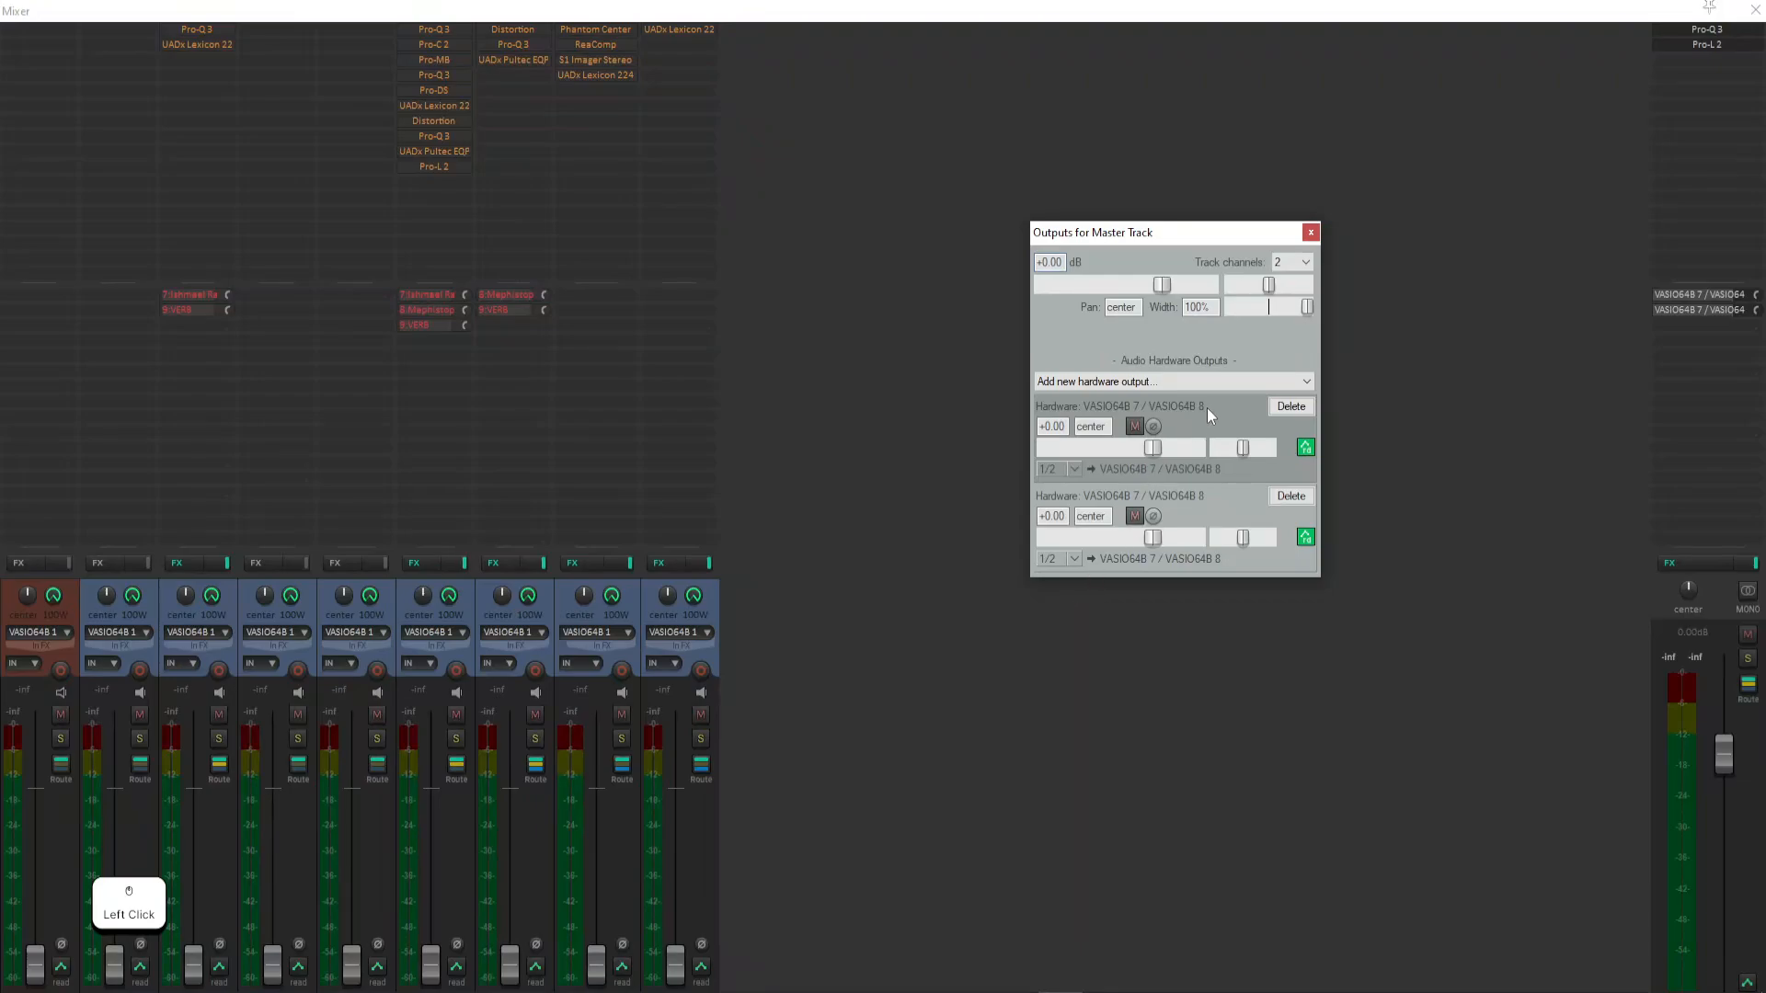
left_click(1146, 379)
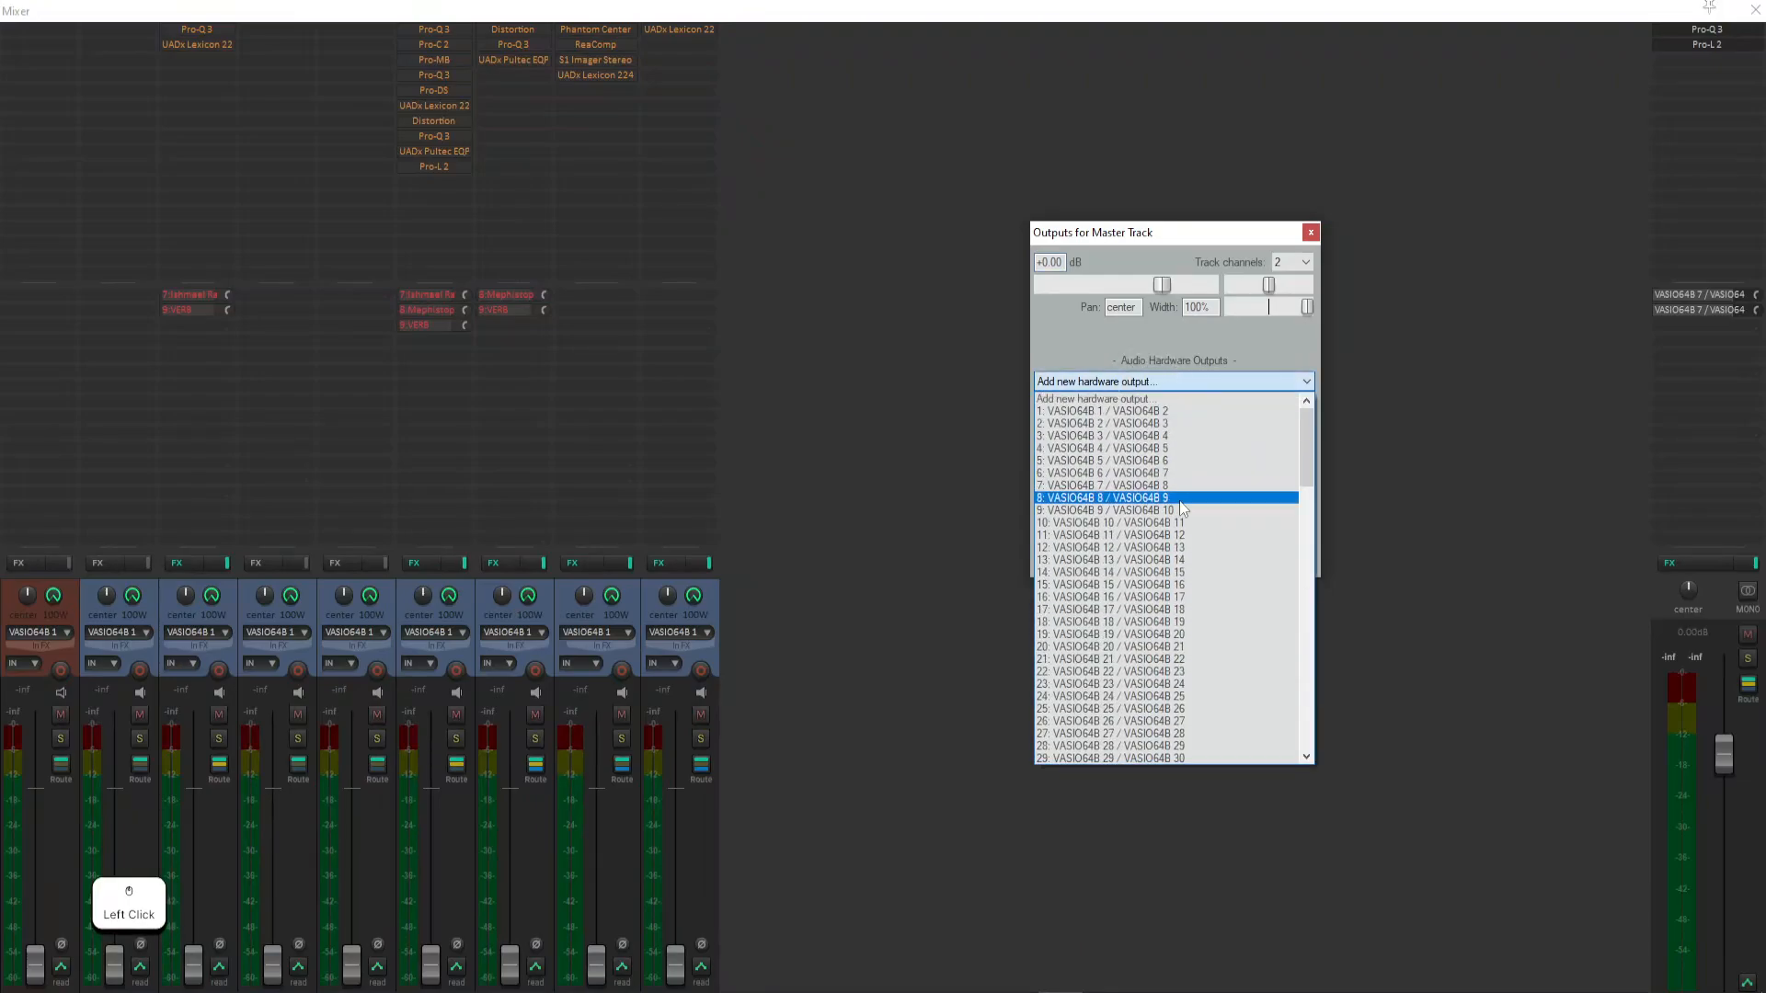
left_click(1178, 462)
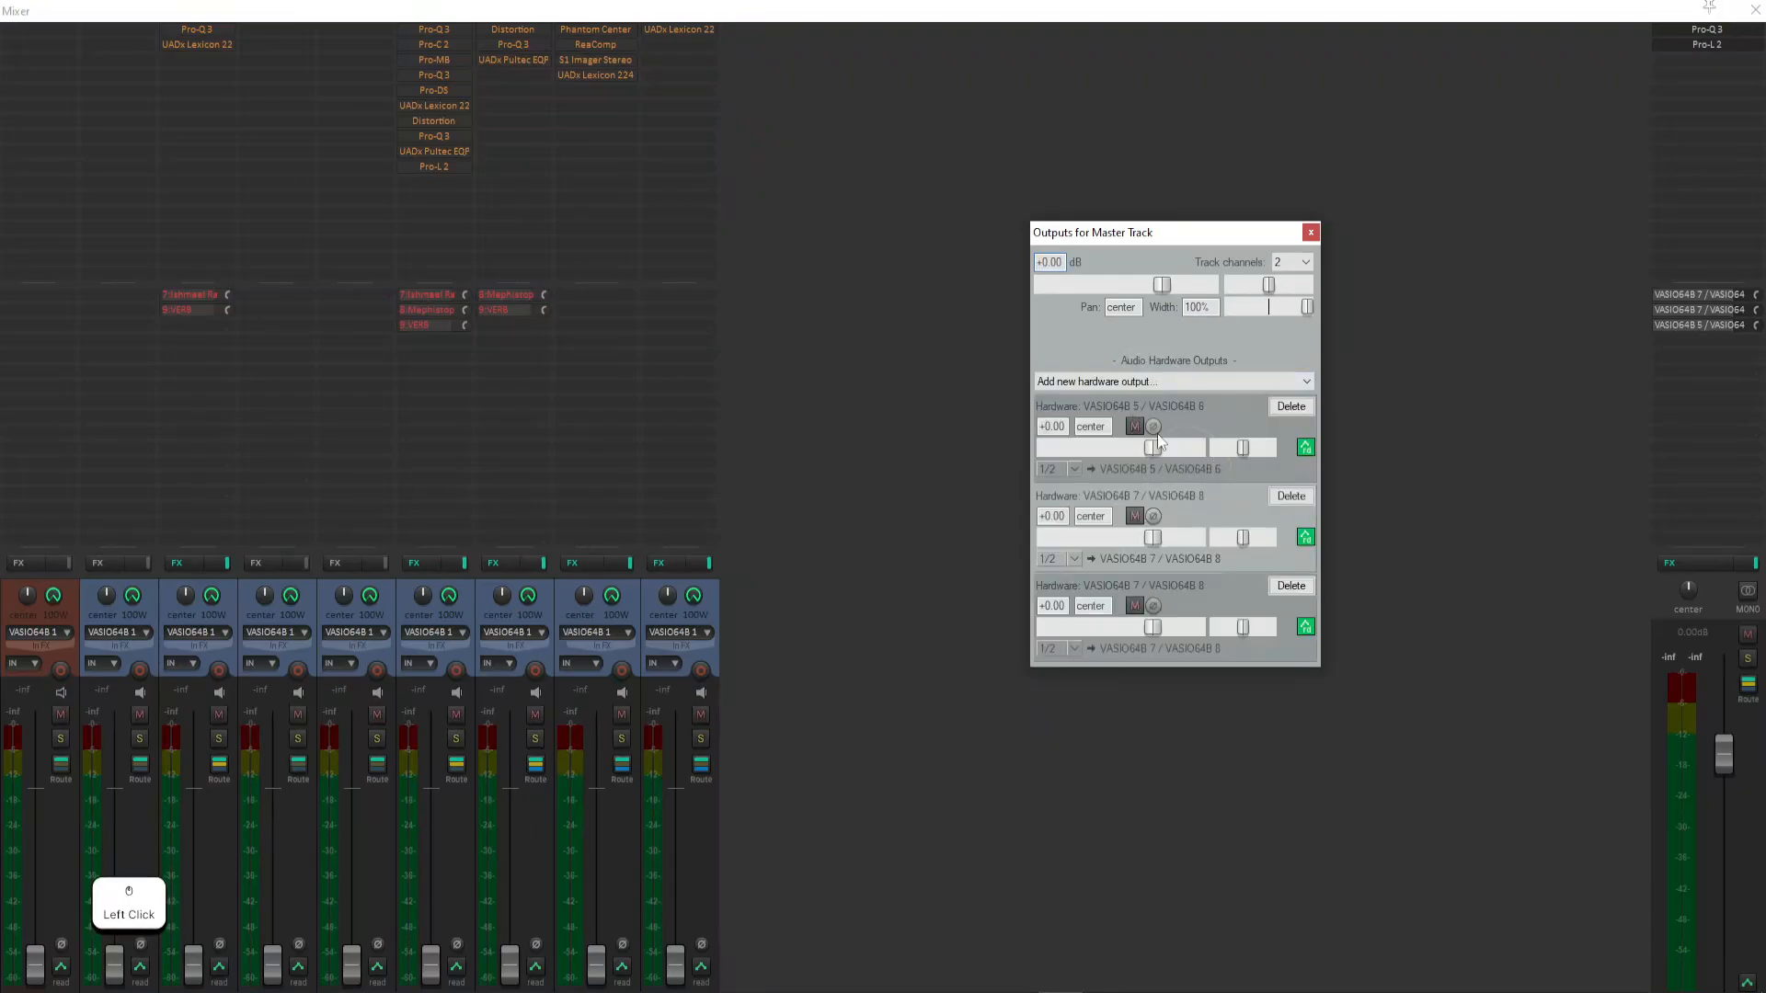
- Delete the VASIO64B 5 / VASIO64B 6 output and the duplicate VASIO64B 7 / VASIO64B 8 output, and close the master's output settings
left_click(1289, 407)
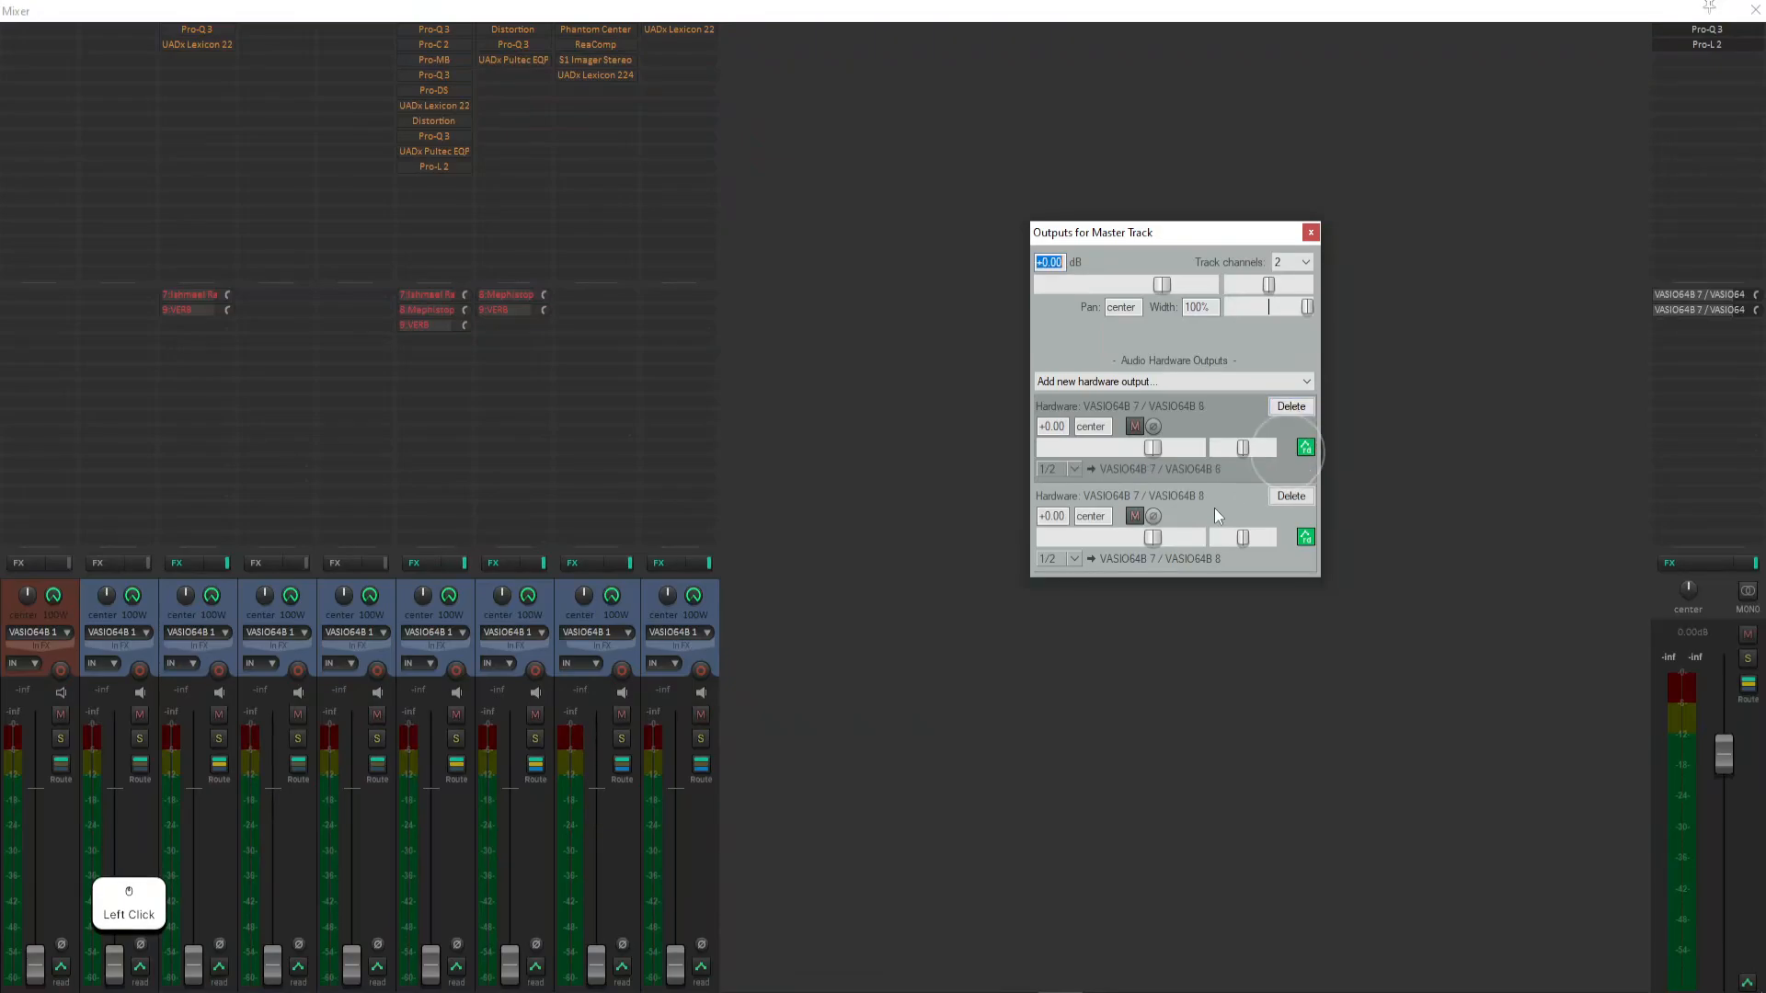
left_click(1287, 408)
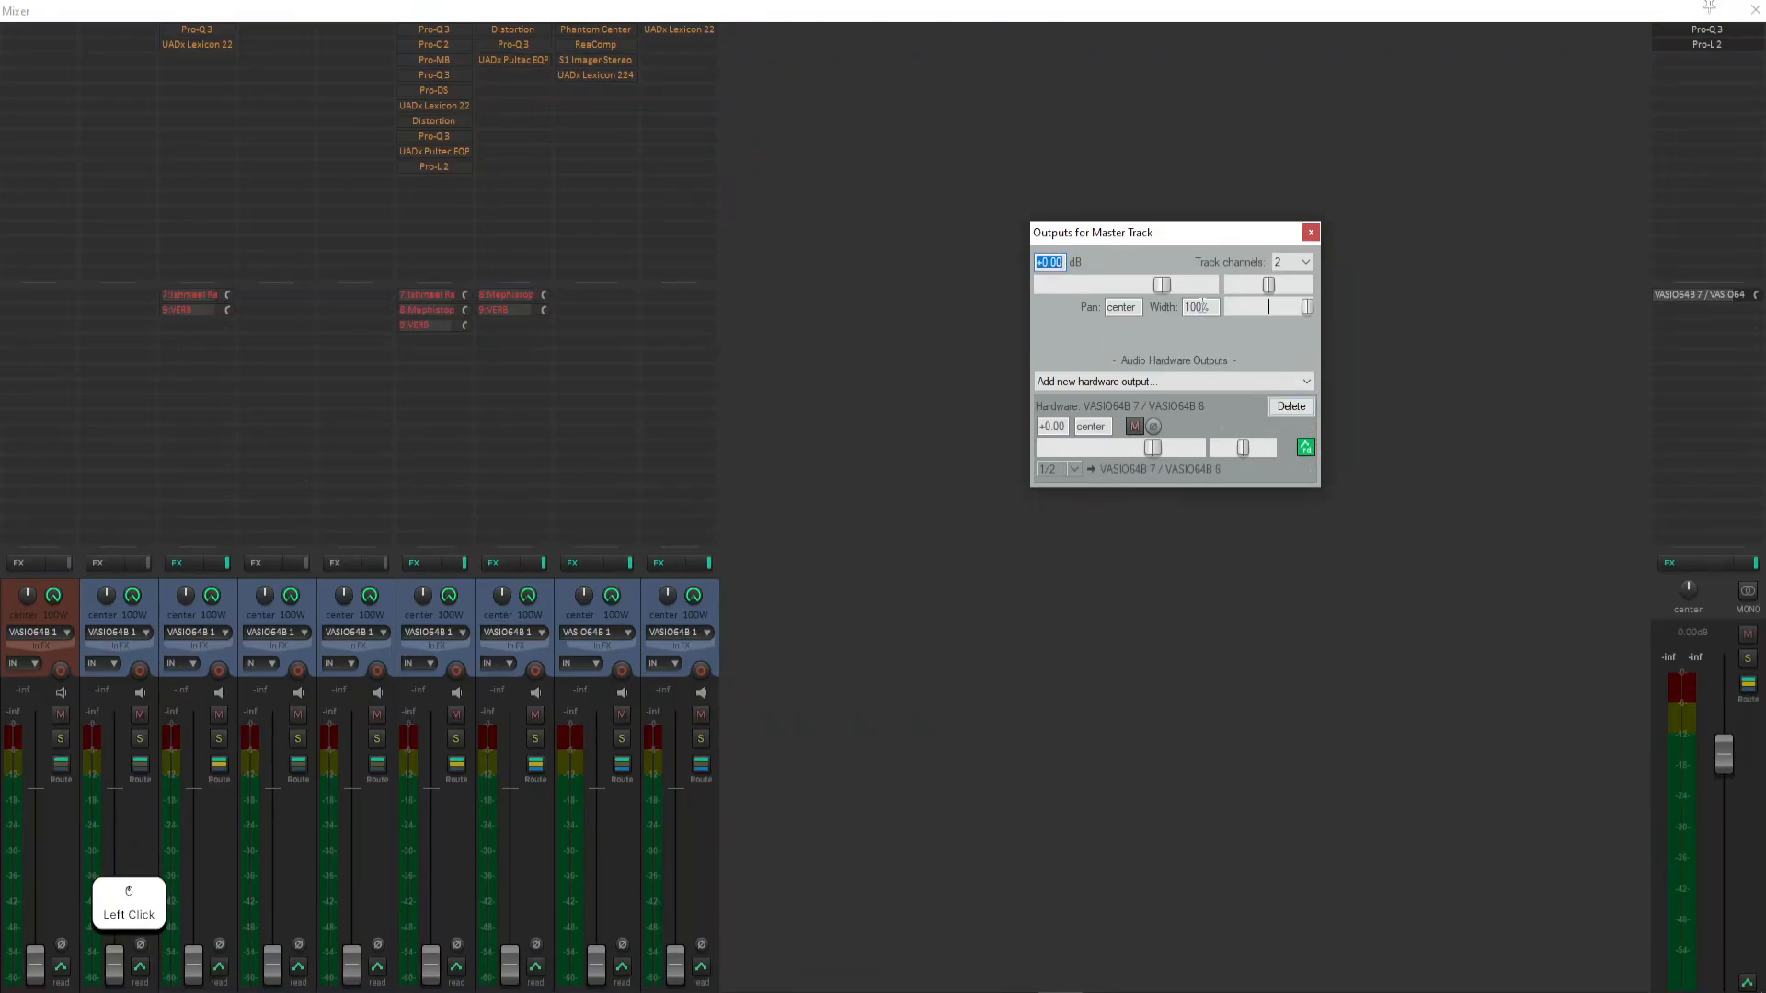
left_click(1310, 233)
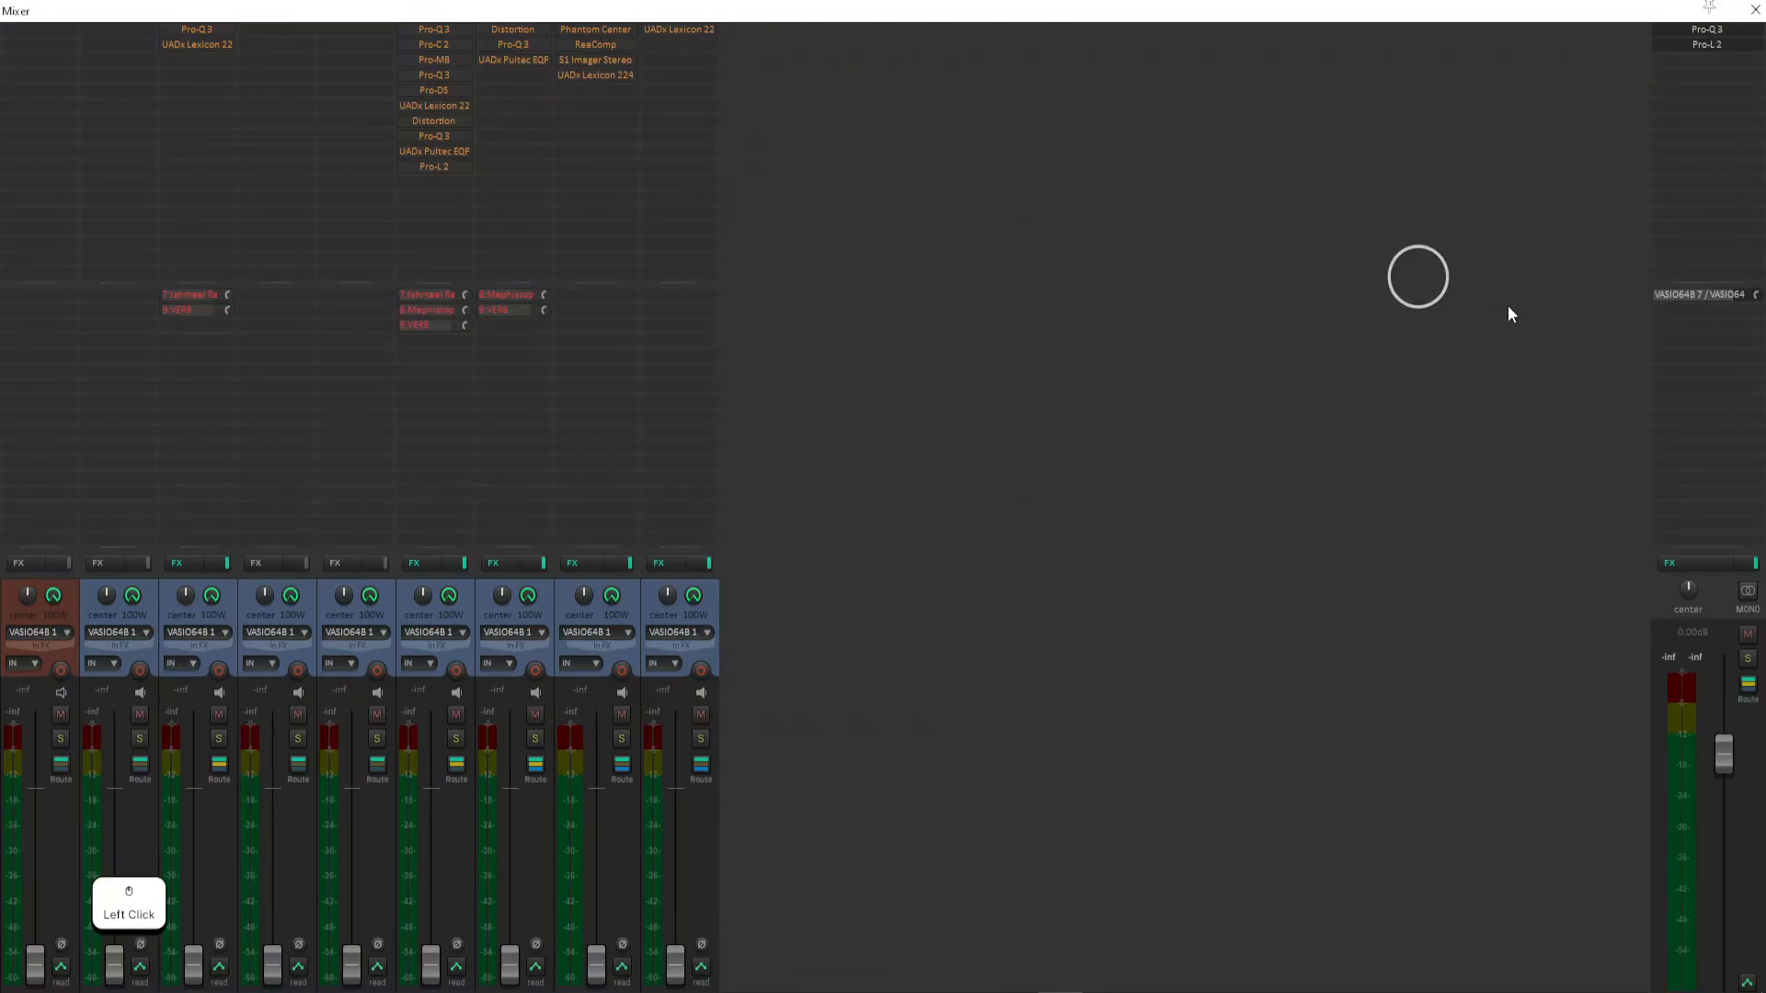
- View the master track's Pro-Q 3 and Pro-L 2 plug-in windows and close them
left_click(1726, 32)
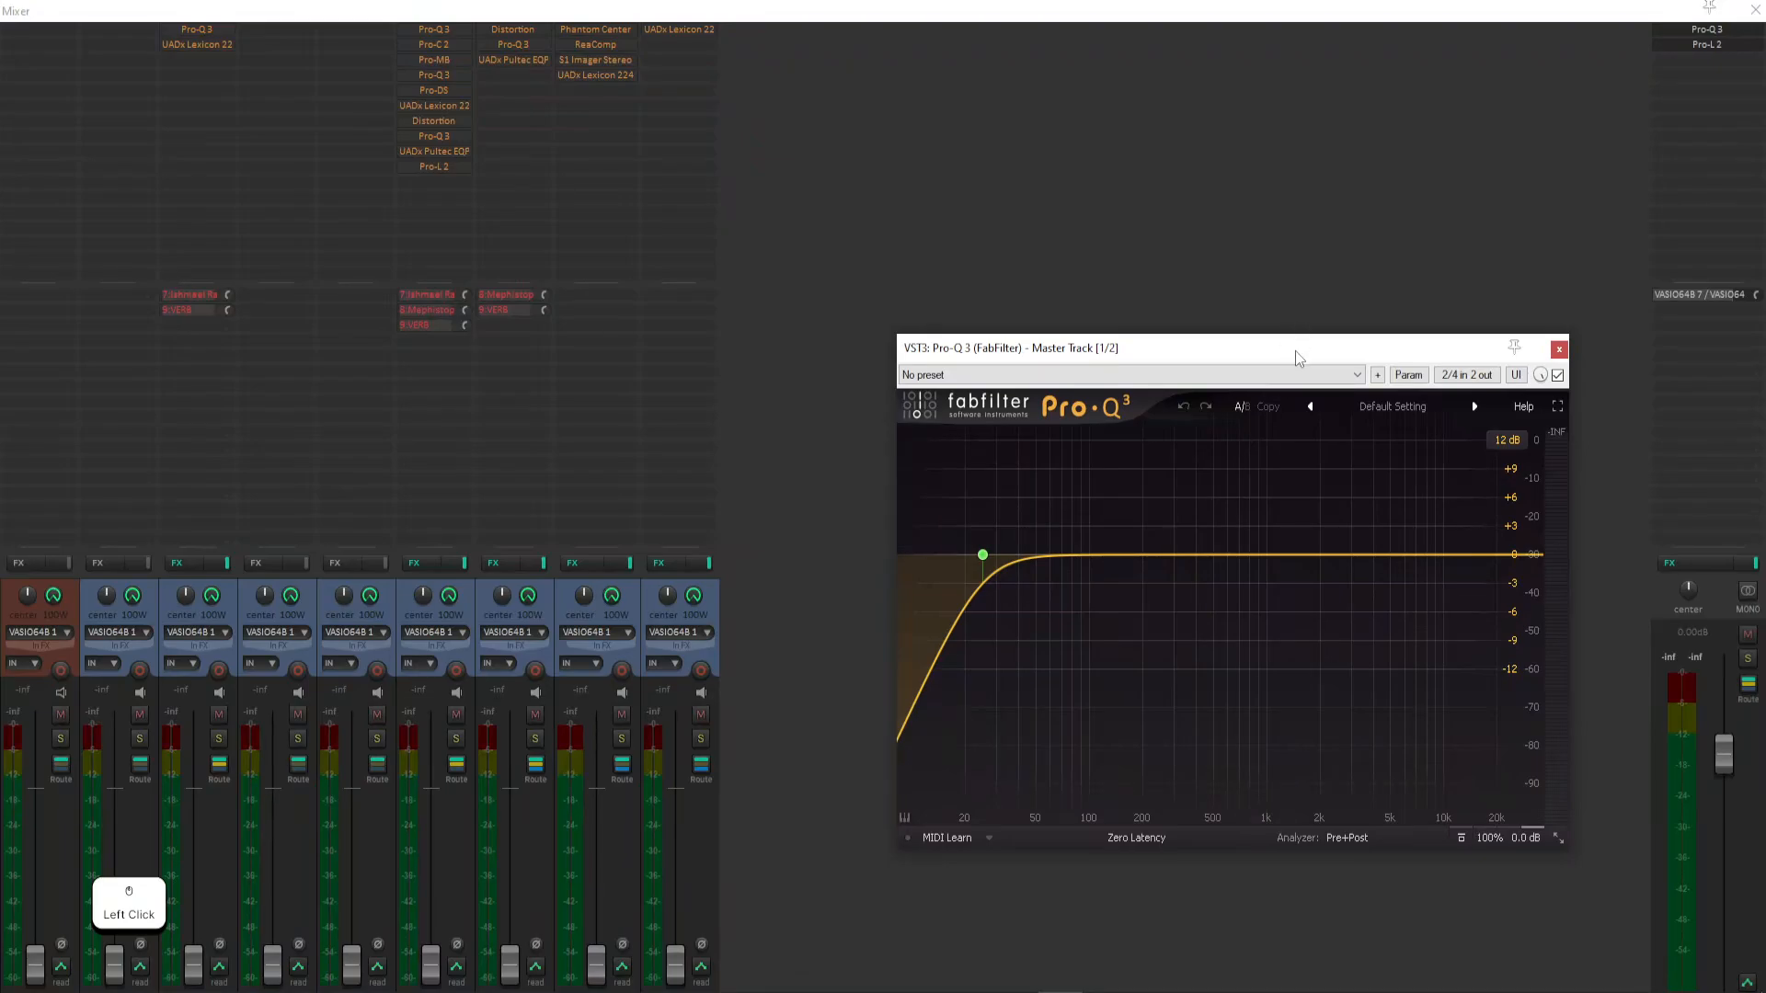
left_click_drag(1295, 351, 1131, 48)
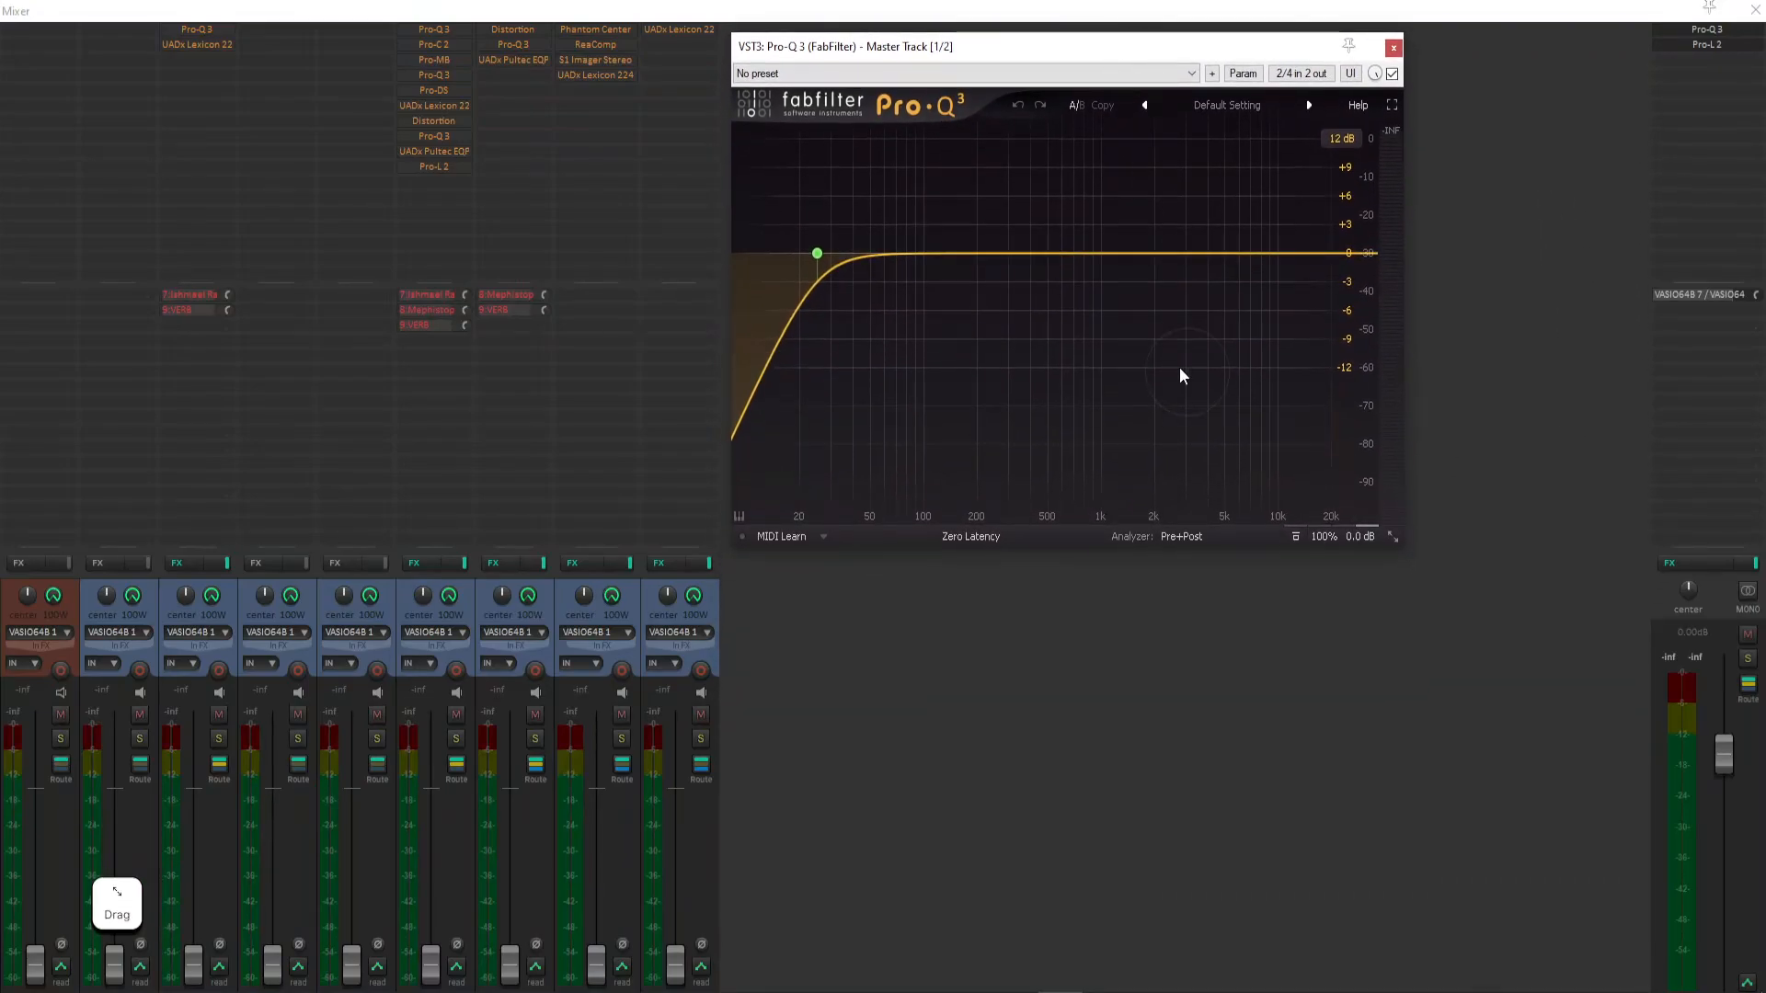
left_click(1705, 45)
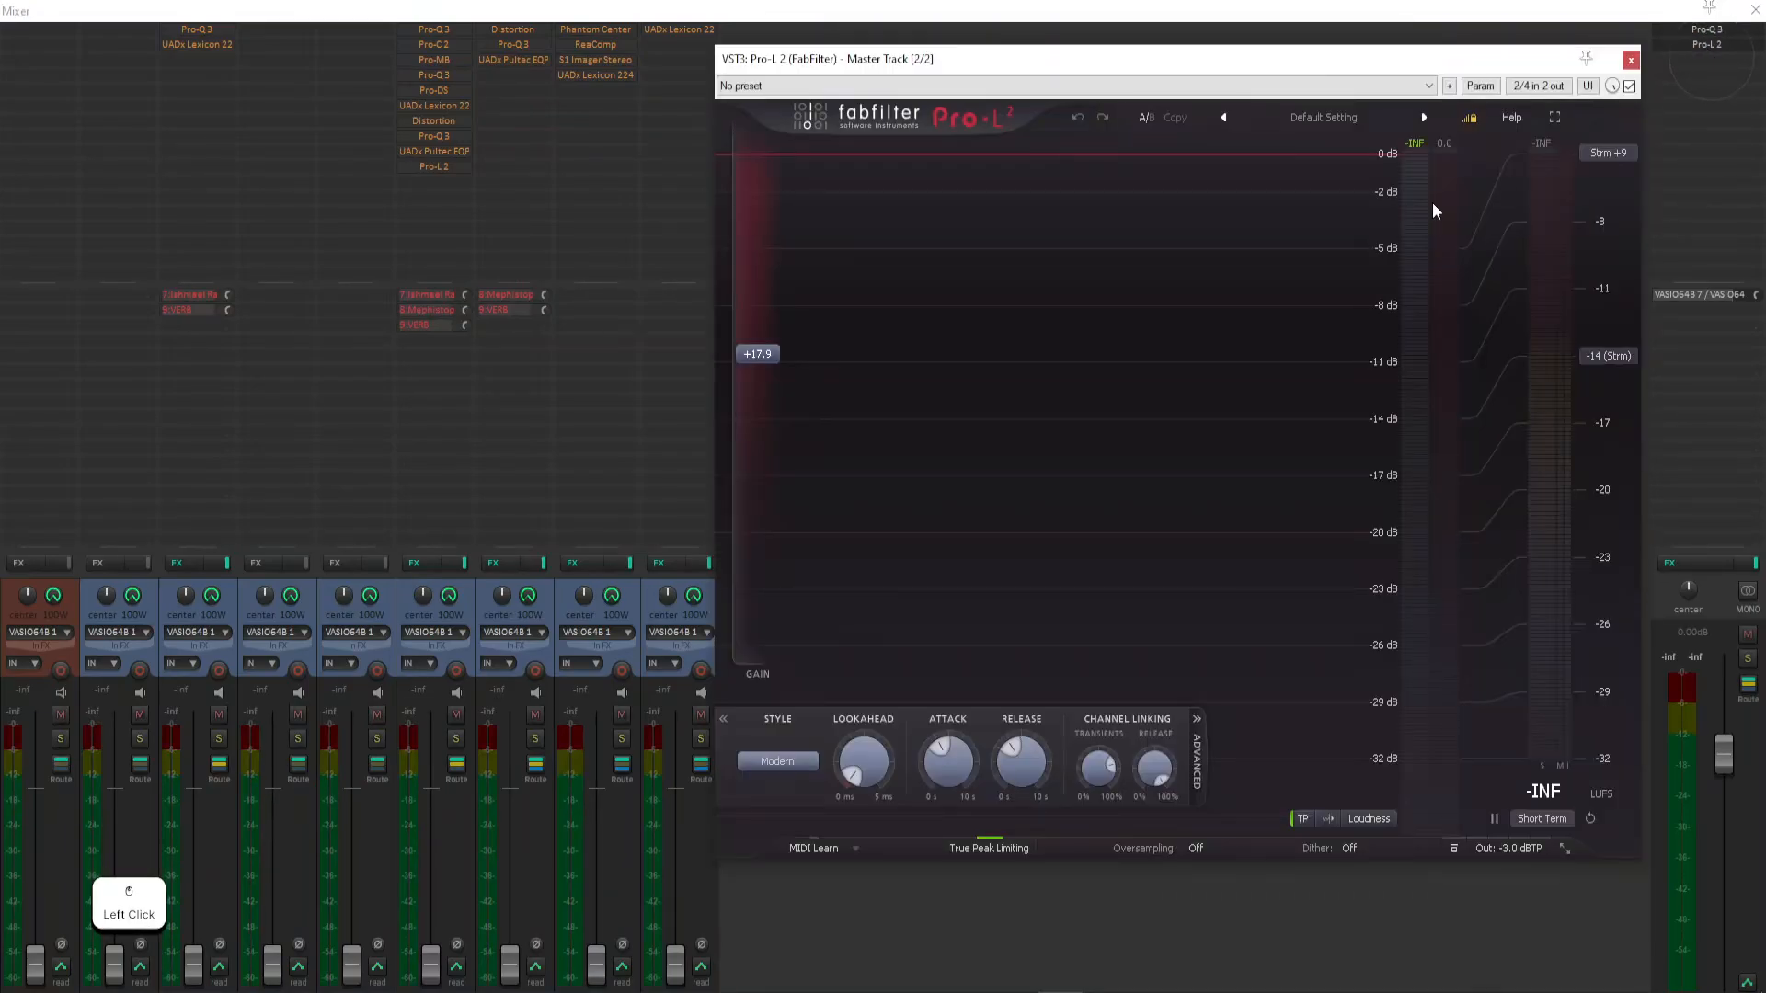
left_click(1707, 44)
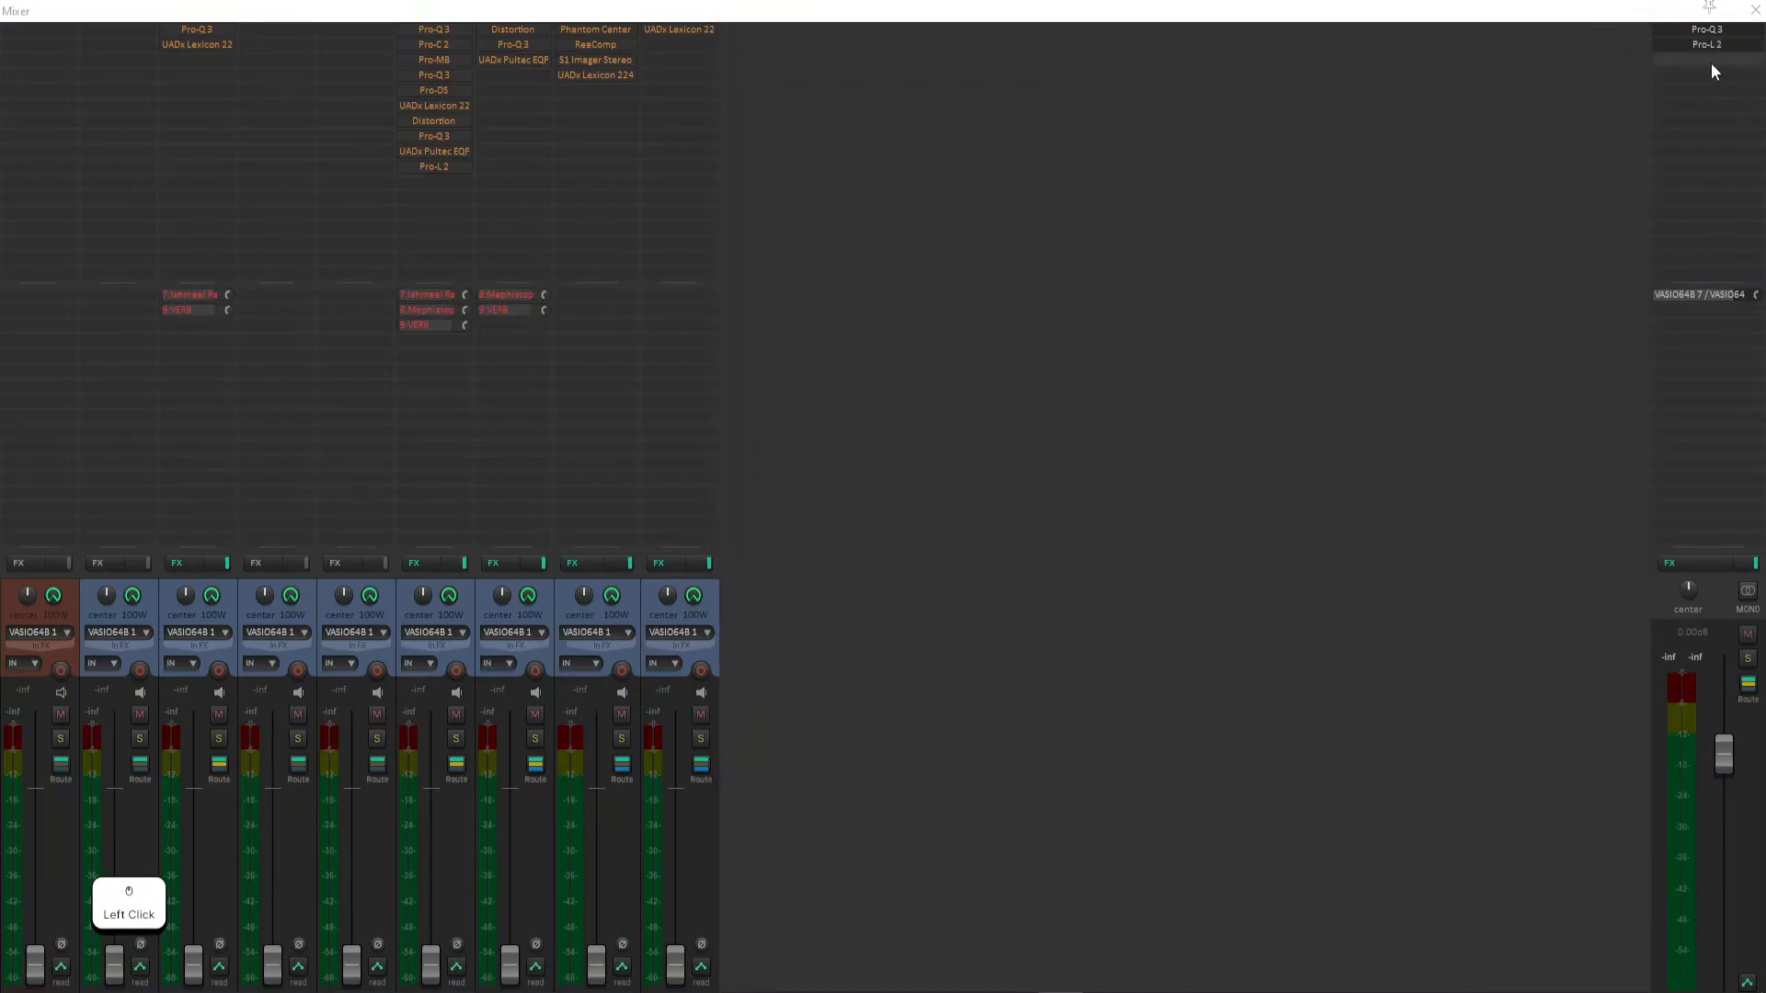
- Open the FX browser for the master track's next free insert slot, enlarge it, and list the Cockos plug-ins
left_click(1713, 59)
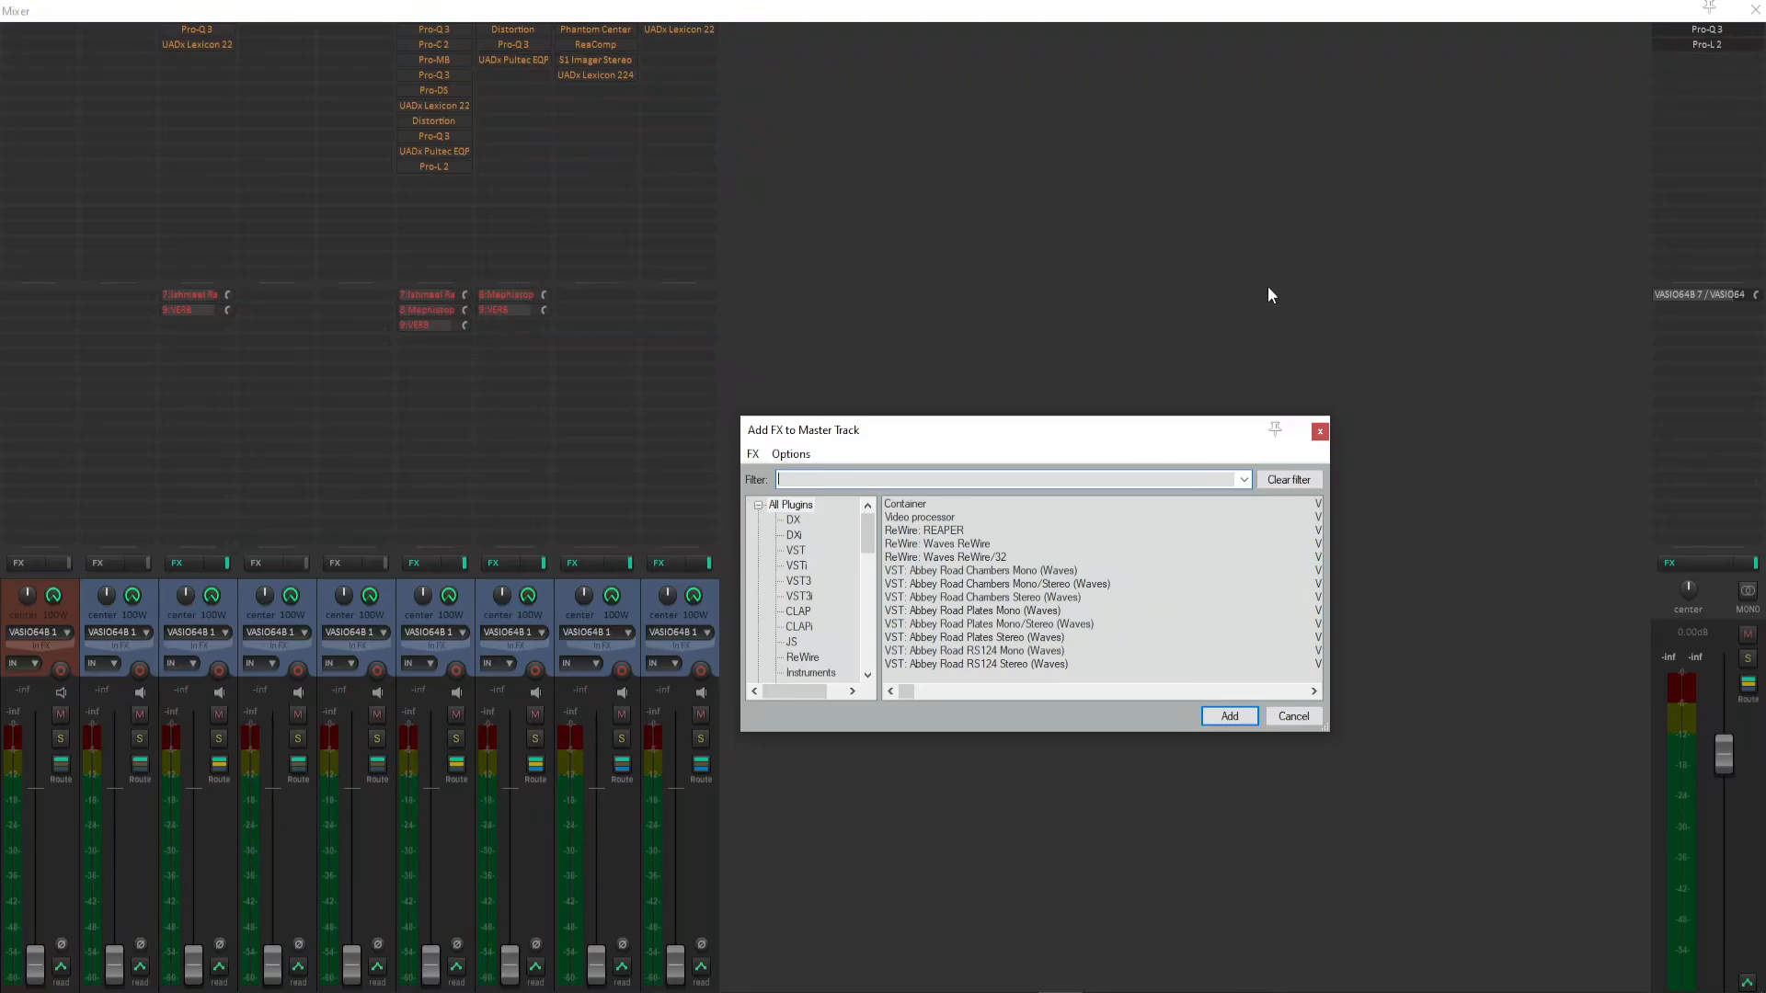
left_click_drag(883, 430, 862, 43)
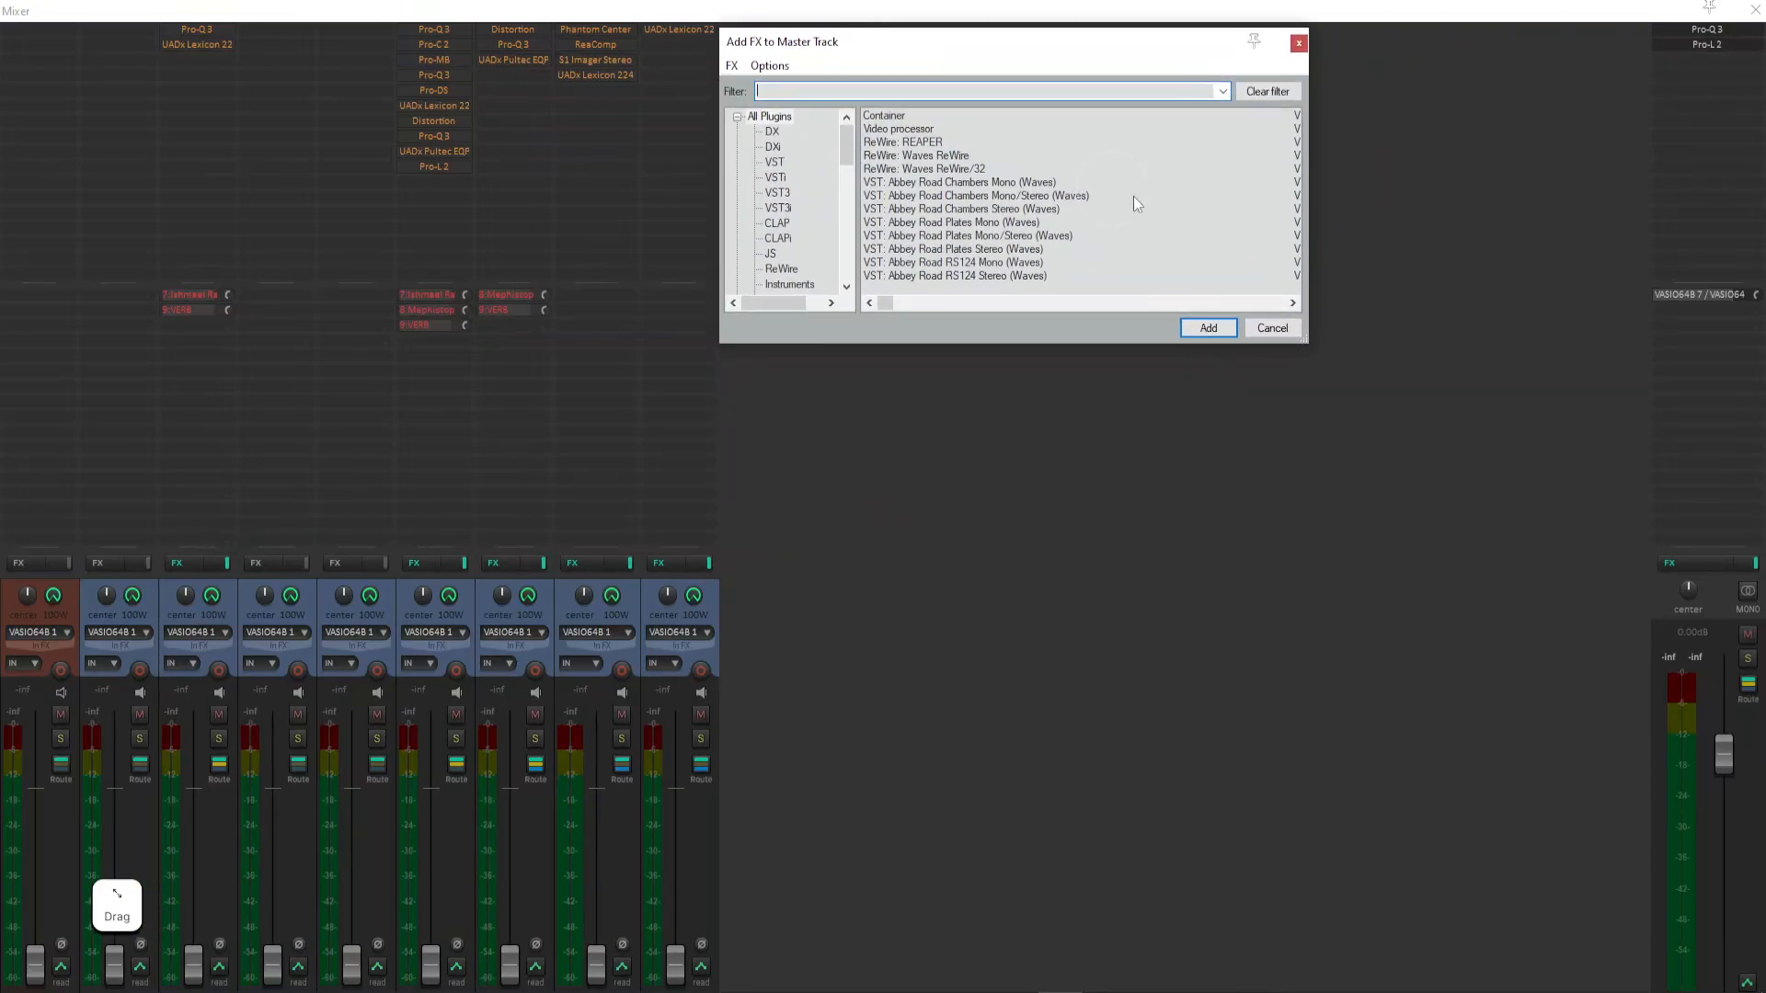
left_click_drag(1302, 342, 1413, 713)
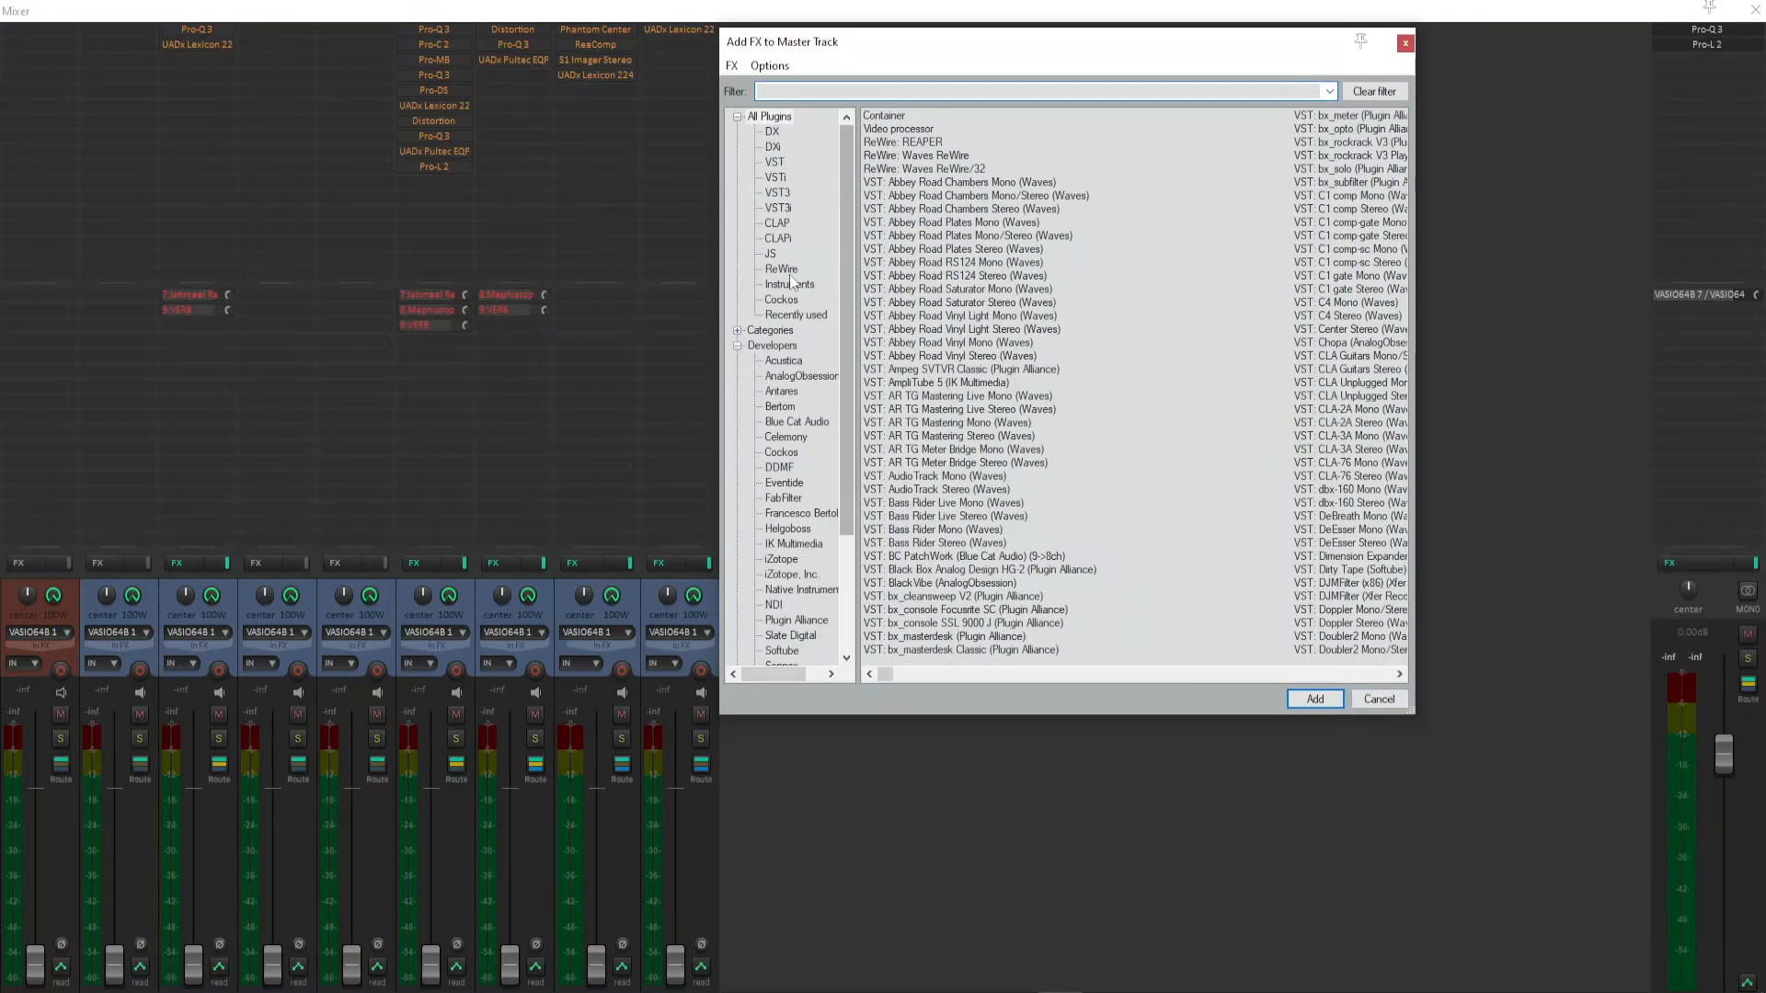
left_click(739, 346)
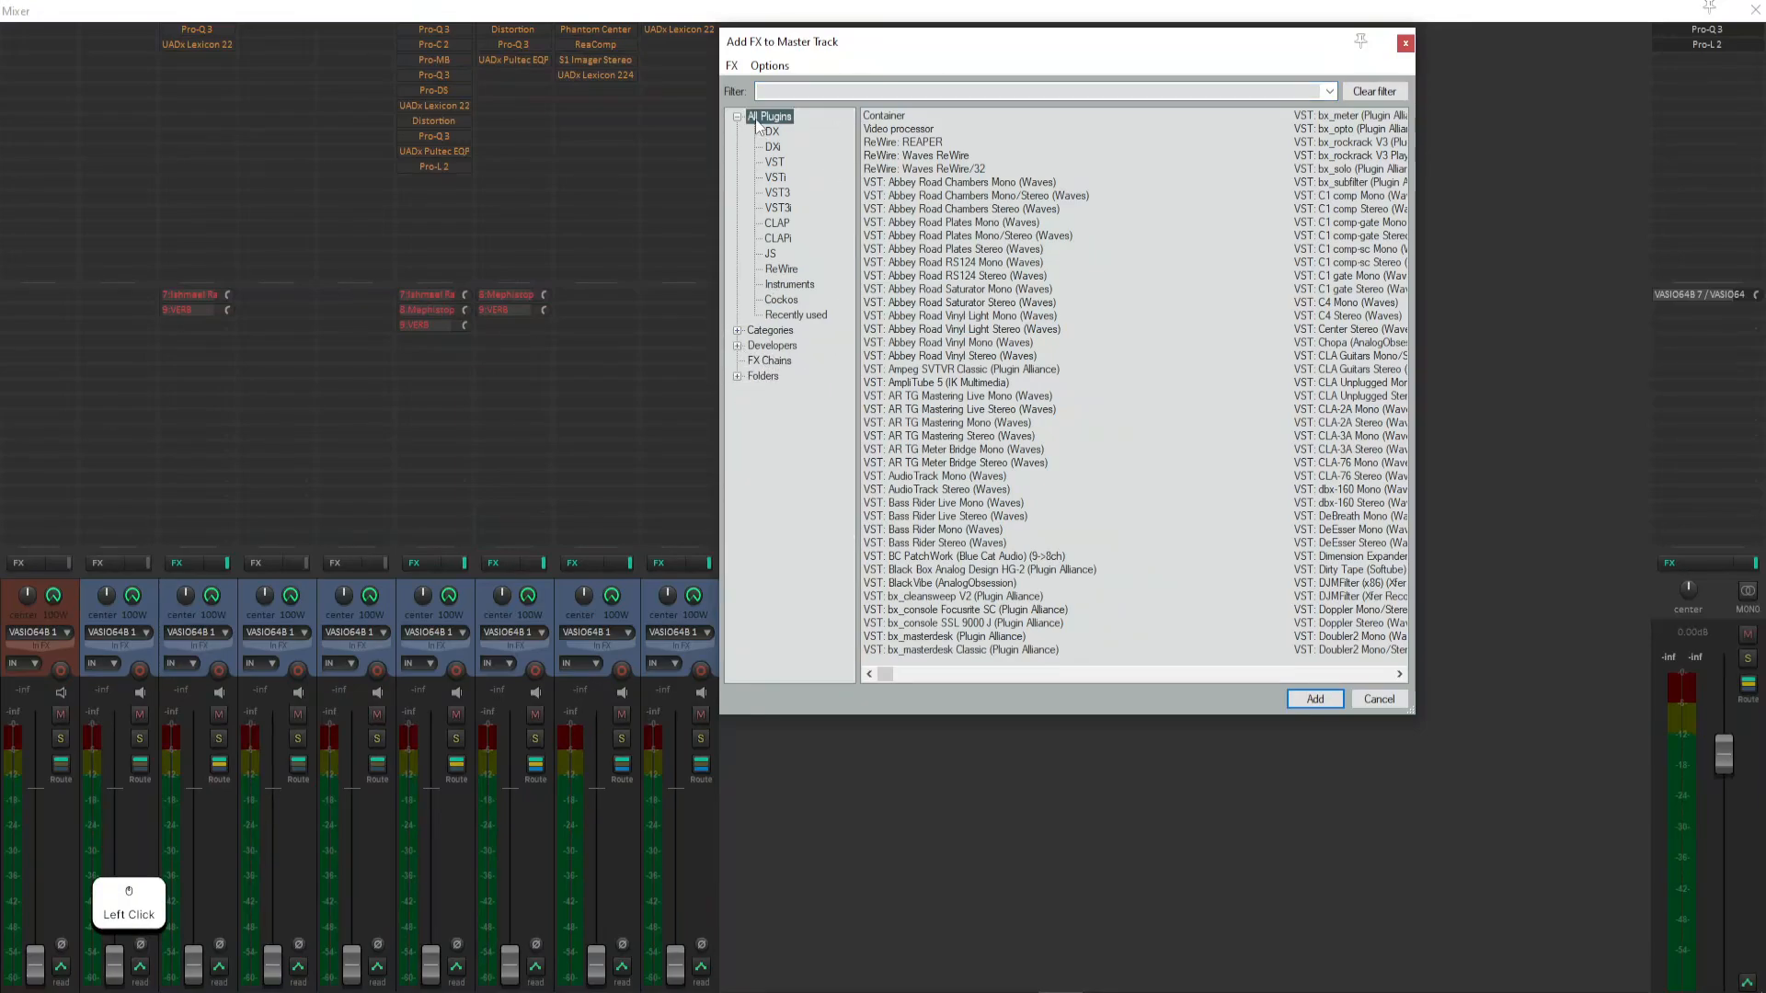
left_click(798, 302)
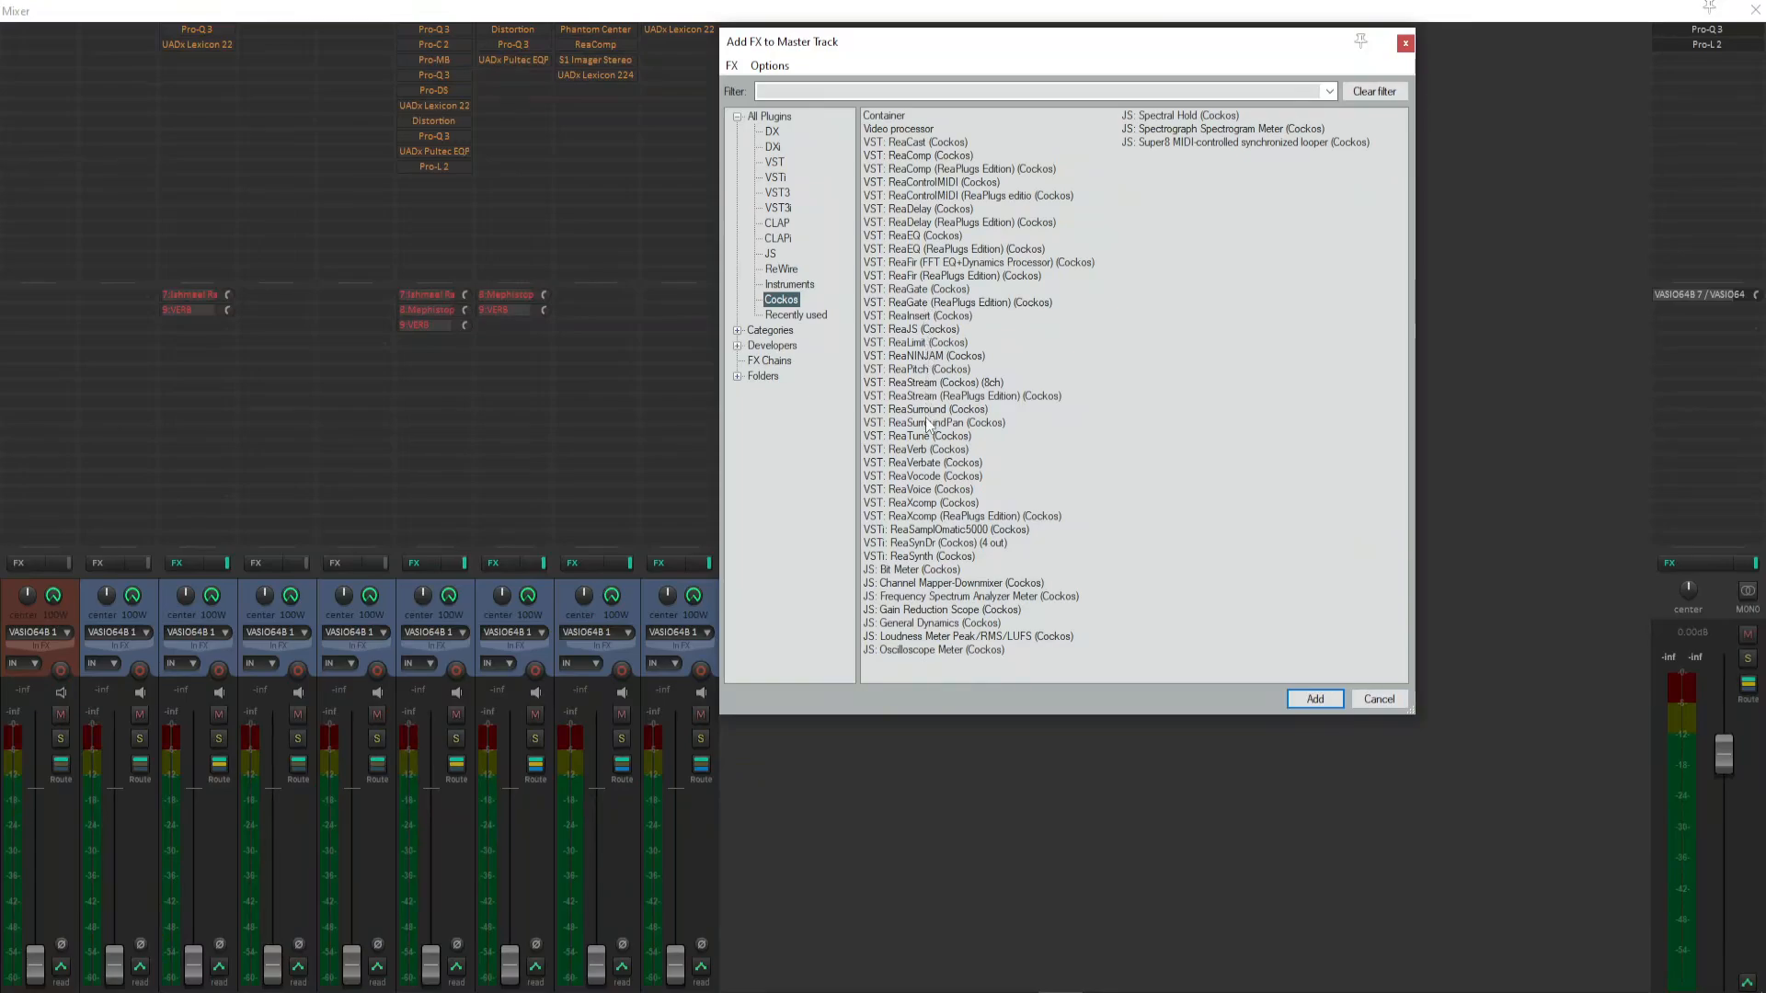
- Add ReaEQ (Cockos) to the master track after Pro-L 2 and close its floating window
left_click(945, 383)
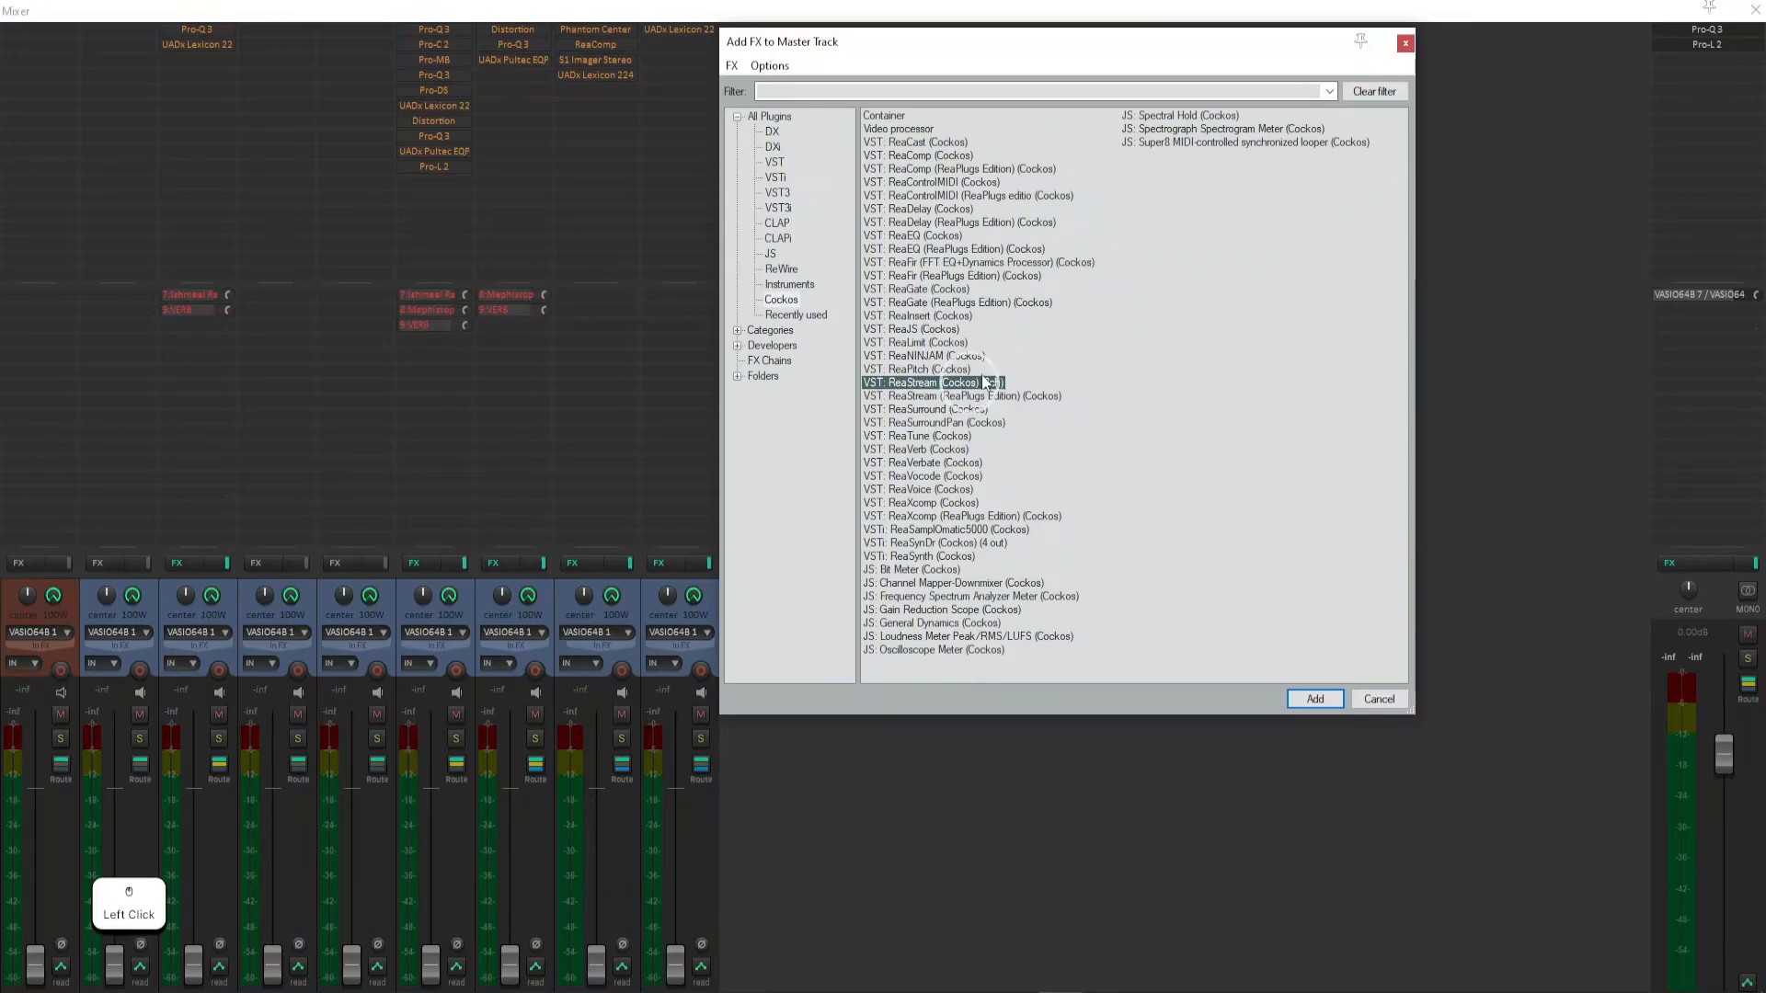
left_click(946, 344)
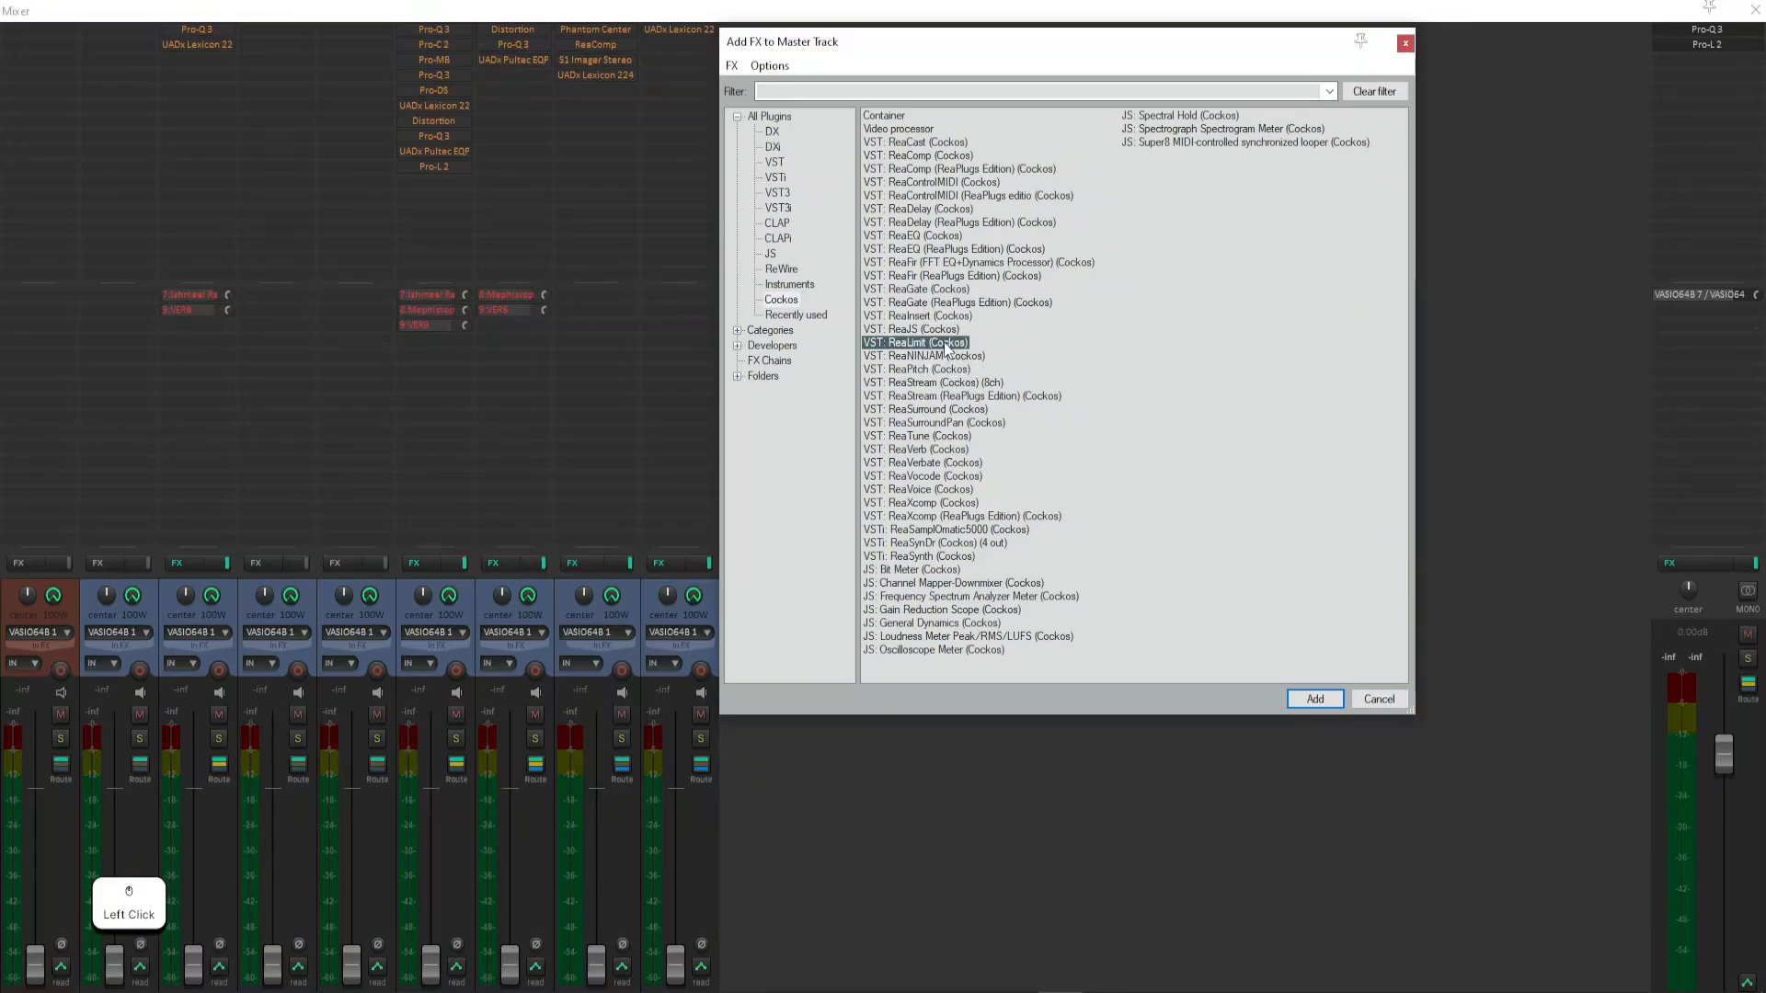
left_click(943, 289)
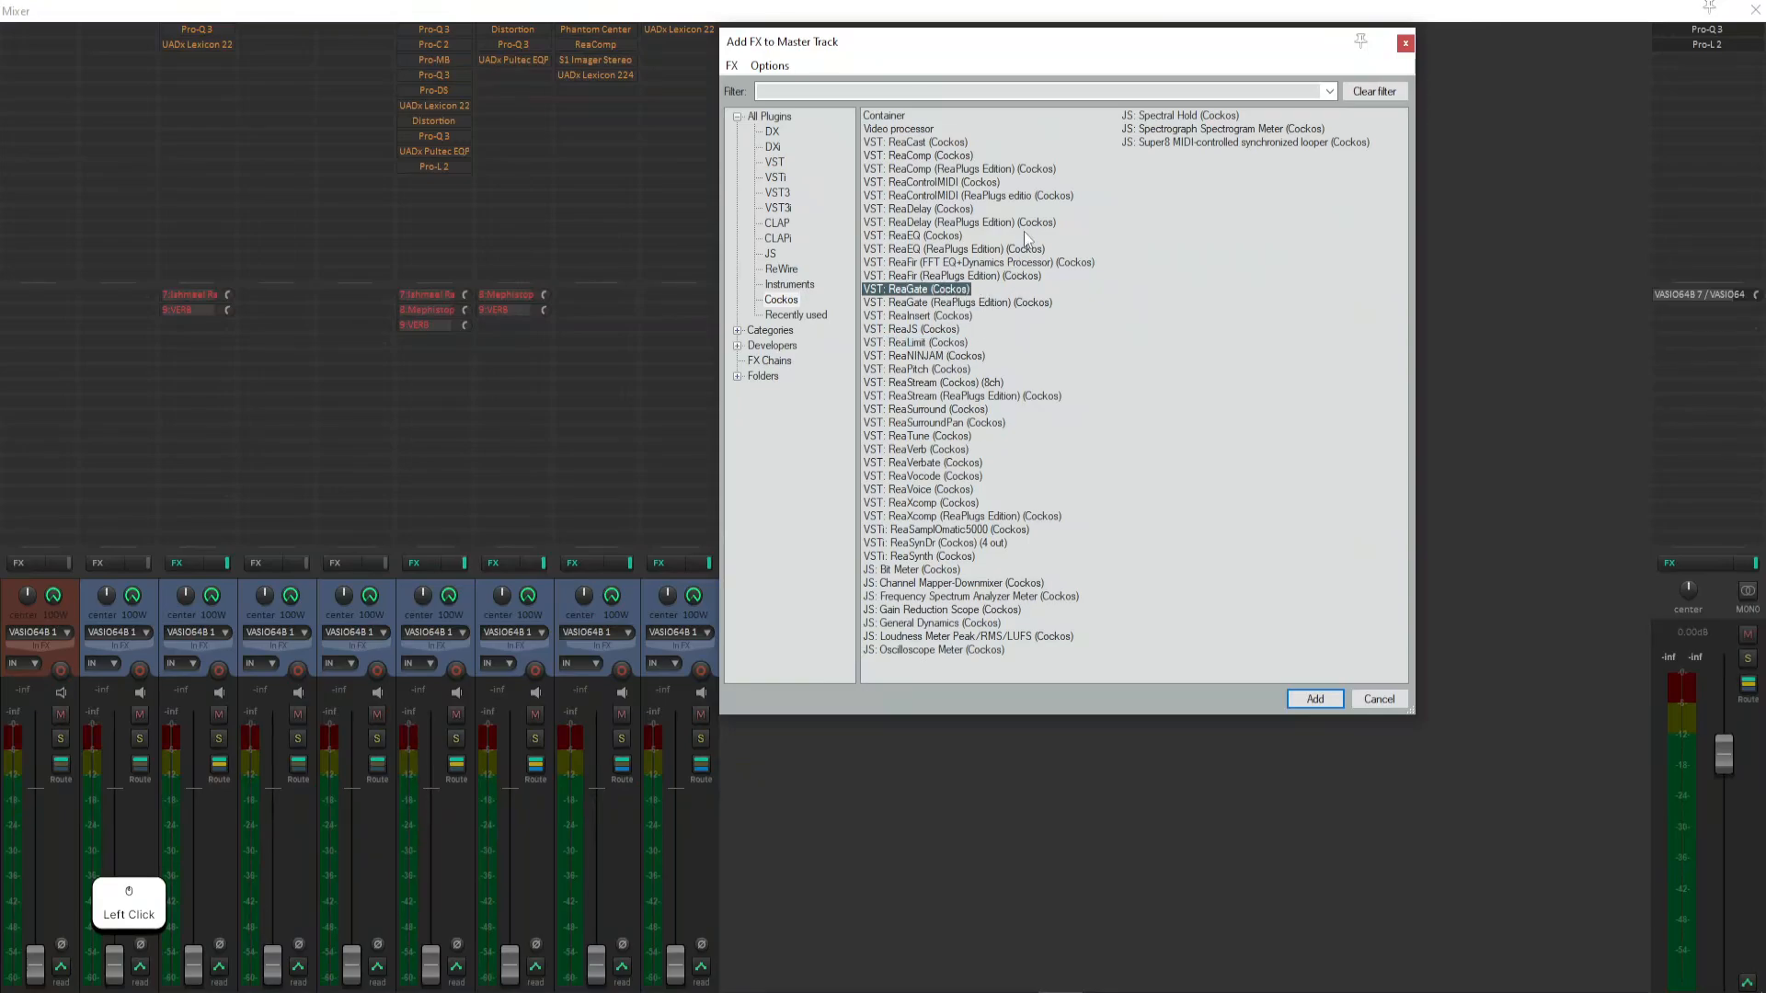
double_click(933, 236)
left_click_drag(269, 52, 1168, 327)
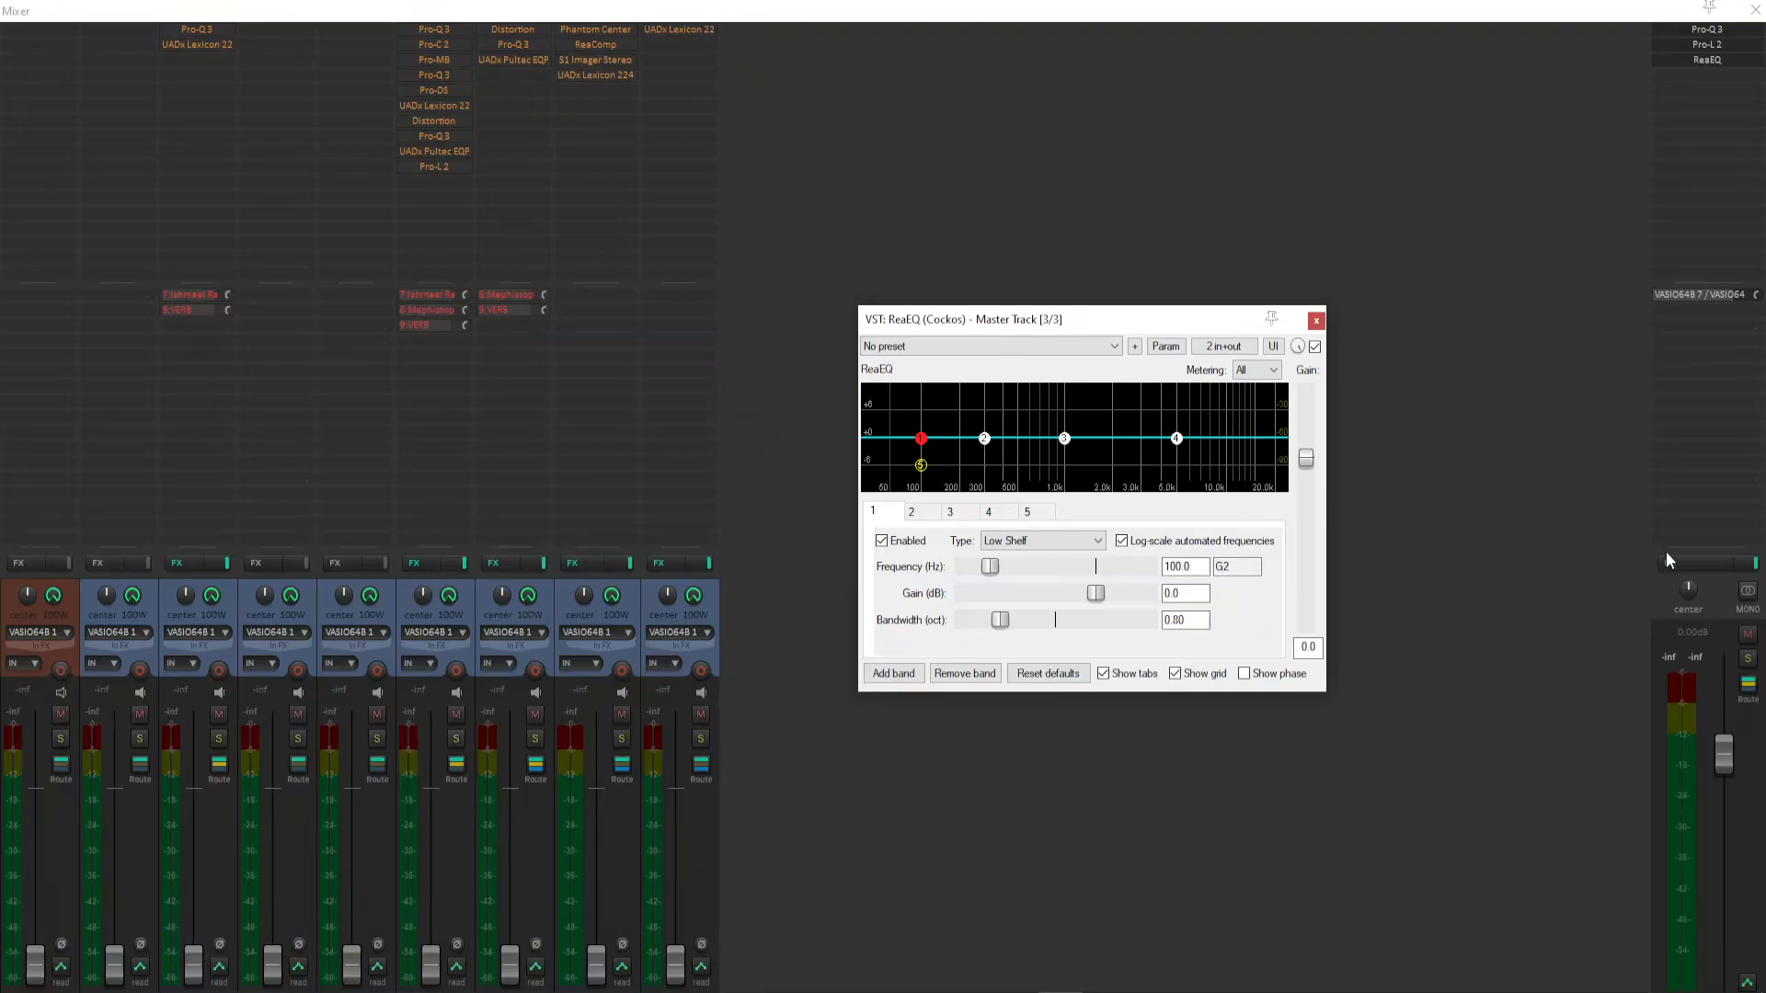
left_click(1316, 320)
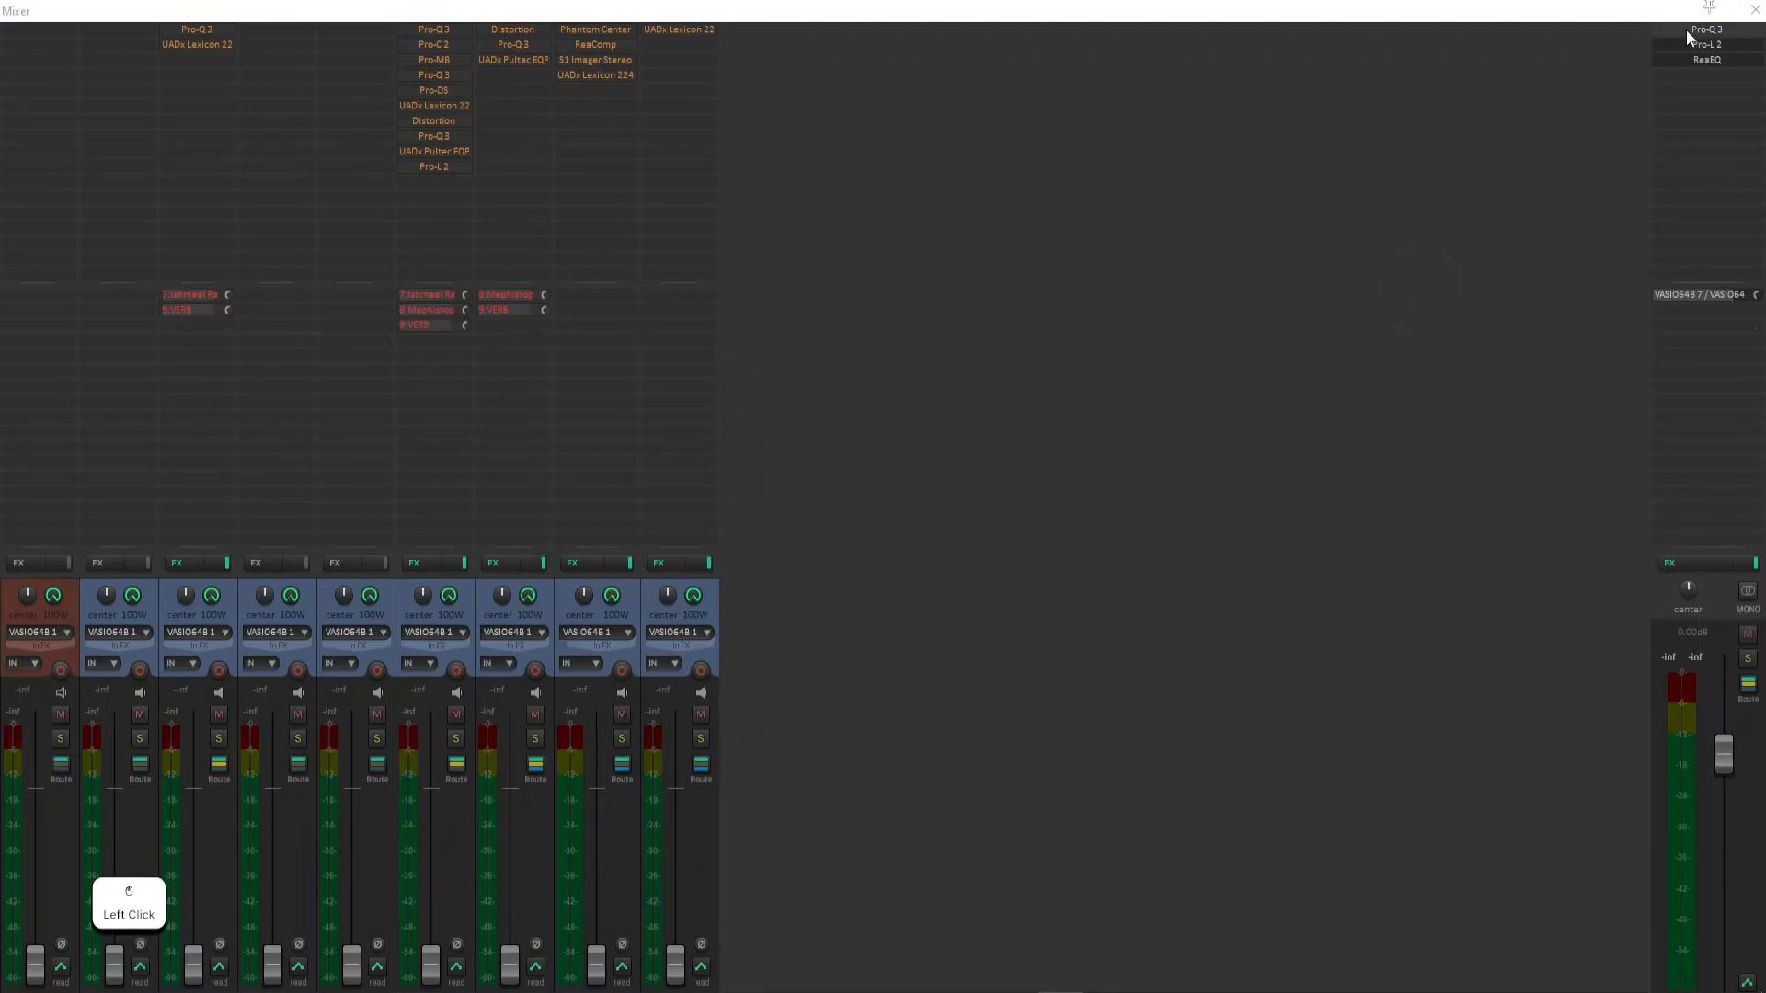
- Open the master track's FX chain window, close and reopen it, and place it over the empty mixer area
left_click(1702, 566)
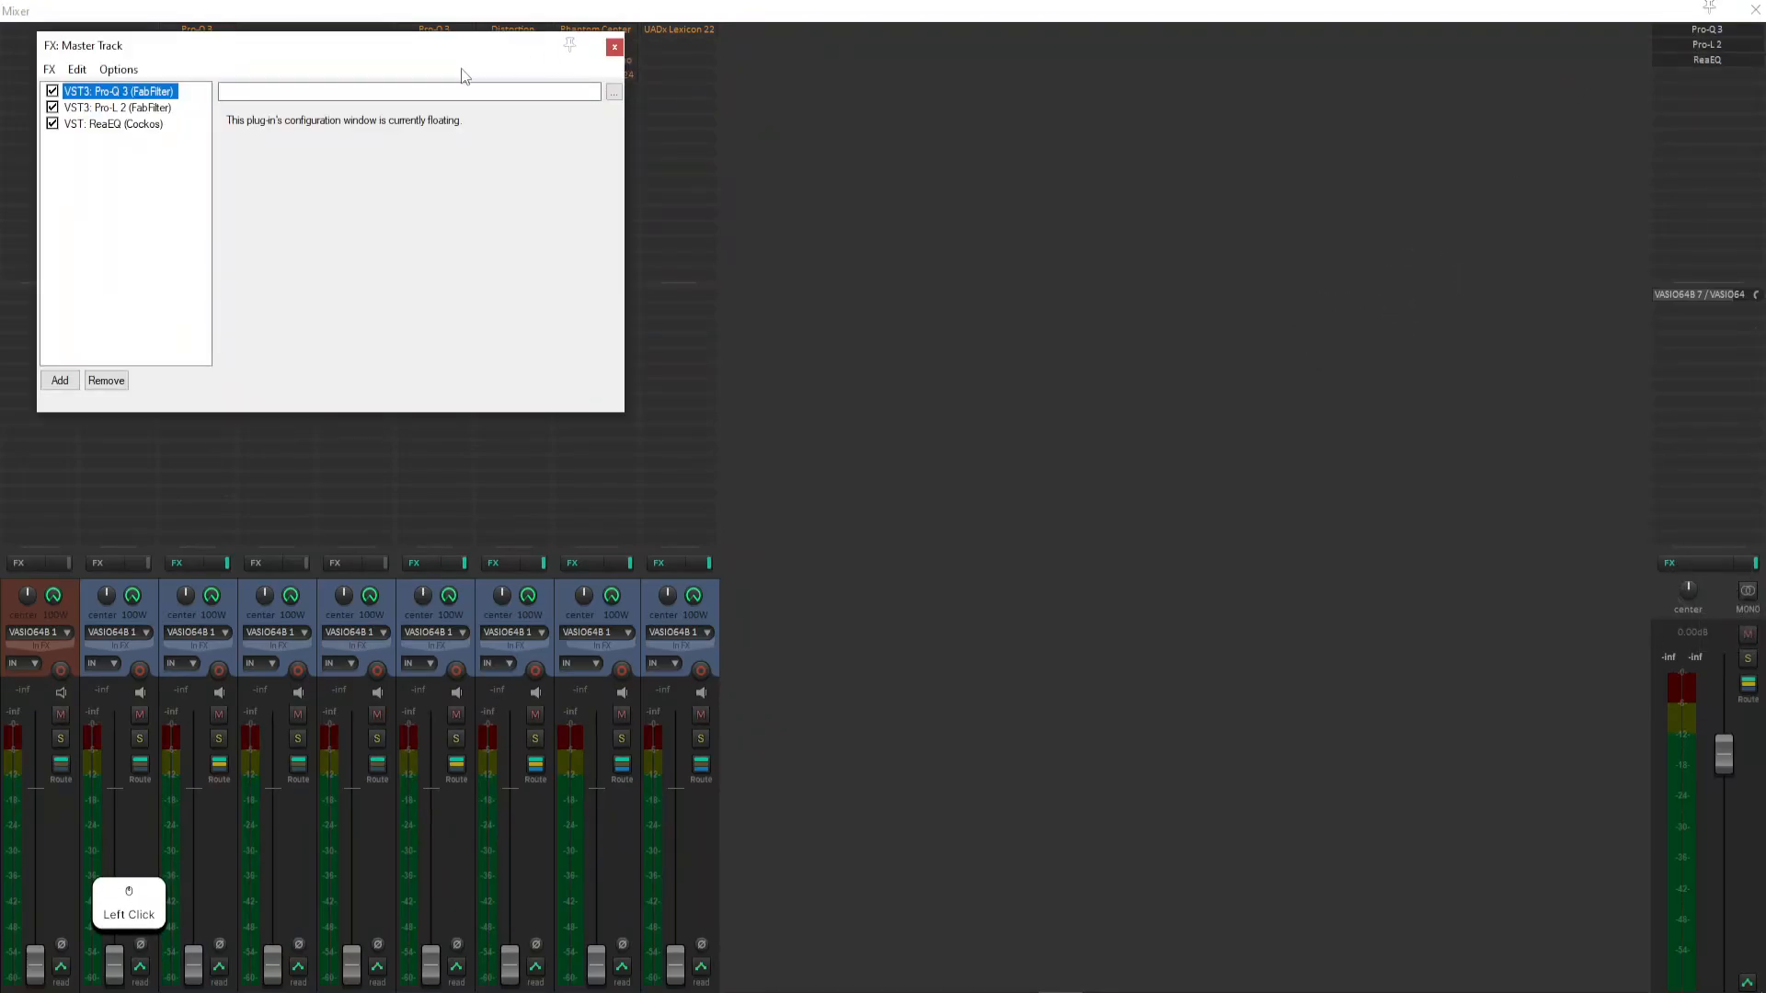
left_click_drag(460, 50, 1374, 281)
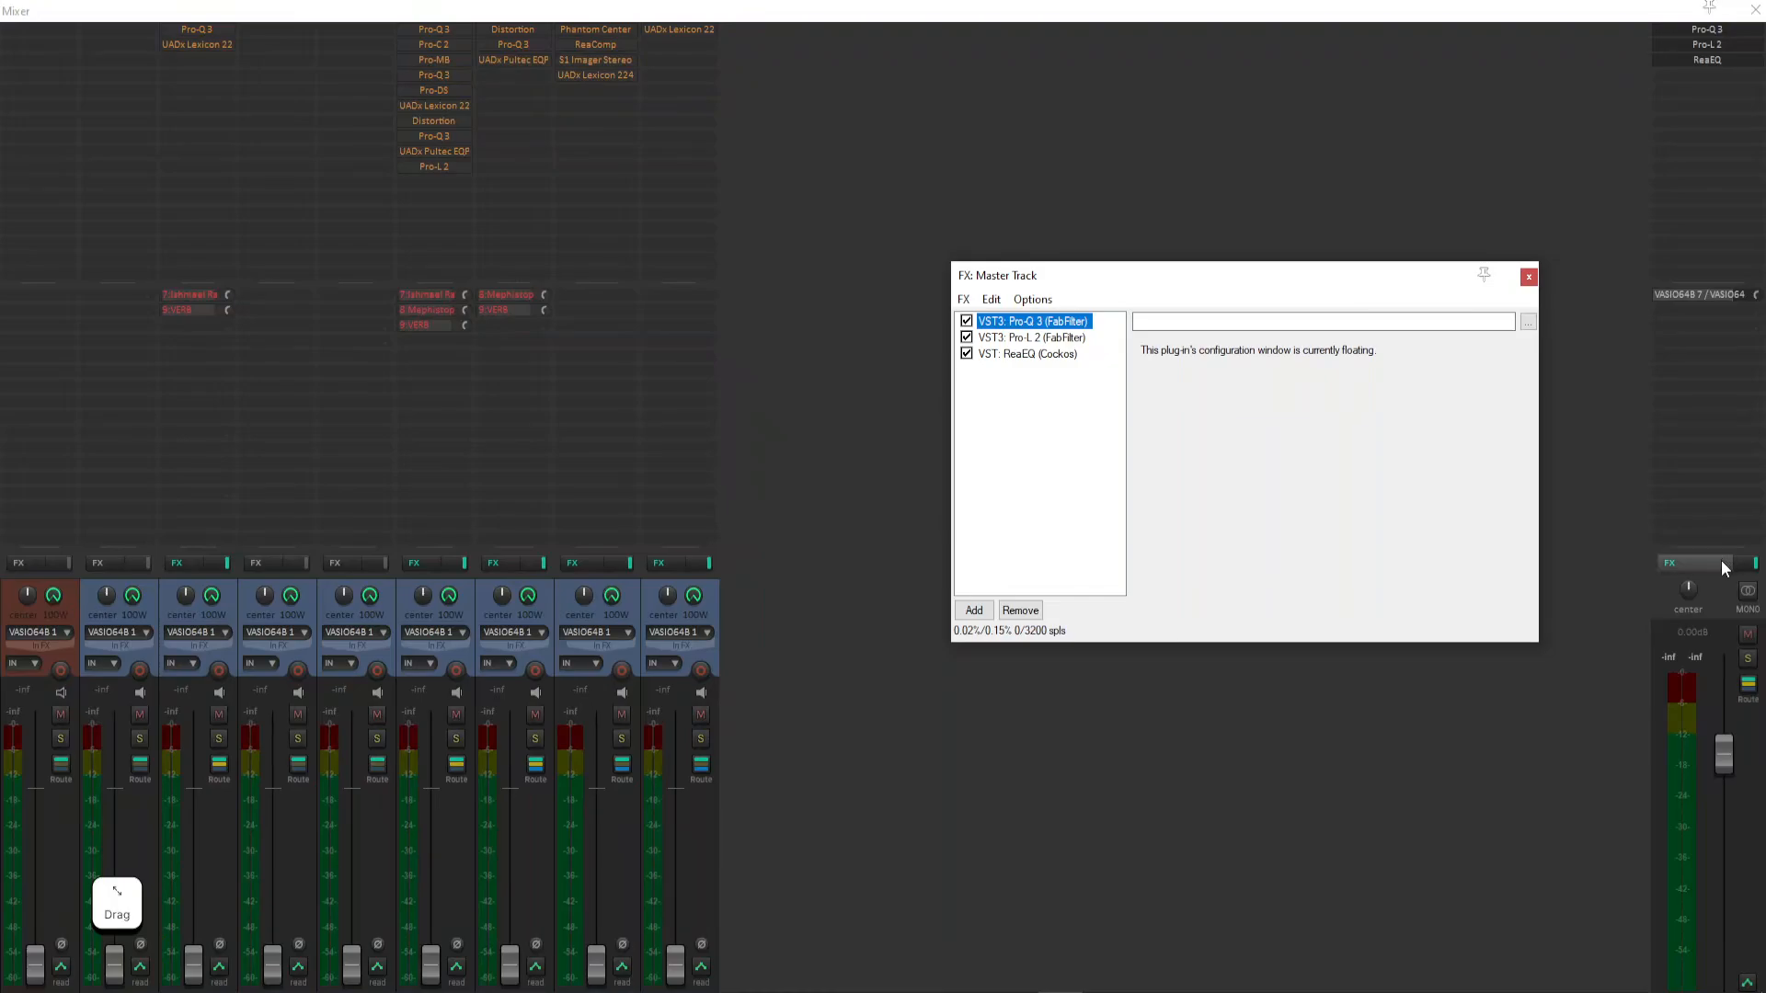
left_click(1746, 563)
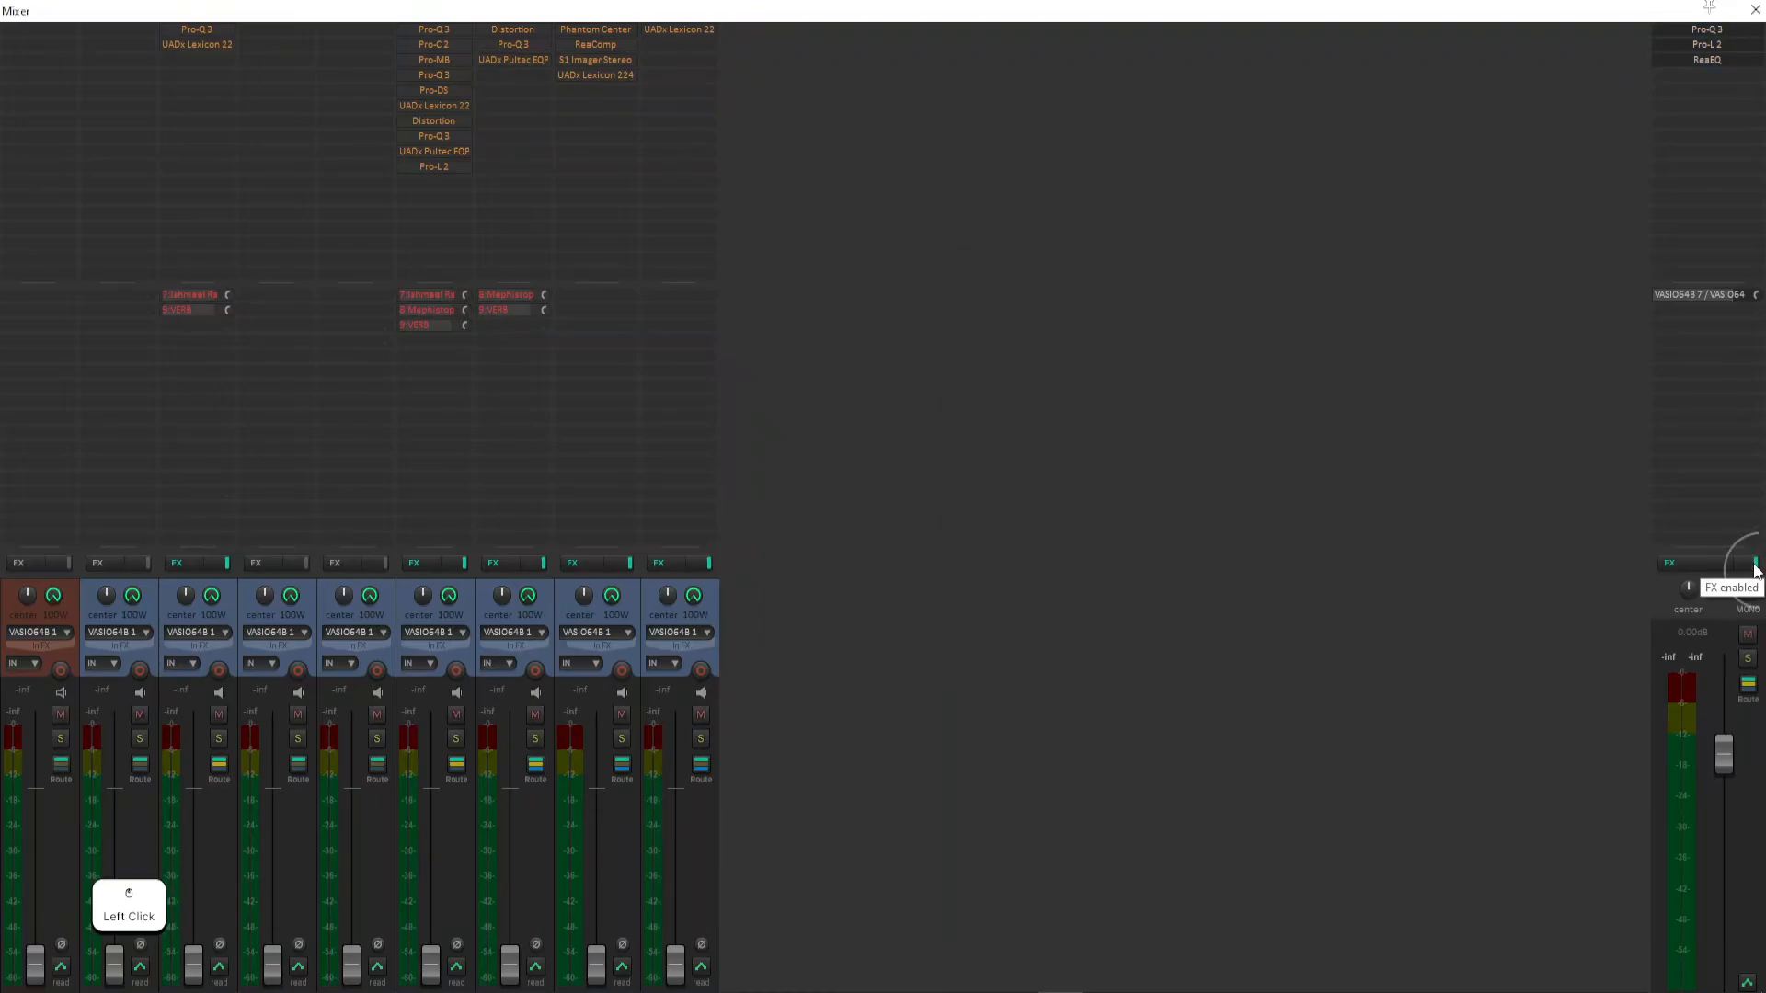
left_click(1698, 563)
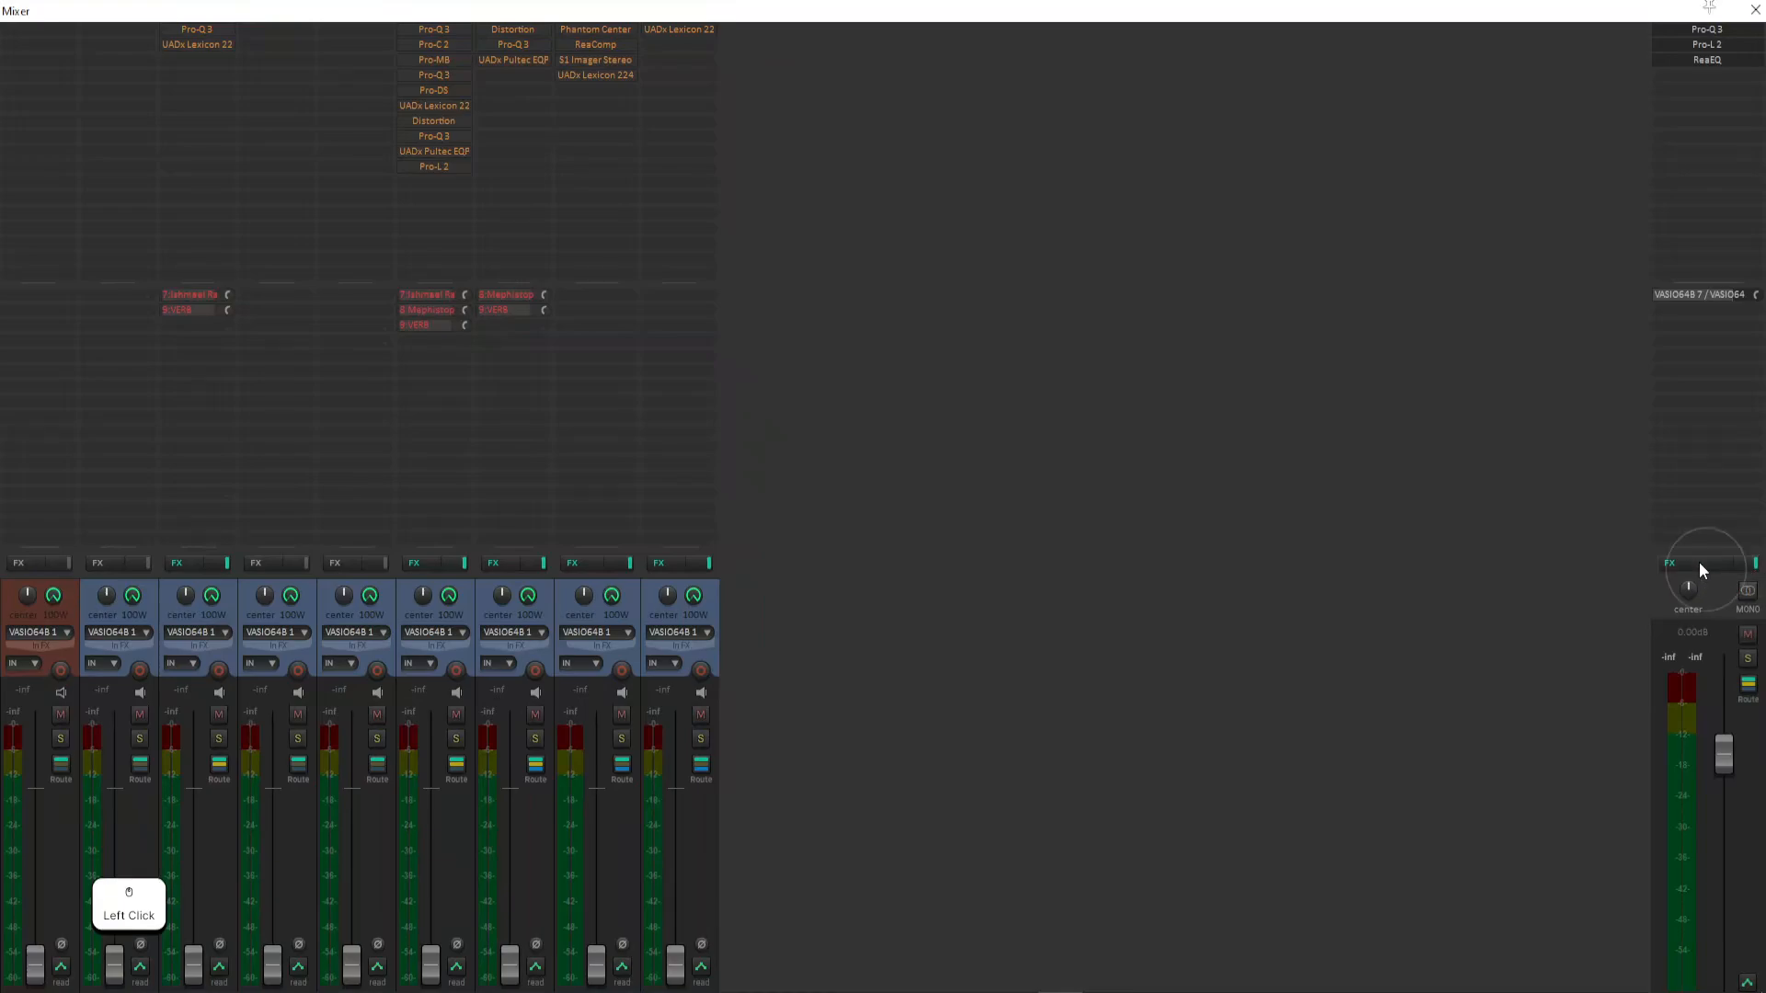
left_click_drag(1101, 284, 894, 207)
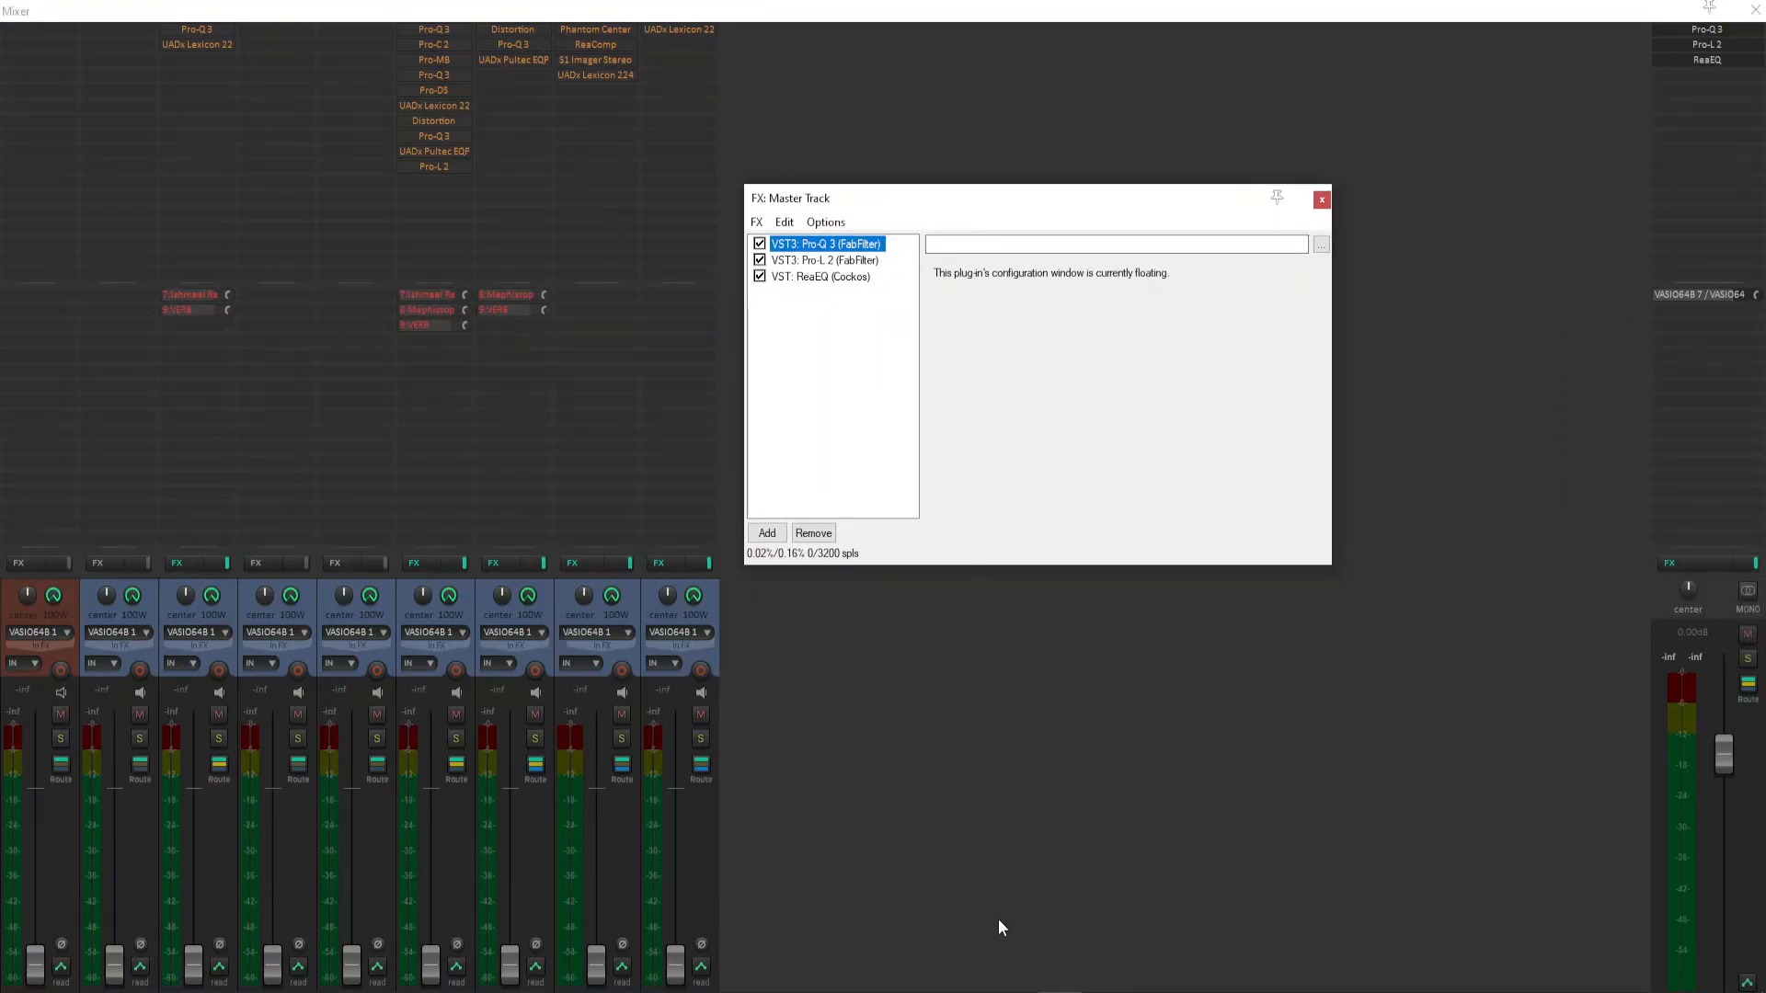
- Open and close the floating windows of Pro-Q 3, Pro-L 2 and ReaEQ from the master track's inserts
left_click(1725, 33)
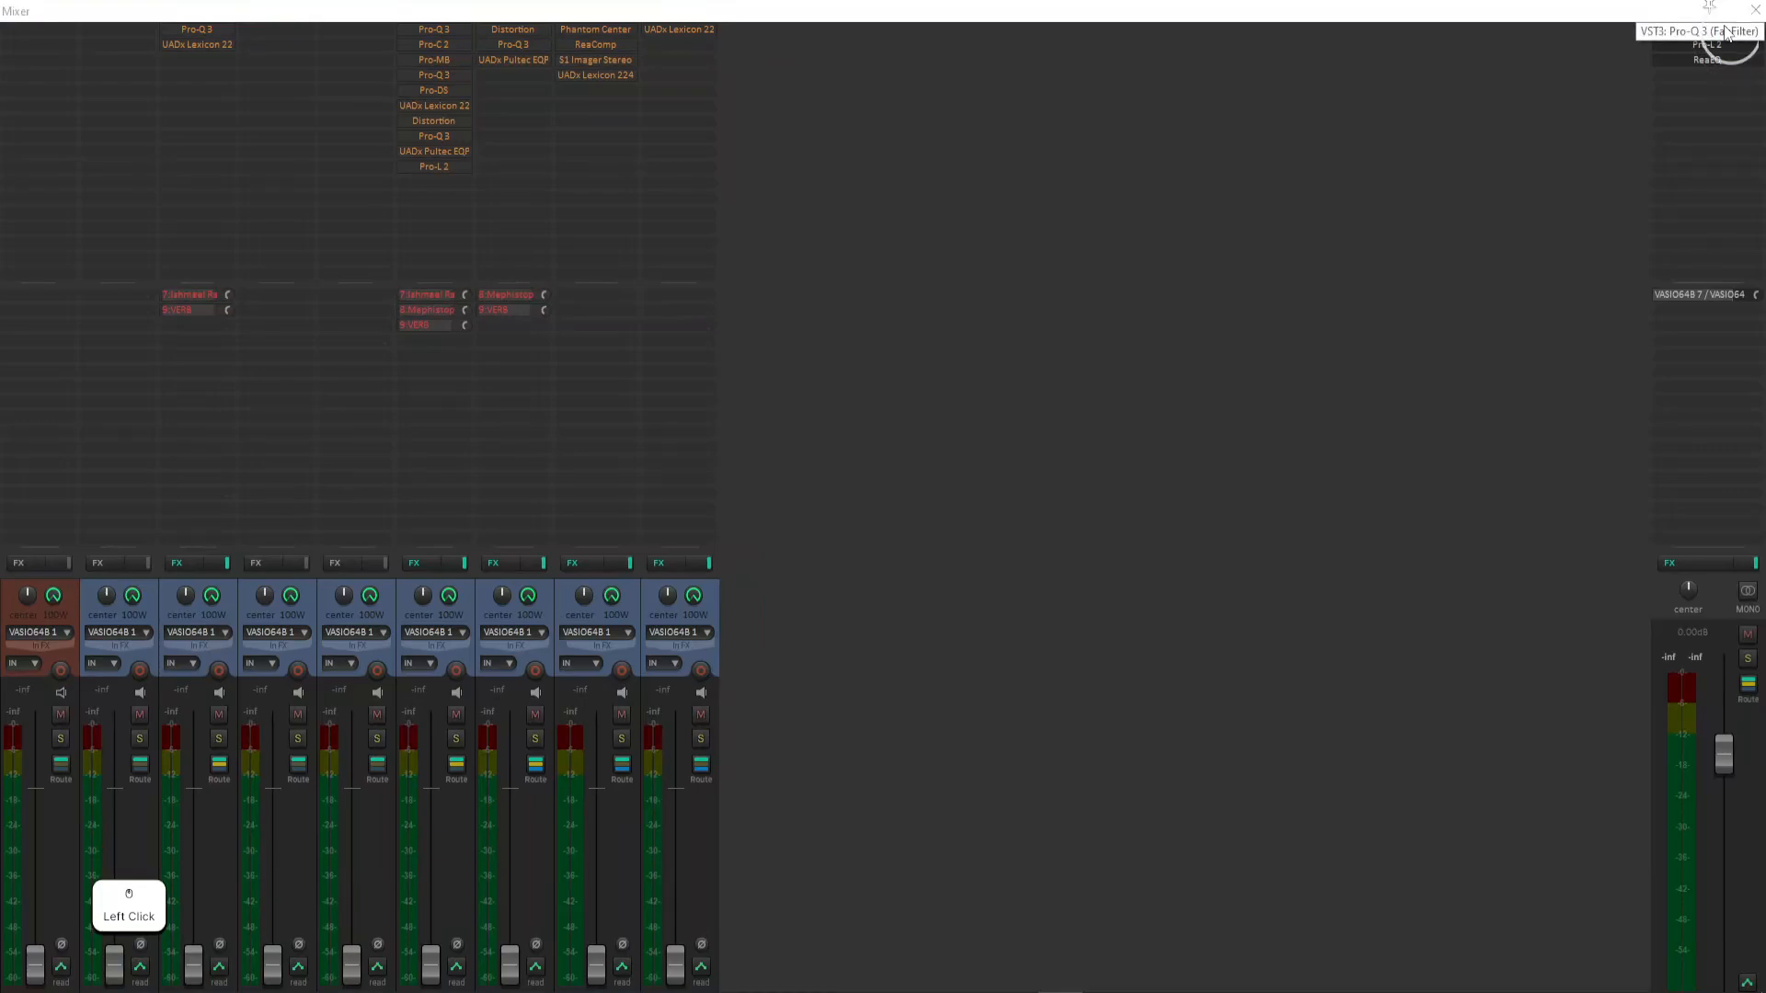
left_click(1708, 45)
left_click(1635, 43)
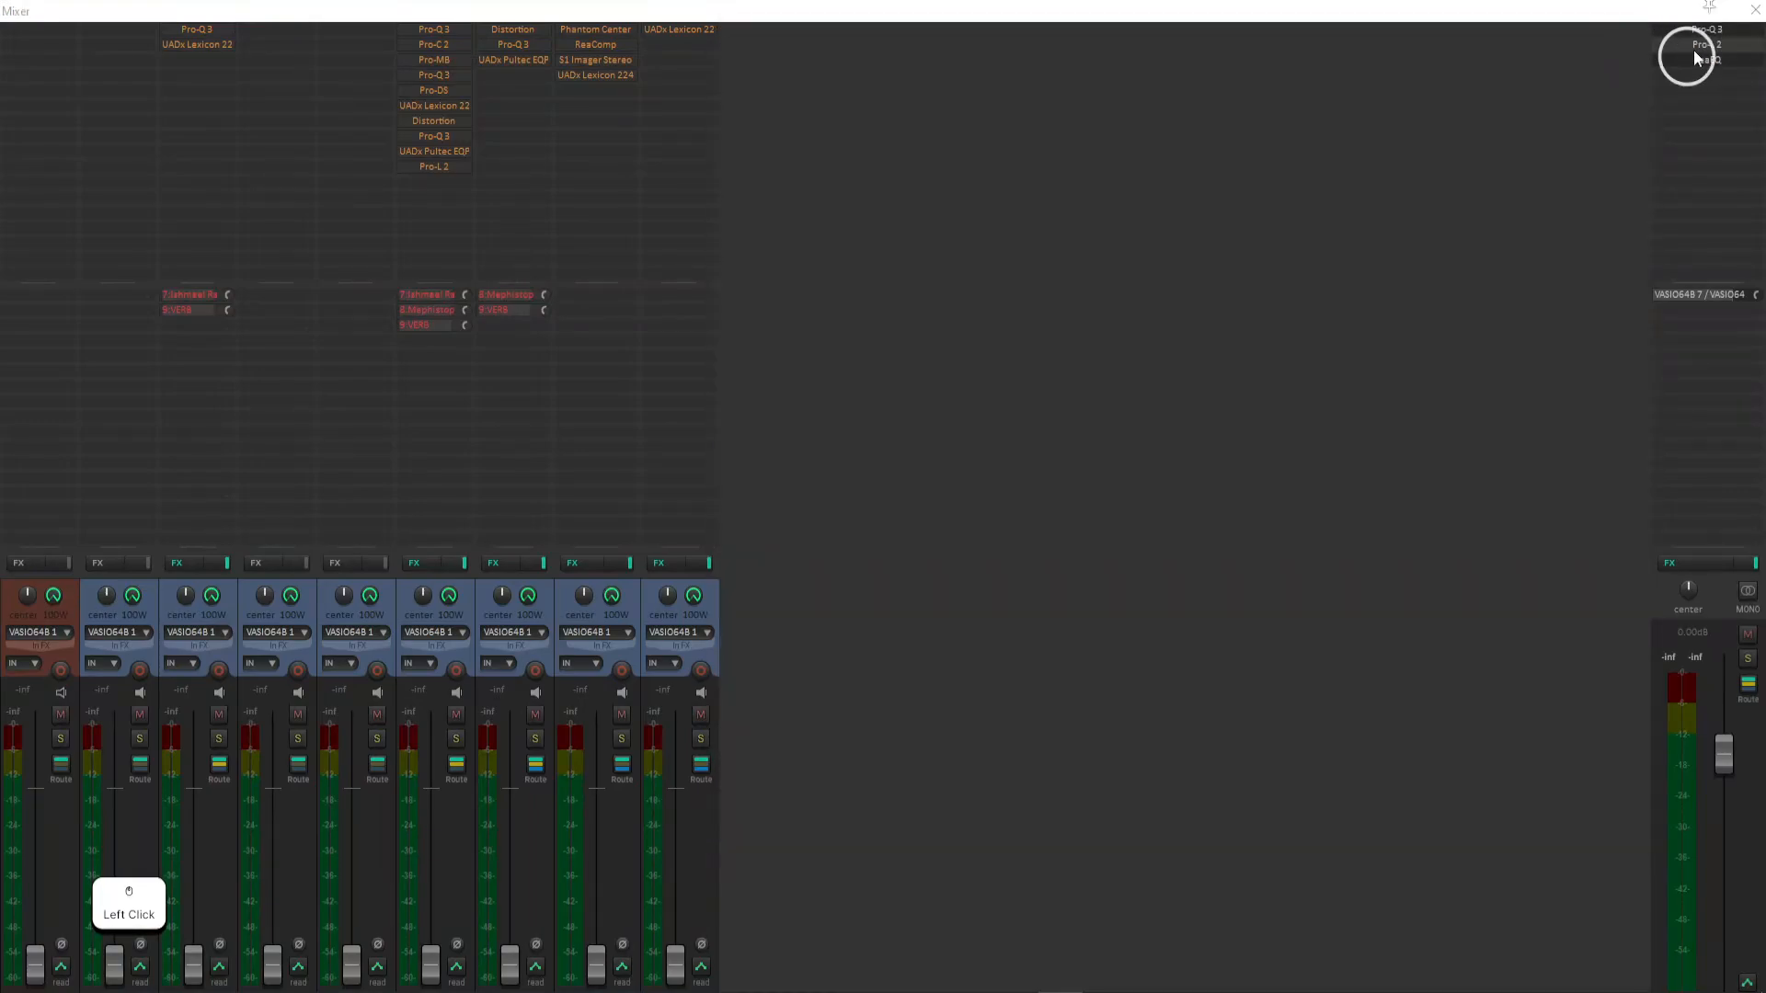
left_click(1707, 29)
left_click(1395, 48)
left_click(1680, 59)
left_click(1318, 321)
- Open the master track's FX chain and switch between Pro-Q 3, Pro-L 2 and ReaEQ to view each inside it
left_click(1702, 565)
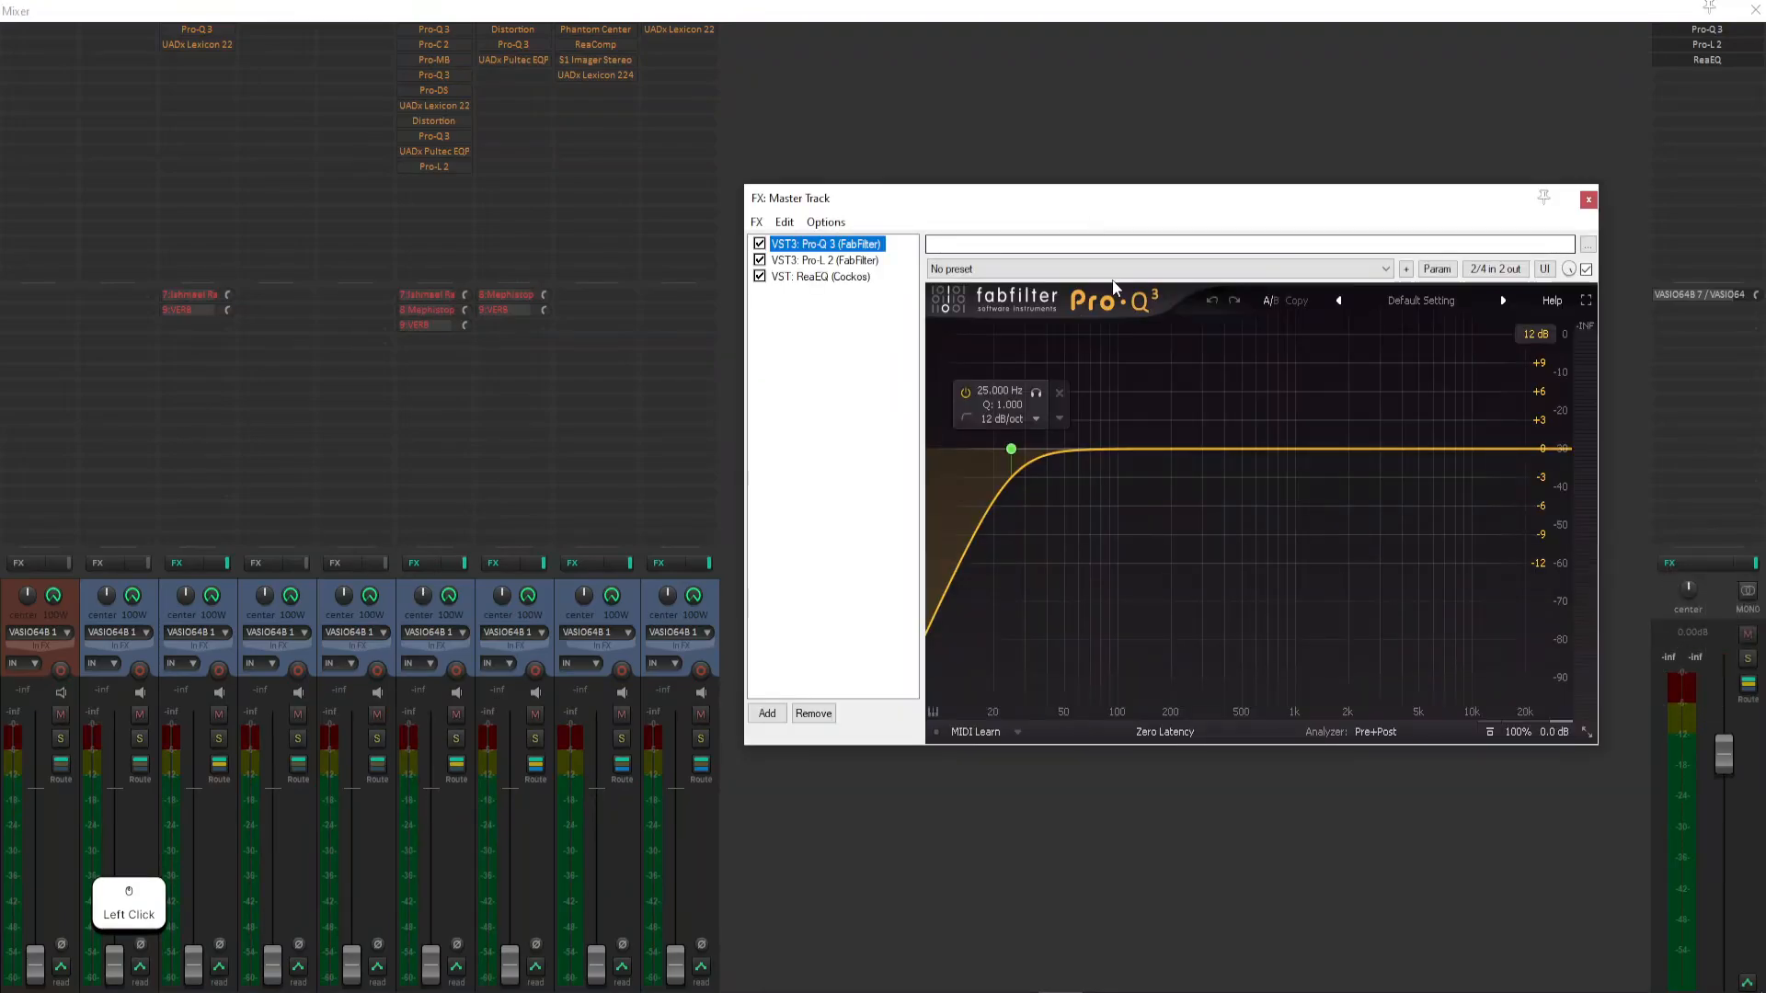
left_click(825, 261)
left_click_drag(935, 151, 748, 70)
left_click(521, 135)
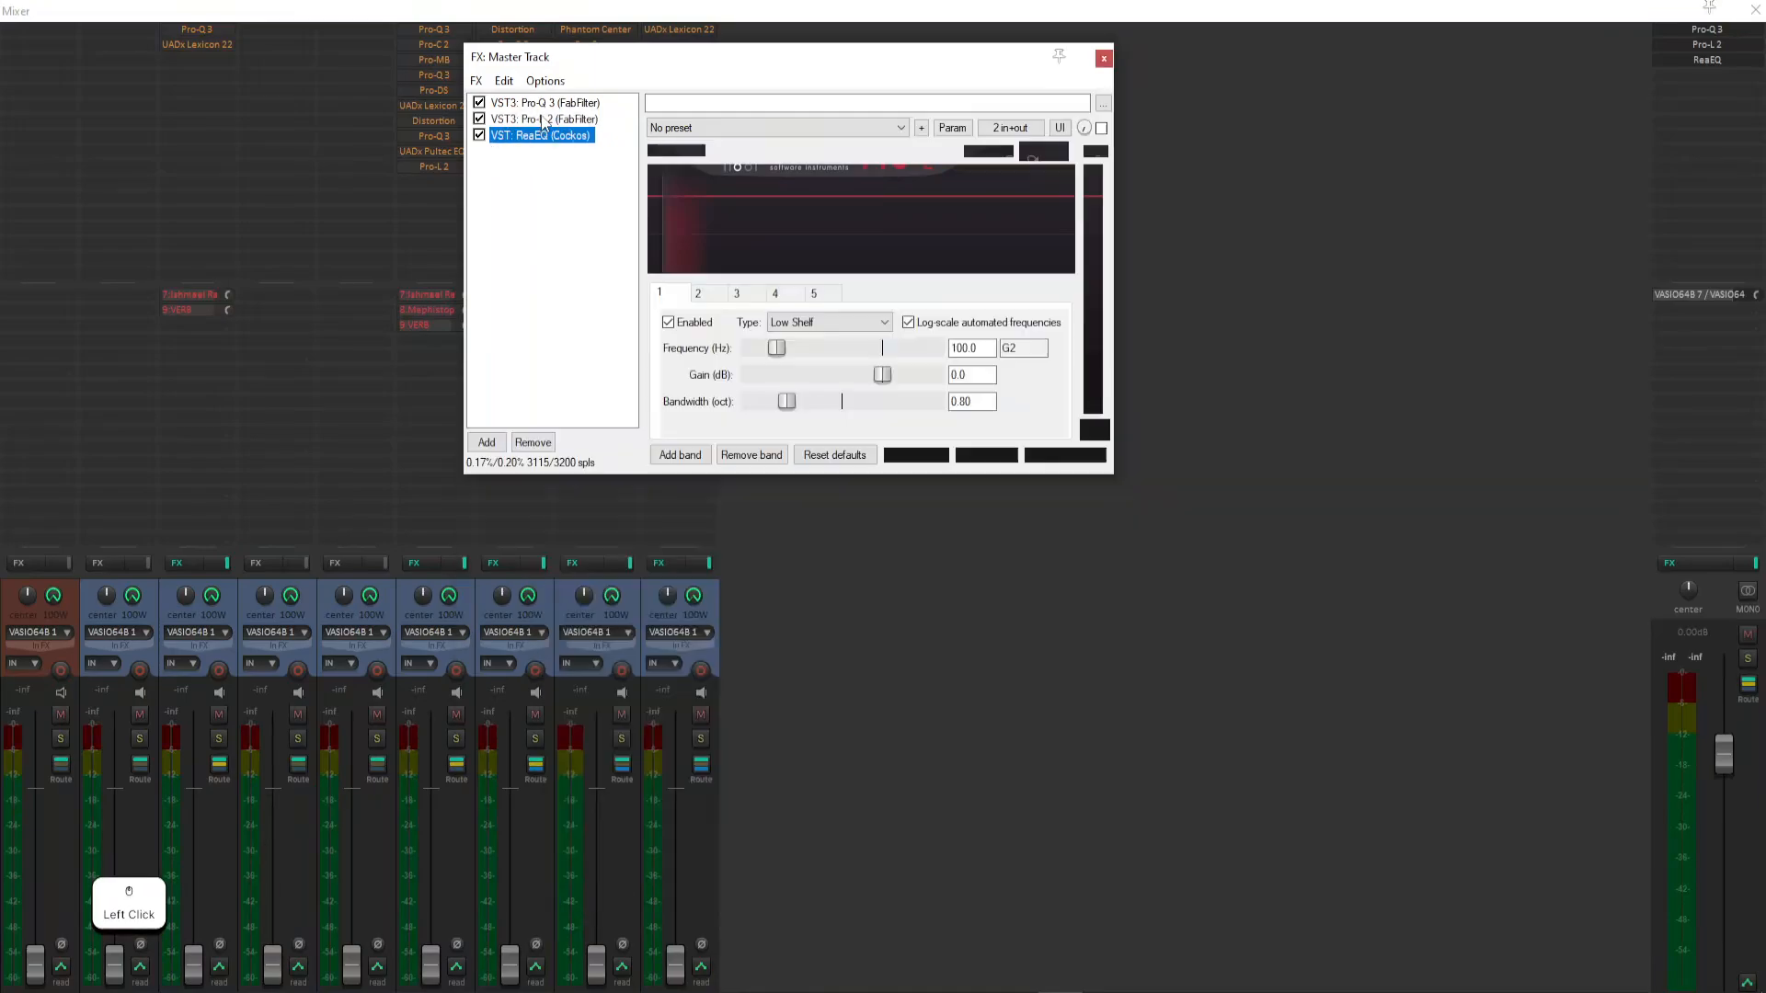
left_click(544, 118)
left_click(549, 102)
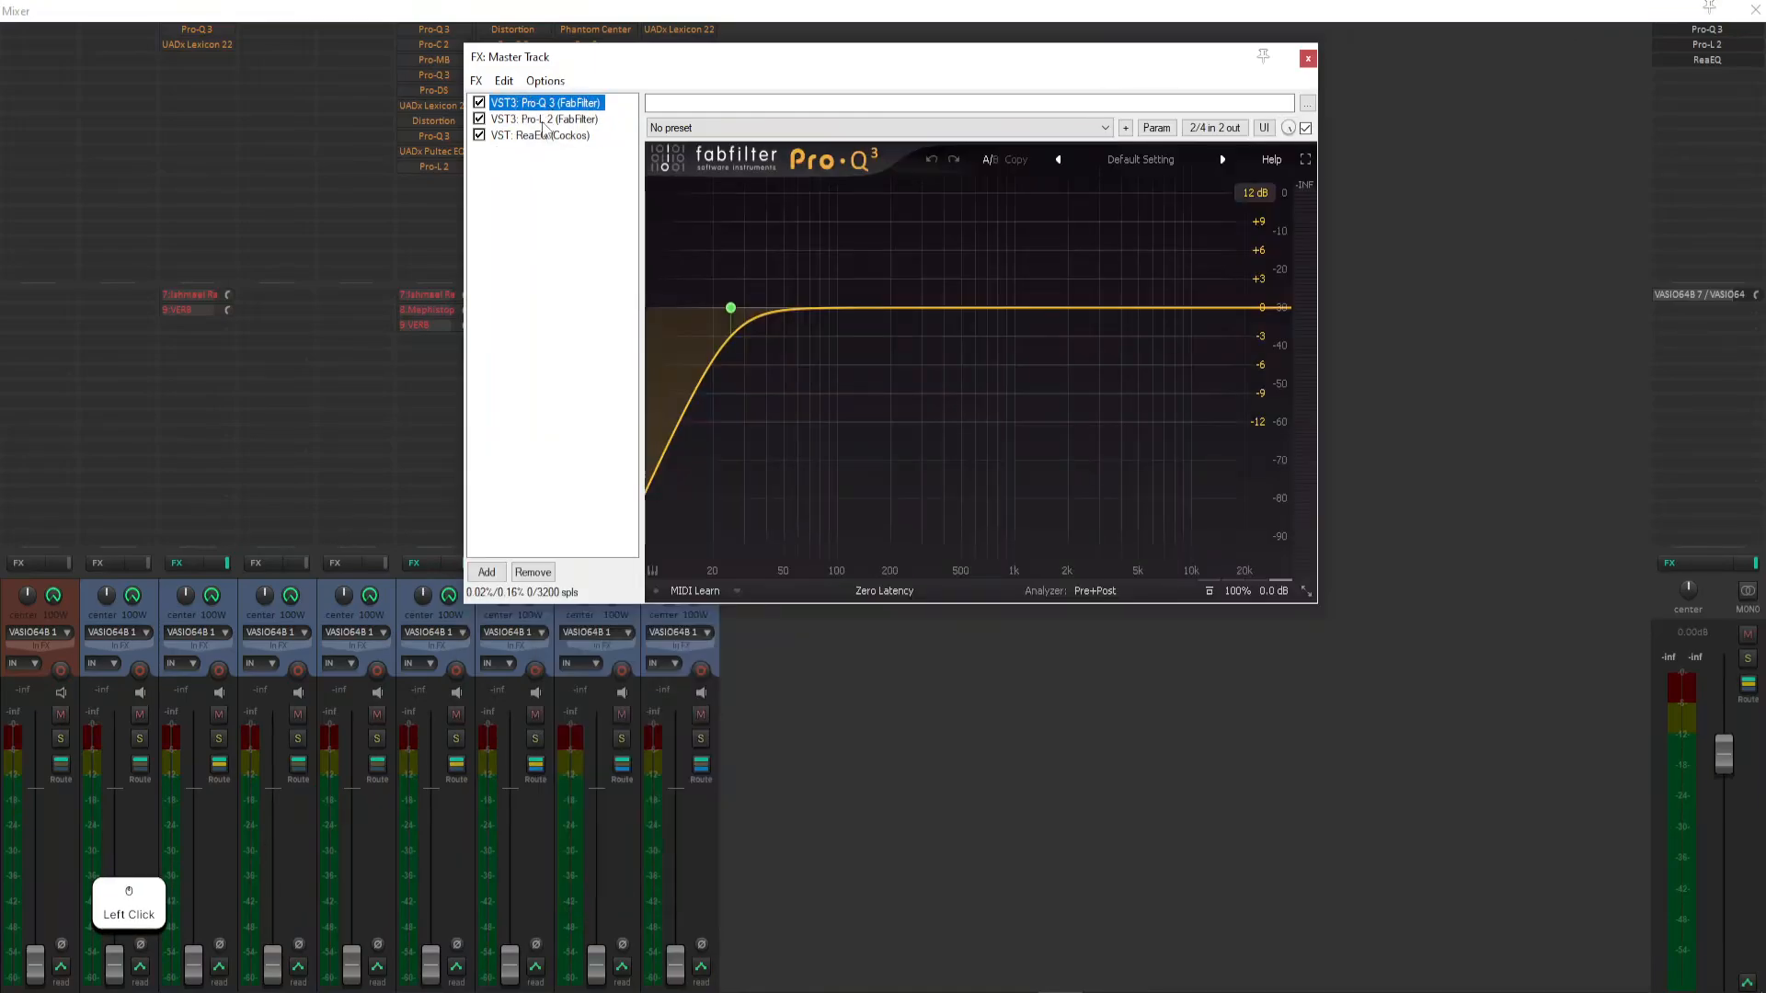
left_click(545, 119)
left_click(541, 135)
left_click(543, 119)
left_click(526, 102)
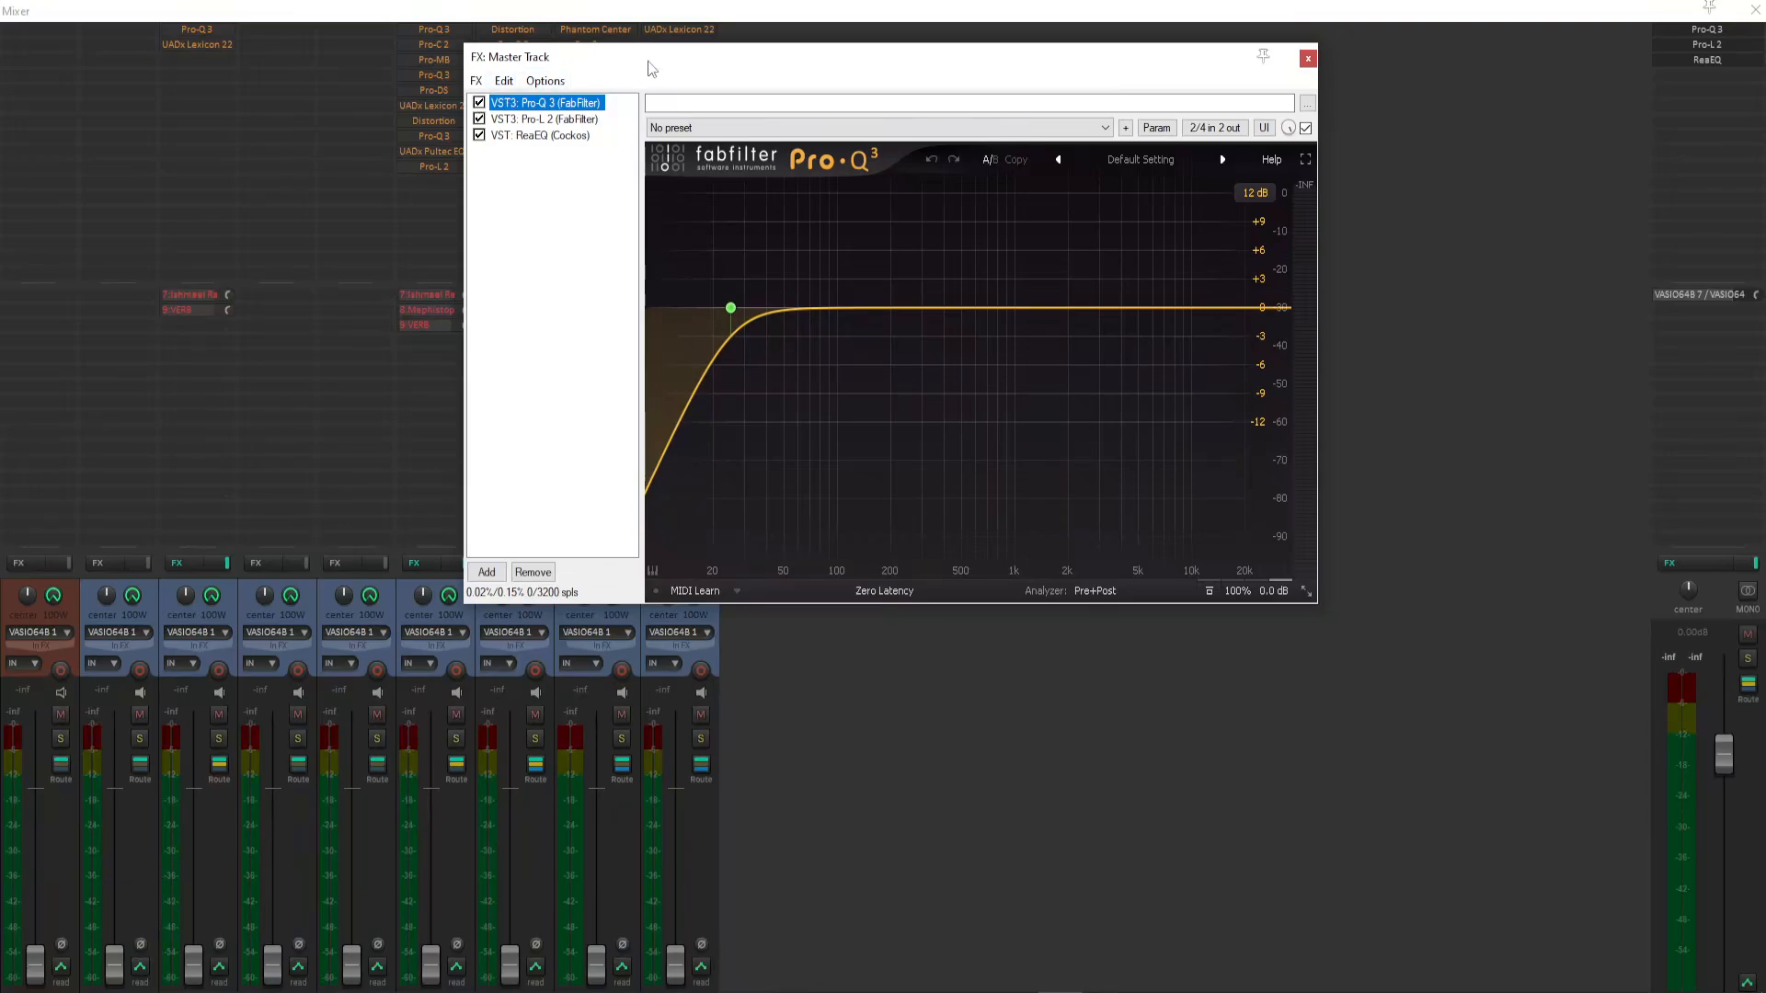
left_click_drag(708, 56, 556, 143)
left_click(439, 206)
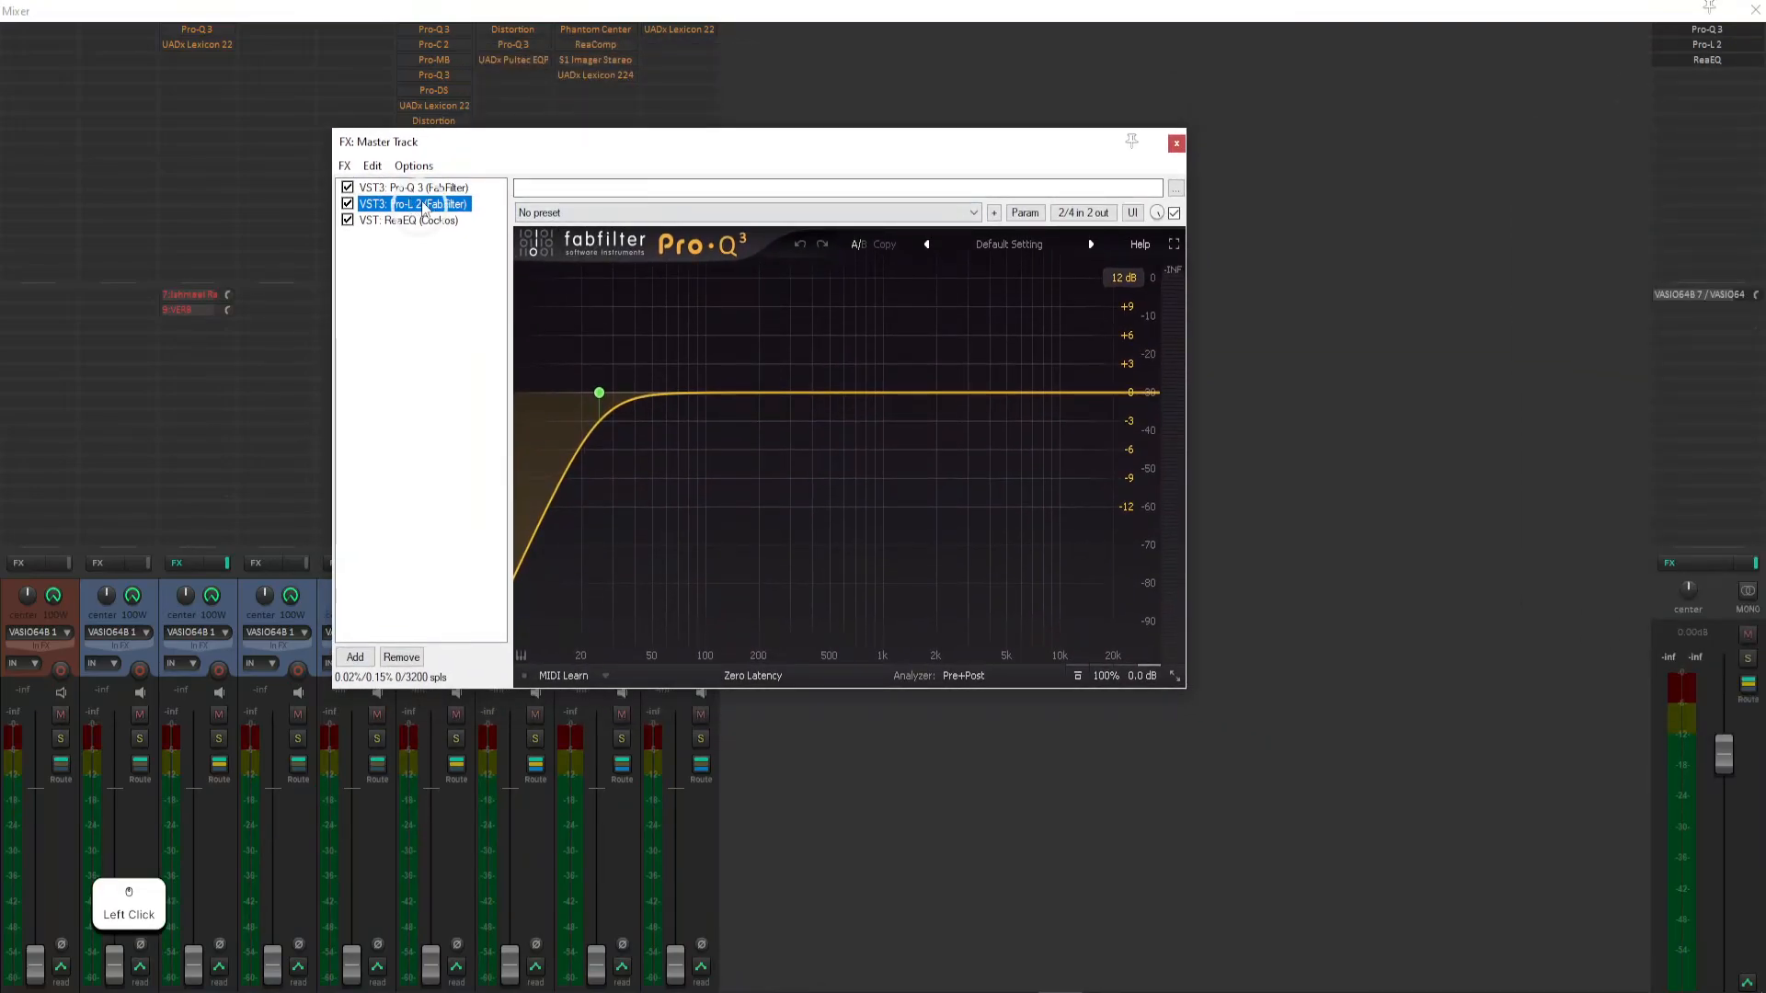
- View Pro-L 2 in the master track's FX chain, then bypass Pro-L 2 and ReaEQ there
left_click_drag(449, 195, 446, 207)
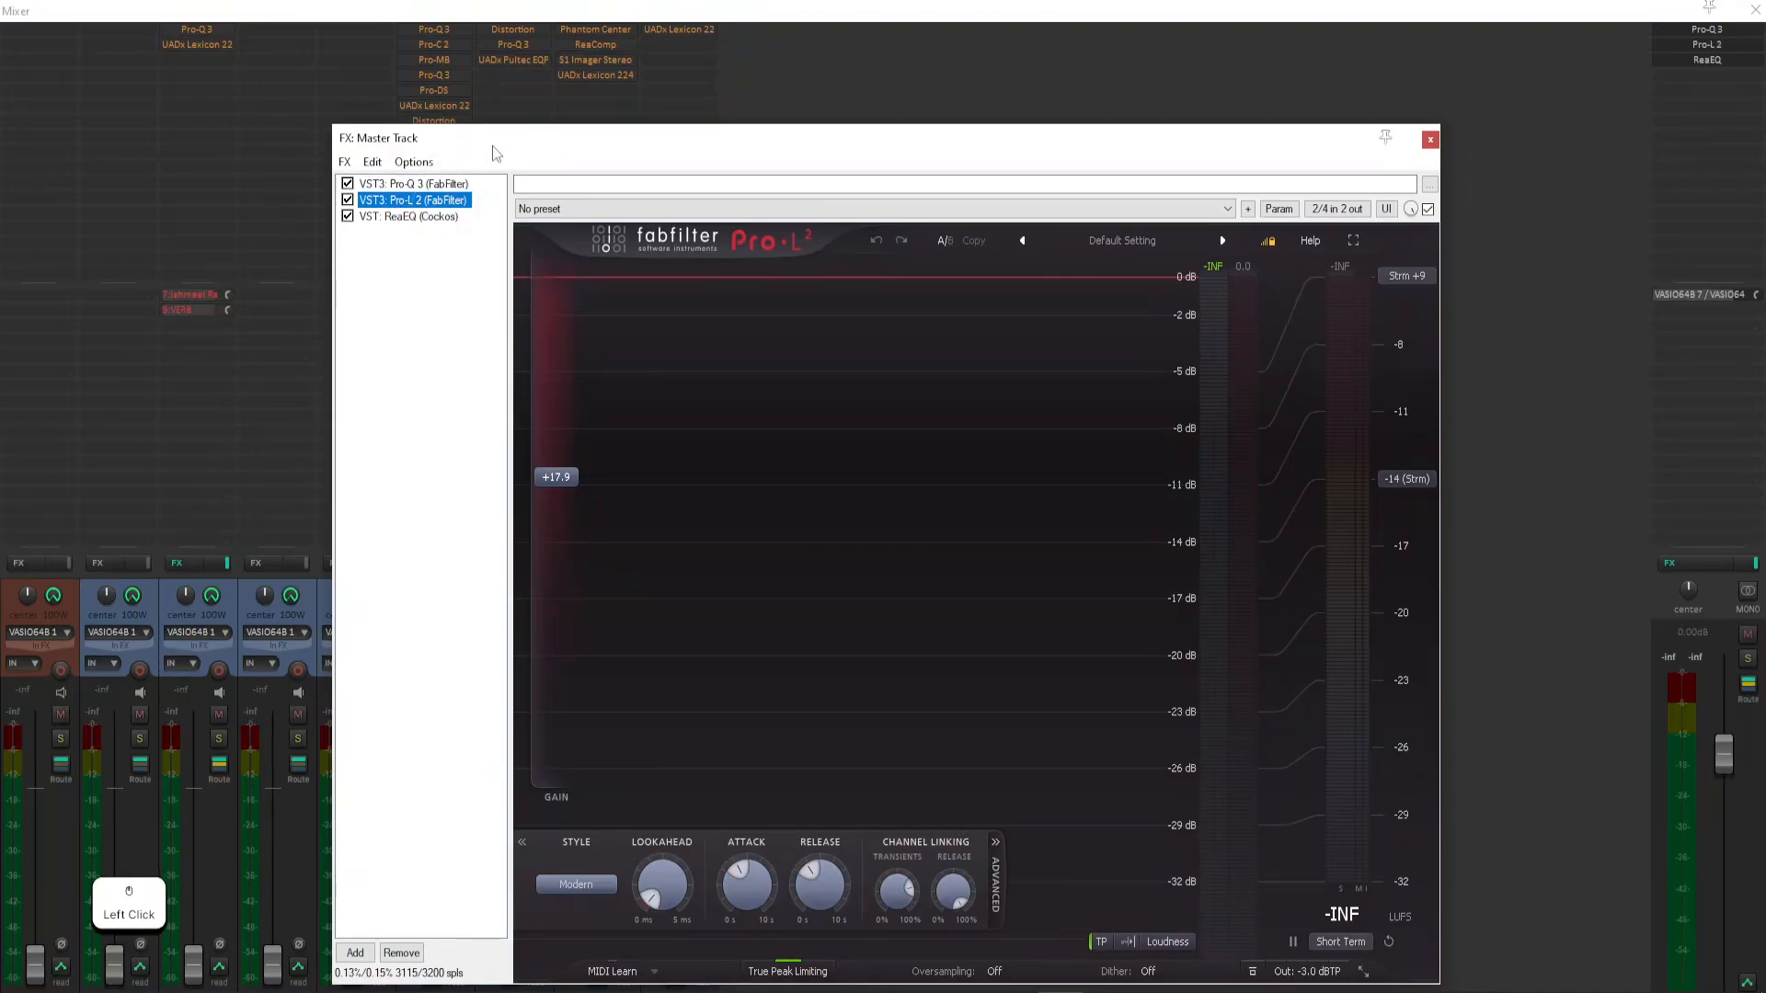
left_click_drag(496, 147, 734, 70)
left_click(585, 122)
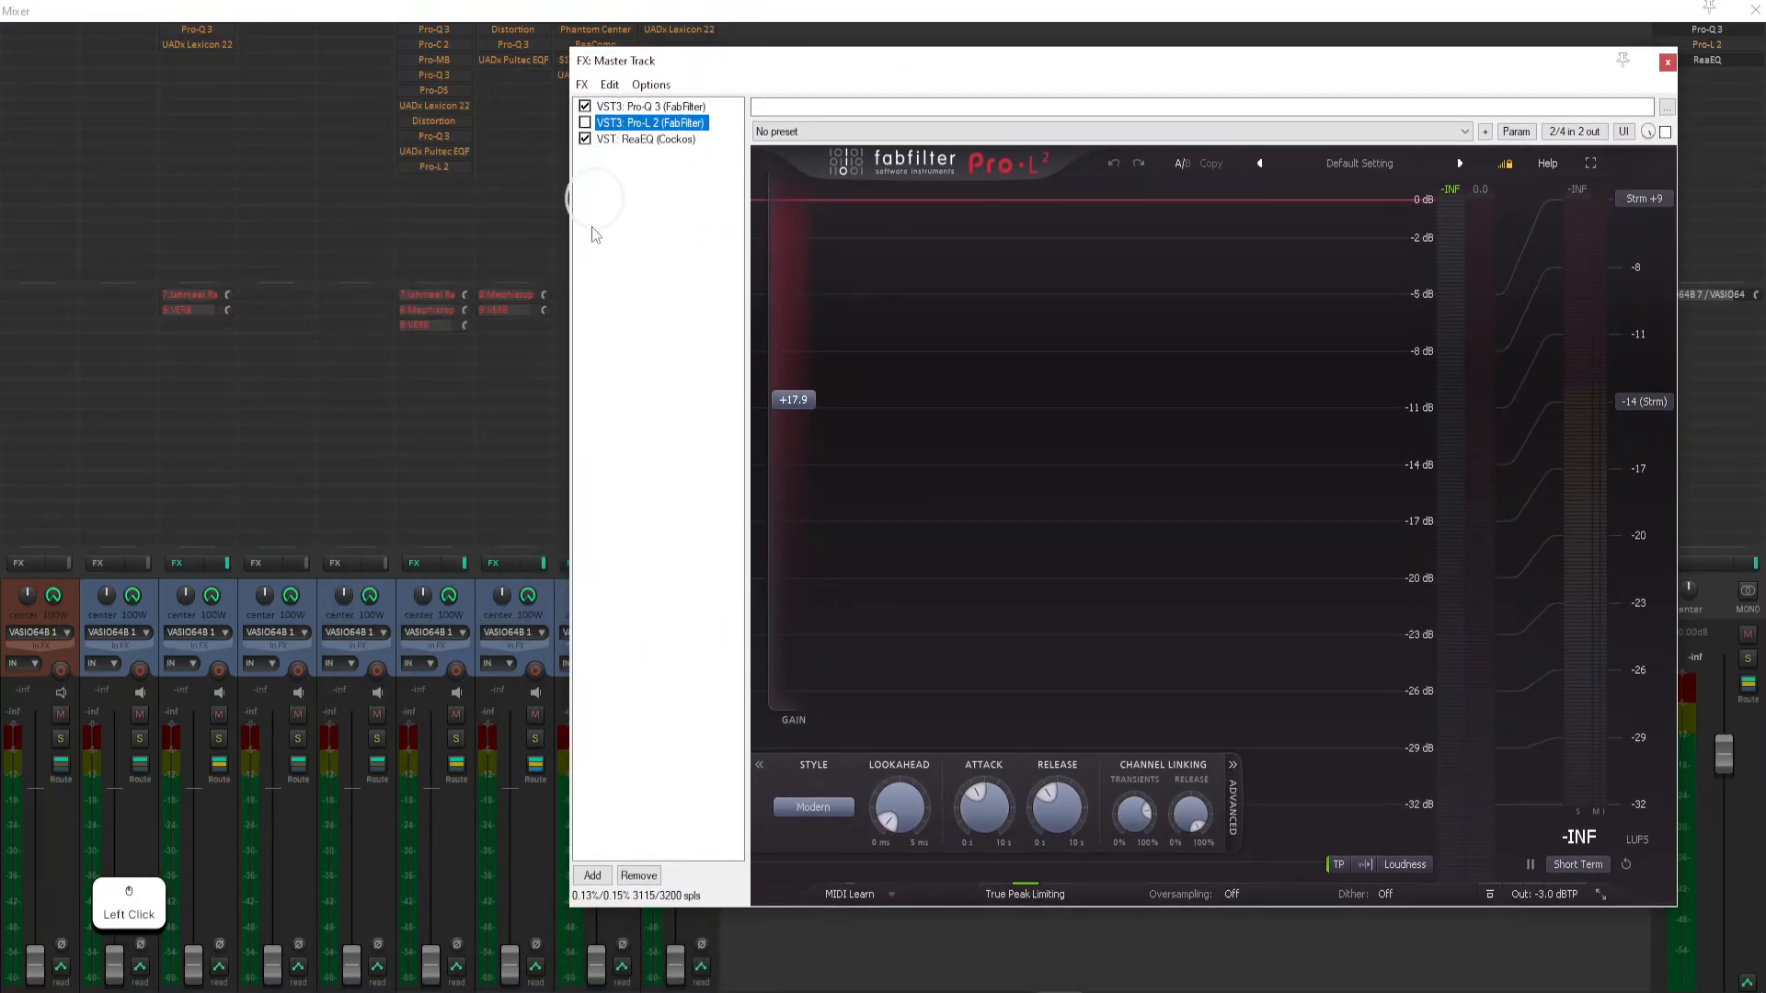
left_click(585, 139)
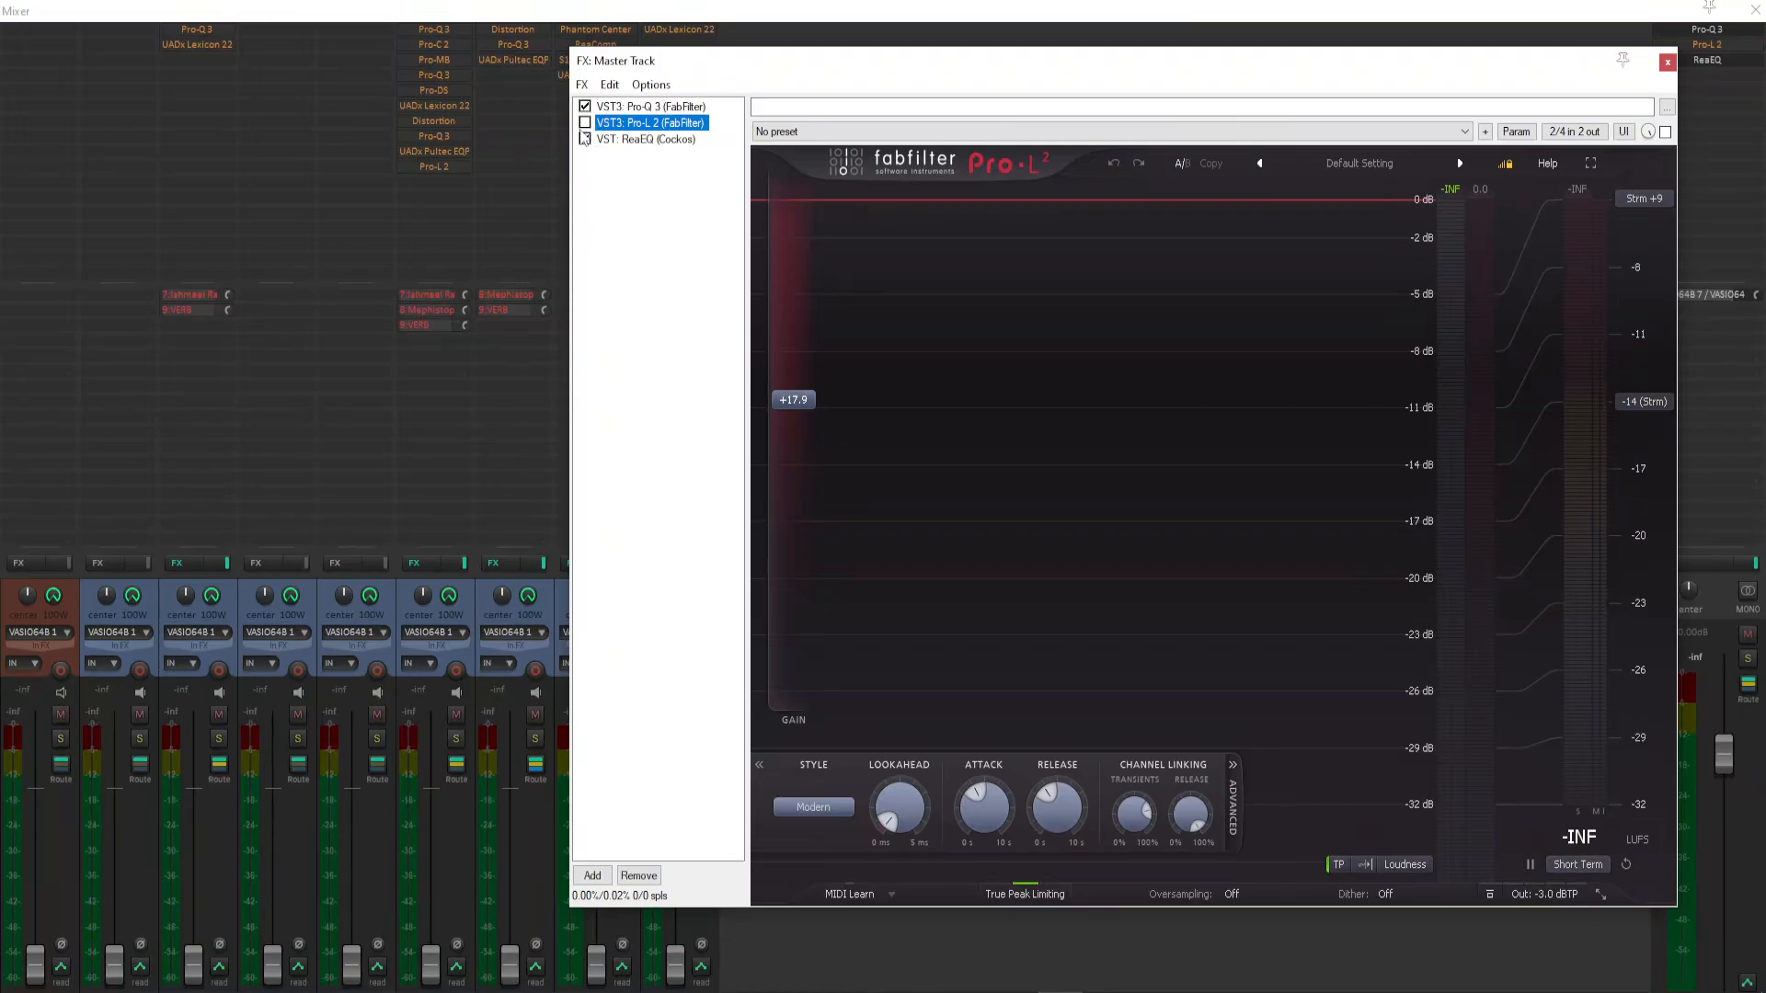
- Bypass Pro-Q 3 and re-enable ReaEQ in the master track's FX chain, then close the chain window
left_click(641, 138)
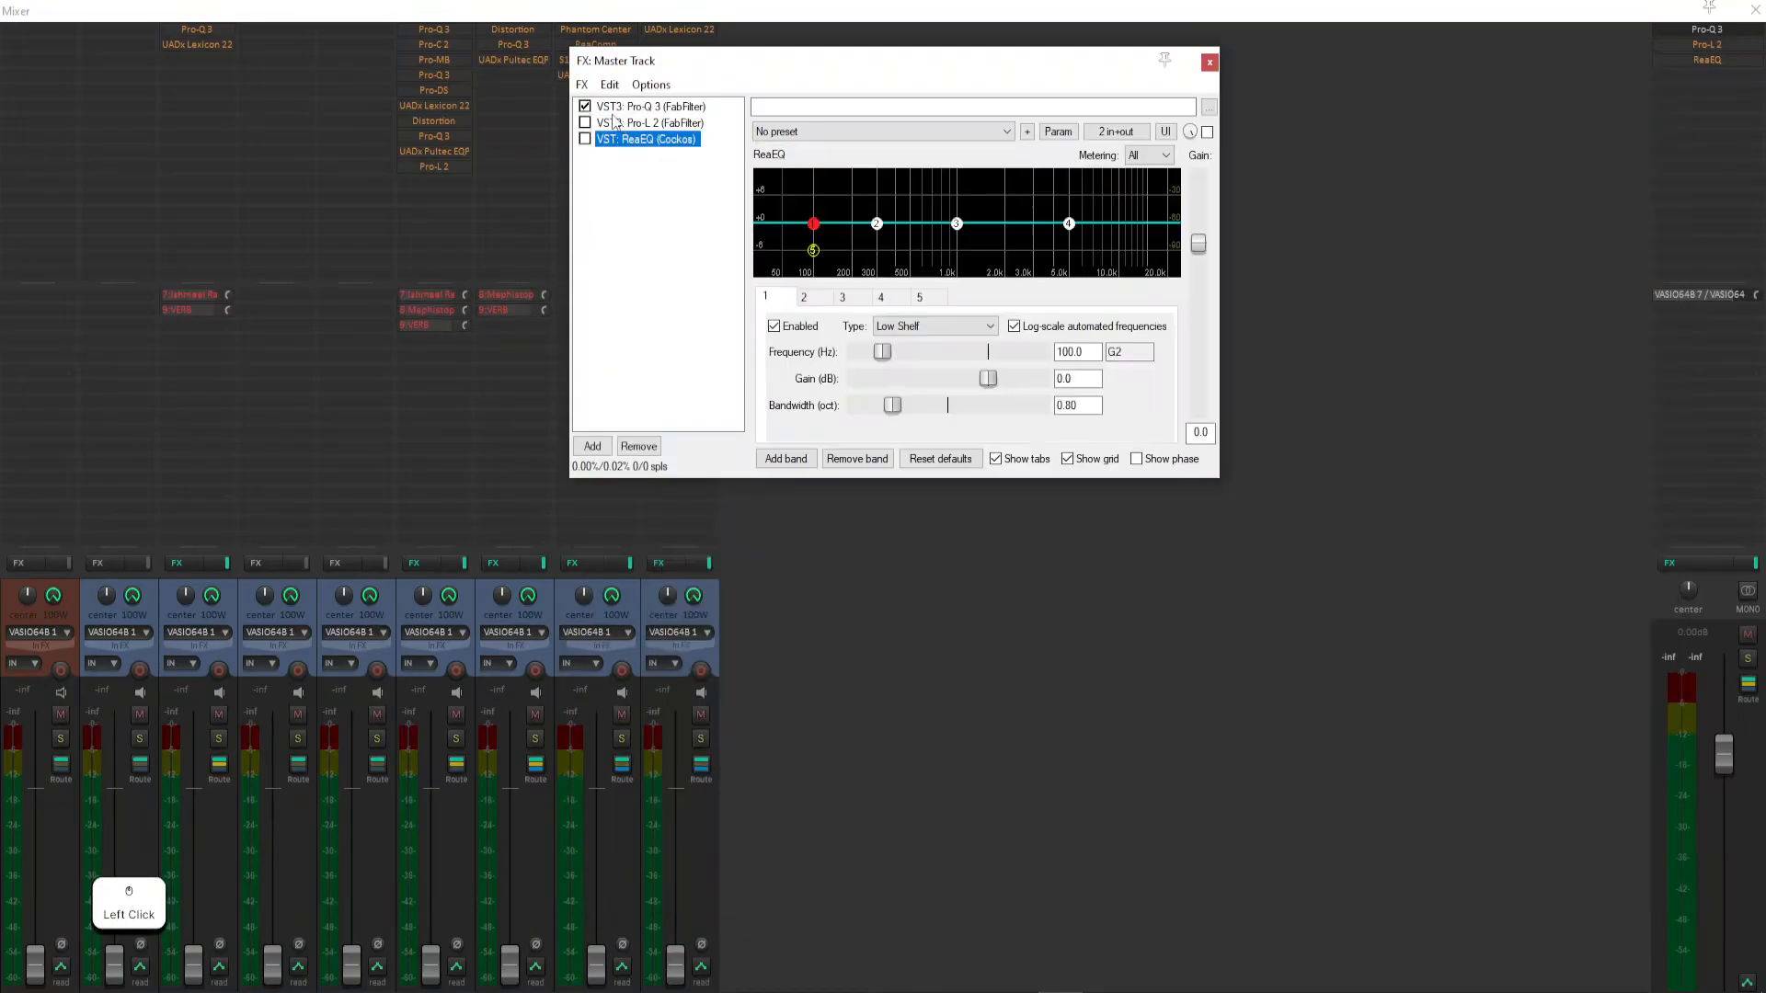
left_click(585, 106)
left_click(585, 139)
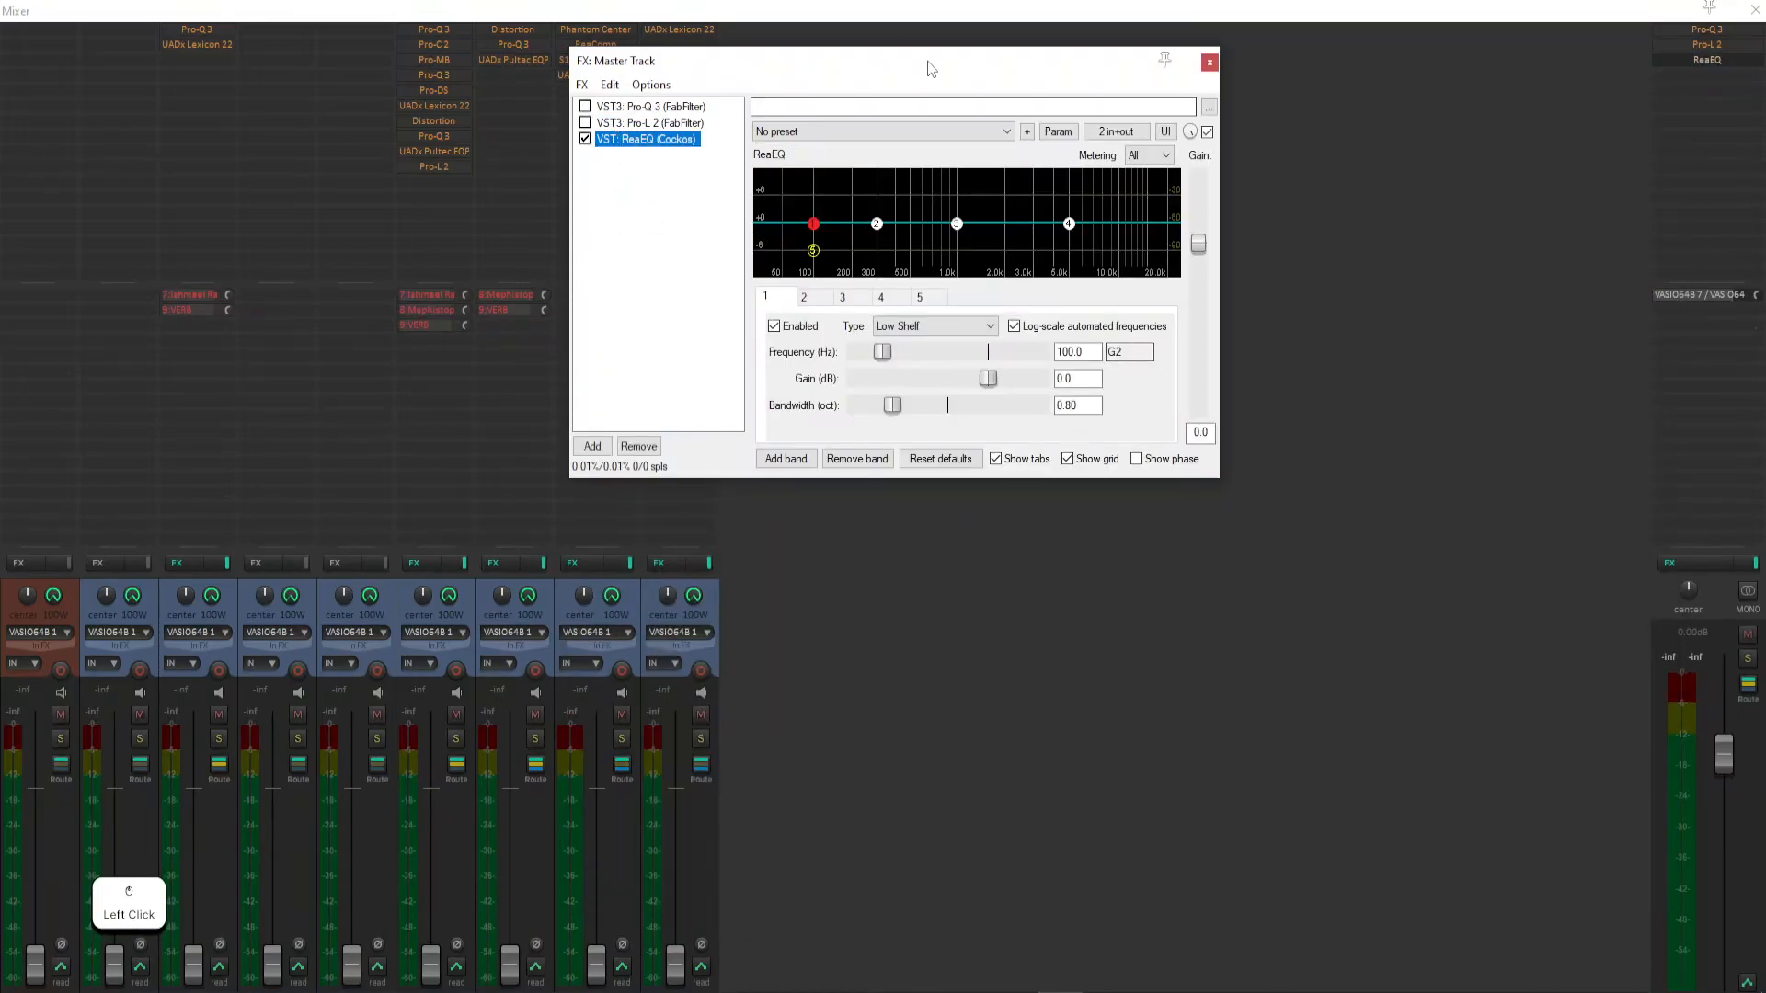
left_click_drag(929, 60, 1271, 307)
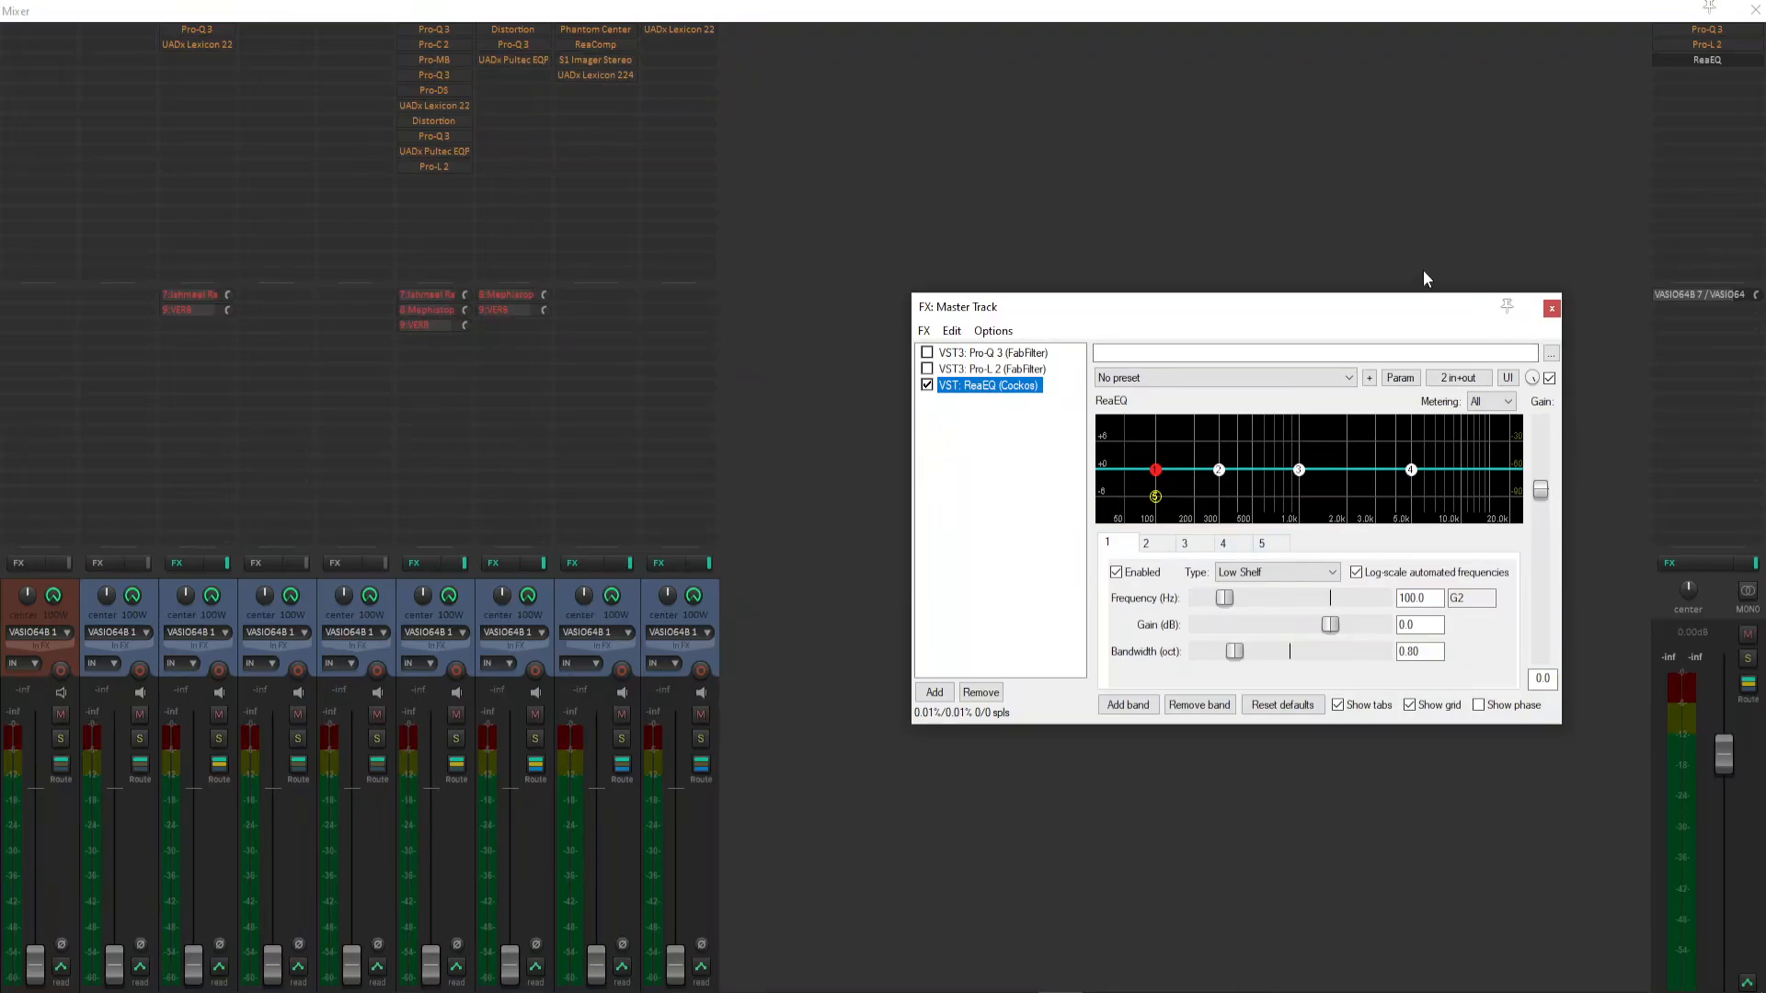
left_click(1552, 309)
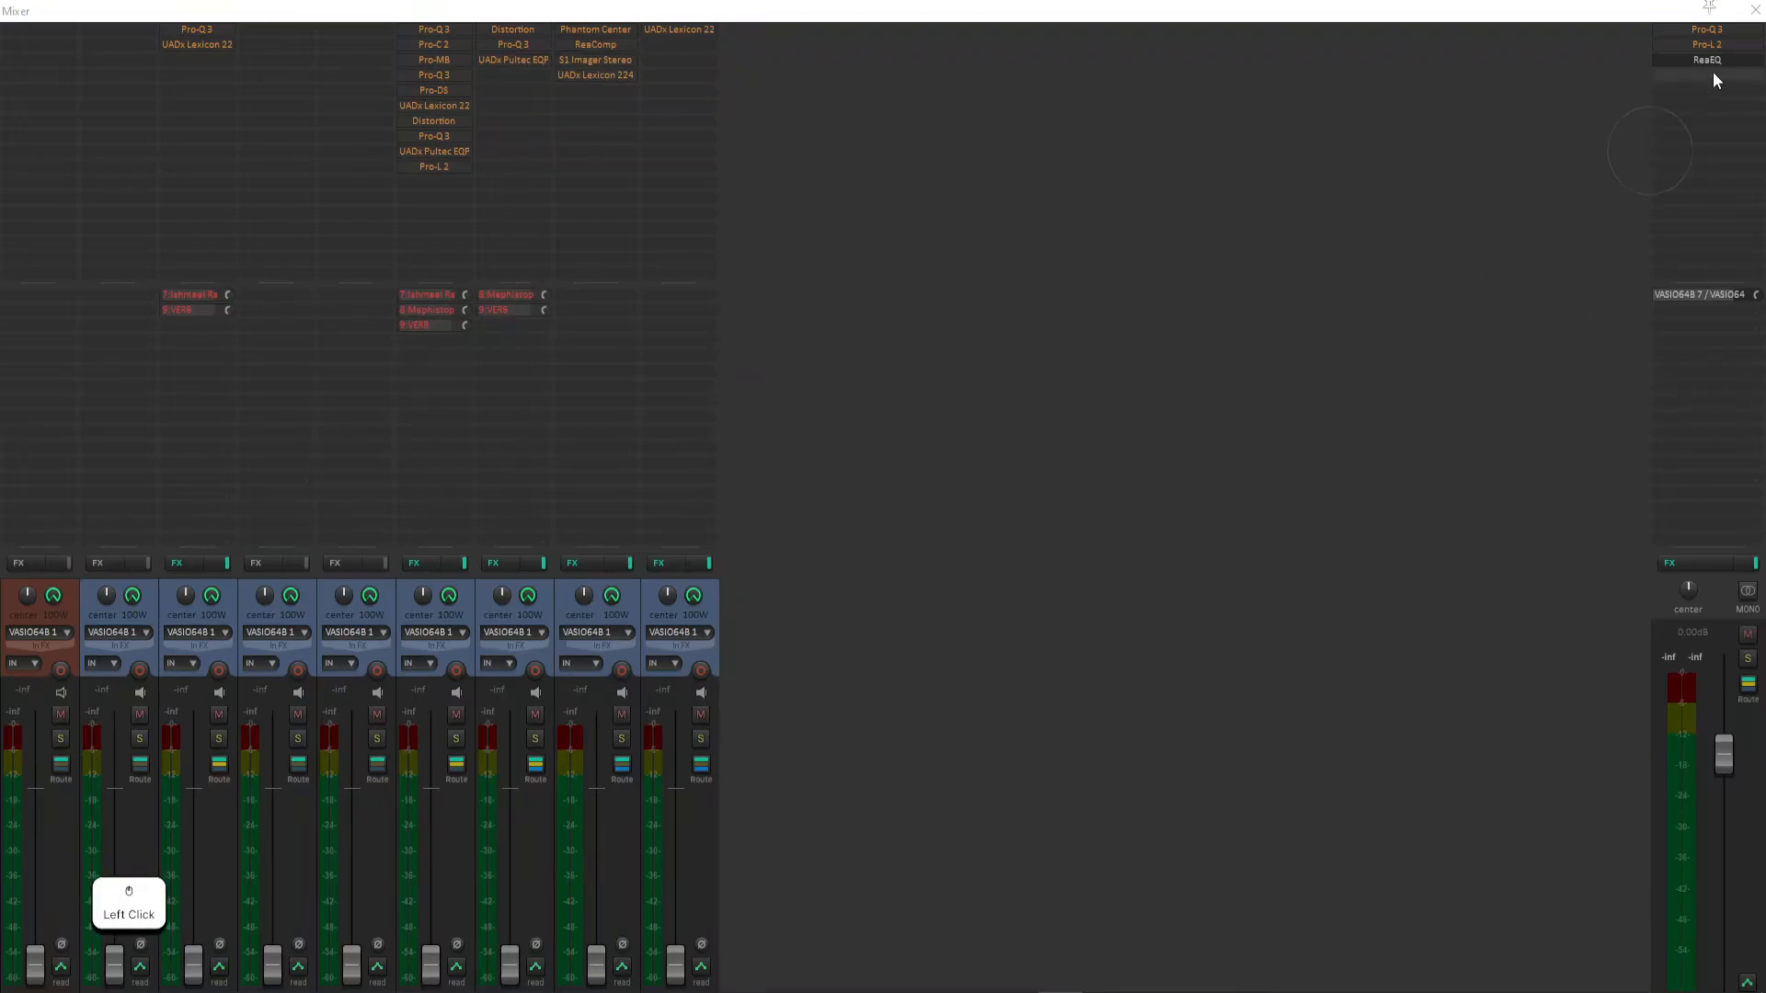
- Insert 100 unnamed tracks after the last touched track
left_click(1074, 542)
scroll(782, 634, "down", 1)
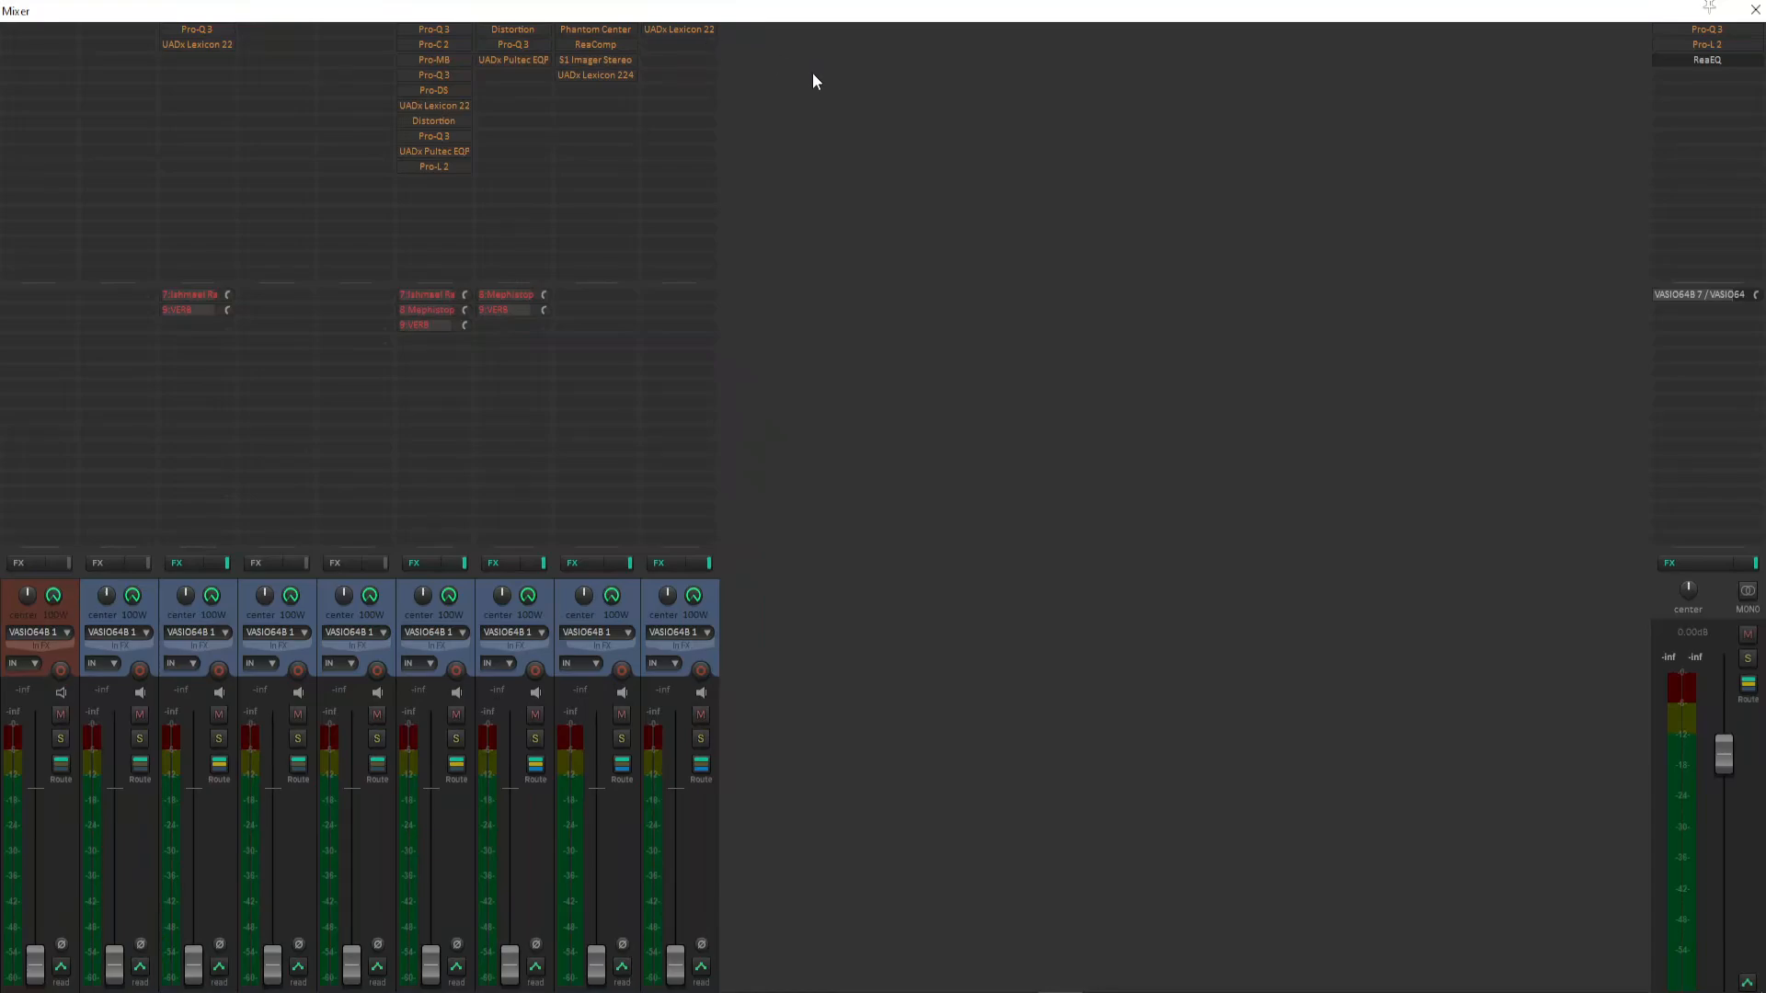
key("ctrl")
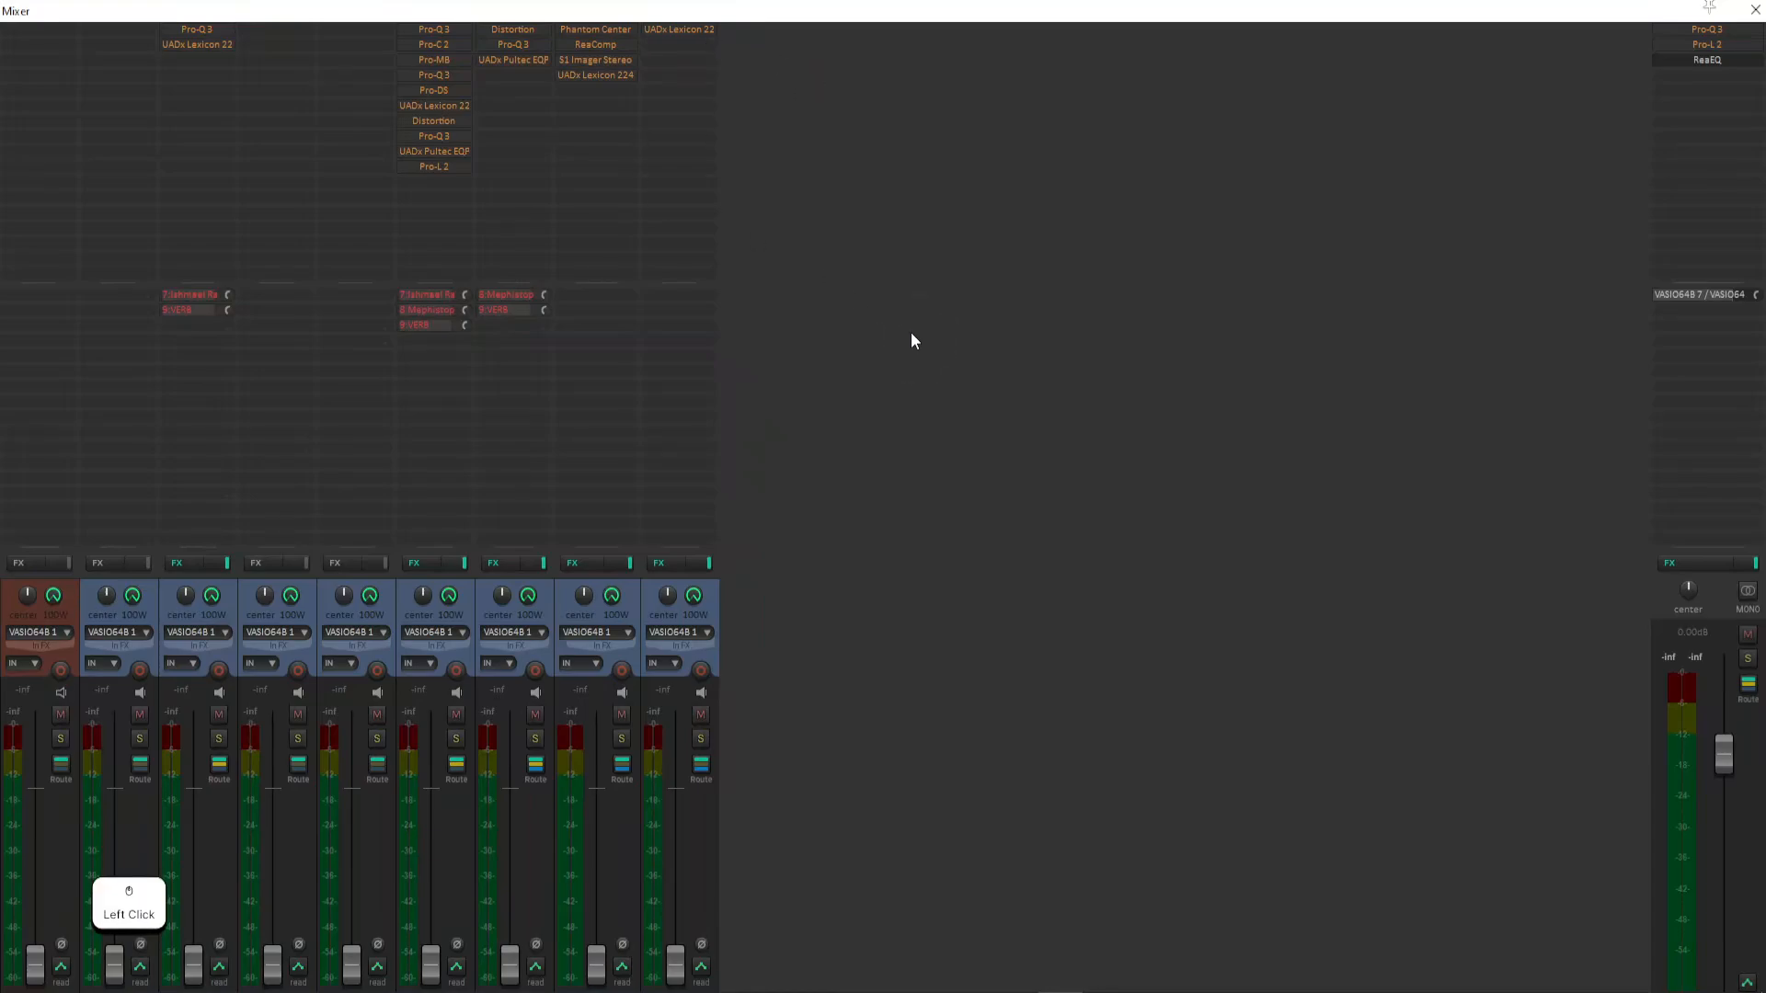
key("shift")
key("ctrl+shift+n")
type("100")
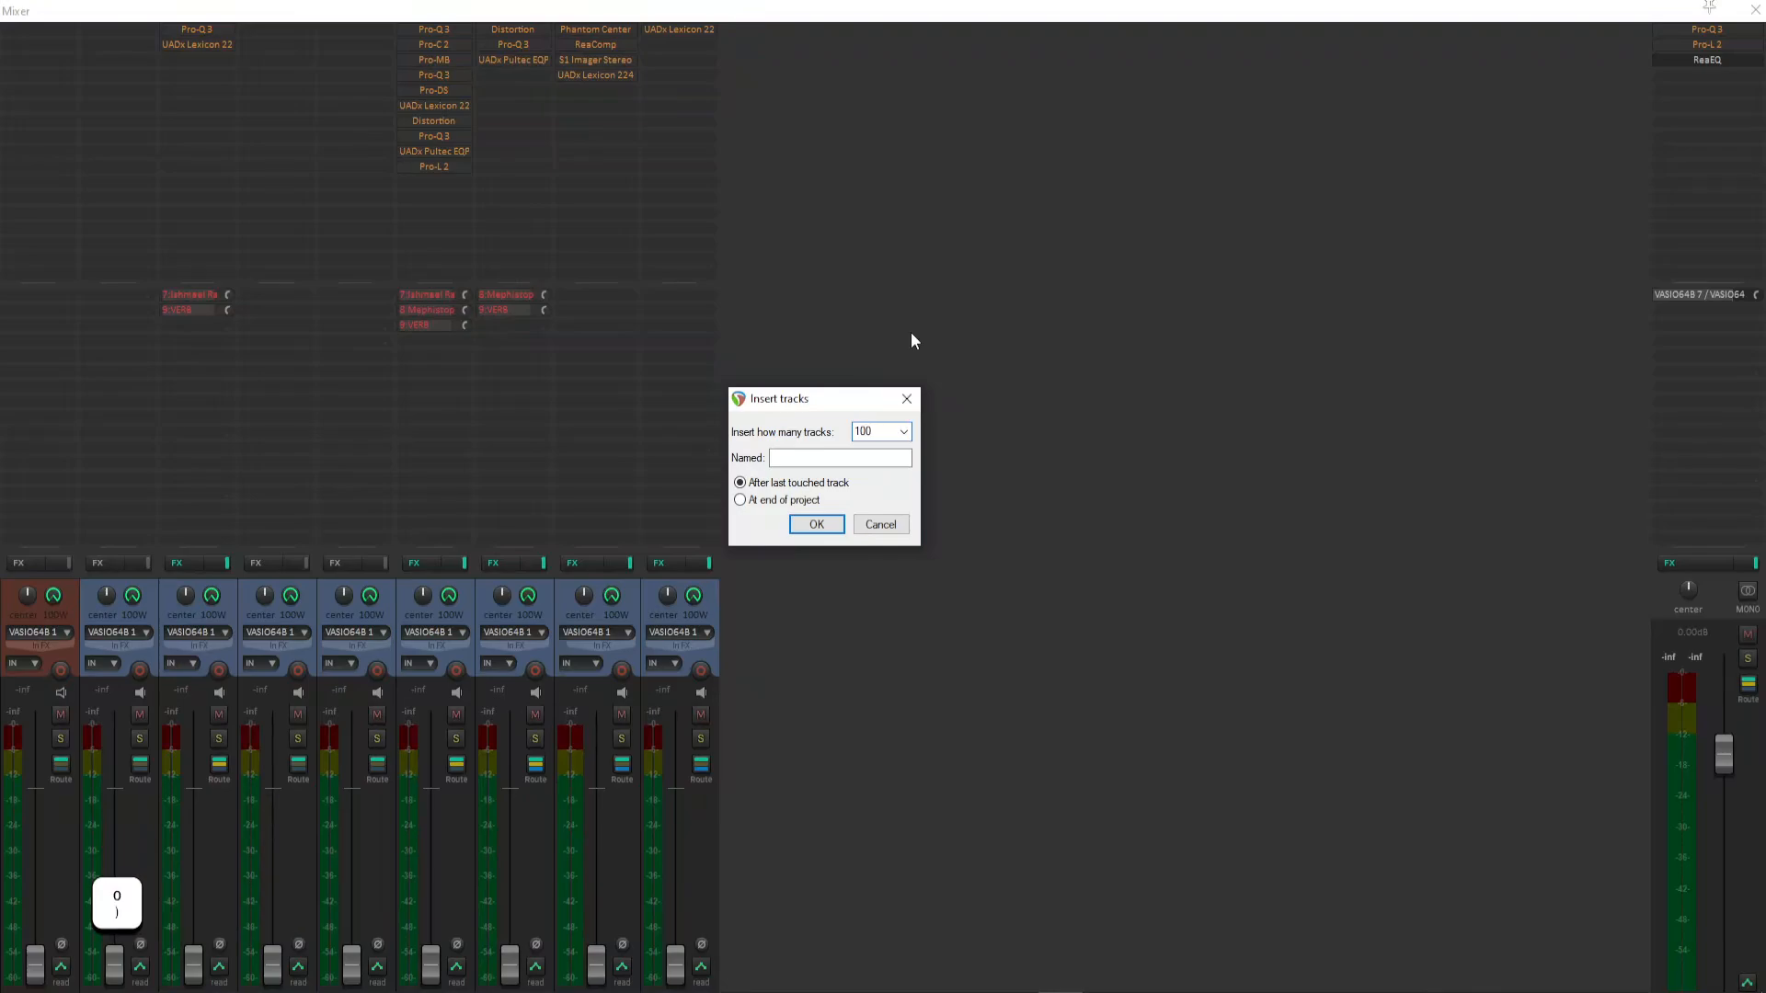
key("Return")
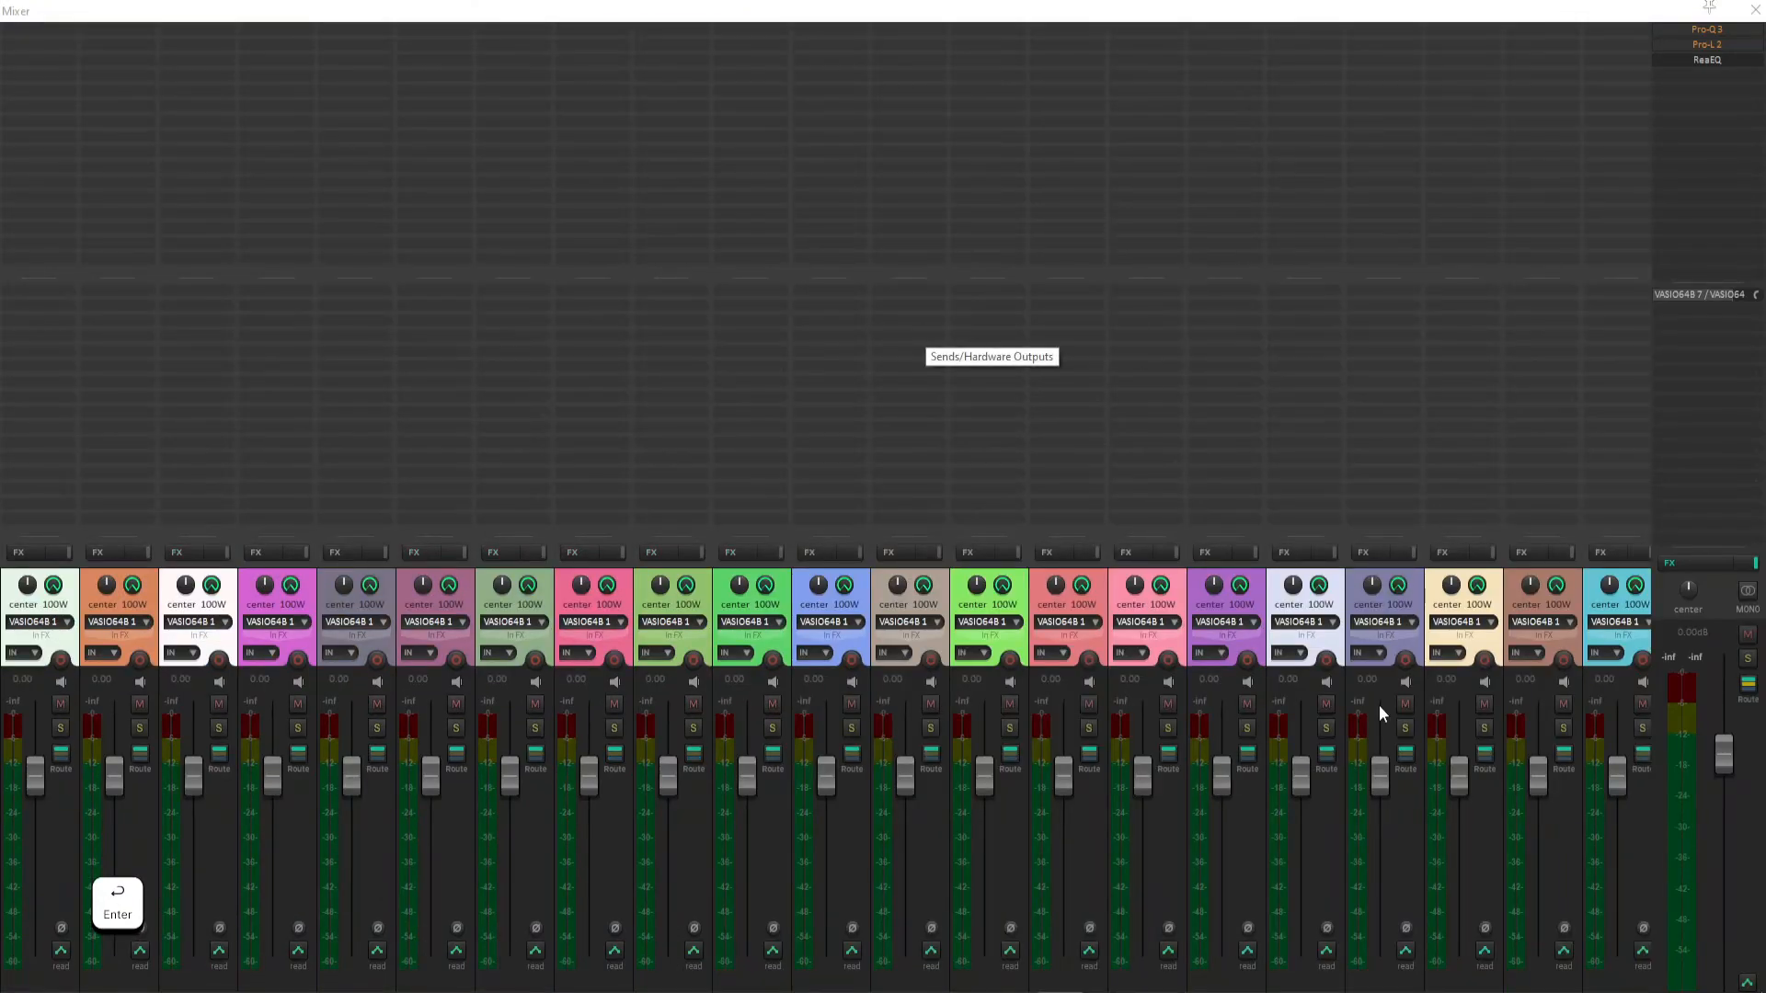
- Browse across the inserted tracks in the mixer and back, checking how the master track is positioned beside them
scroll(1424, 970, "down", 3)
scroll(1407, 929, "down", 3)
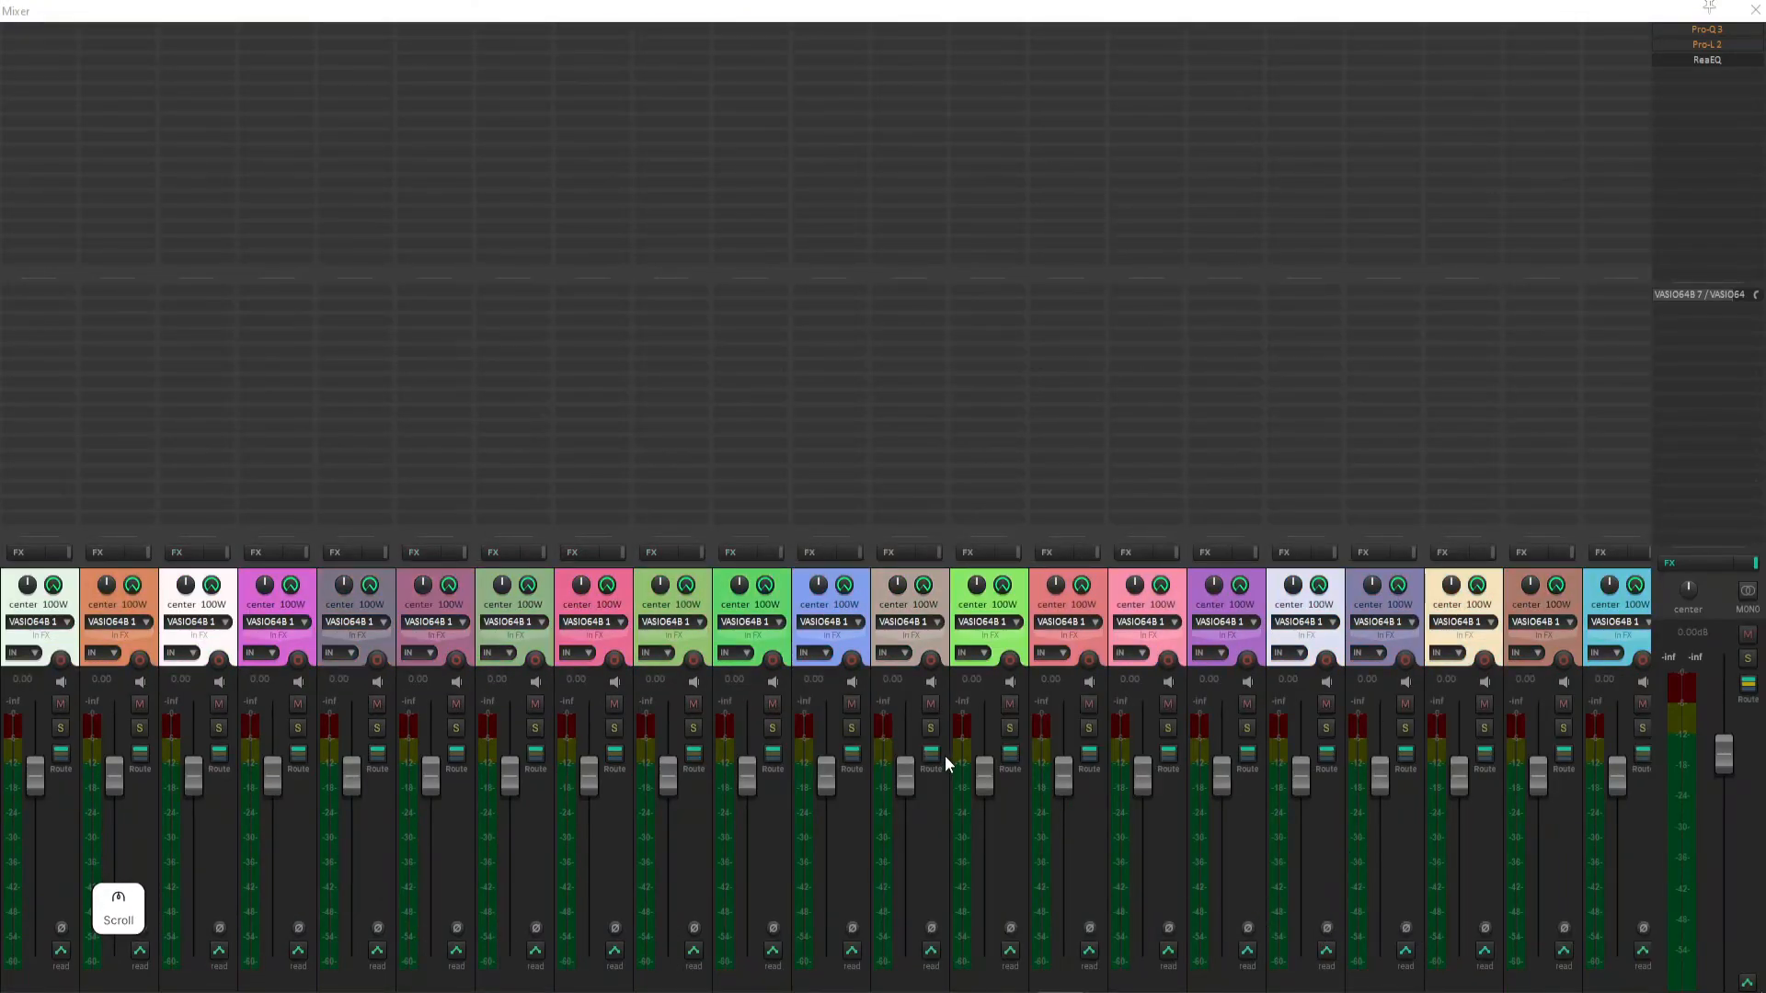
scroll(946, 754, "down", 10)
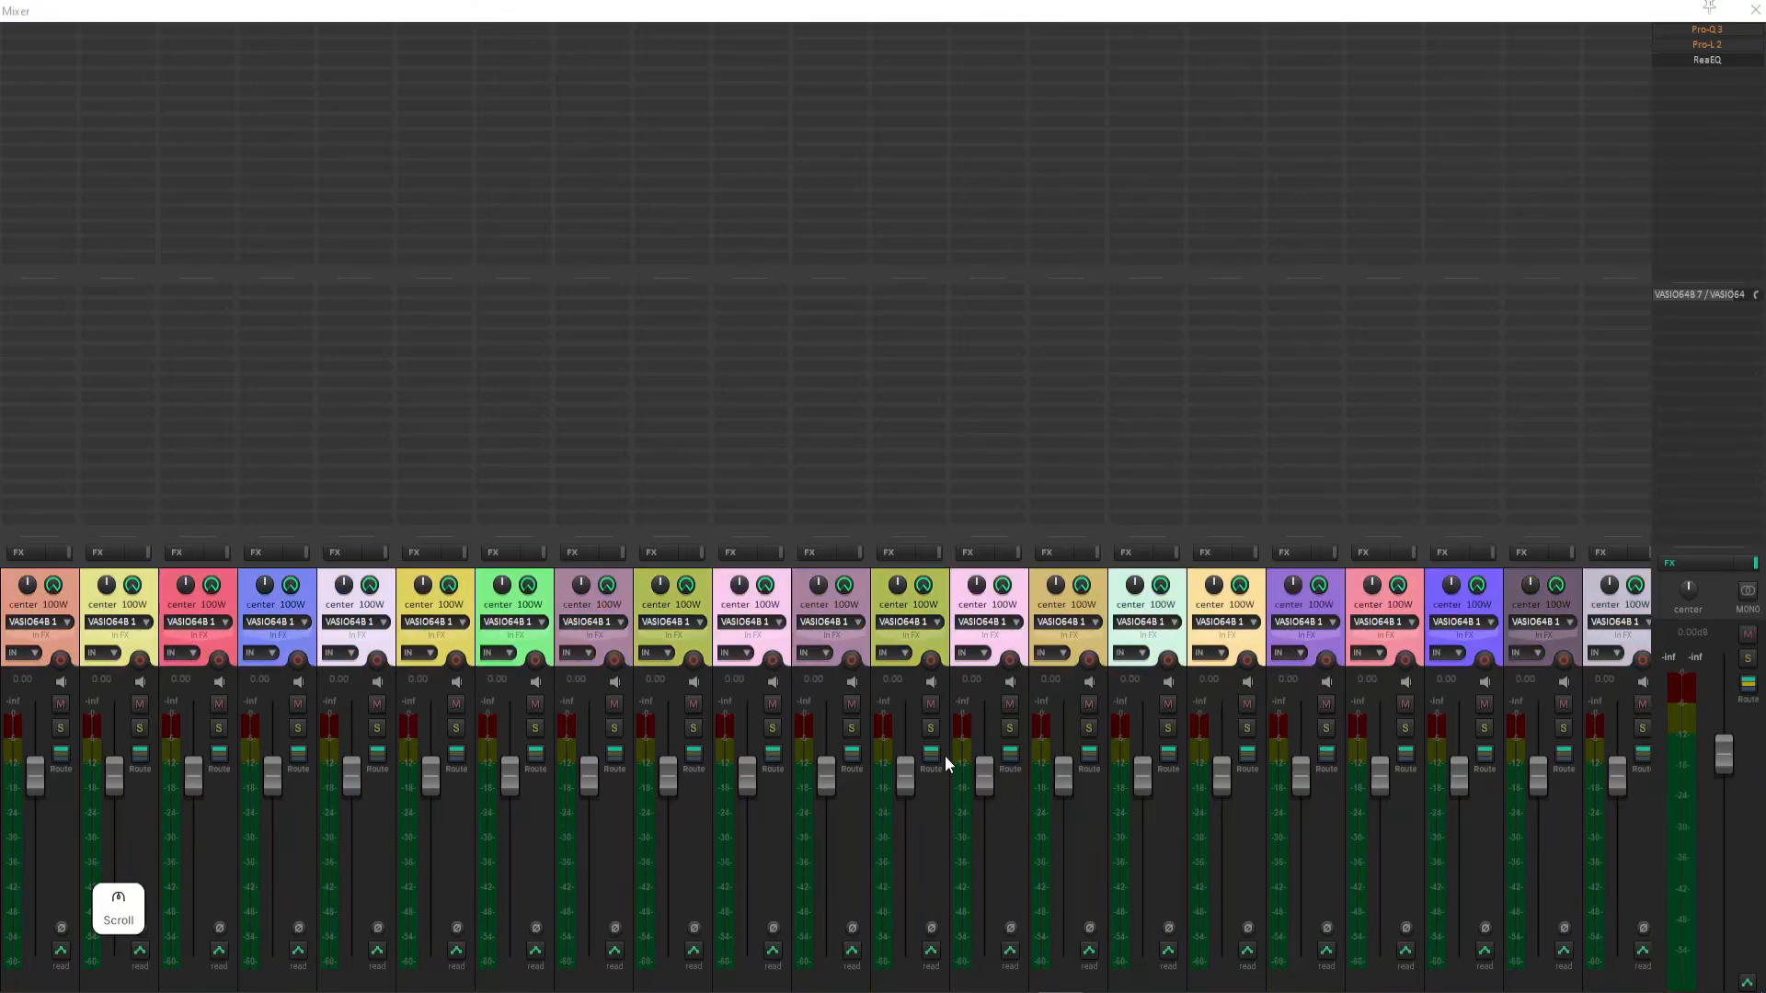
scroll(946, 754, "down", 10)
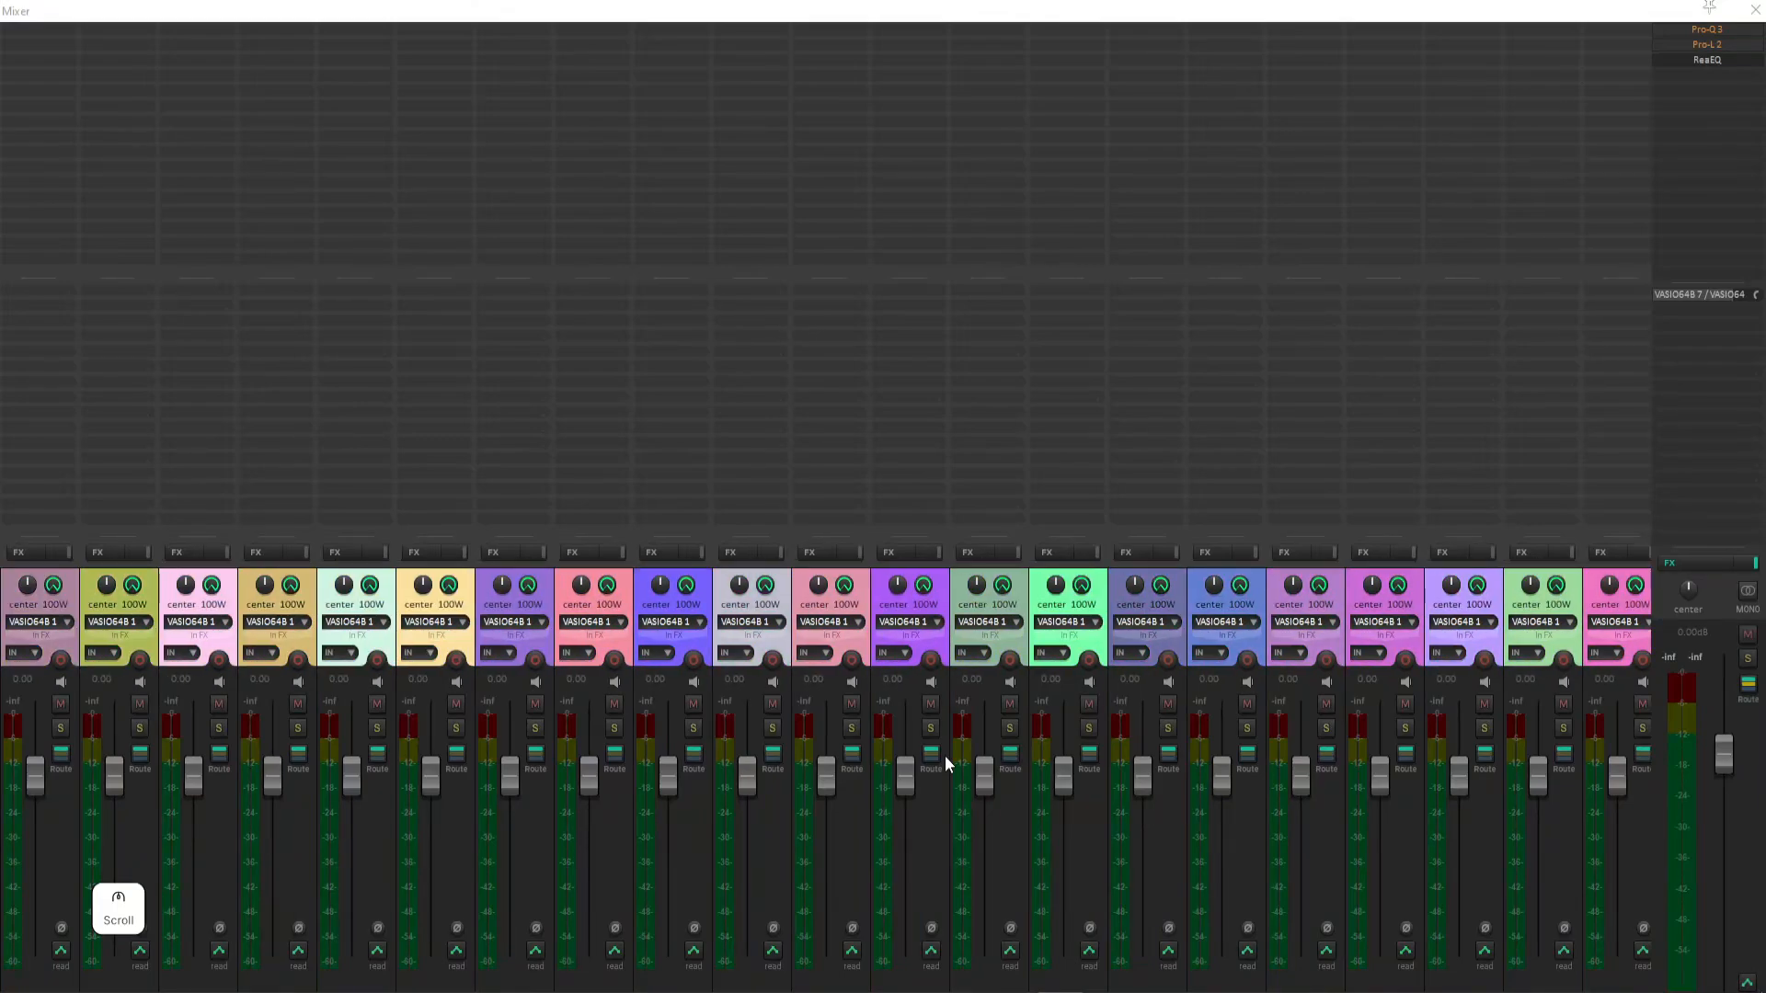
scroll(946, 754, "down", 10)
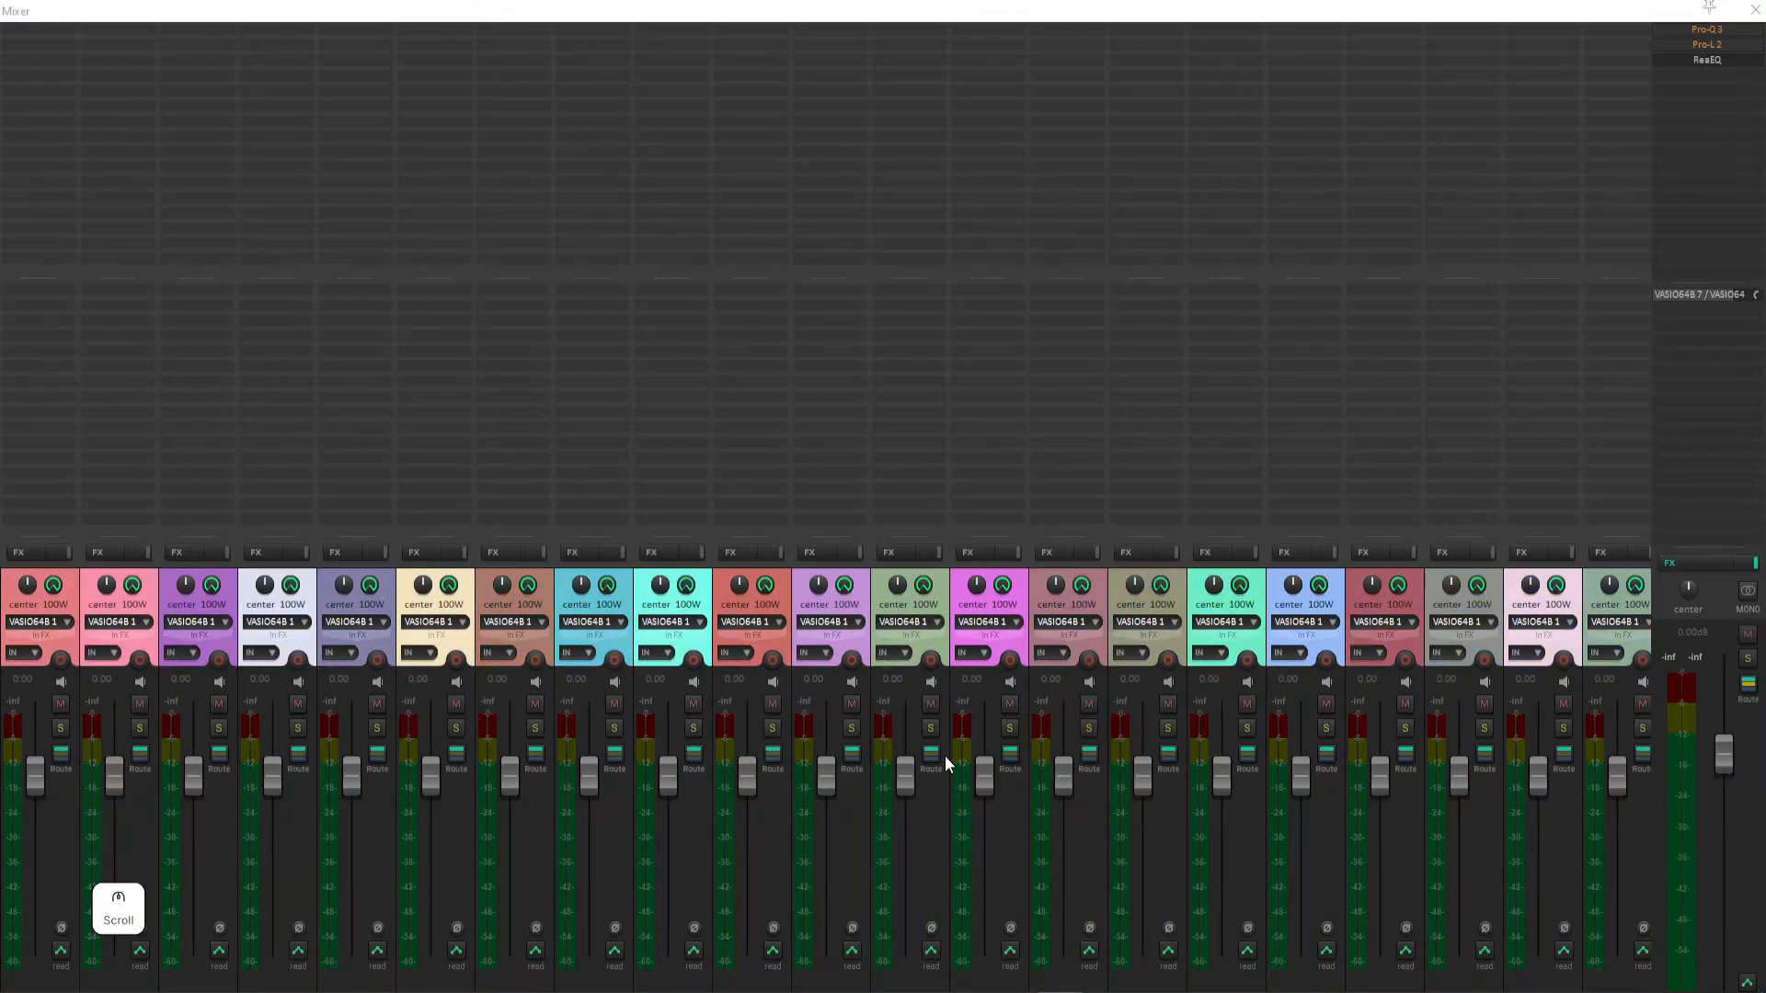
scroll(945, 754, "down", 5)
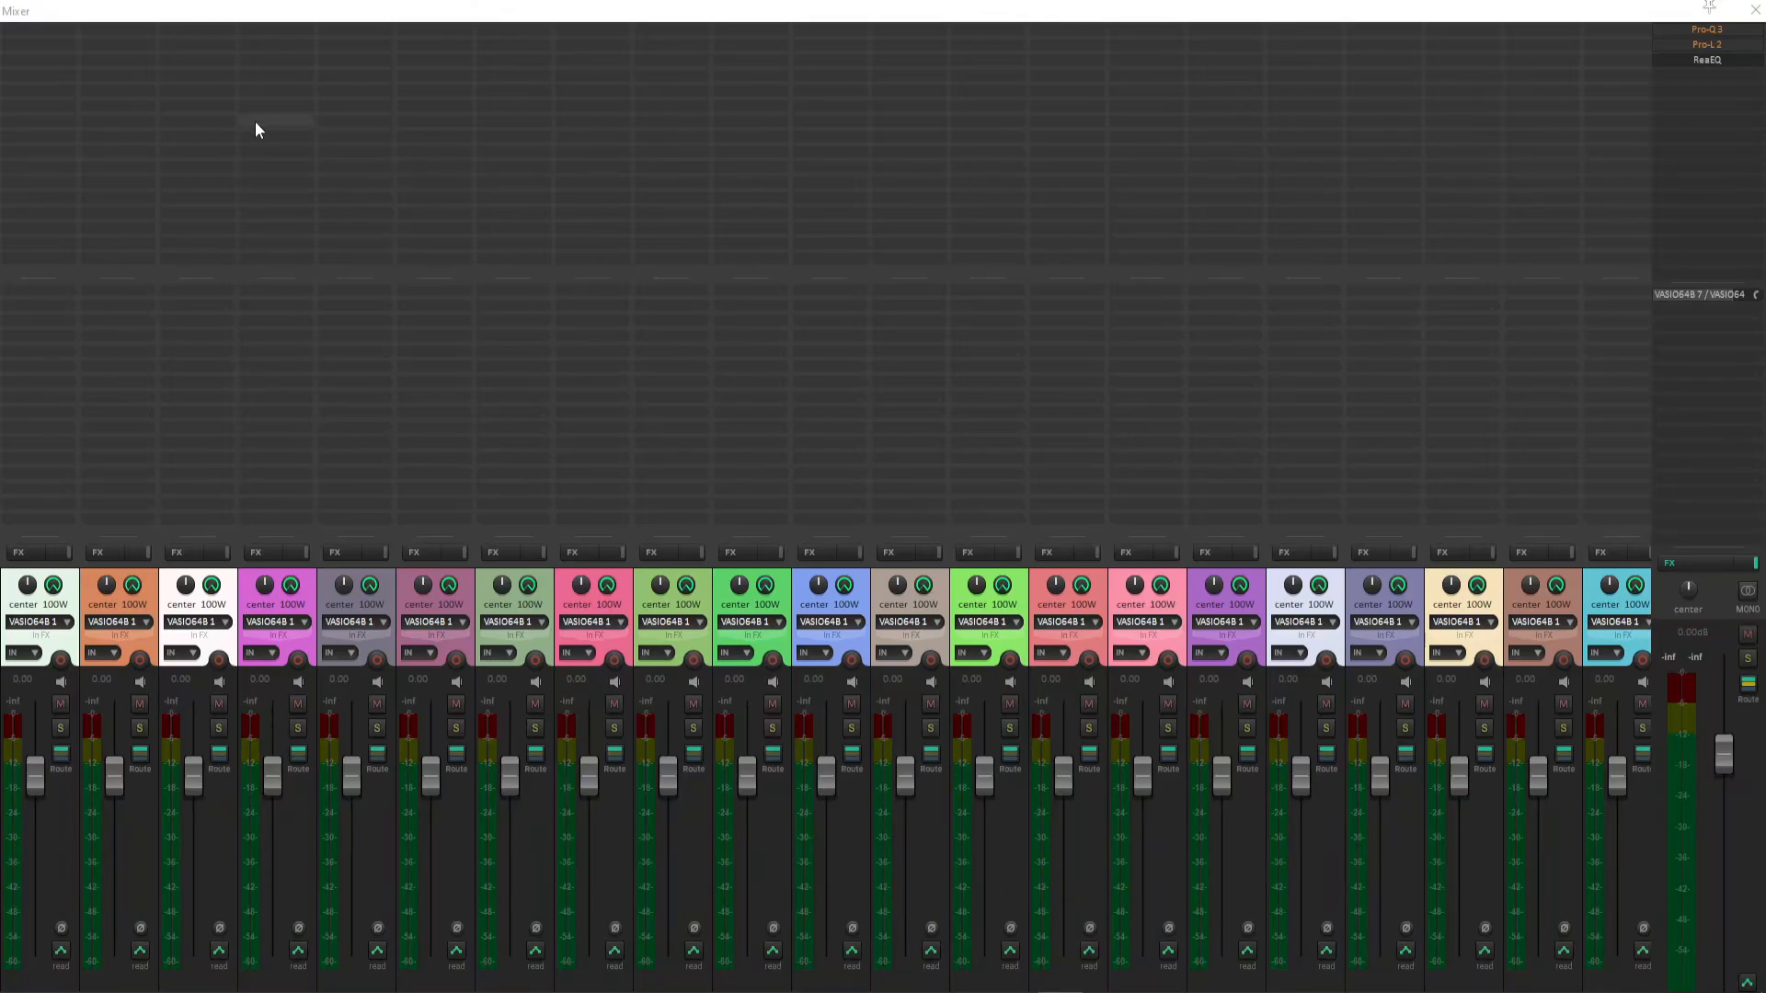
- Add ReaDelay (ReaPlugs Edition) (Cockos) to track 1's first insert slot and move its floating window over the middle of the mixer
left_click(41, 32)
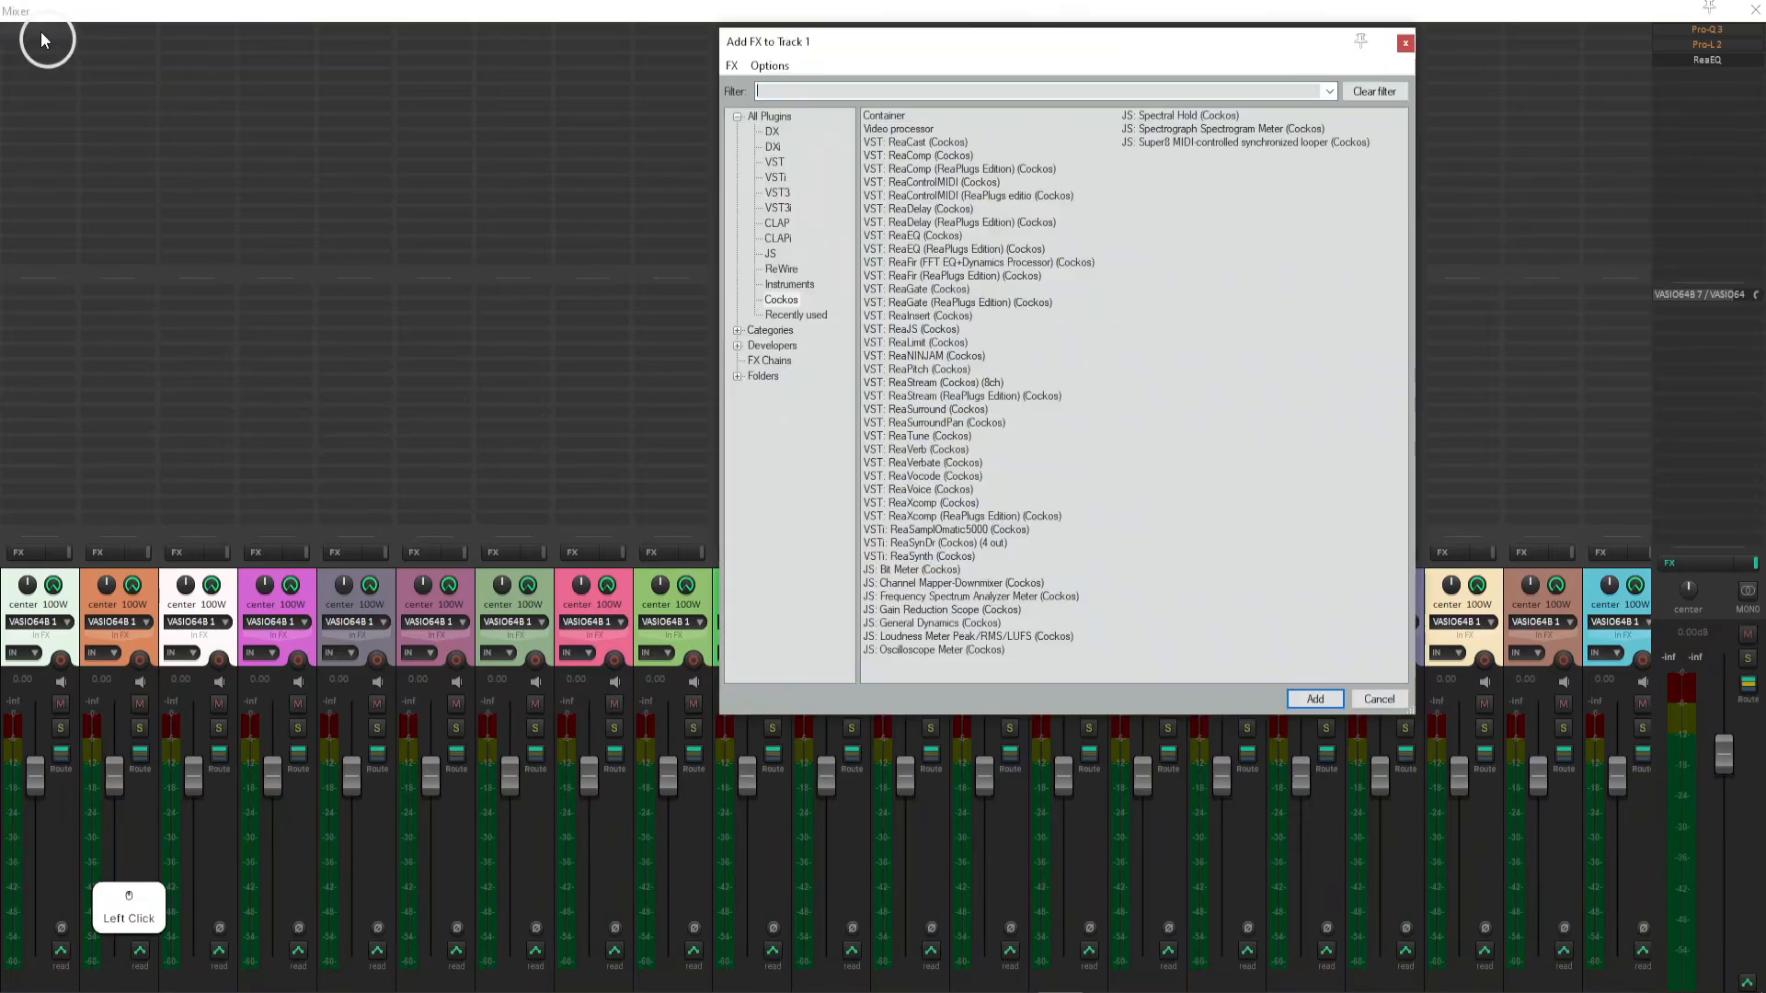
double_click(929, 223)
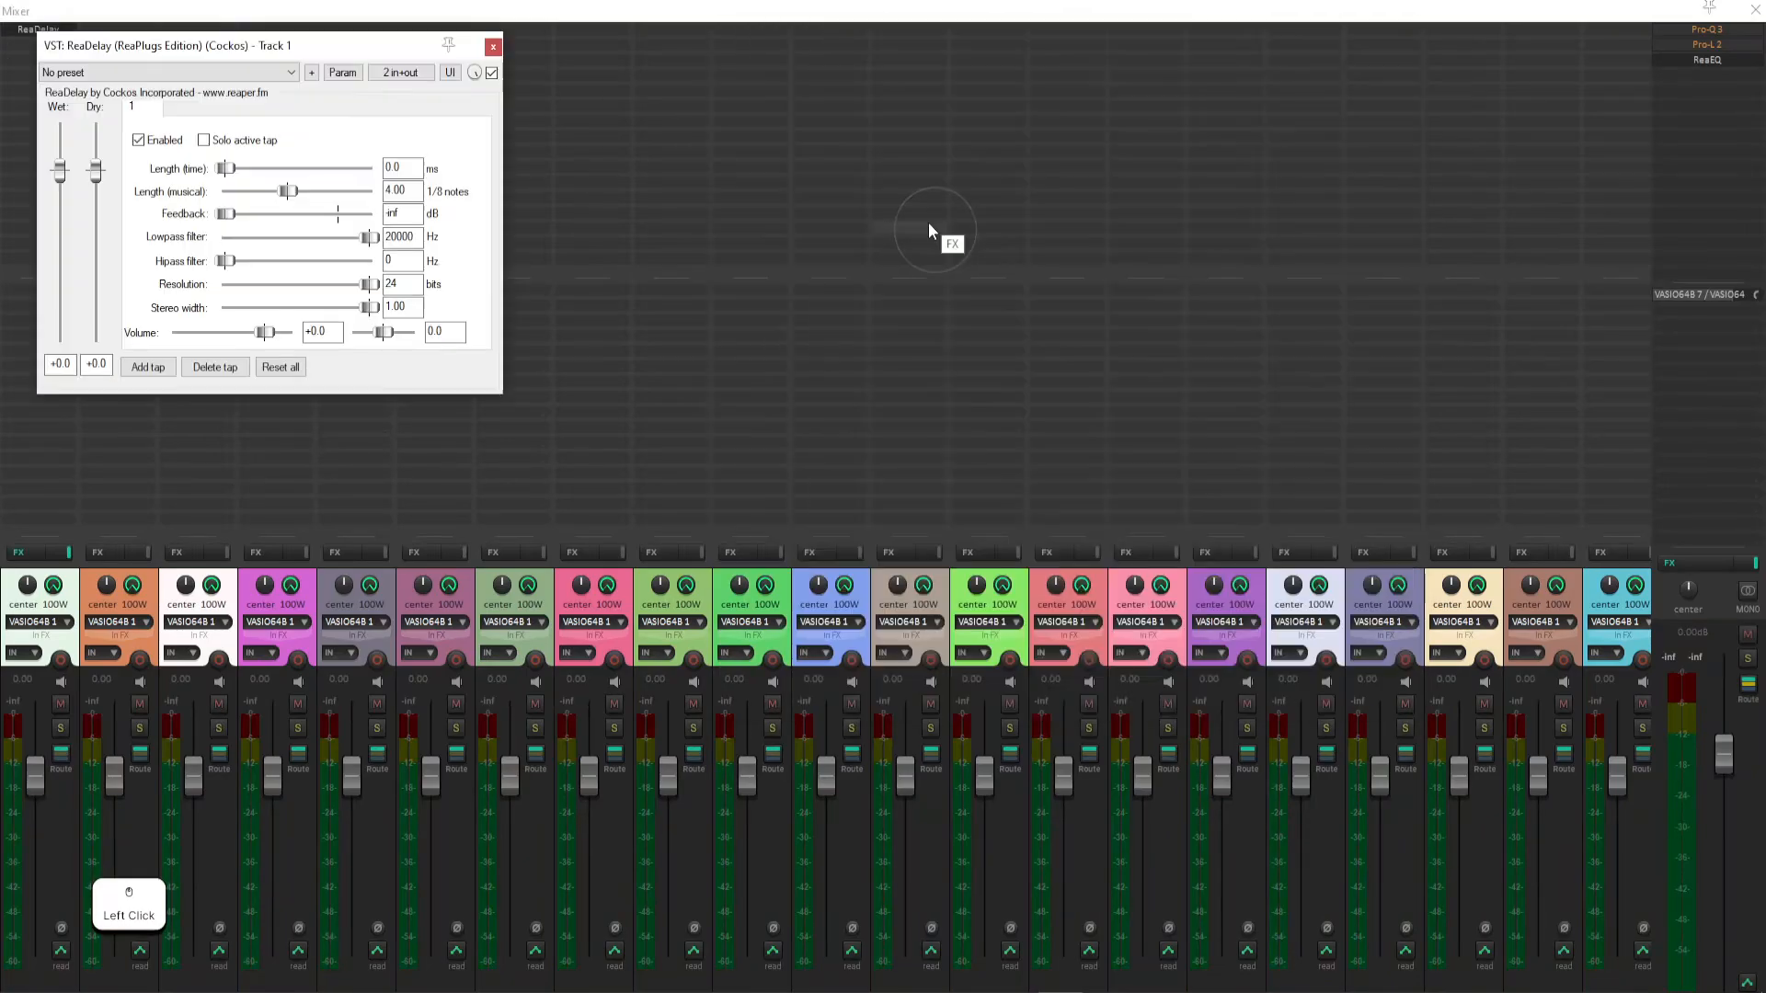
left_click_drag(368, 60, 1083, 209)
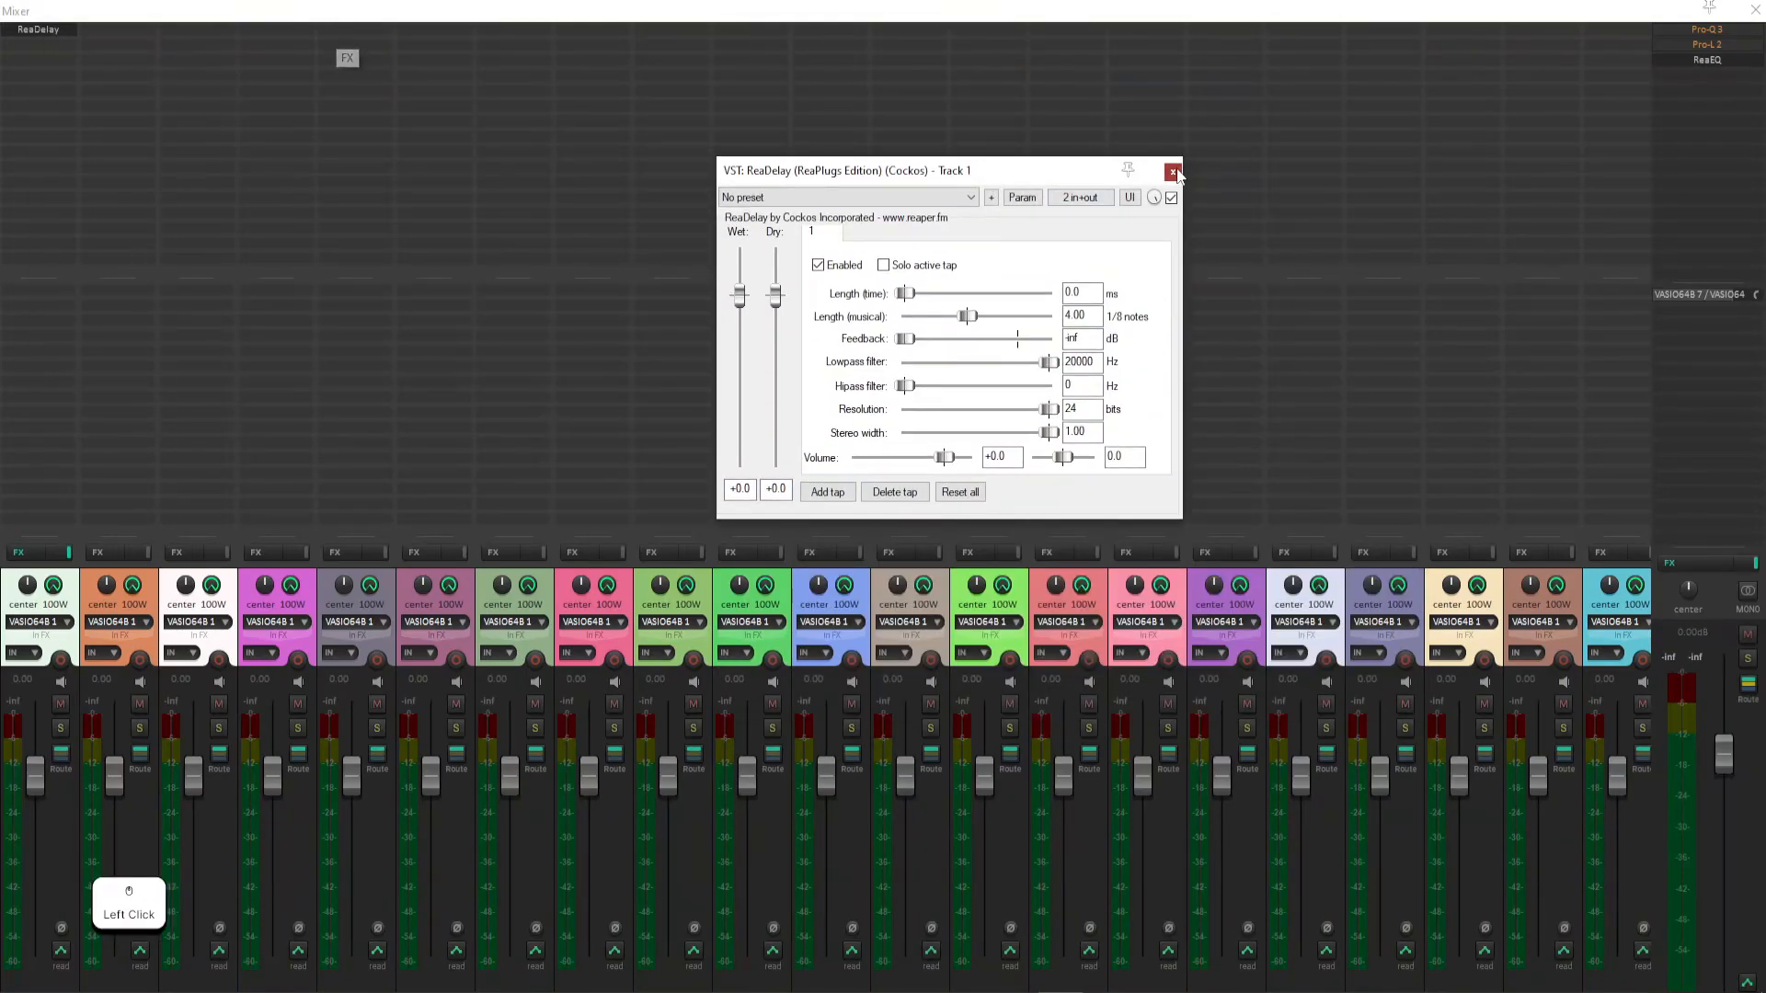
- Open and close ReaDelay's floating window from track 1's insert, then view the insert's context options and dismiss them
left_click(55, 28)
left_click(46, 25)
left_click(47, 26)
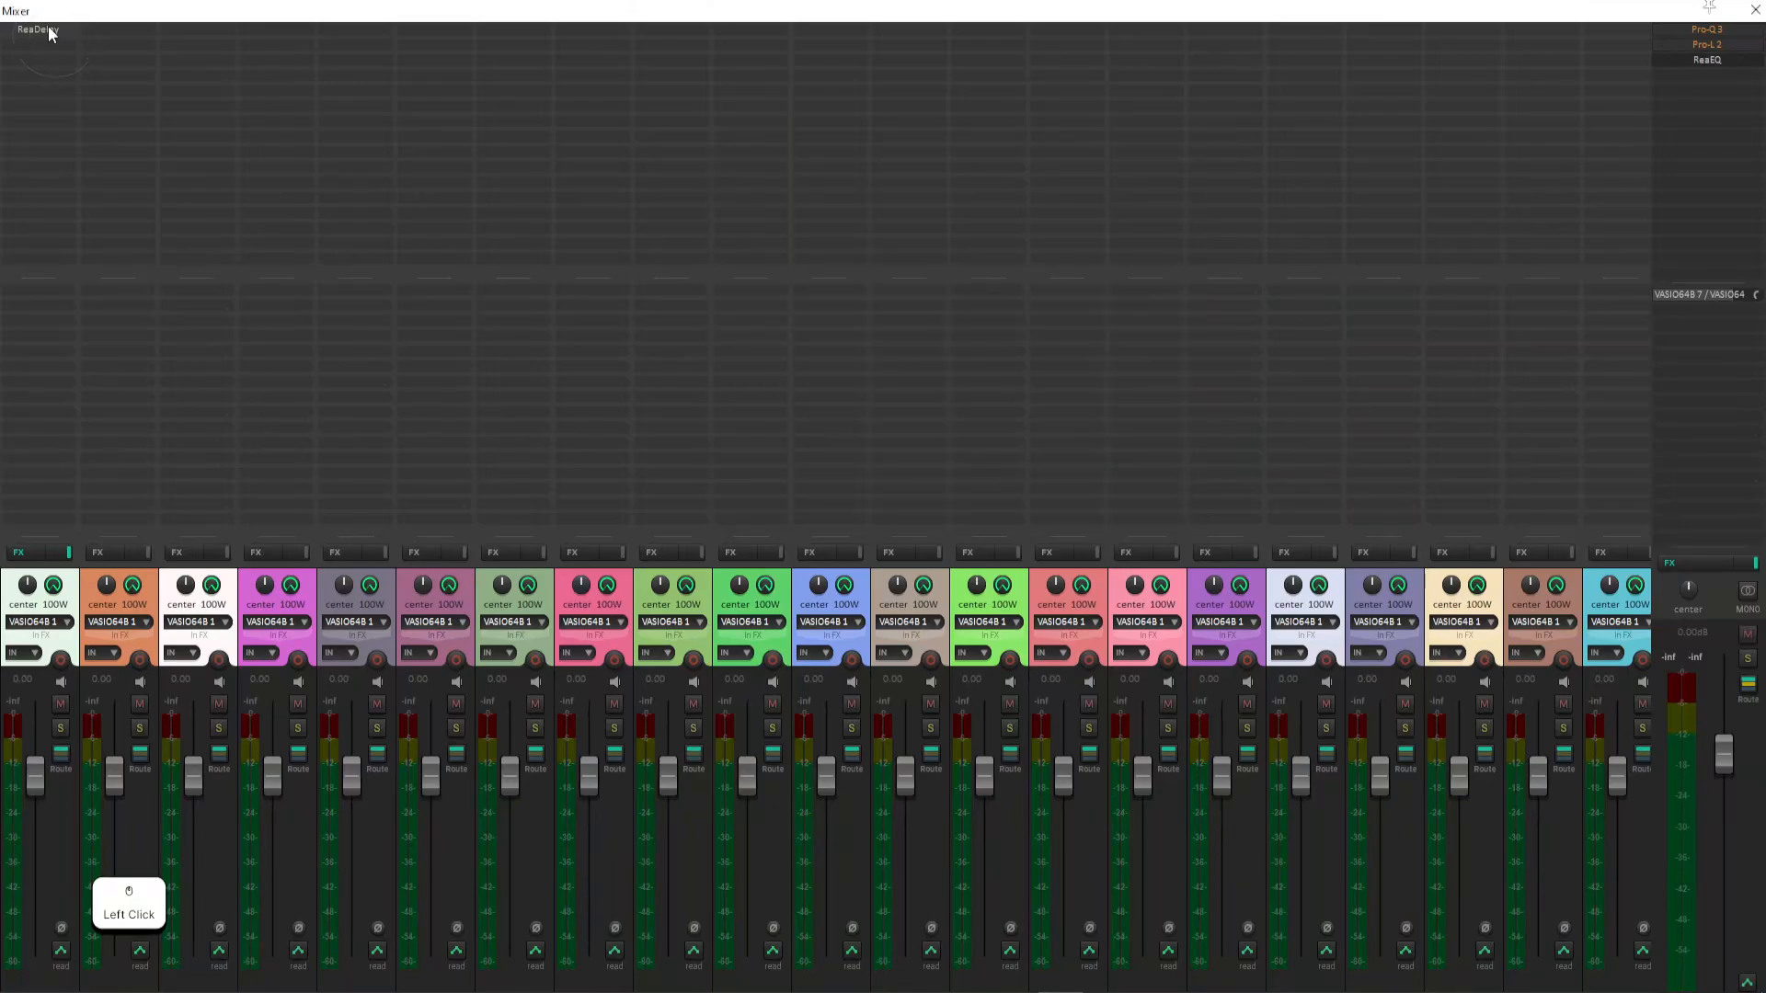
right_click(48, 26)
left_click(48, 25)
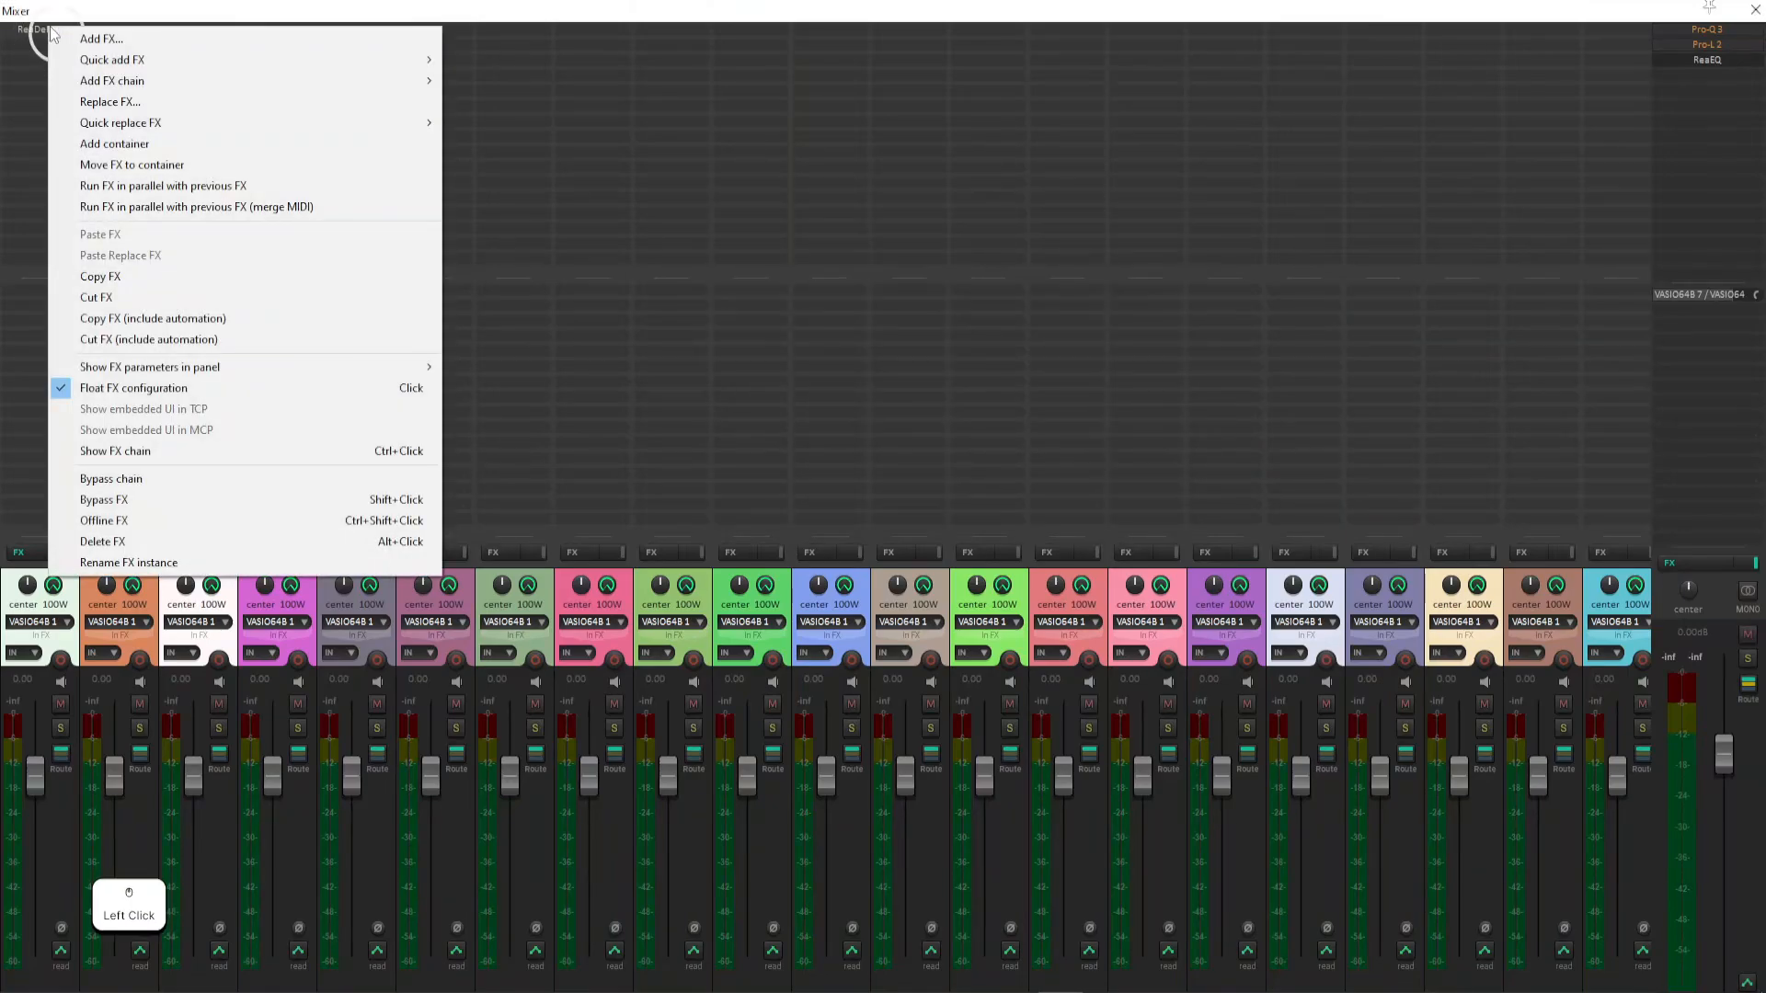
left_click(606, 277)
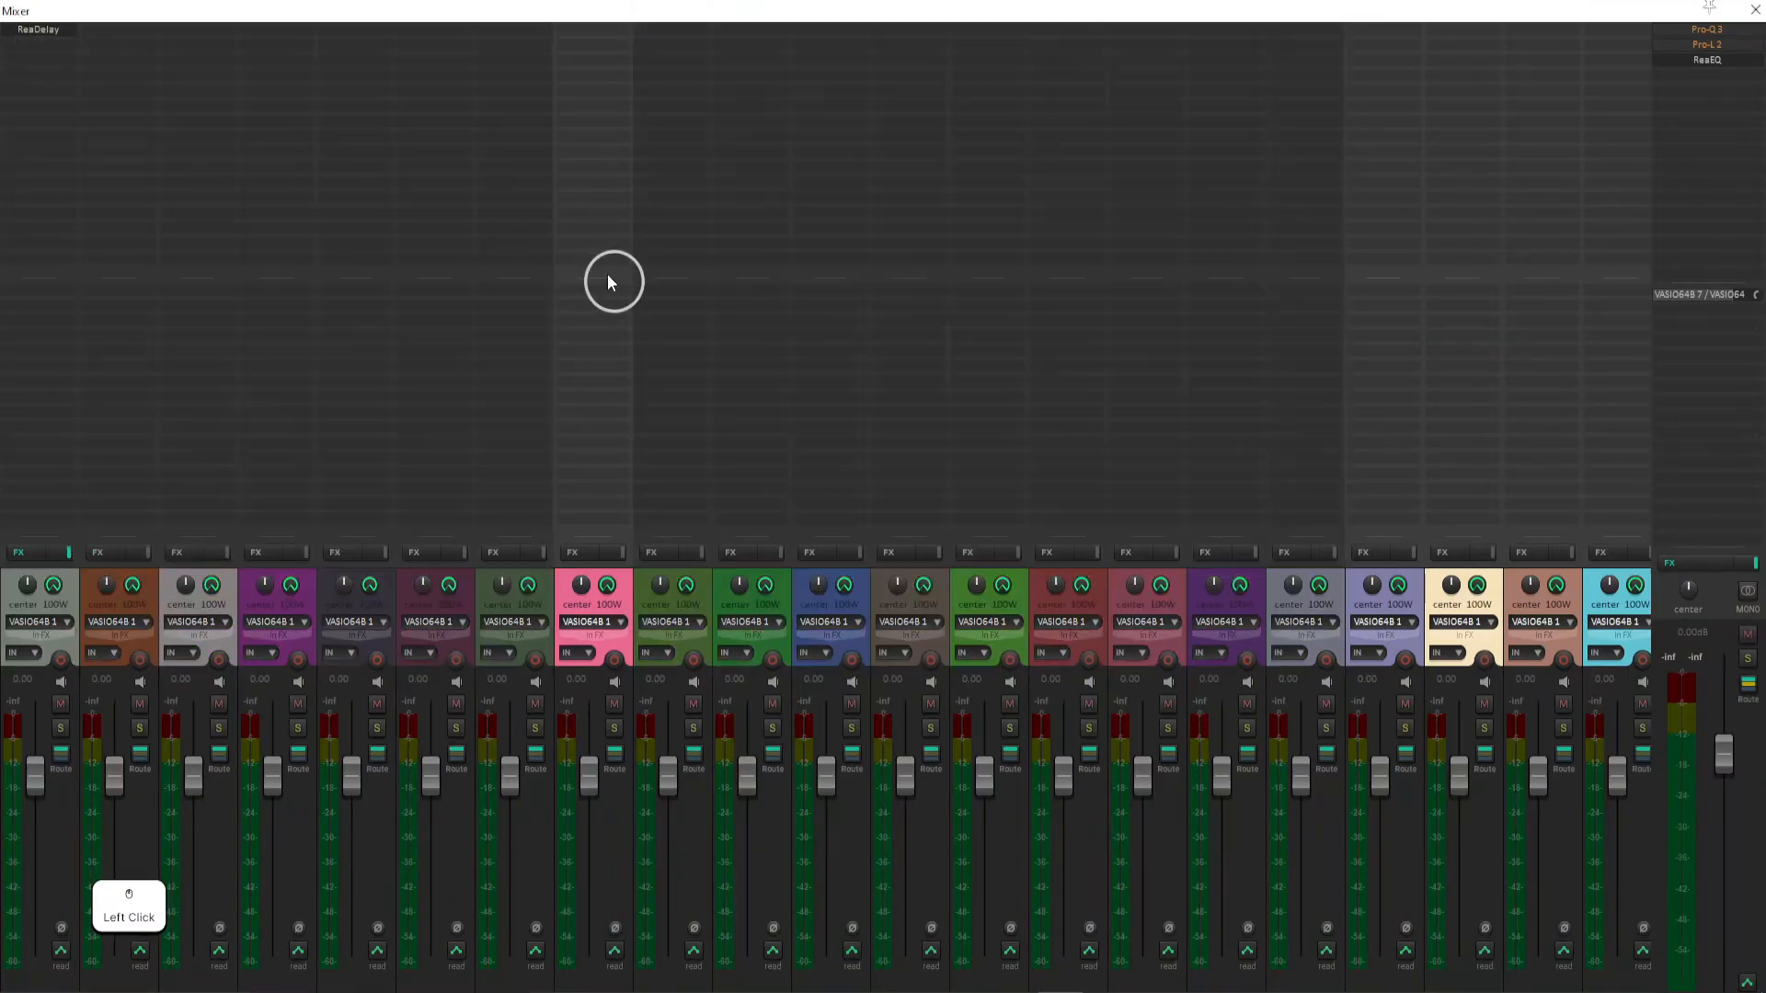
- Open track 1's routing window from its first send slot, view the send and hardware output options, and close it
left_click(38, 294)
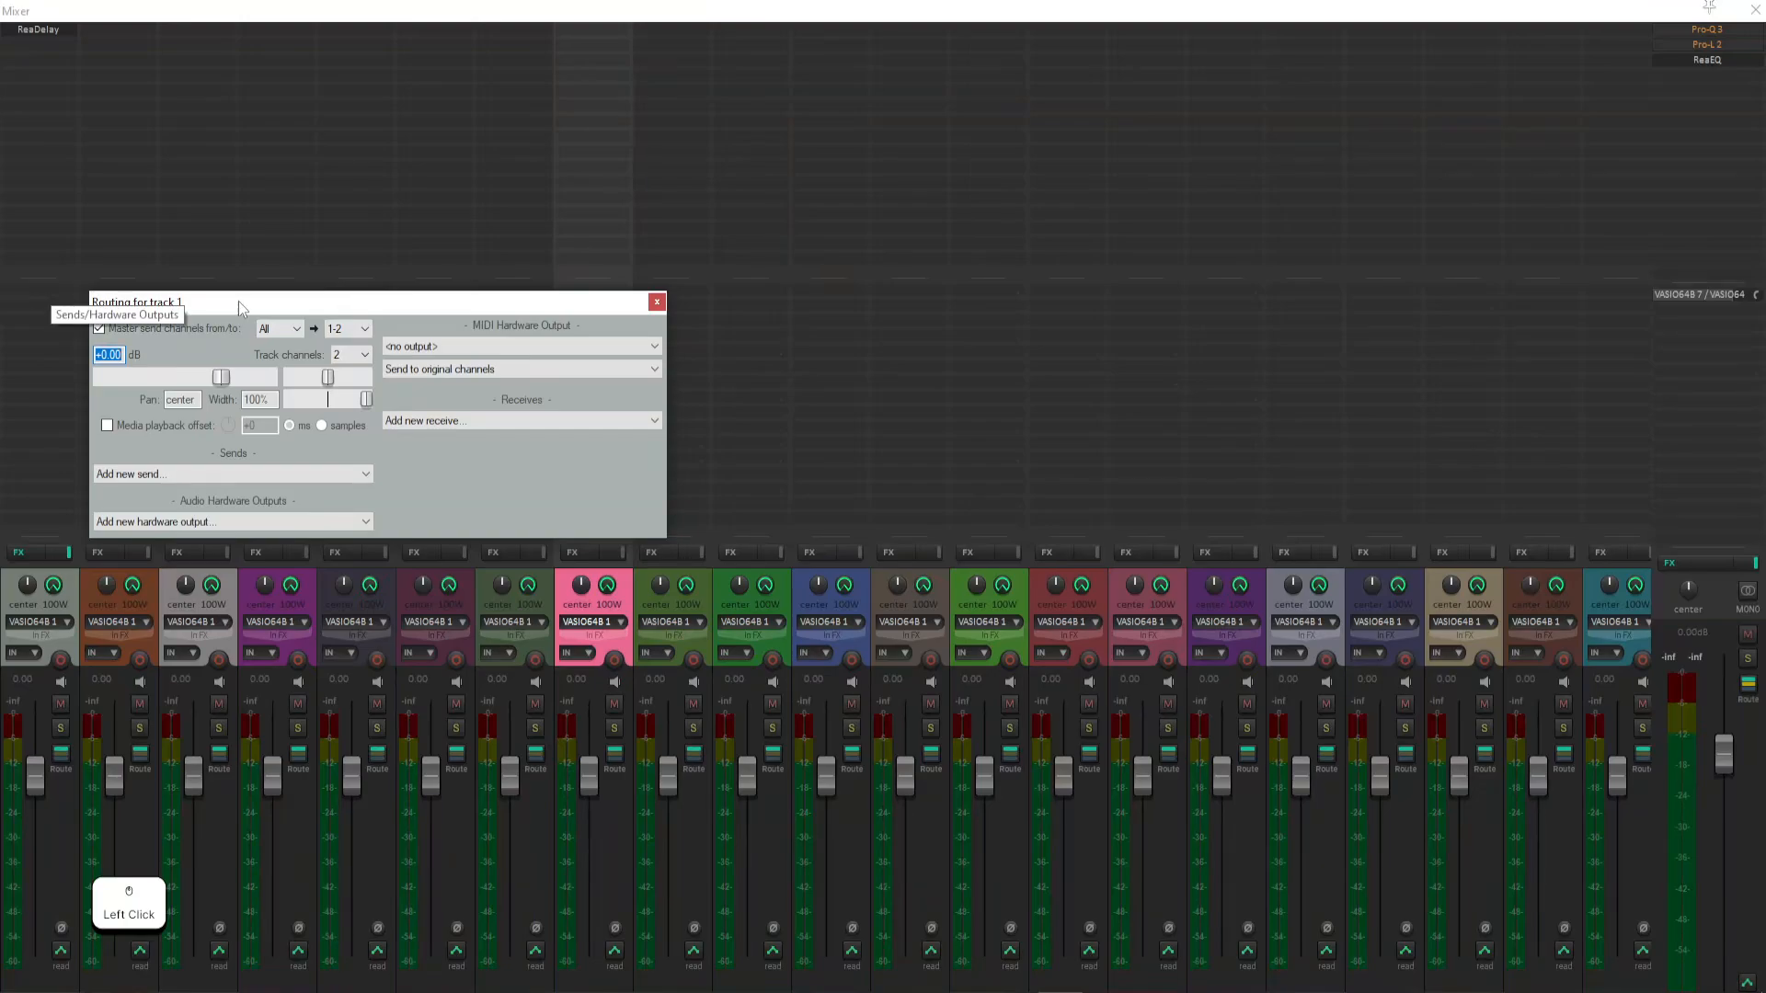
left_click_drag(239, 302, 799, 247)
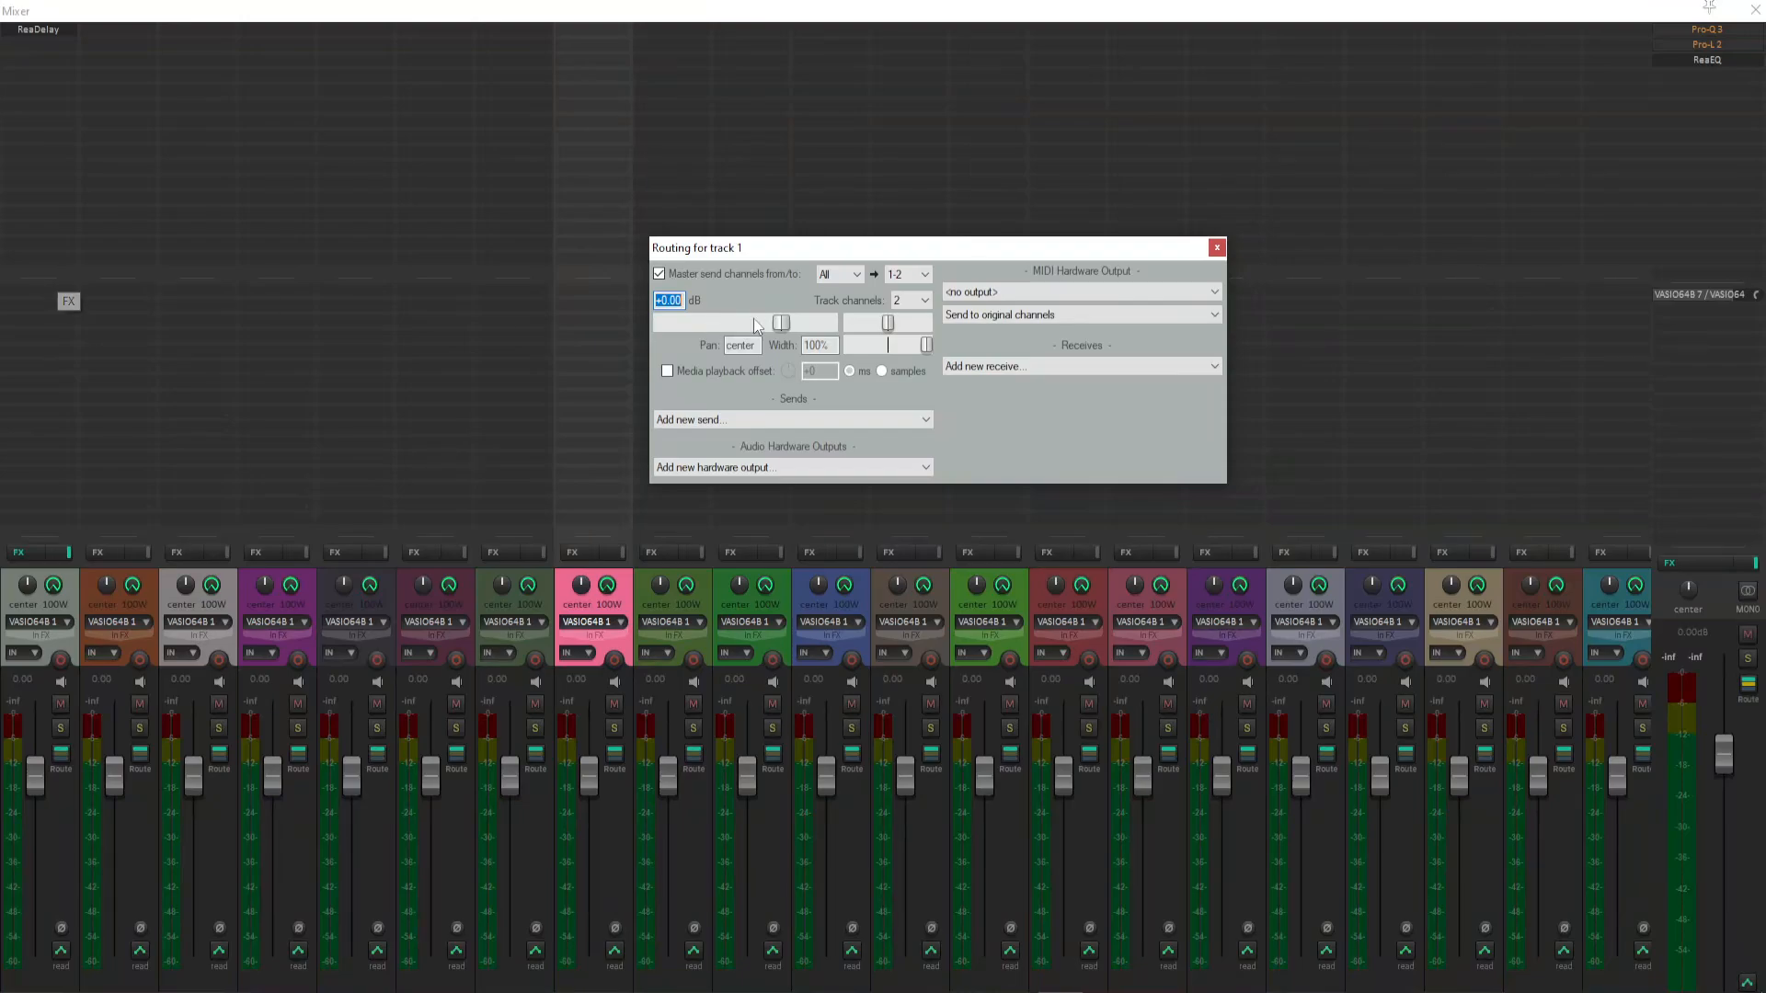
left_click(1217, 248)
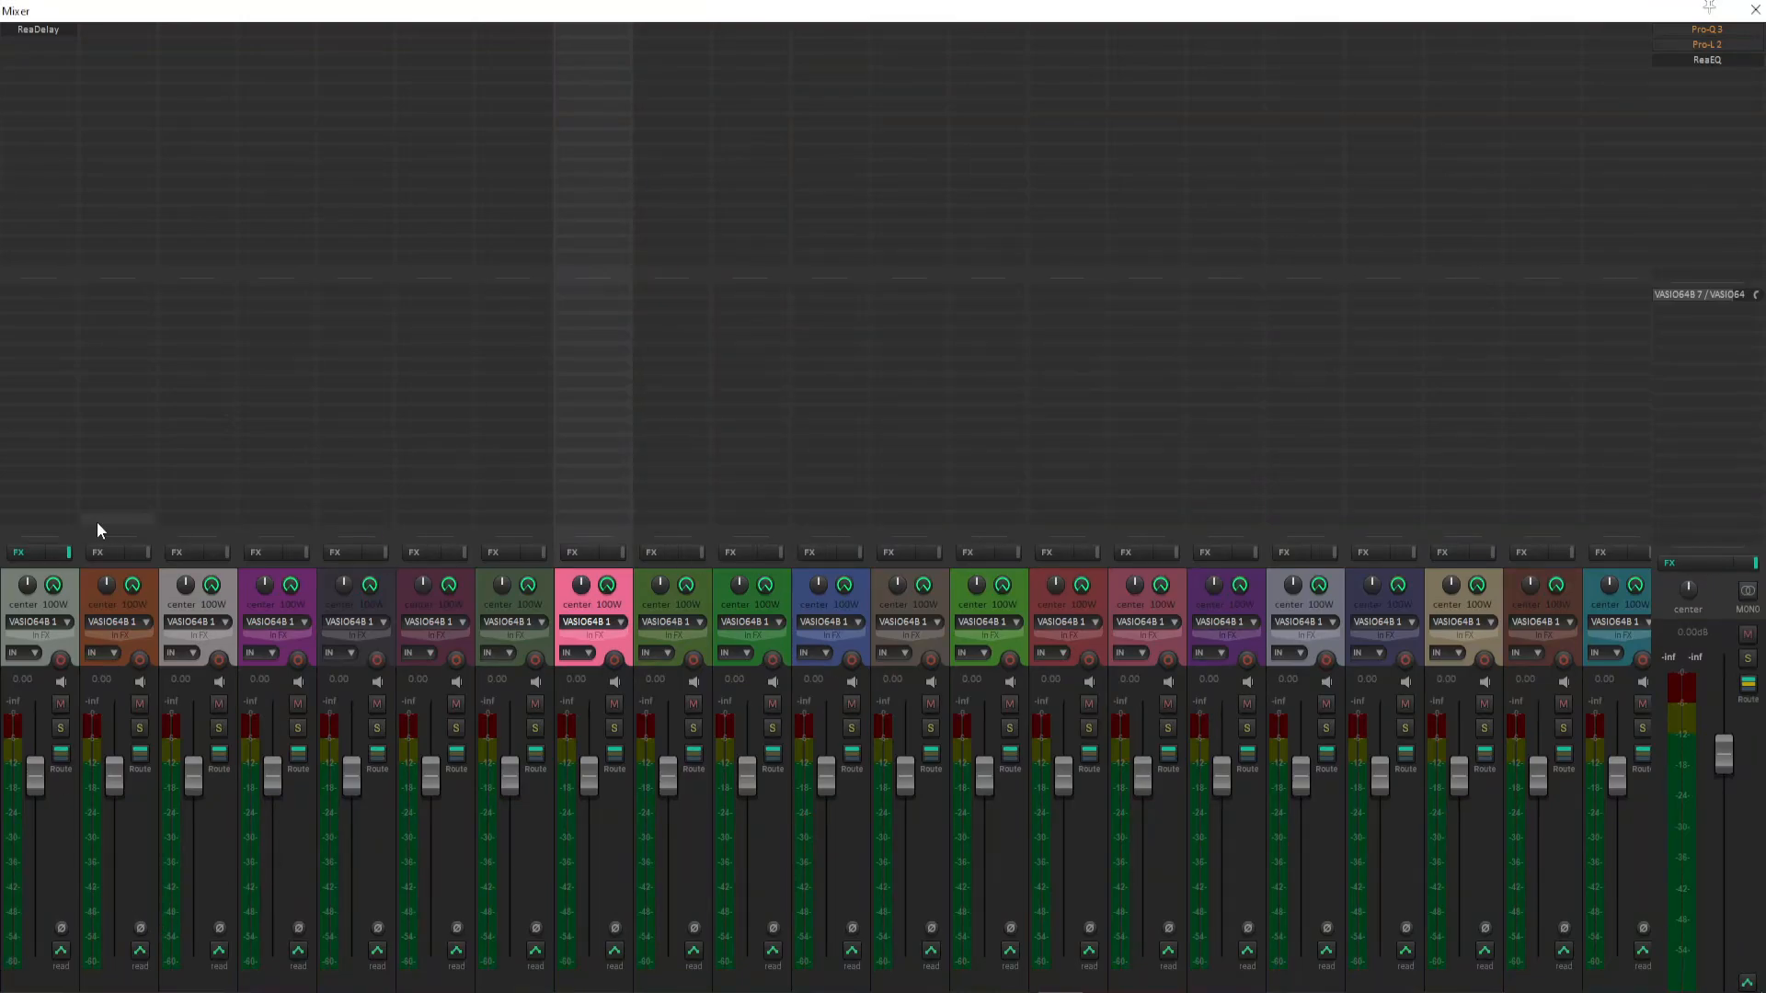
- Bypass track 1's FX chain, then add ReaGate (ReaPlugs Edition) (Cockos) to track 3 and bypass that chain too
left_click(69, 552)
left_click(209, 552)
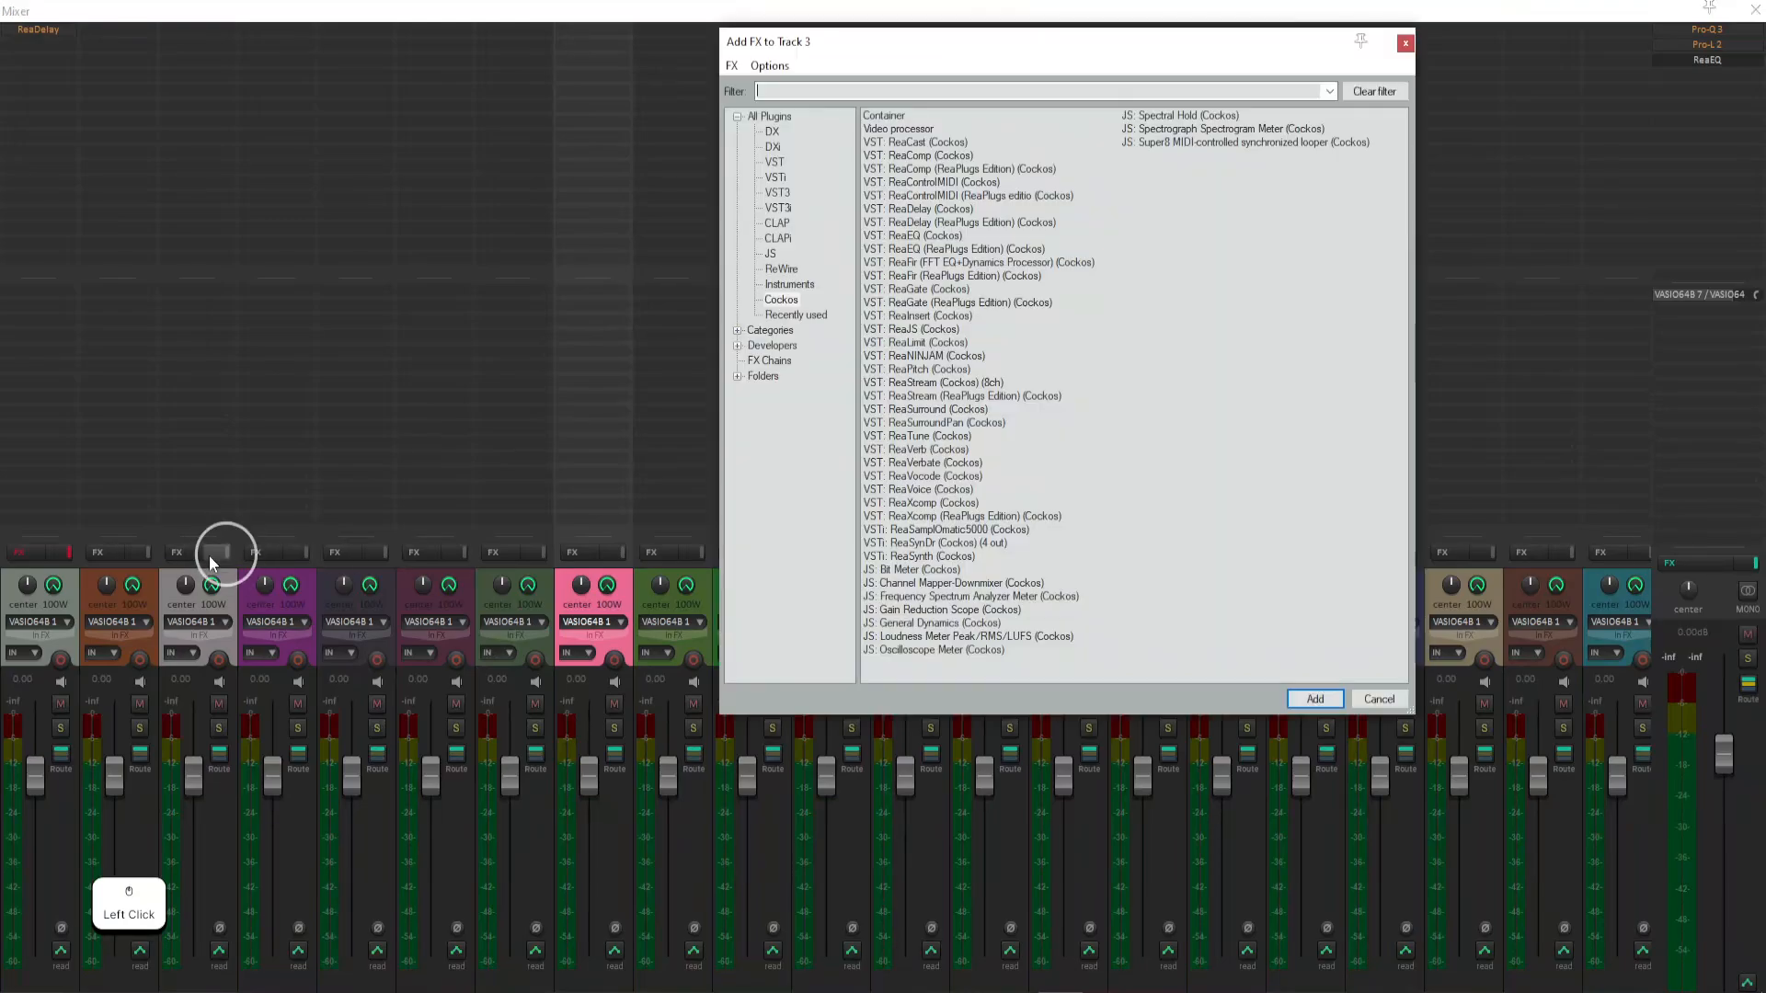
double_click(923, 303)
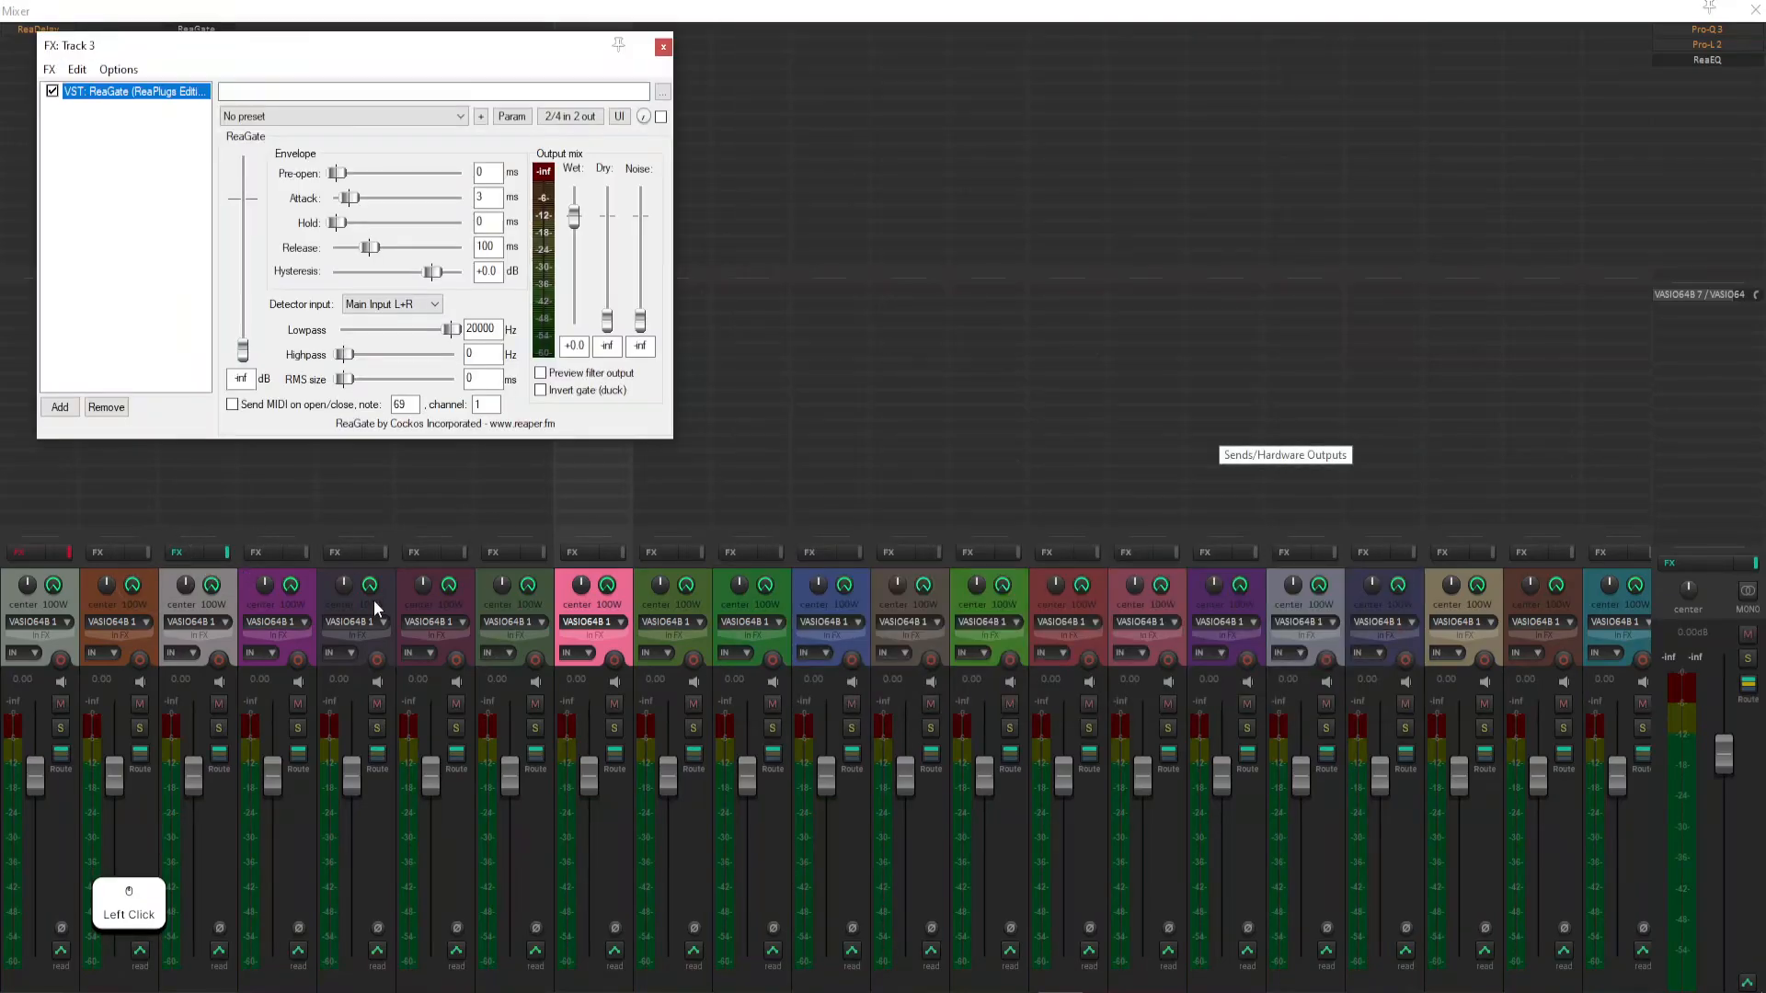
left_click(219, 556)
left_click(225, 553)
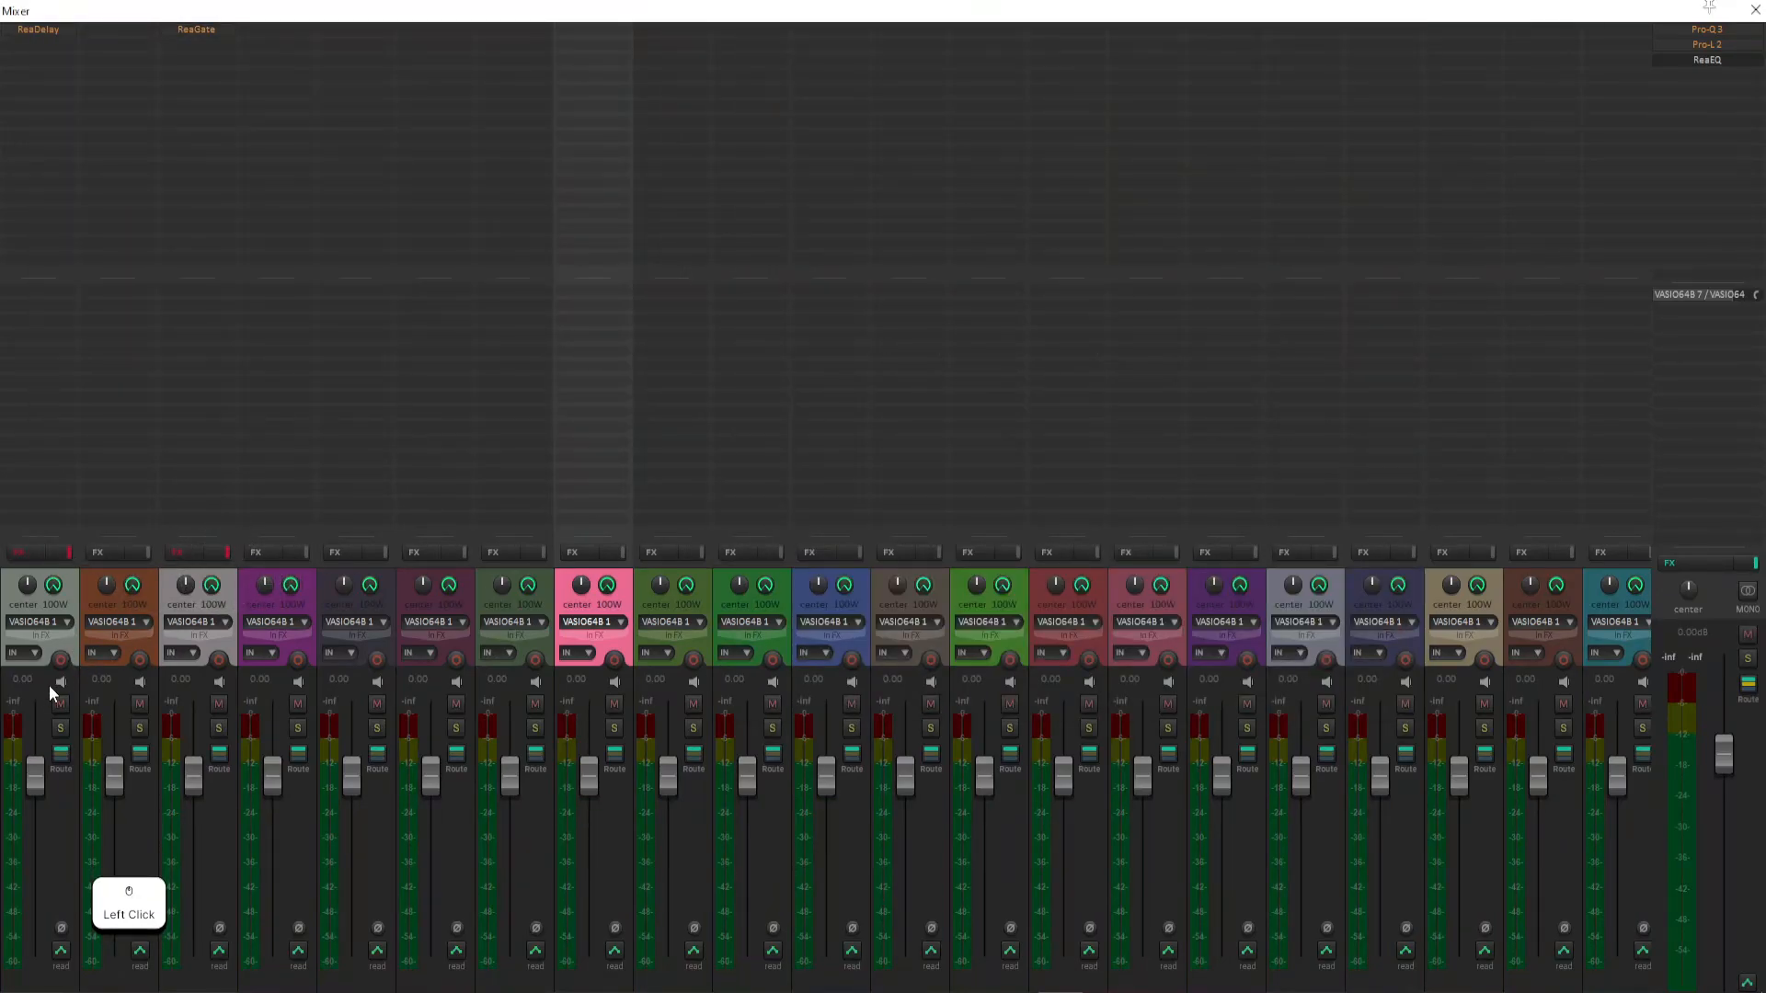
- Pan track 1 fully left and track 2 fully right, then return track 1's pan to center
left_click_drag(30, 593, 12, 800)
left_click_drag(105, 586, 84, 317)
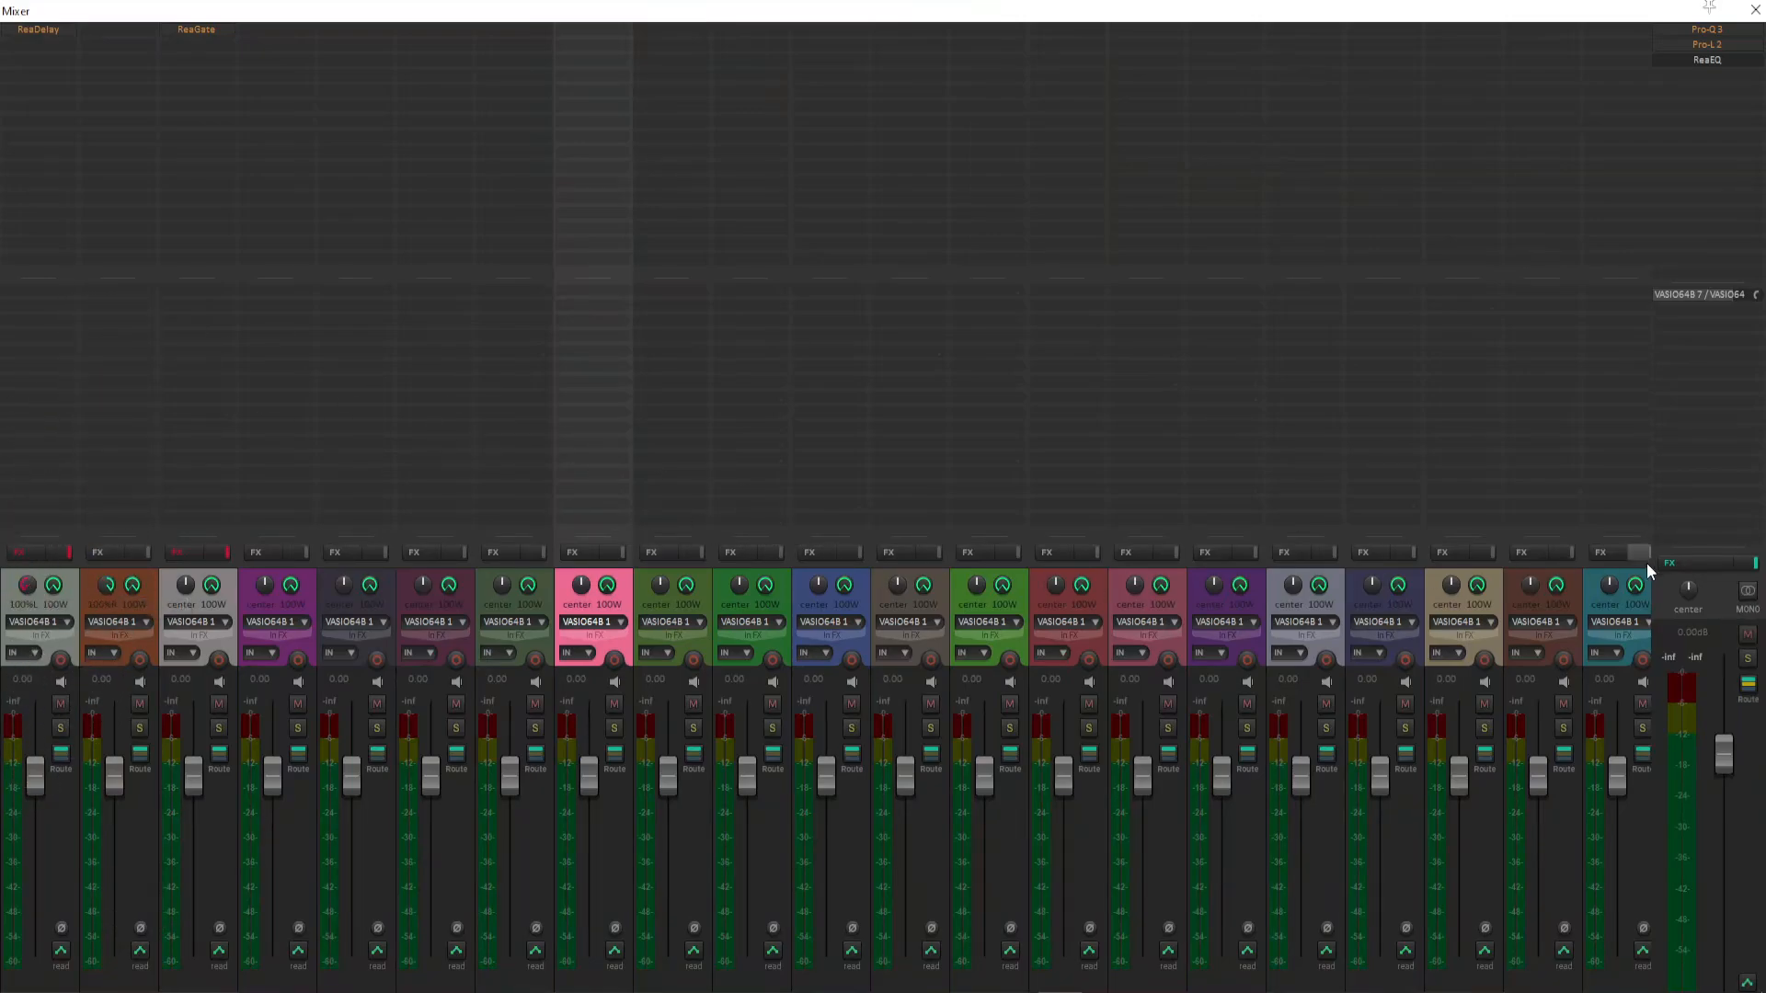
scroll(1285, 750, "down", 6)
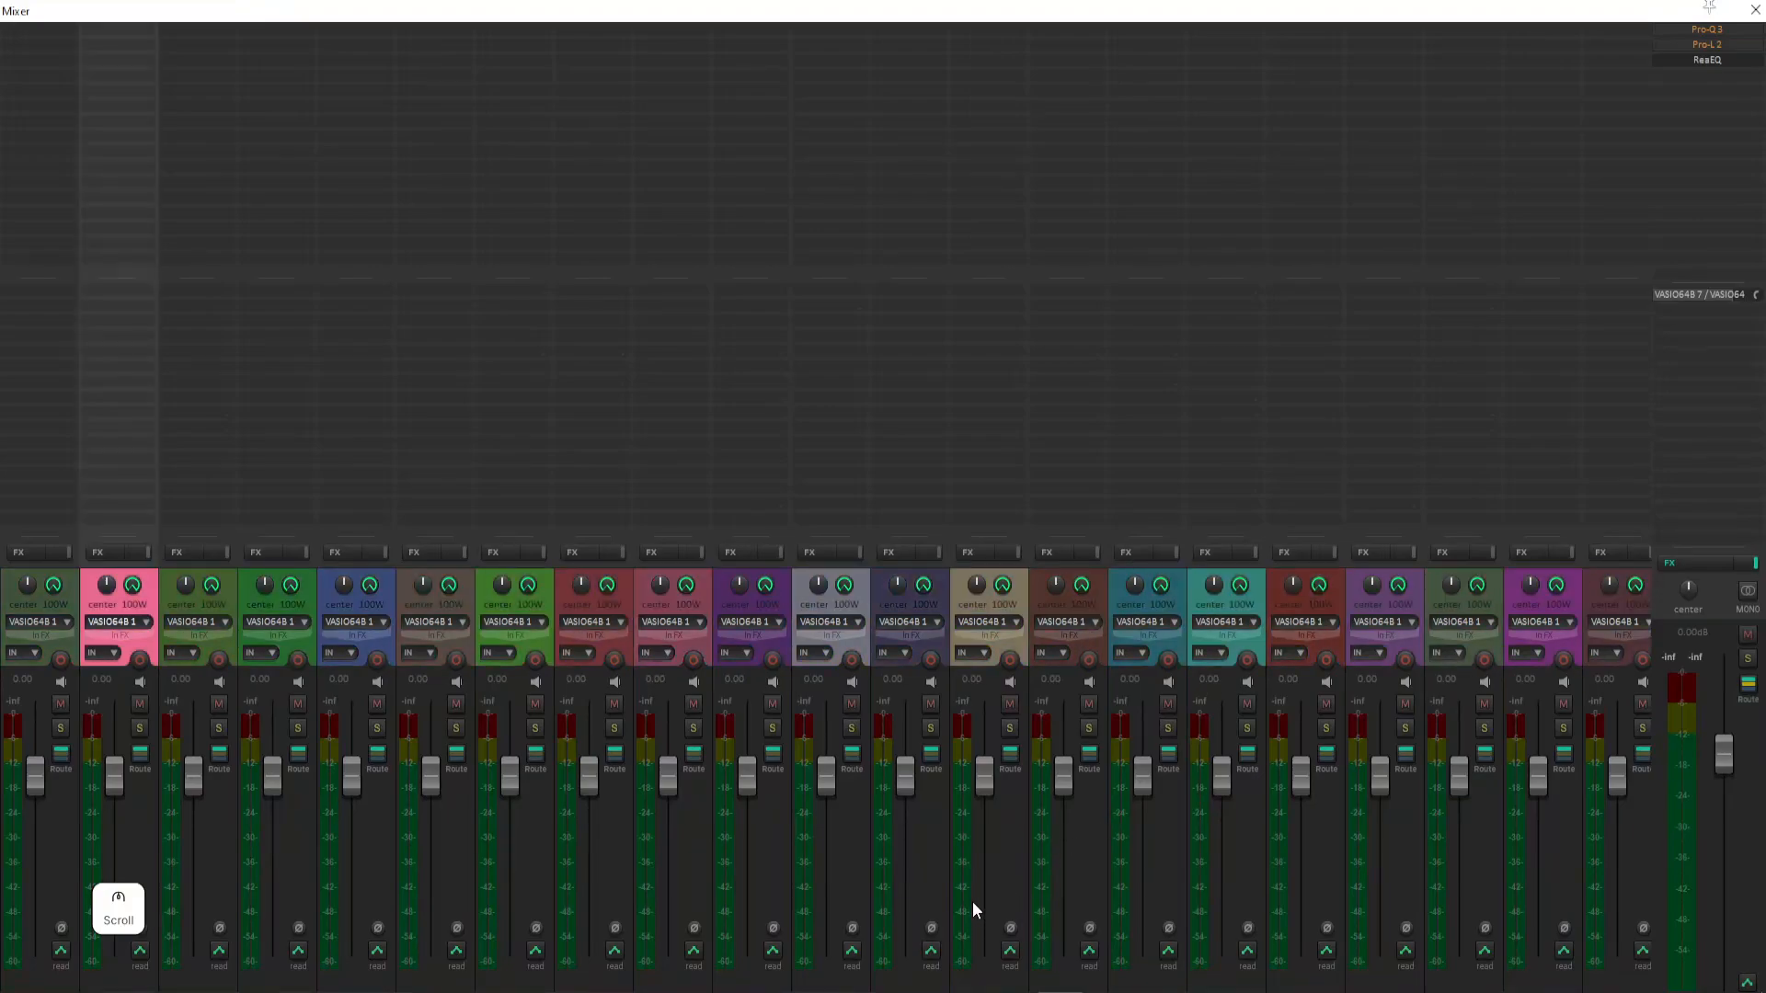
scroll(973, 911, "up", 6)
double_click(28, 587)
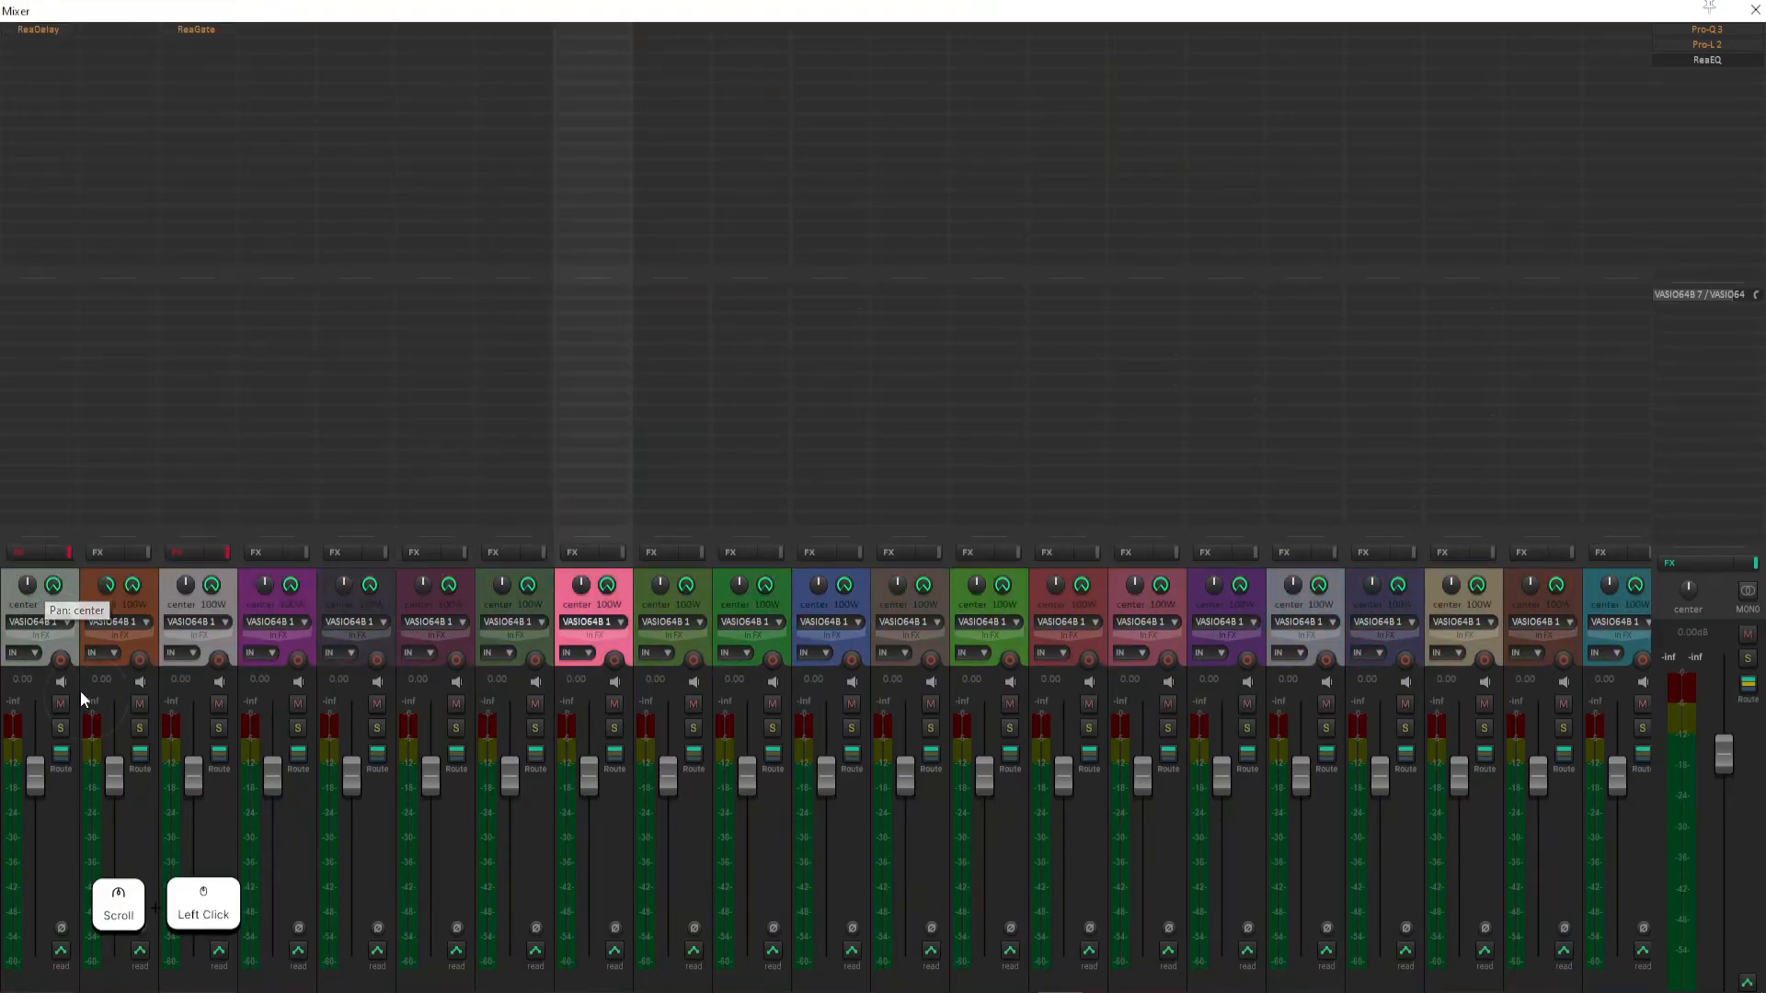
- Try adjusting the stereo width of track 1
mouse_move(55, 591)
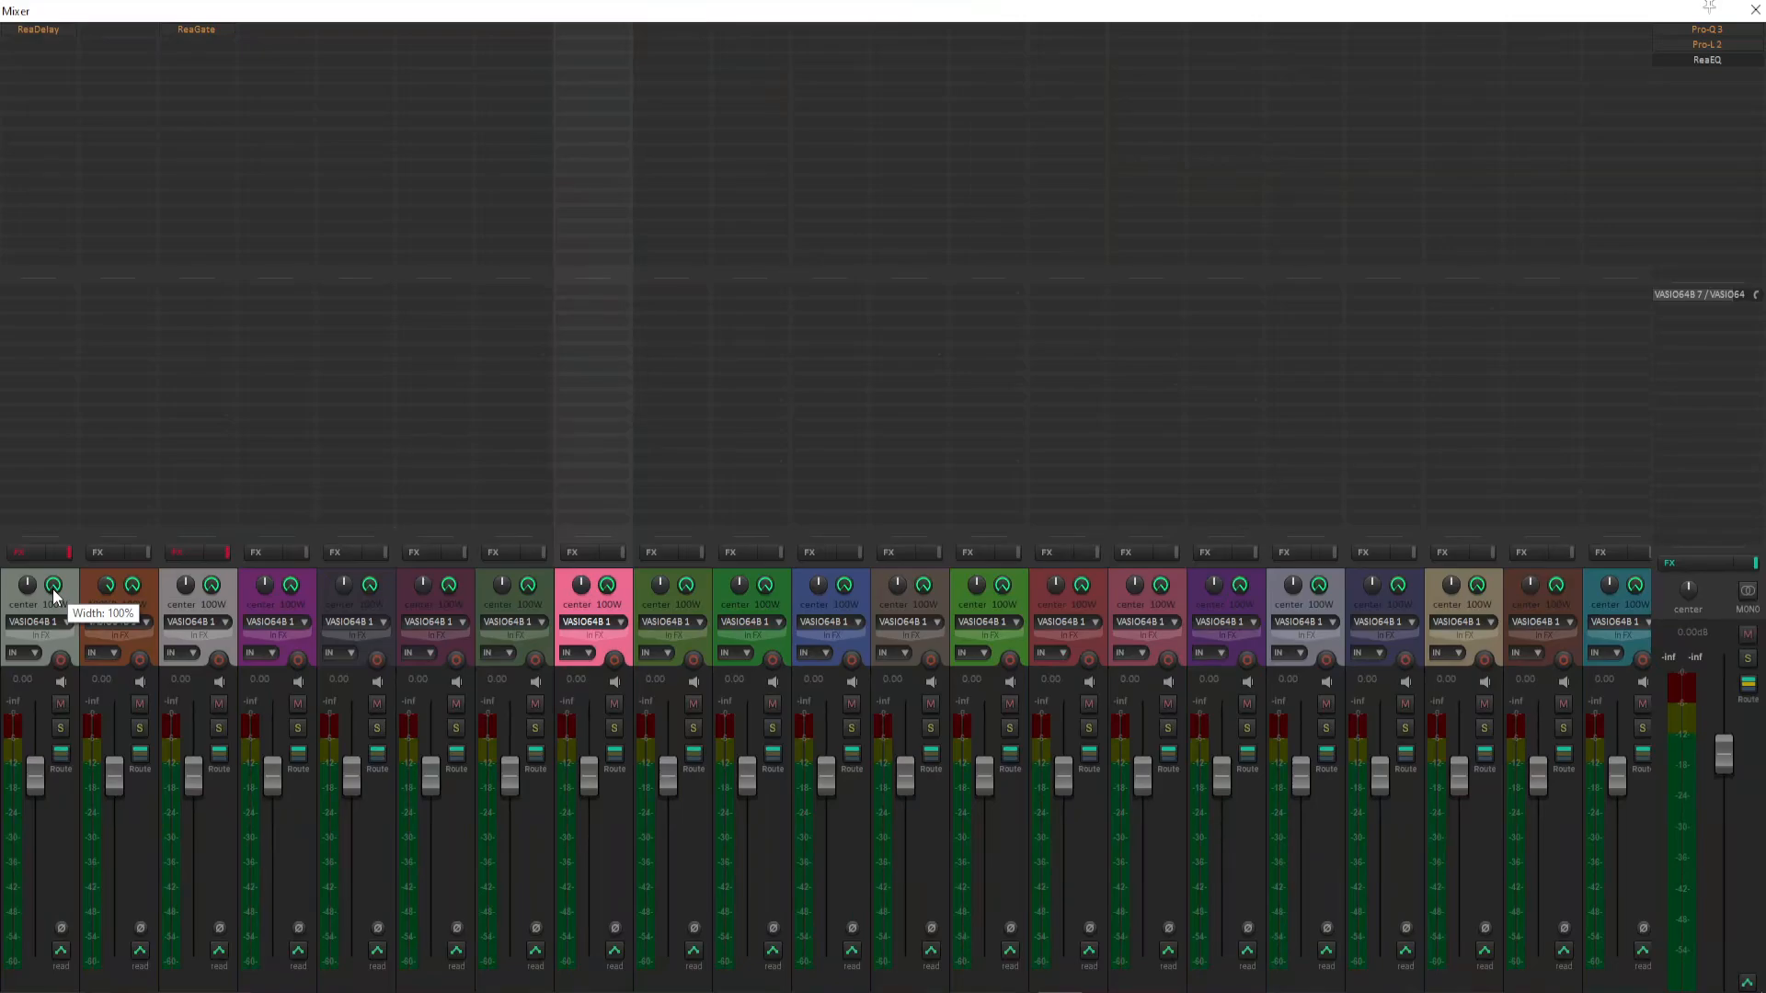
left_click_drag(55, 596, 39, 429)
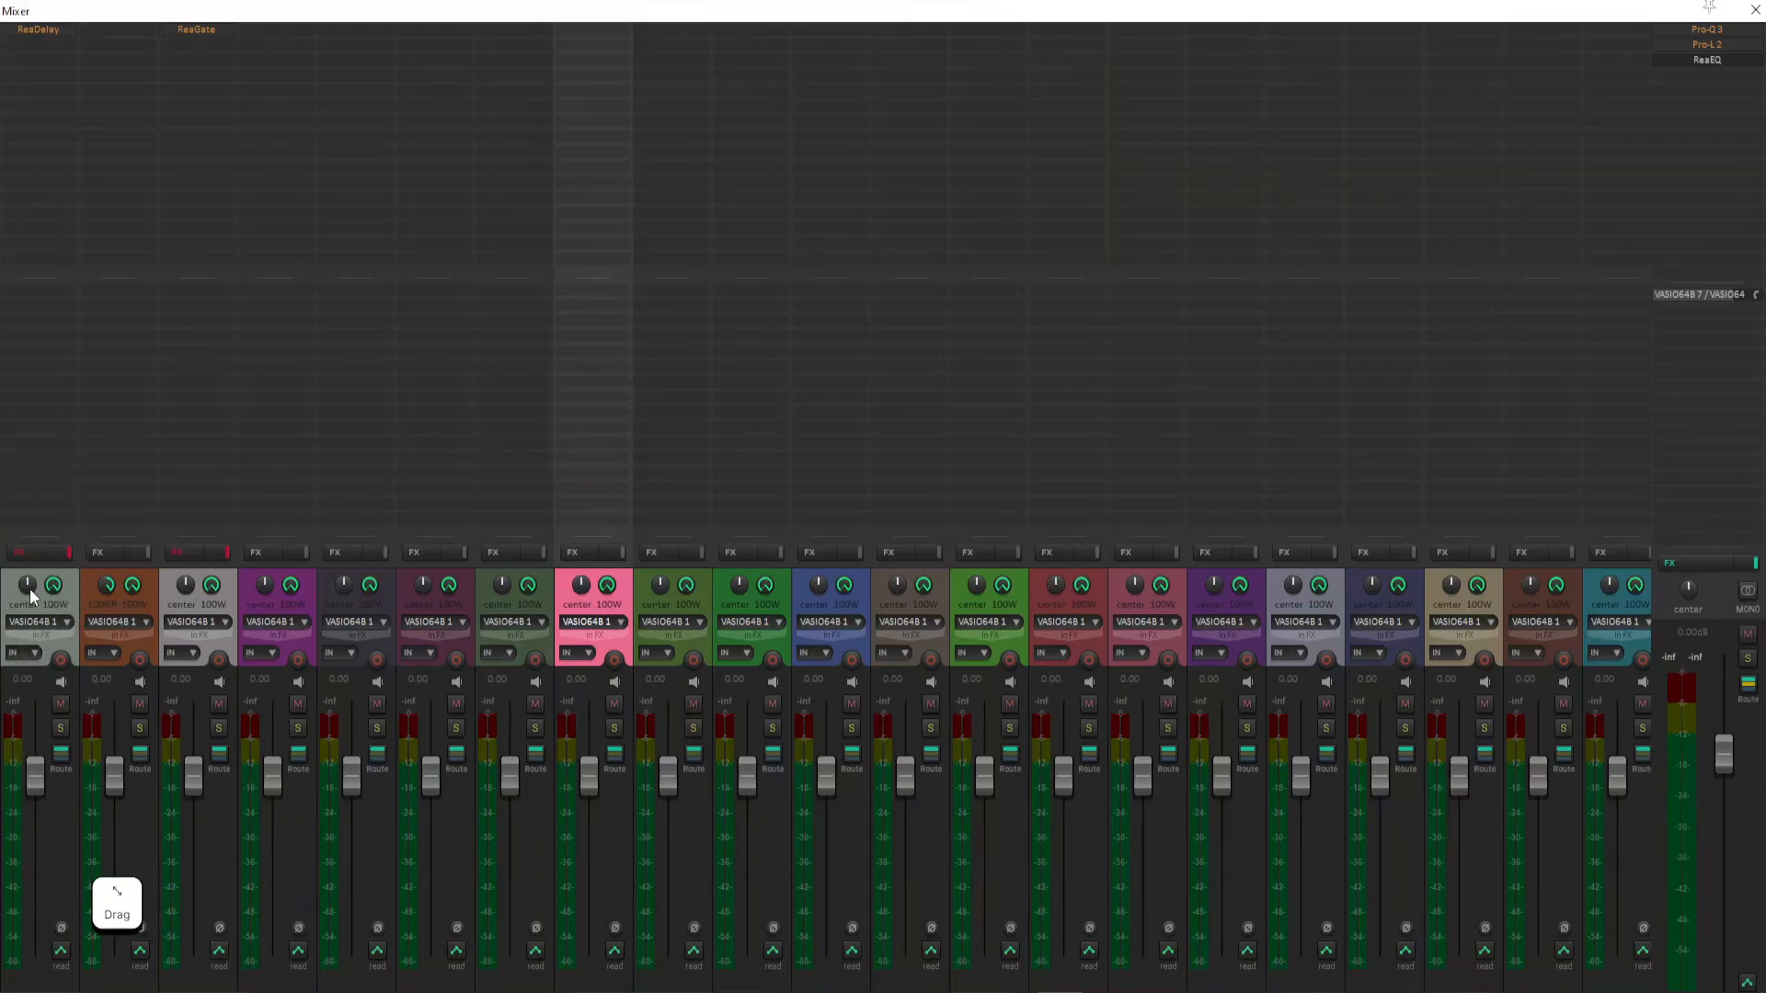
mouse_move(55, 590)
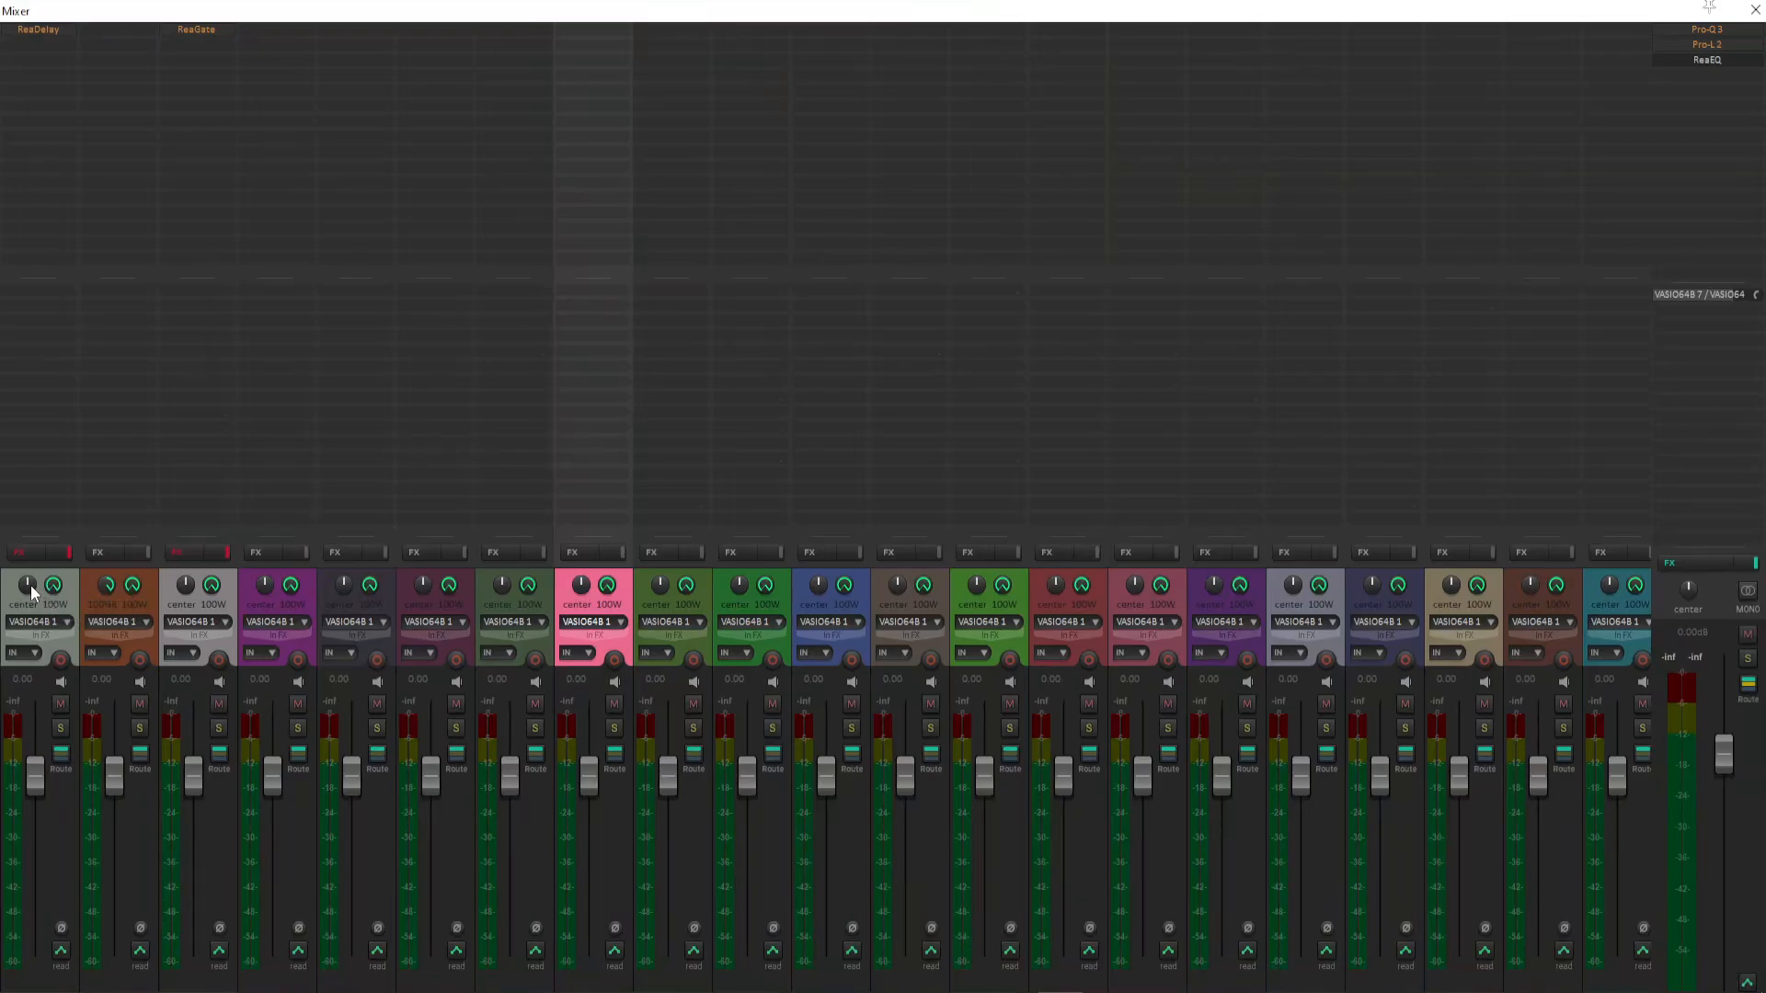
- Set track 1's record input to the mono channel VASIO64B 15
left_click(35, 624)
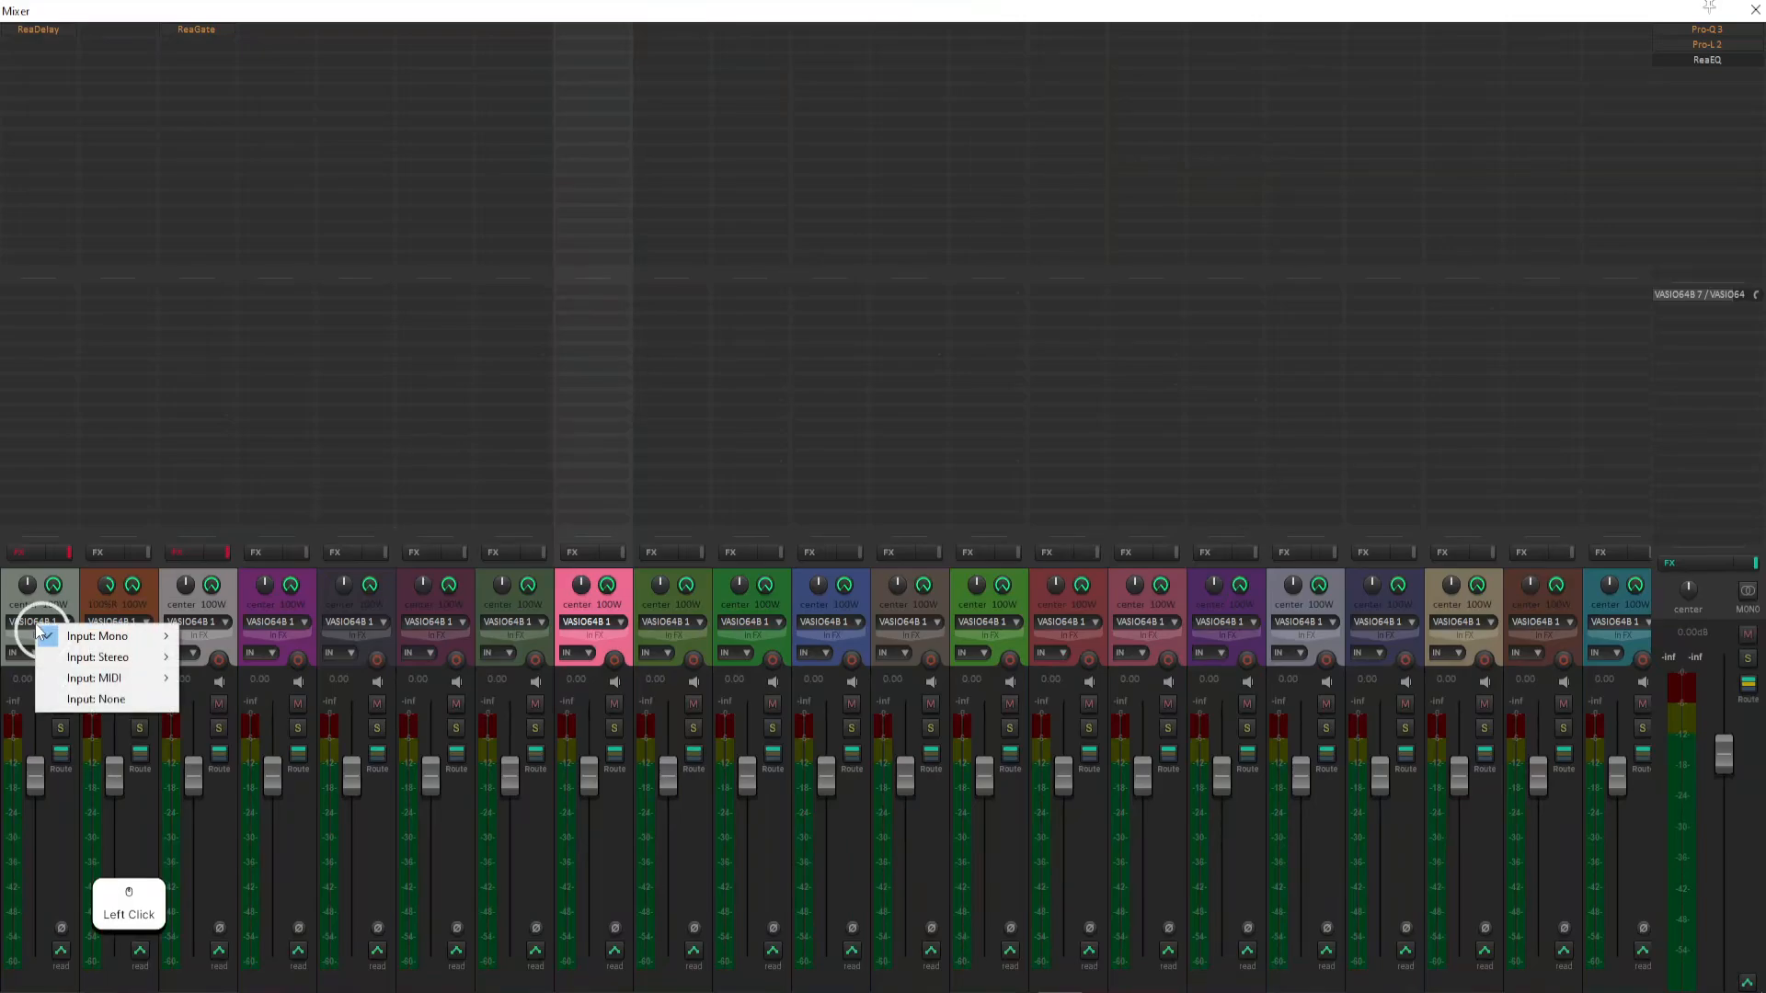
mouse_move(100, 641)
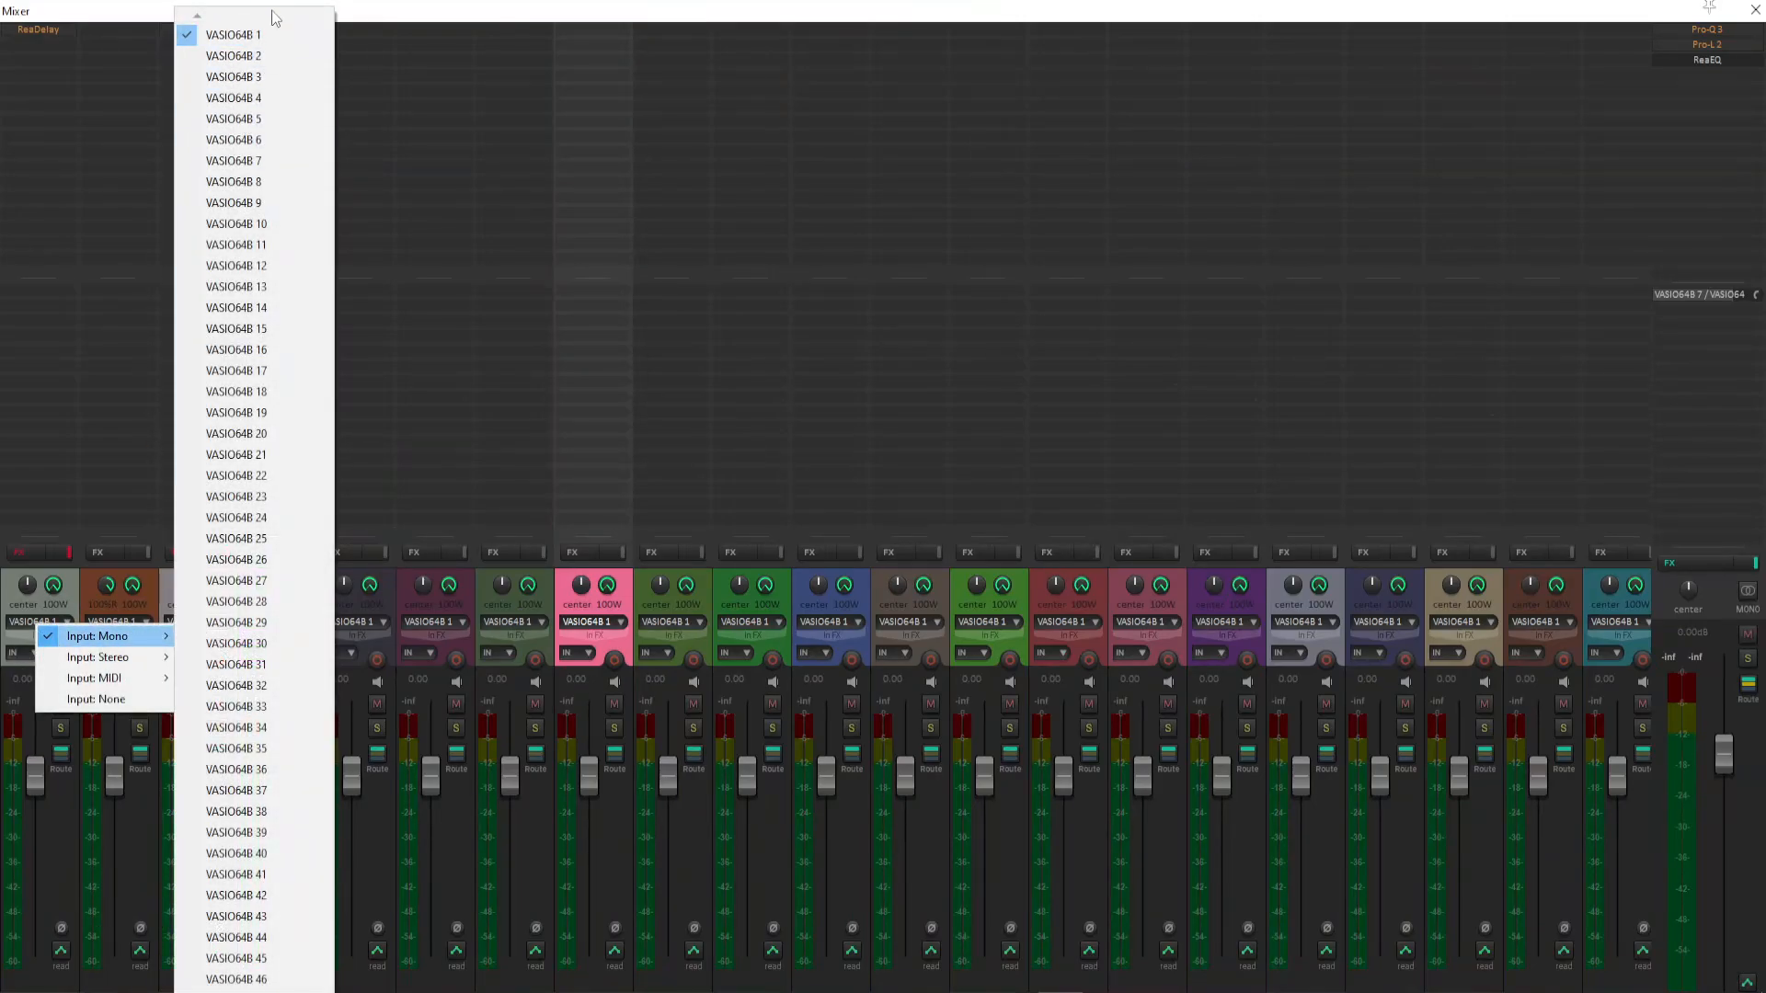
left_click(296, 333)
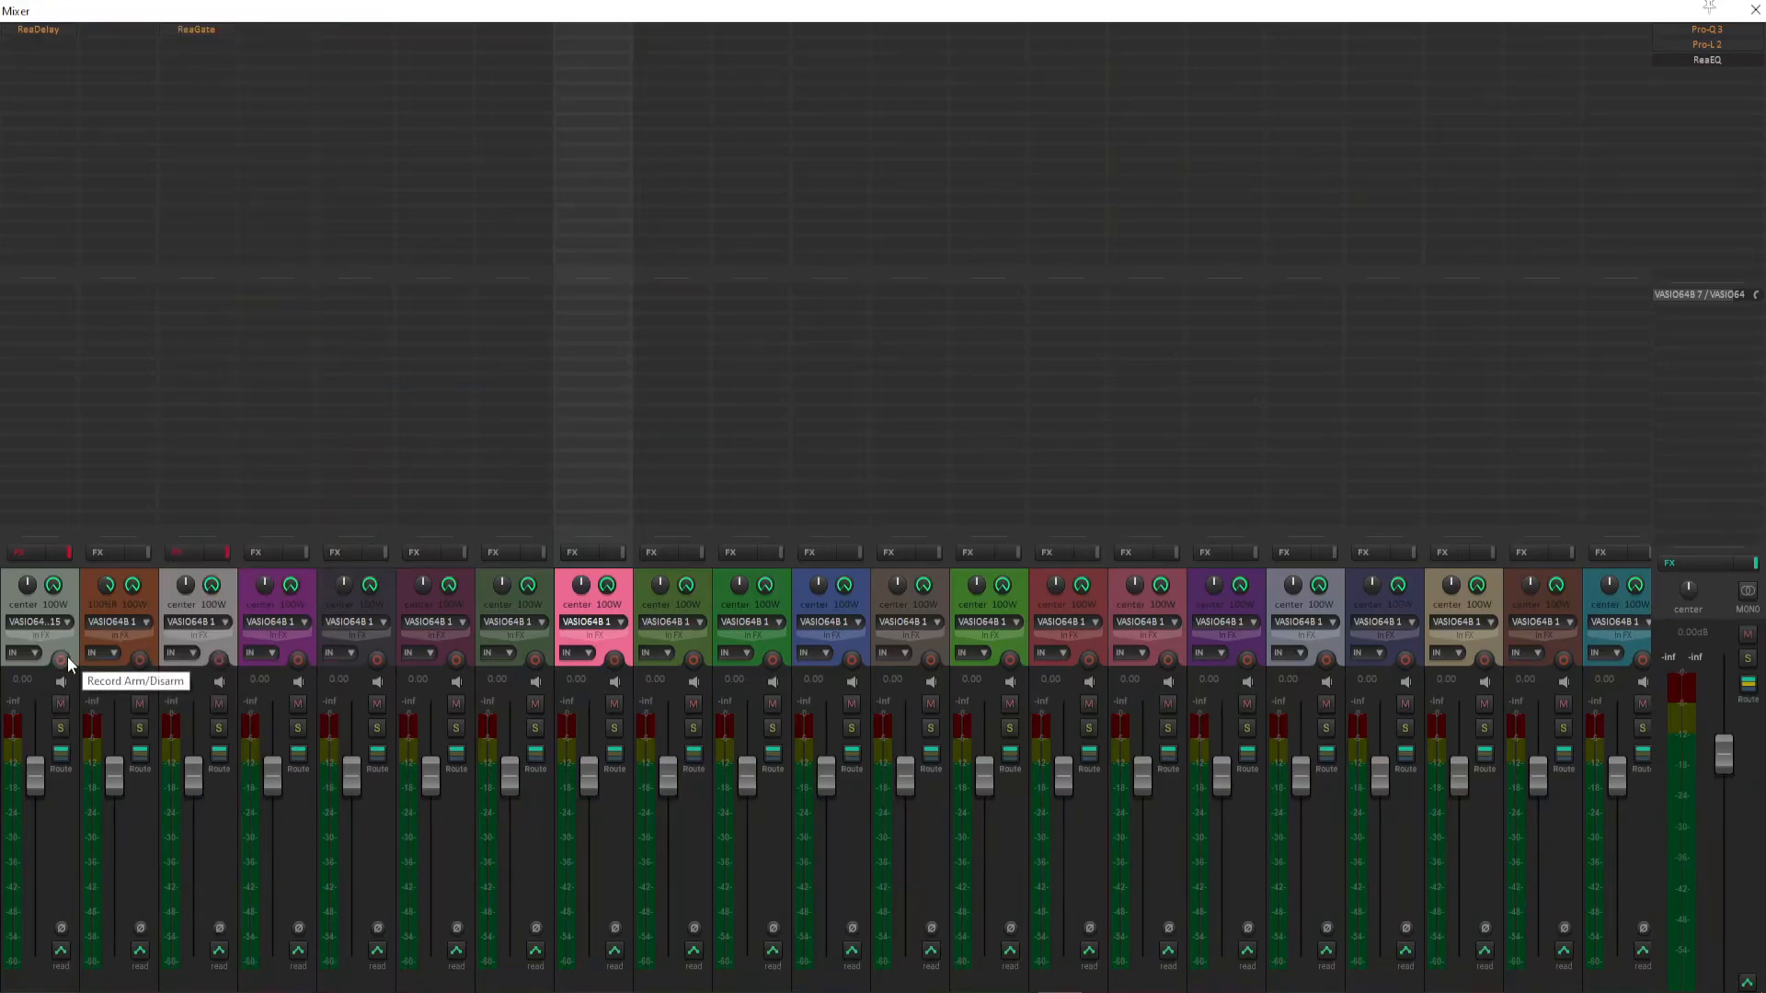
- View track 1's record mode options, then open its input FX browser and close it without adding anything
left_click(30, 649)
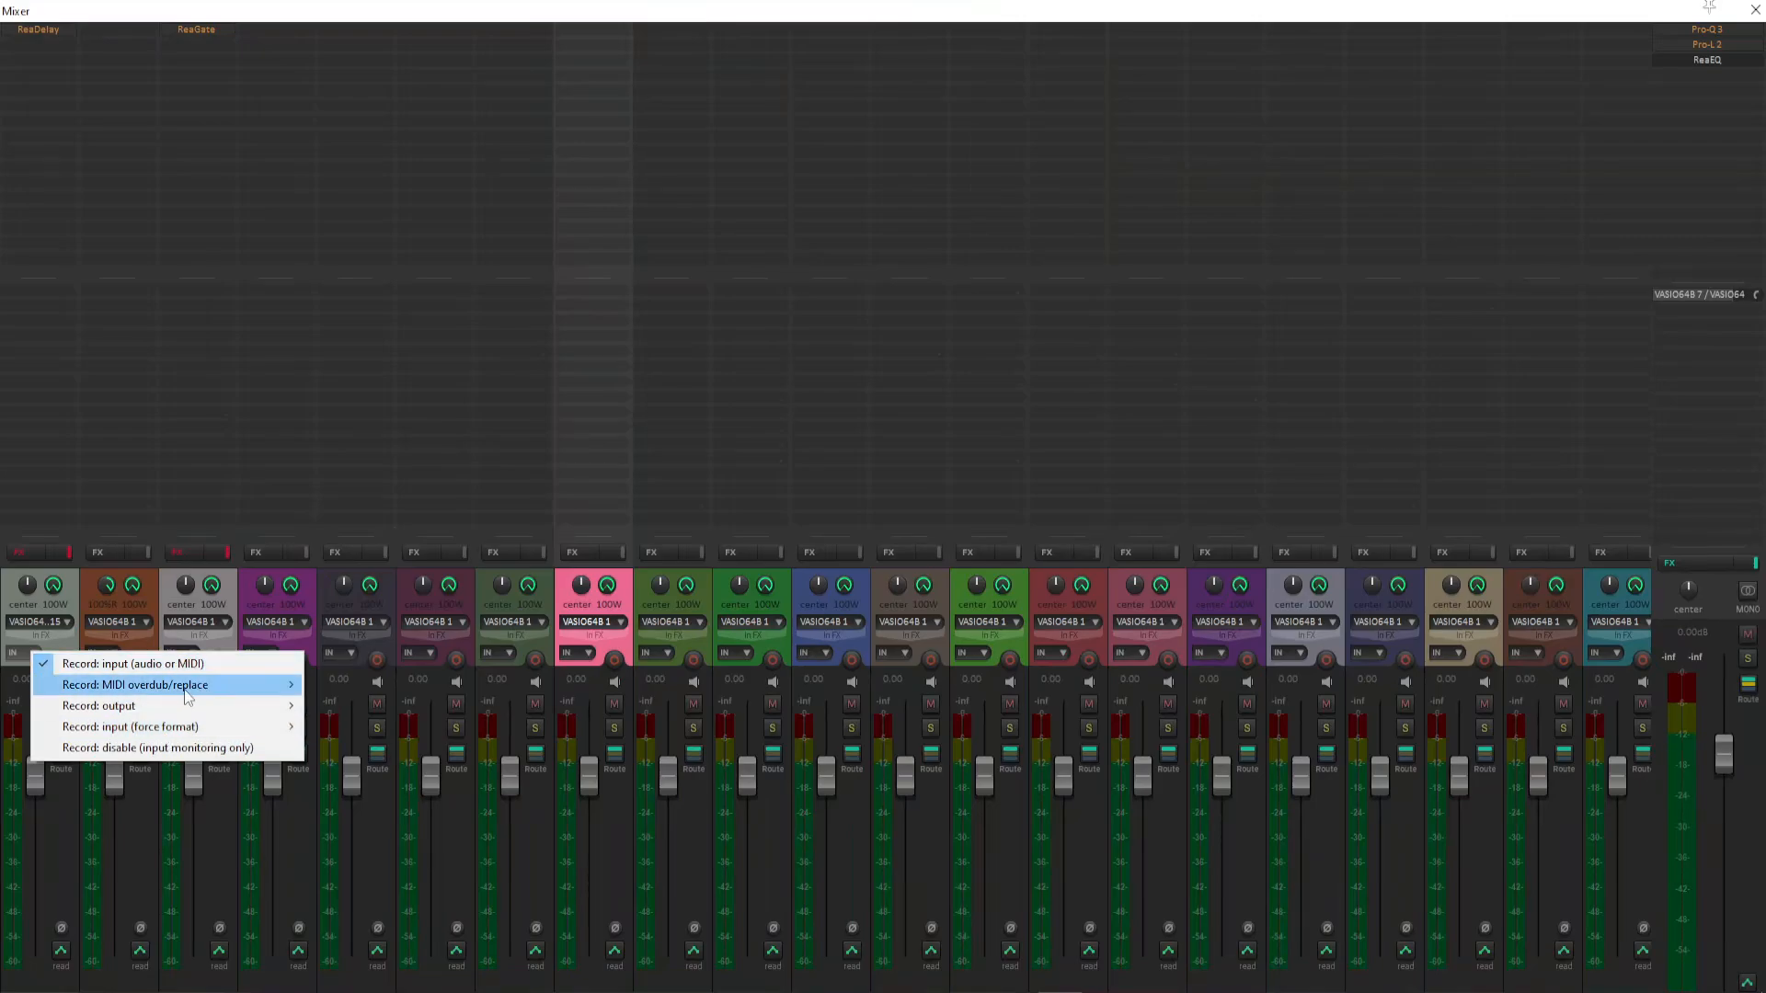
left_click(20, 635)
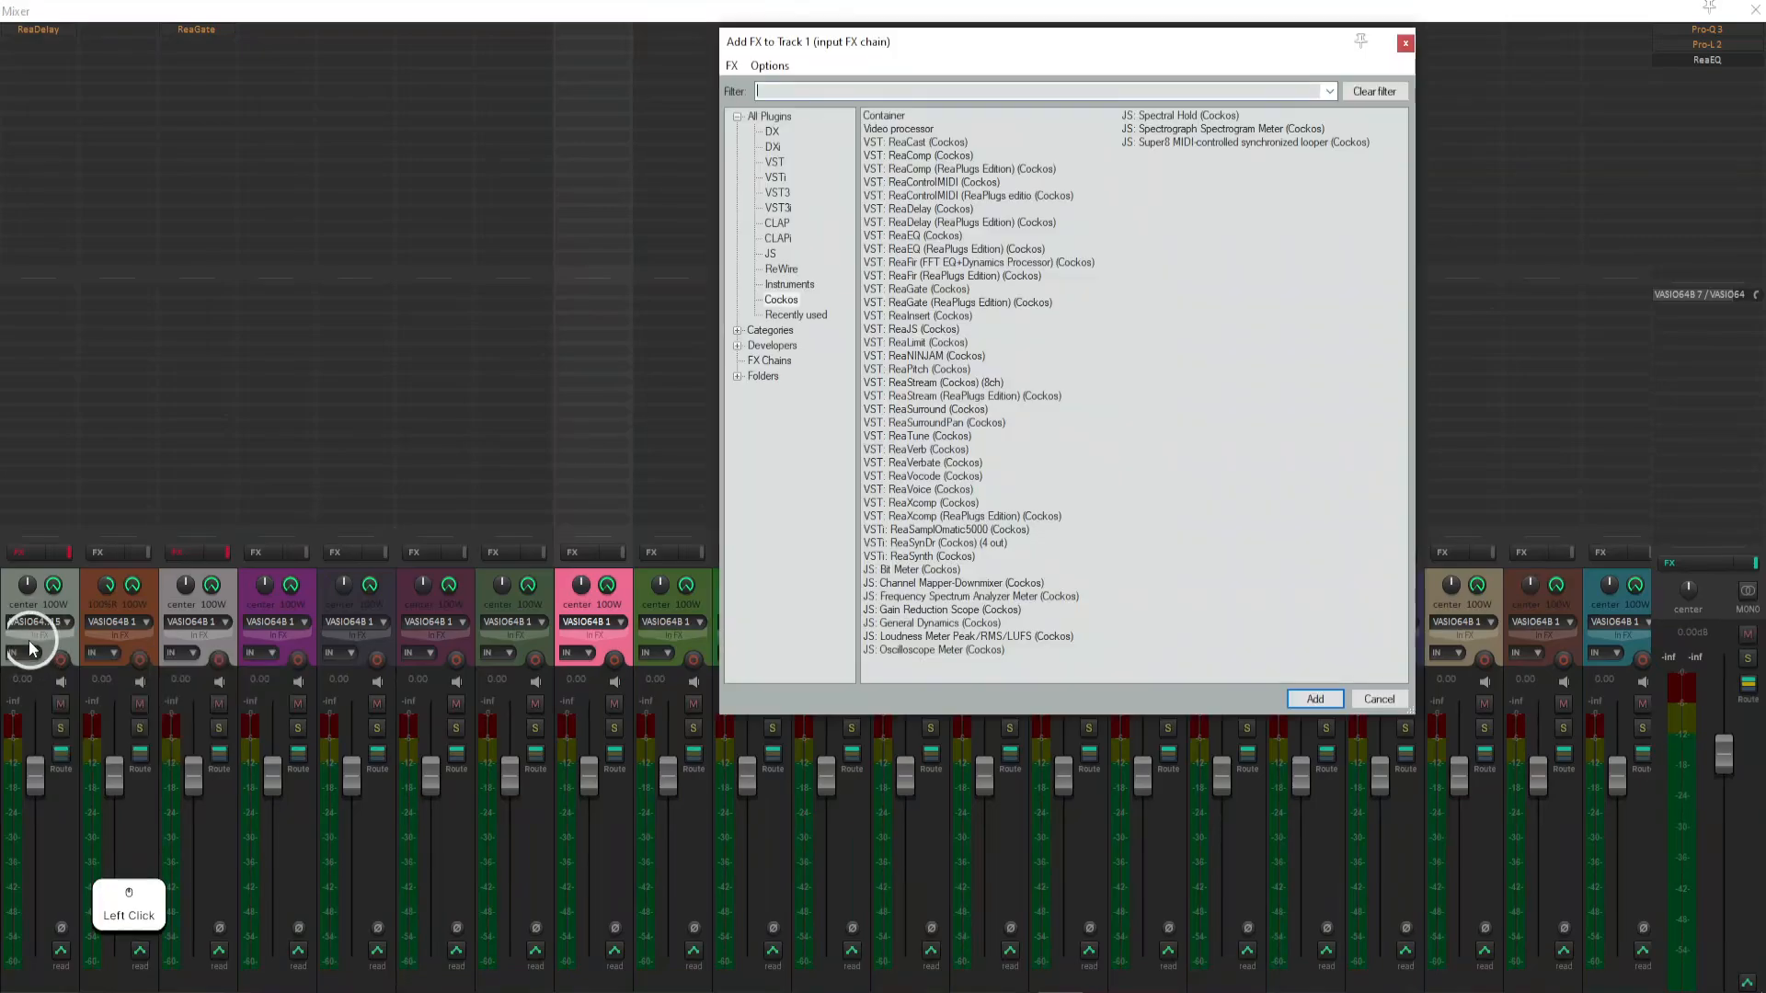
left_click(1404, 44)
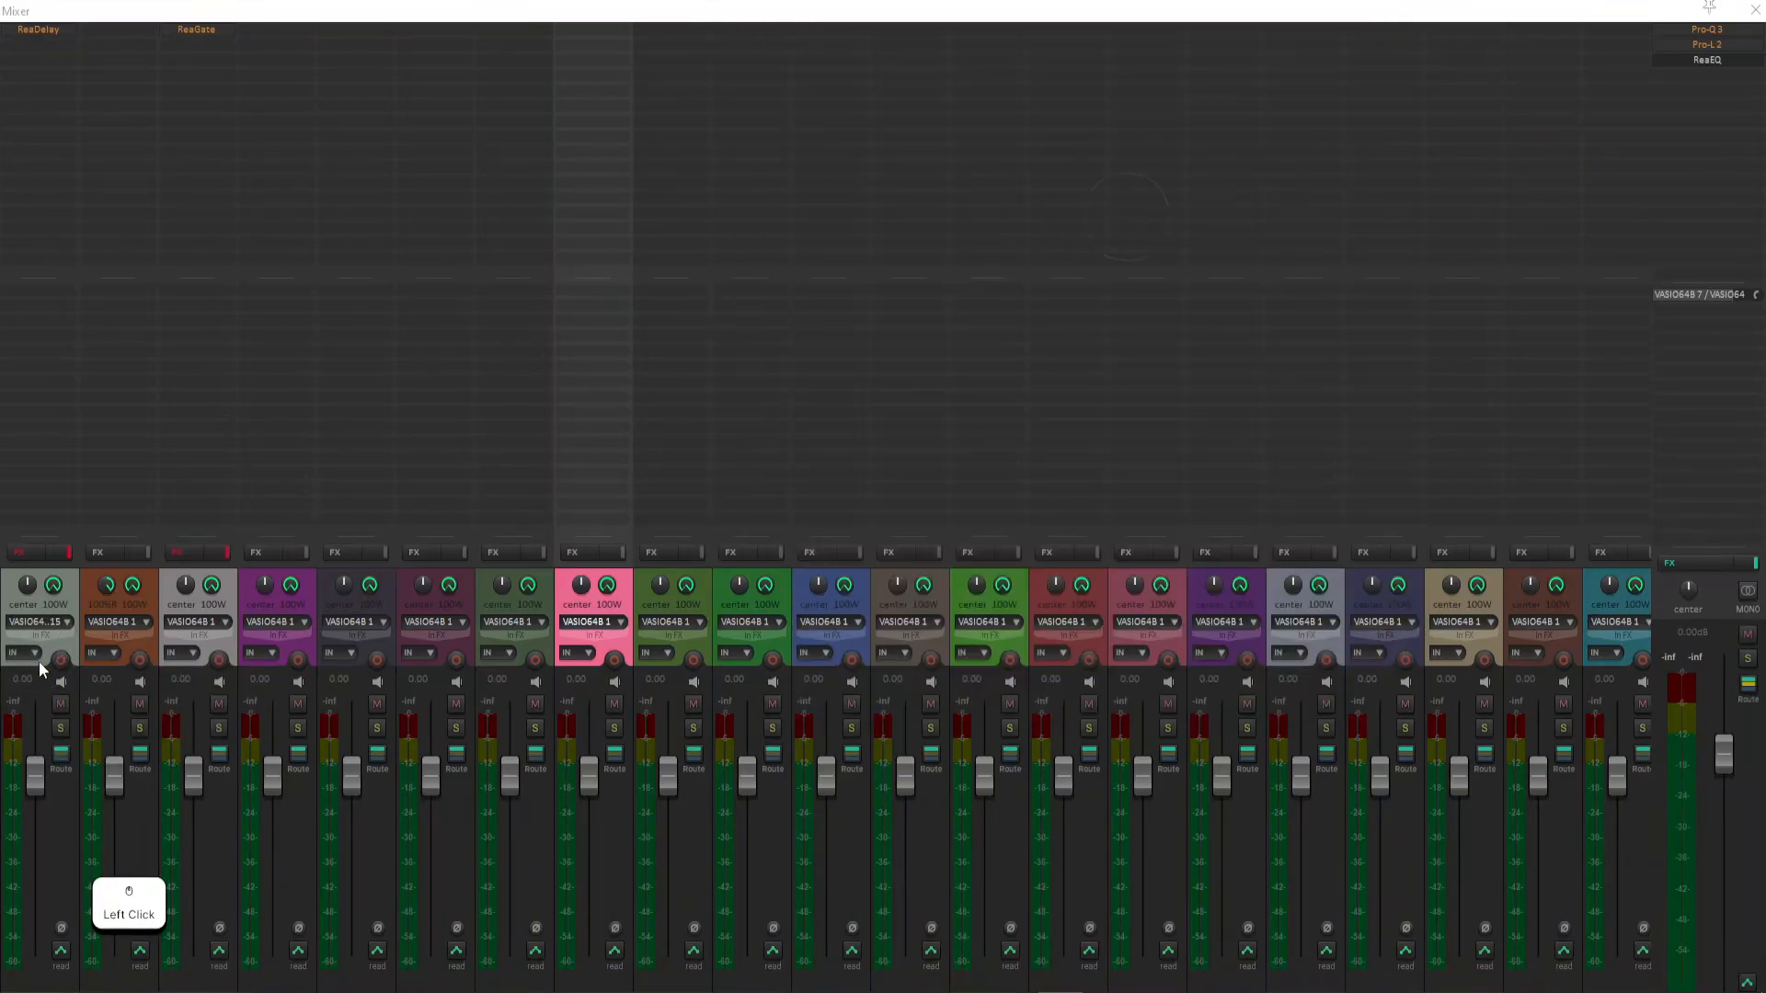
- Pull track 1's volume fader down to -inf dB, then toggle its solo on and off
left_click_drag(41, 784, 35, 957)
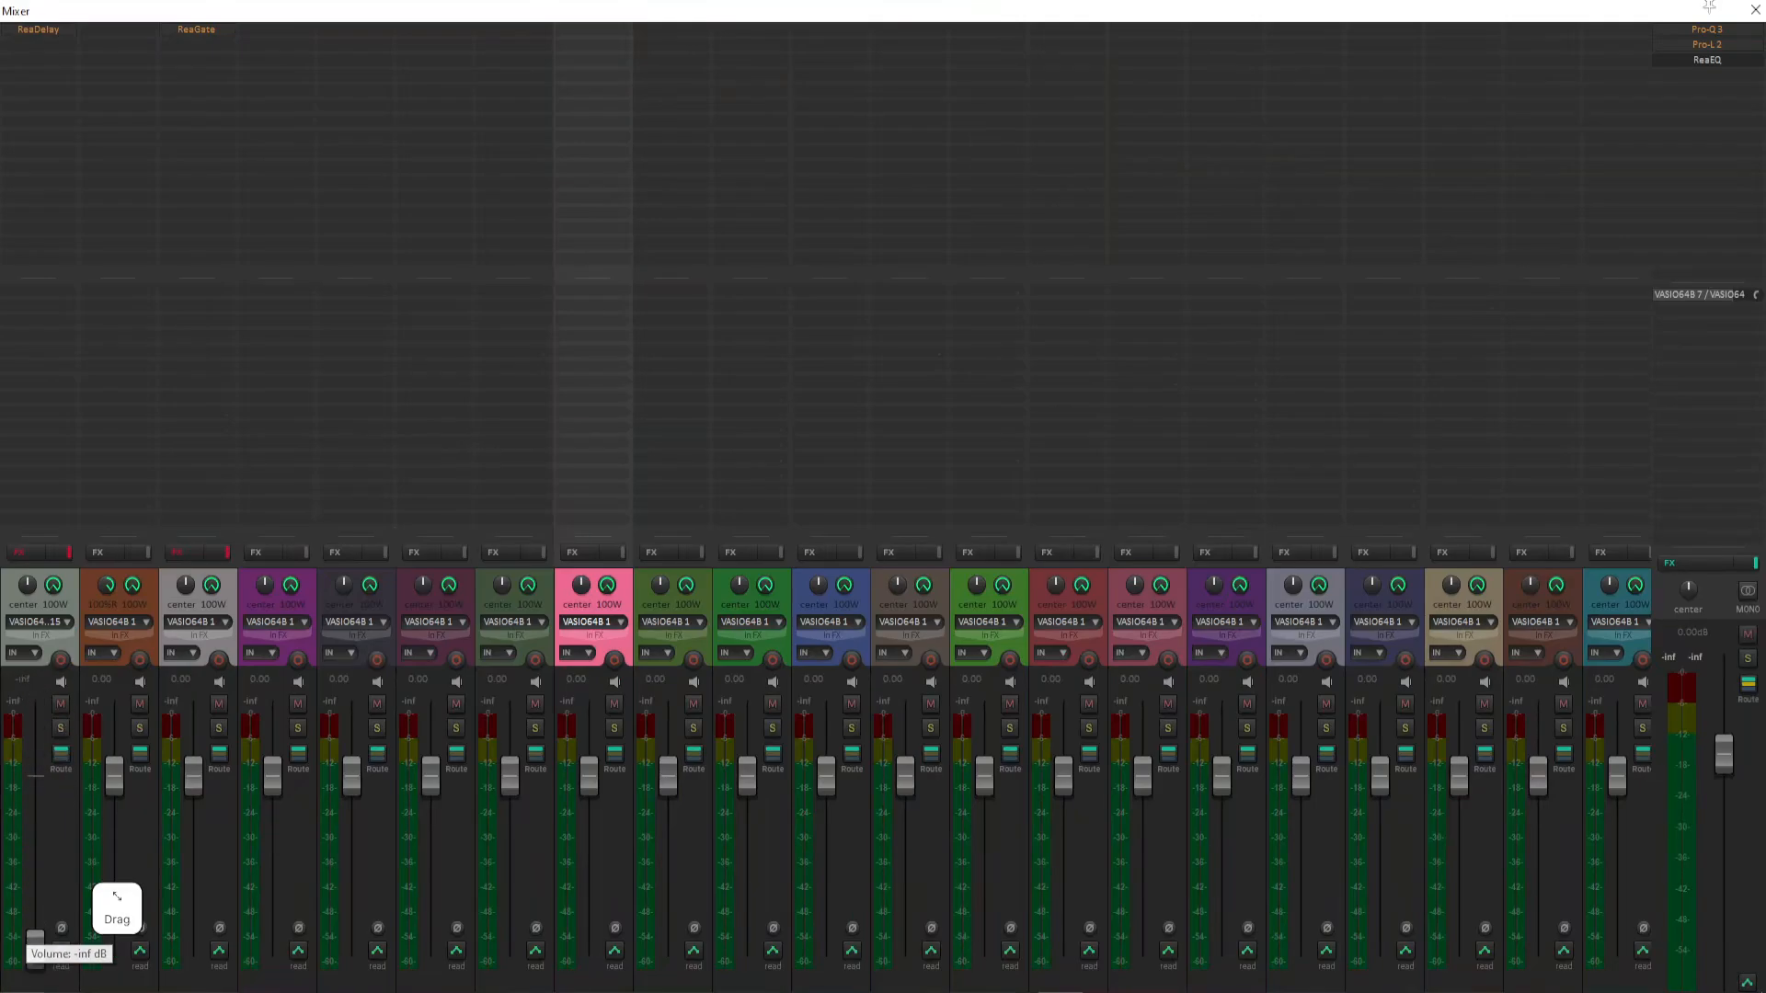
left_click(61, 727)
left_click(61, 728)
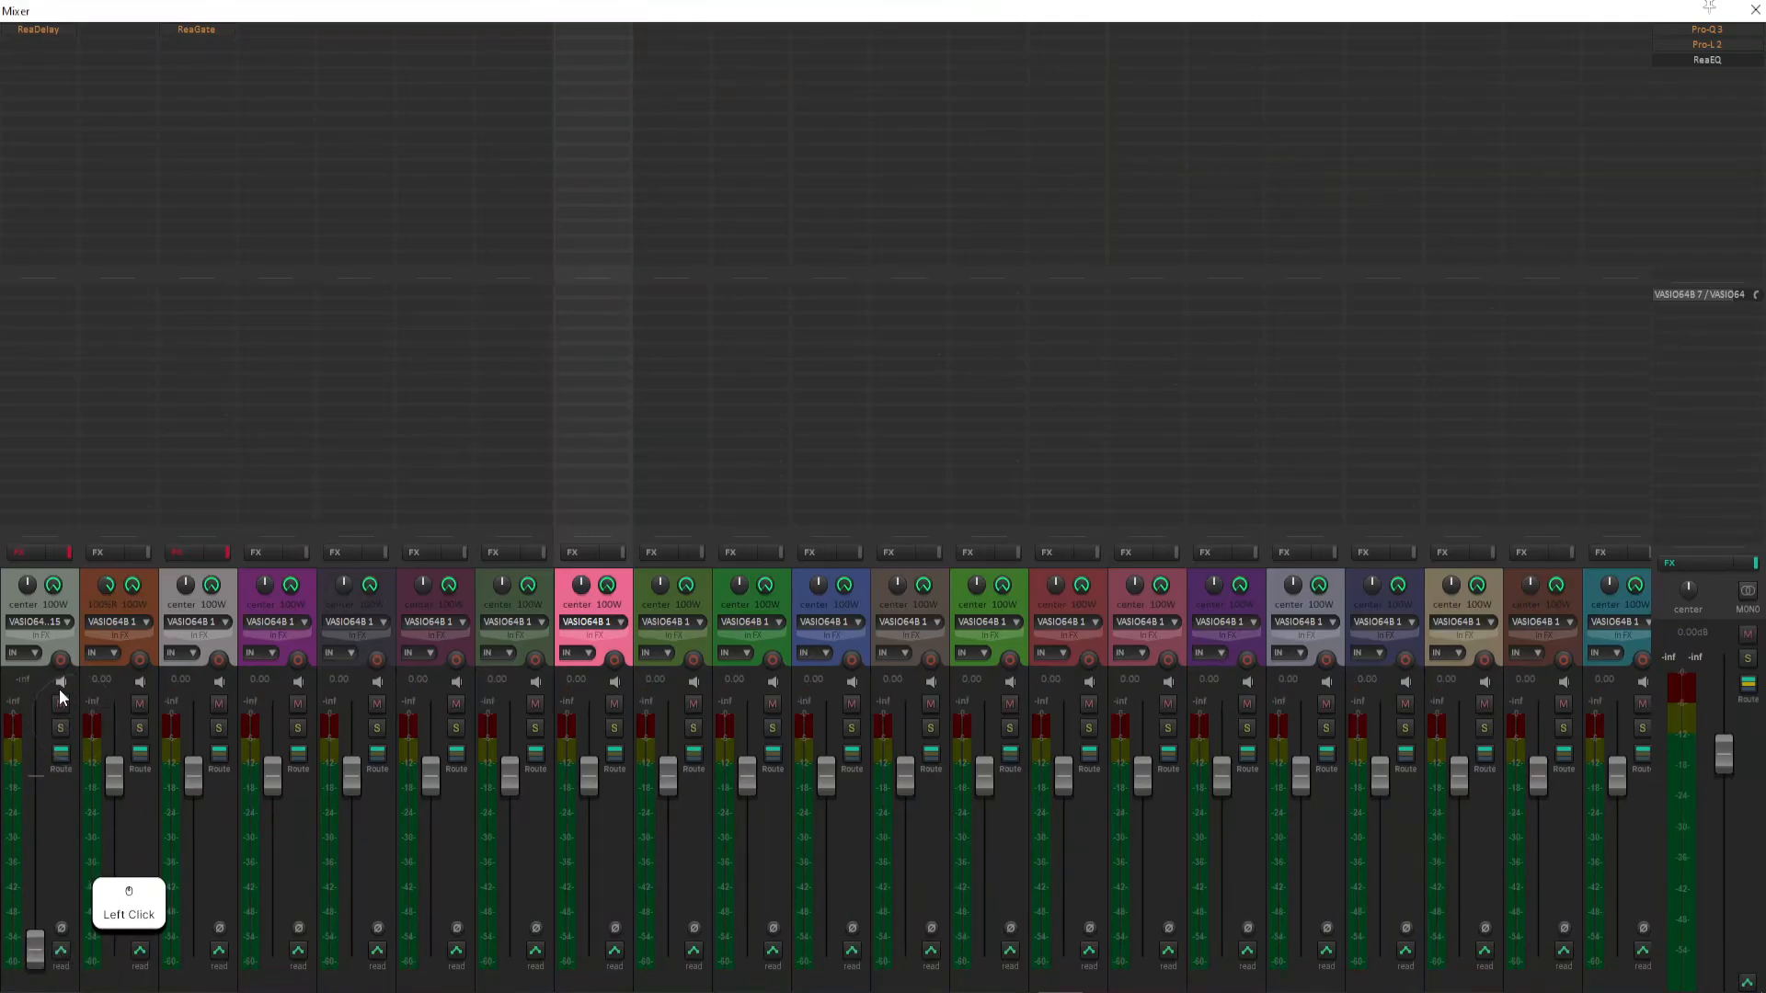
- View track 1's routing window from its route control and again from its first send slot, closing it each time
left_click(60, 754)
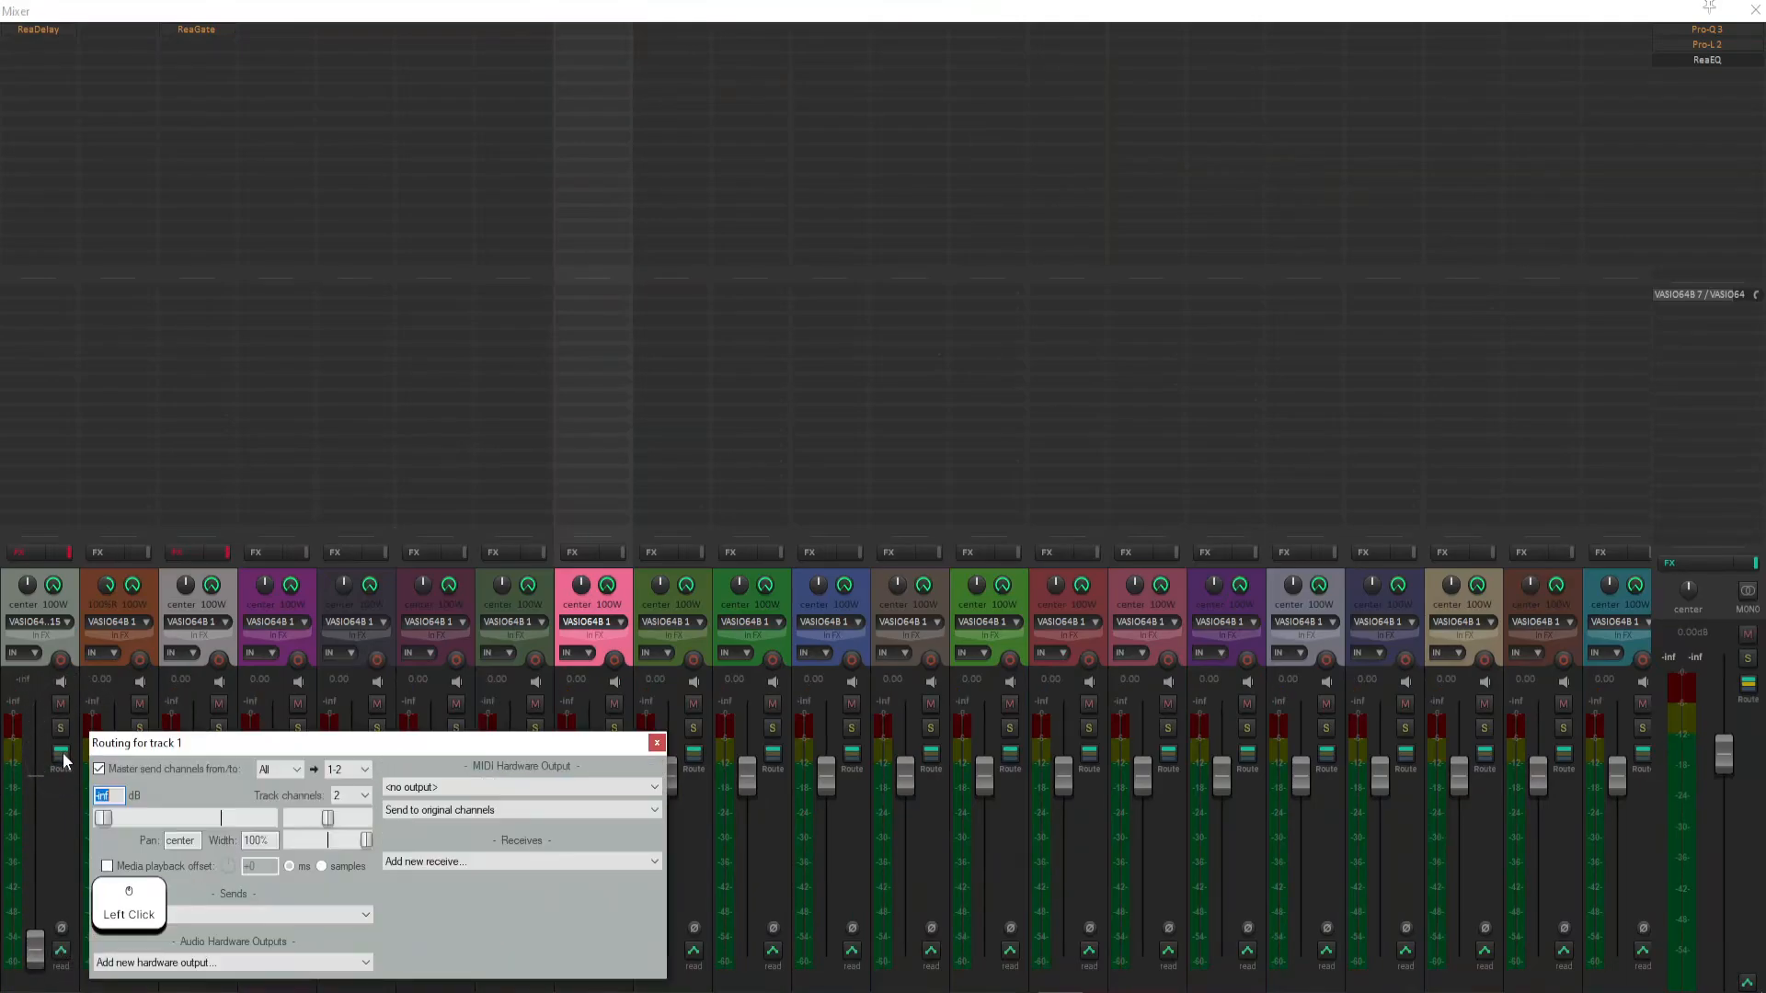
left_click_drag(242, 751, 441, 398)
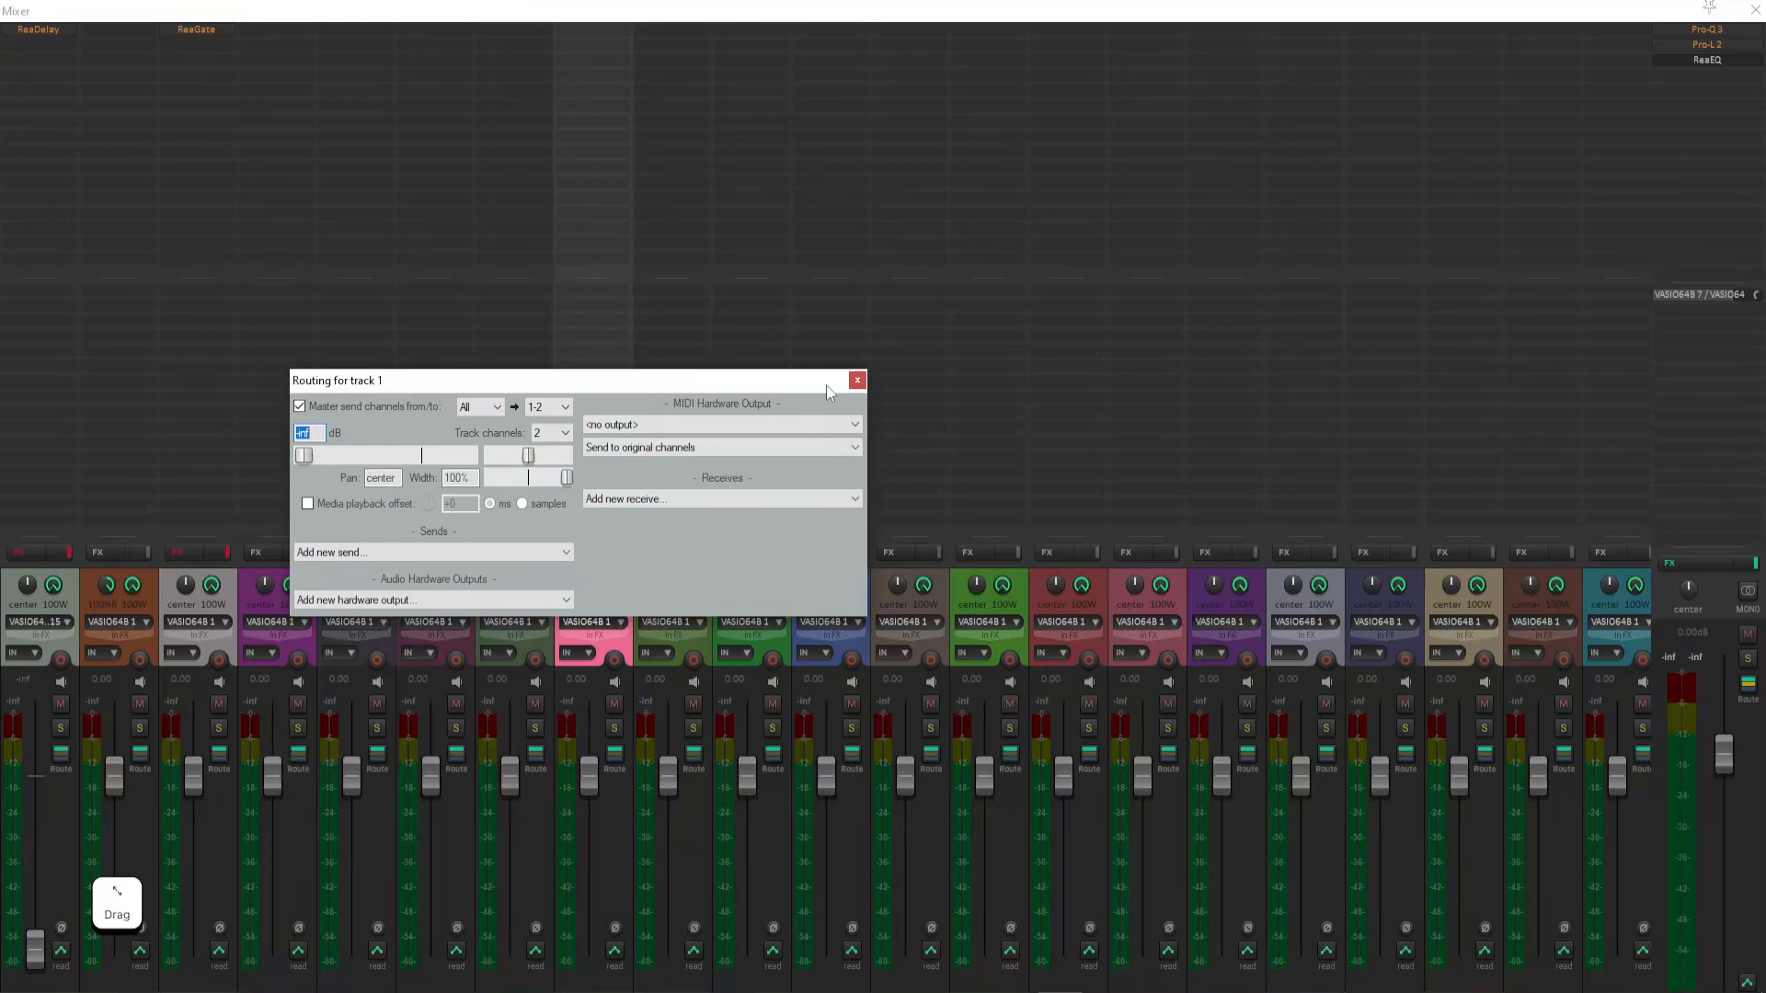
left_click(857, 383)
left_click(60, 293)
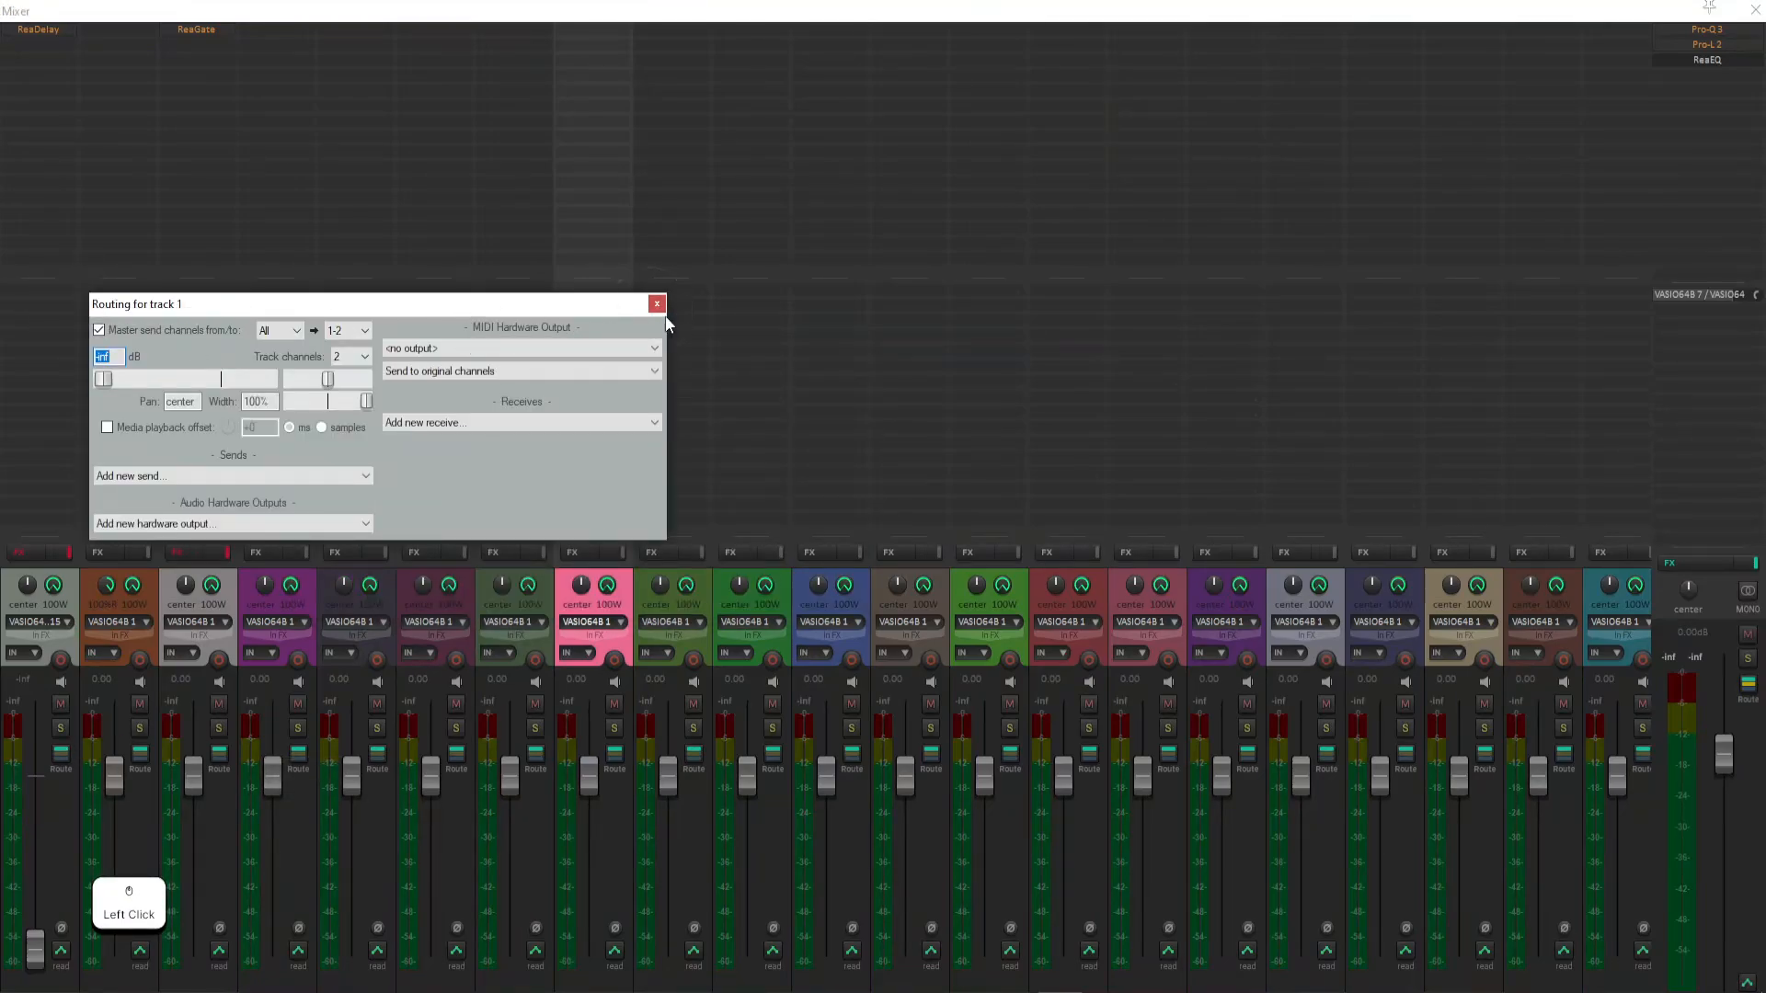
left_click(657, 305)
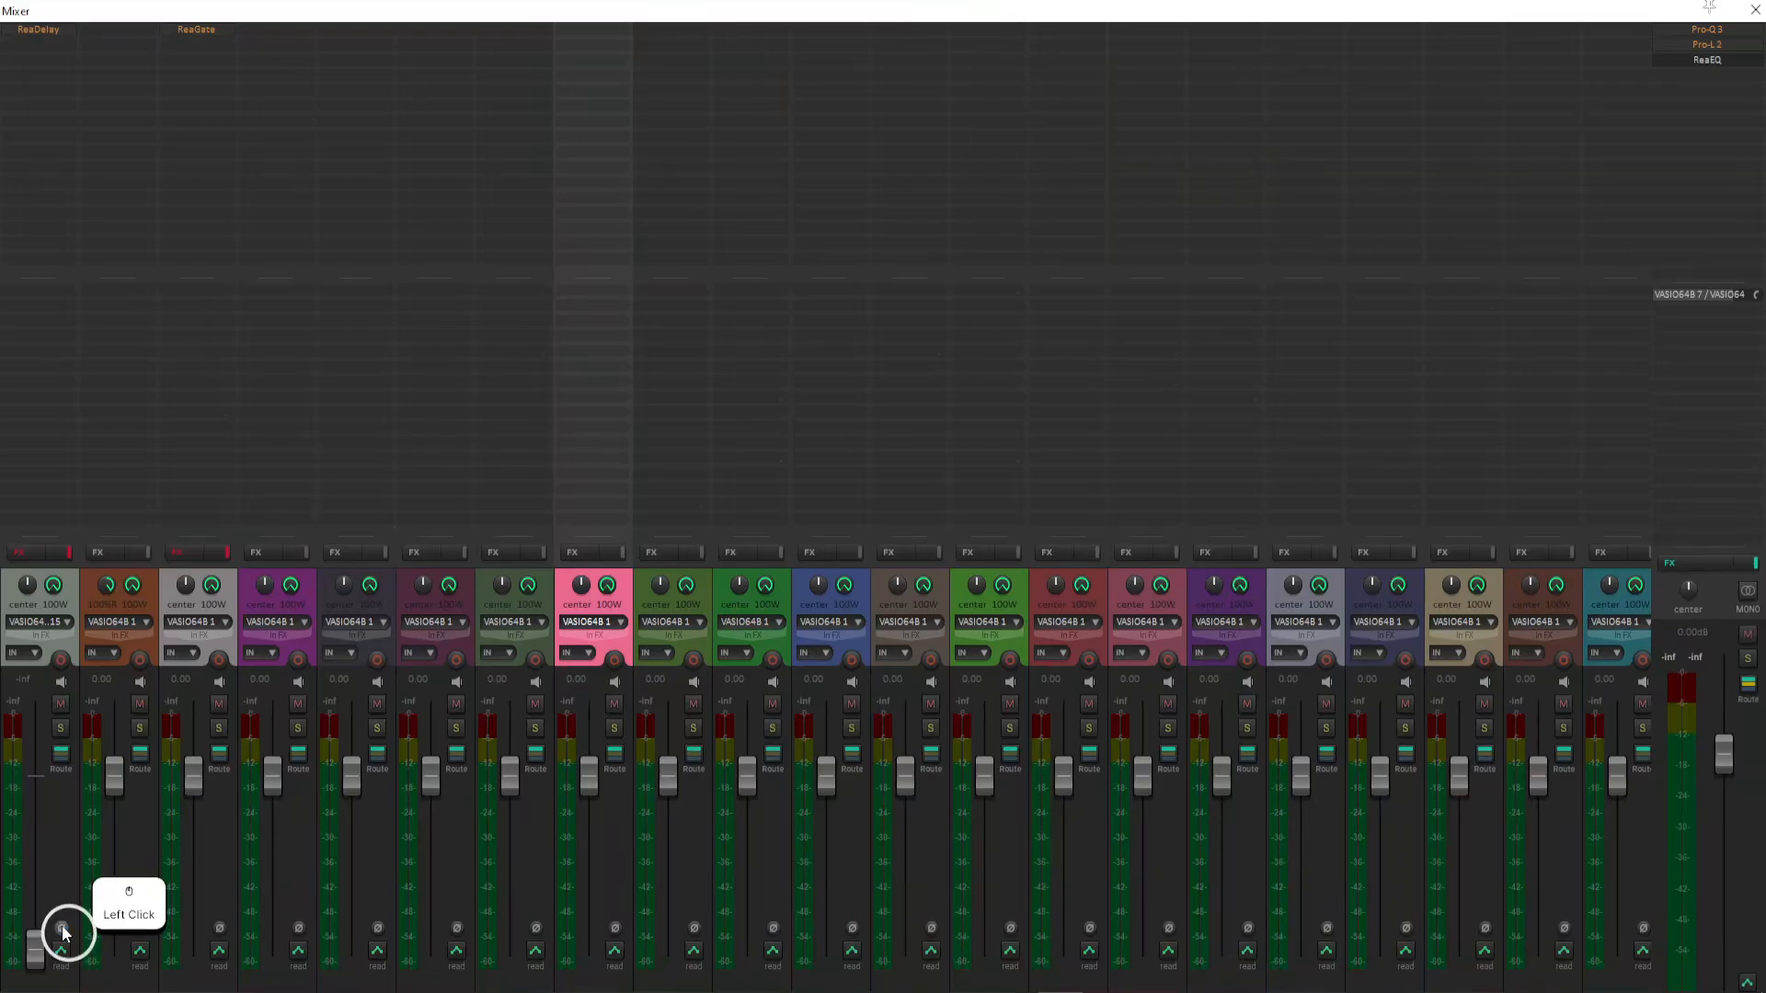
- Open track 1's envelopes and automation window, view its envelope list, and close it
left_click(61, 956)
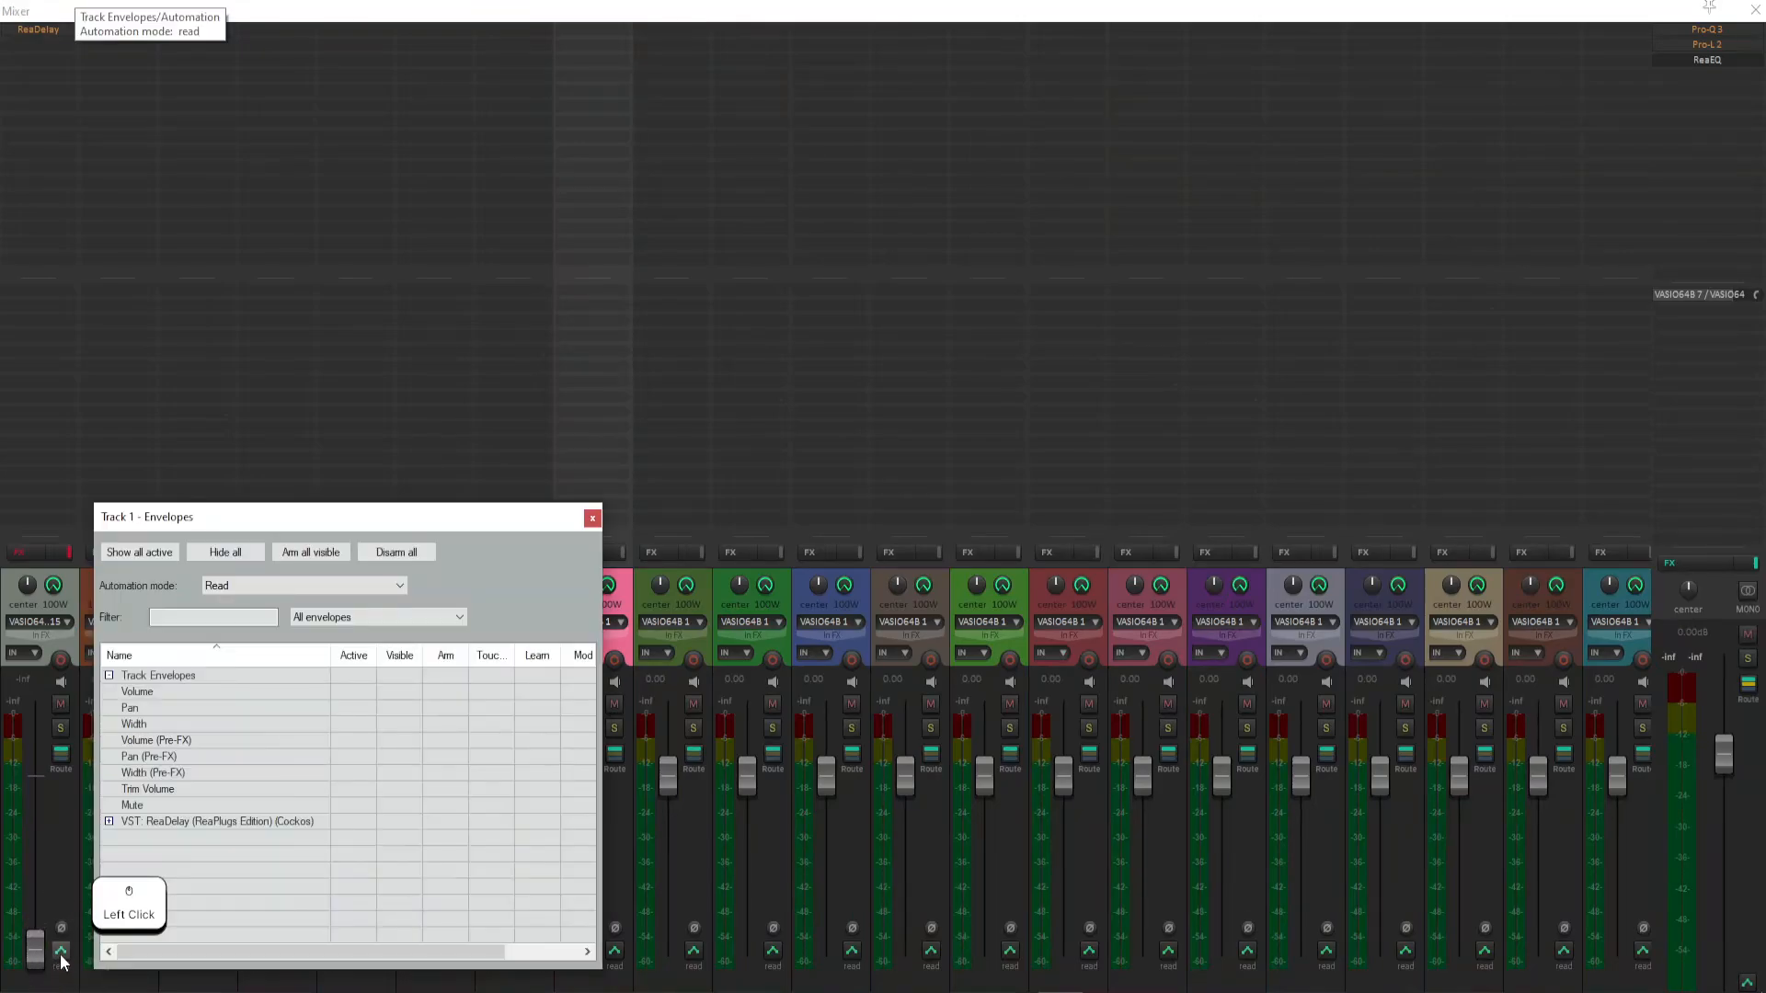
left_click_drag(215, 505, 619, 446)
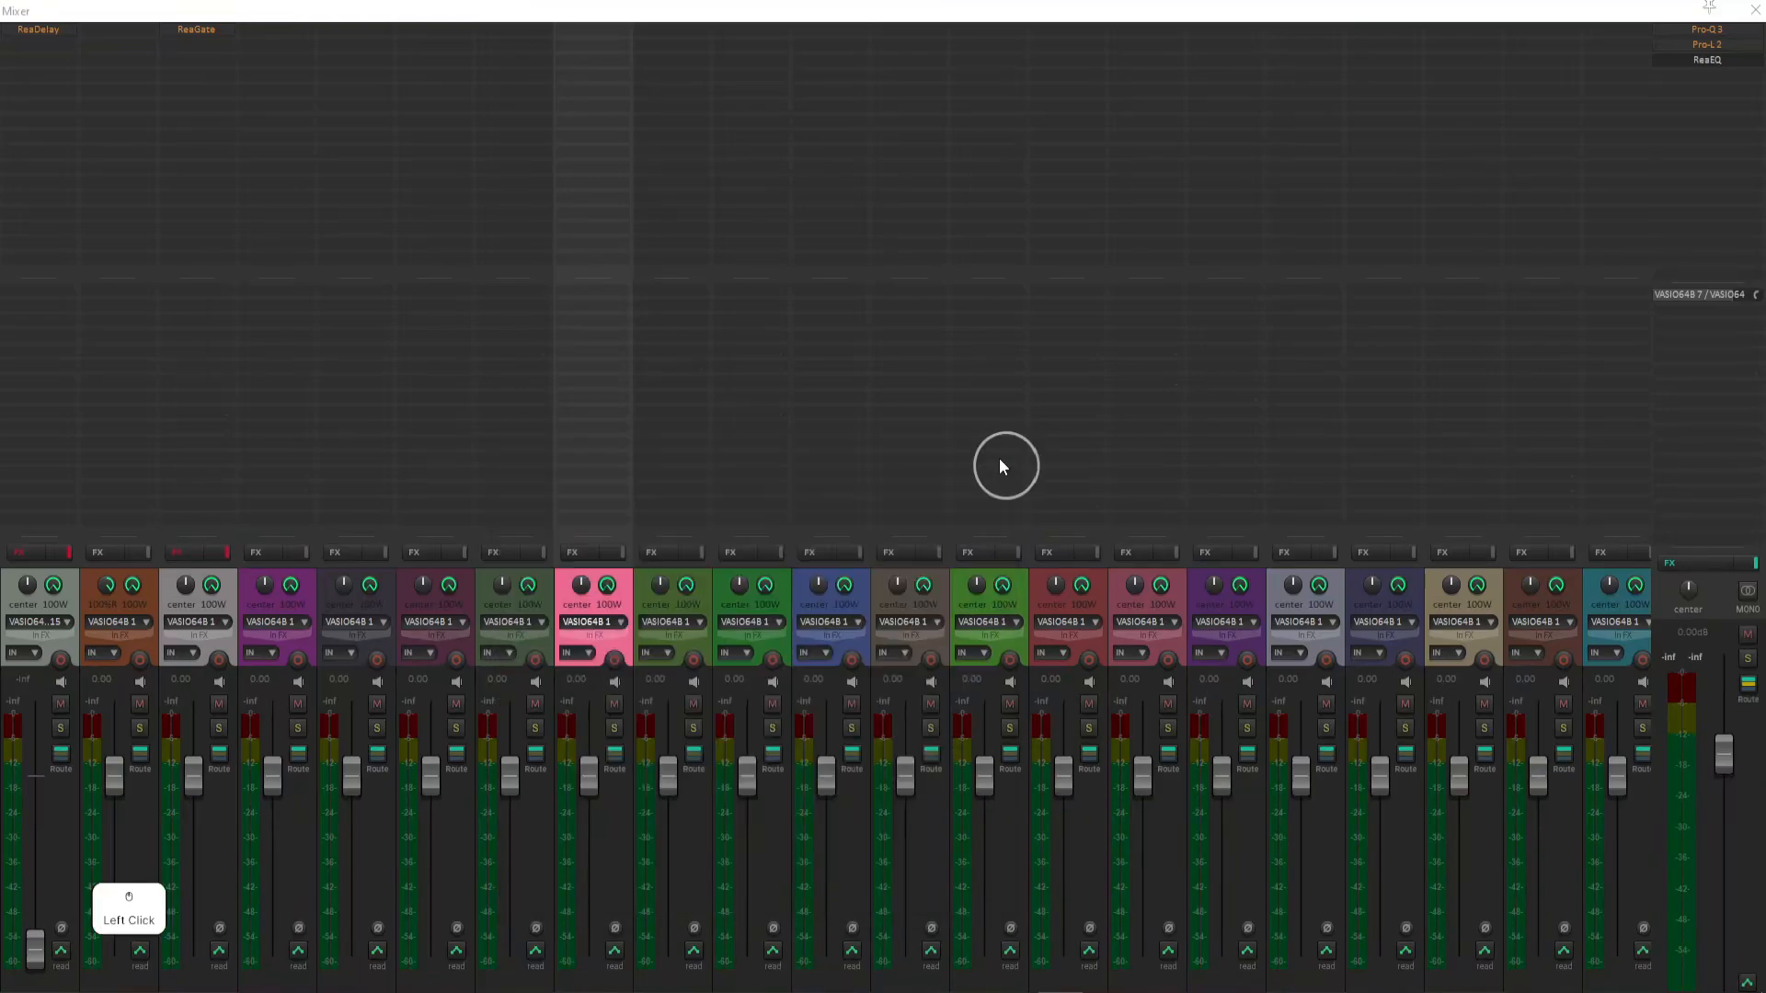
left_click(998, 459)
mouse_move(41, 949)
left_mouse_down()
mouse_move(66, 759)
mouse_move(65, 948)
left_mouse_up()
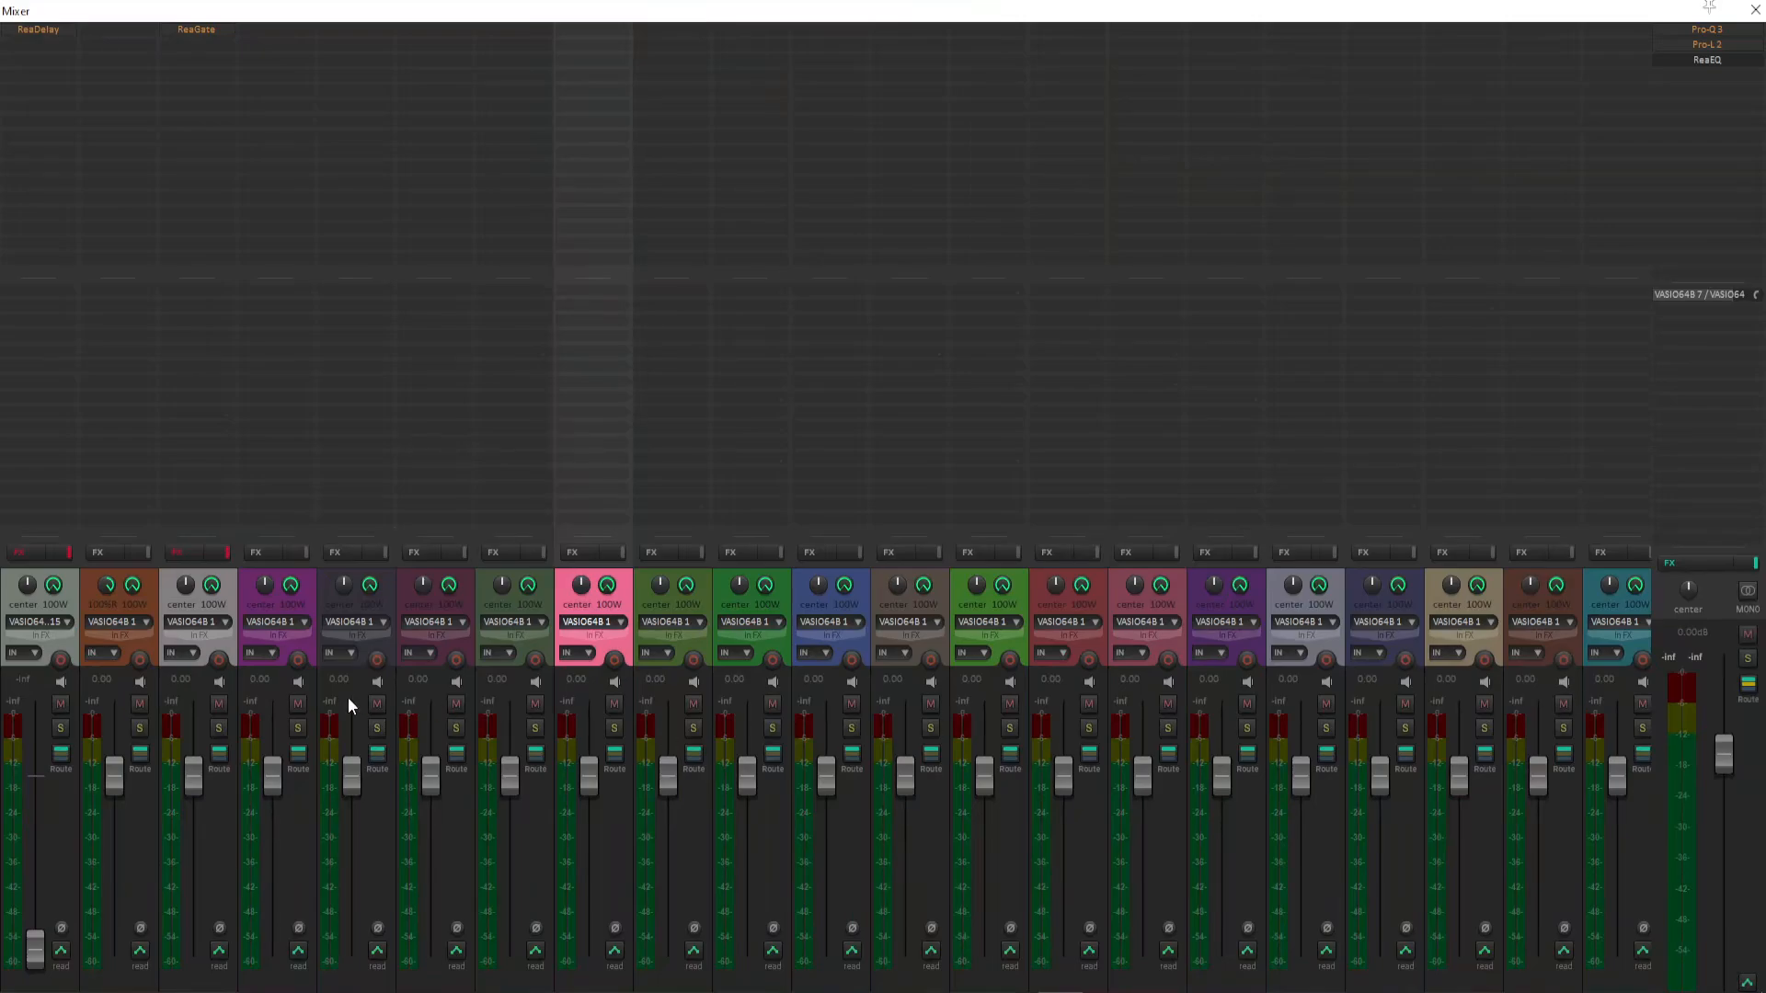
- Select all regular tracks in the mixer and delete them, keeping only the master
left_click(149, 973)
key("ctrl+a")
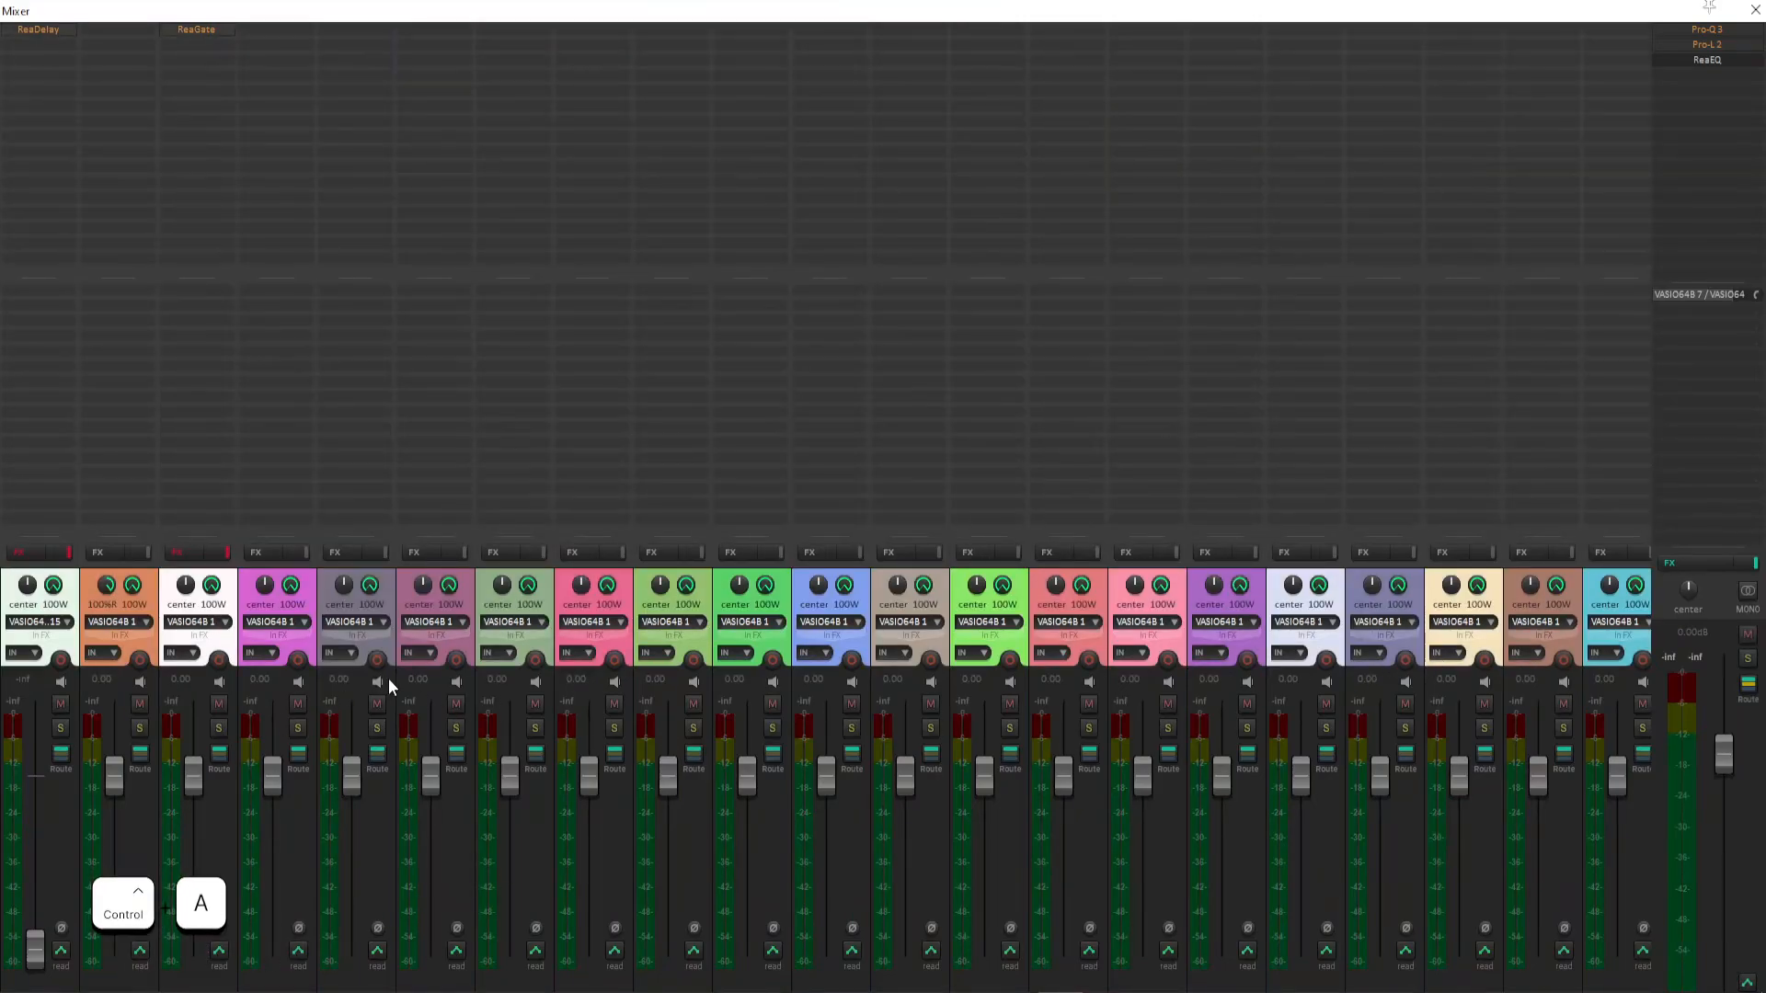
key("Delete")
left_click(856, 560)
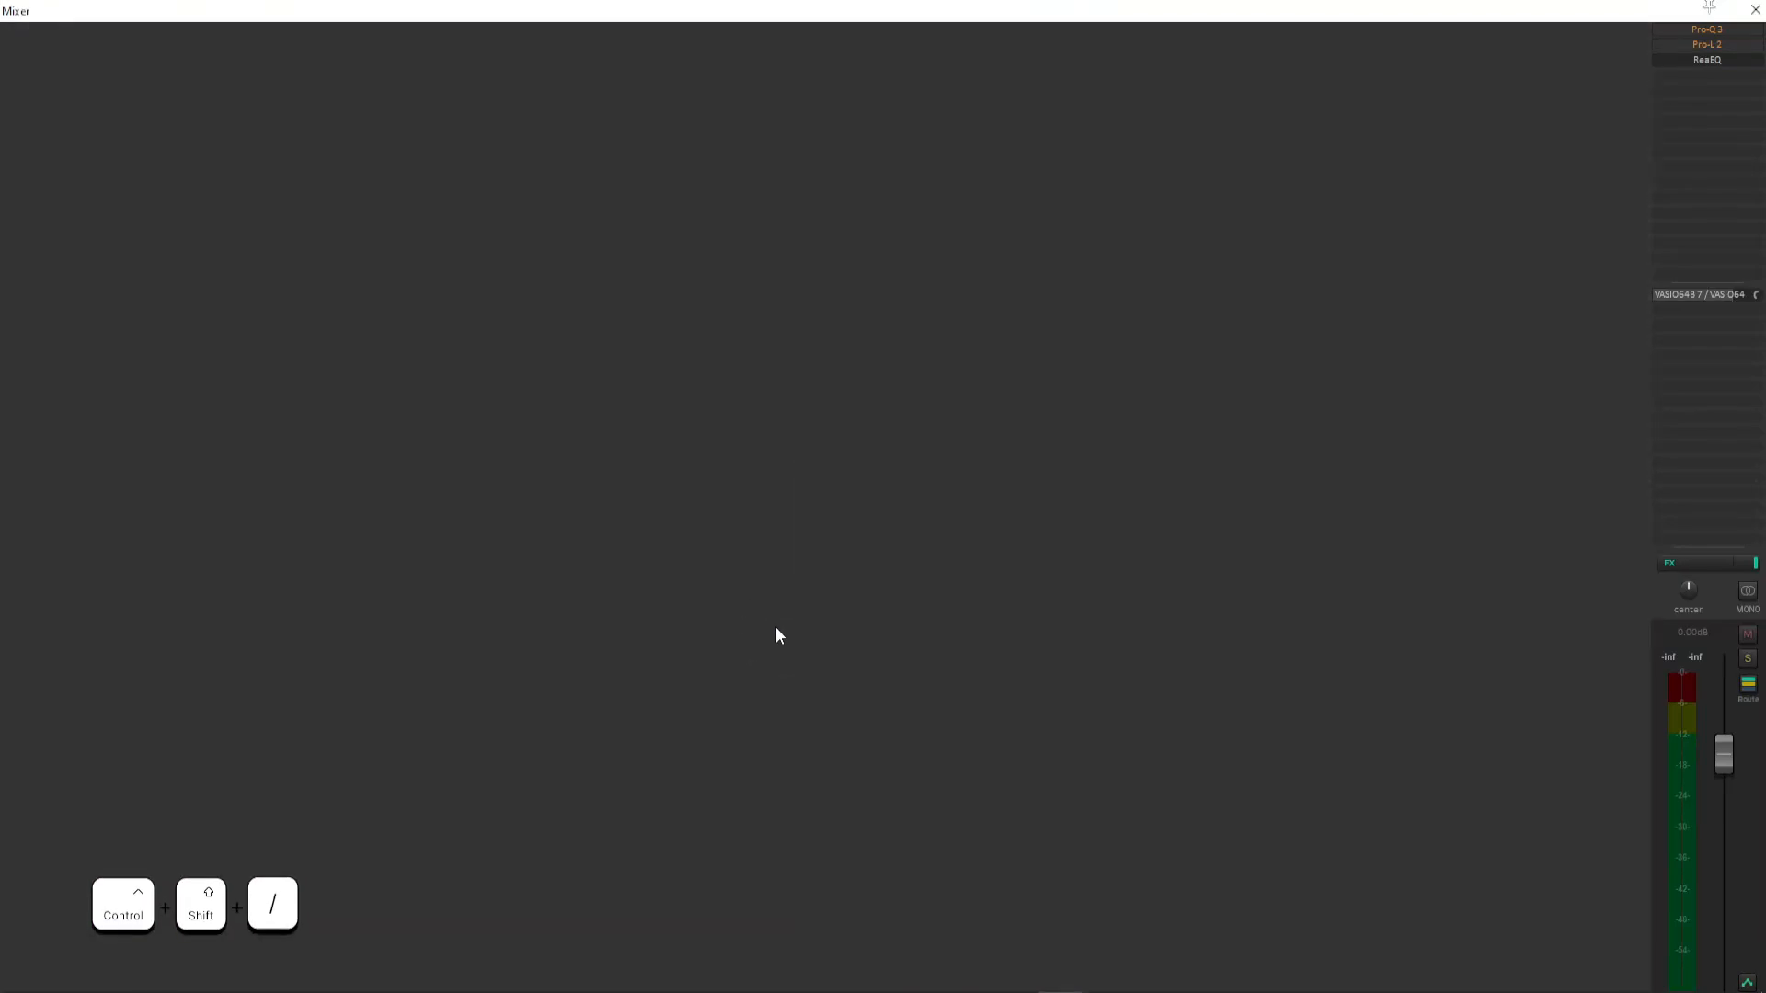
- Insert 1 new track using the multiple track insertion dialog
key("ctrl+shift+n")
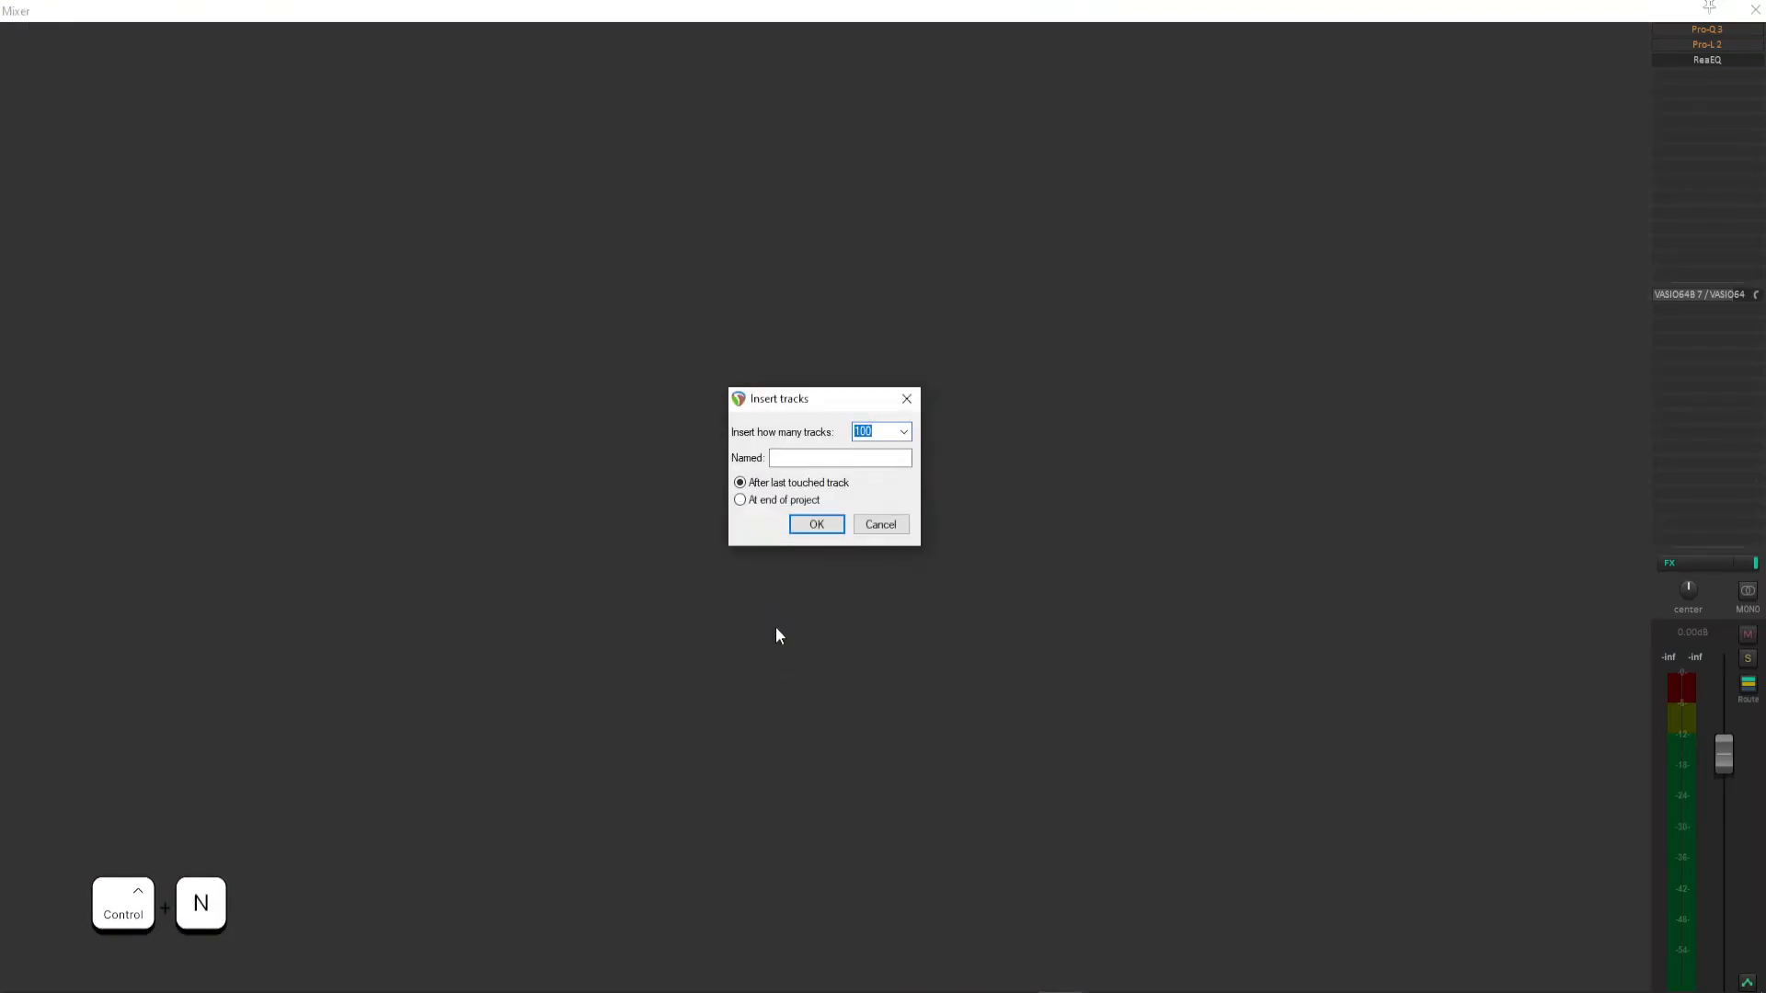
type("1")
key("Return")
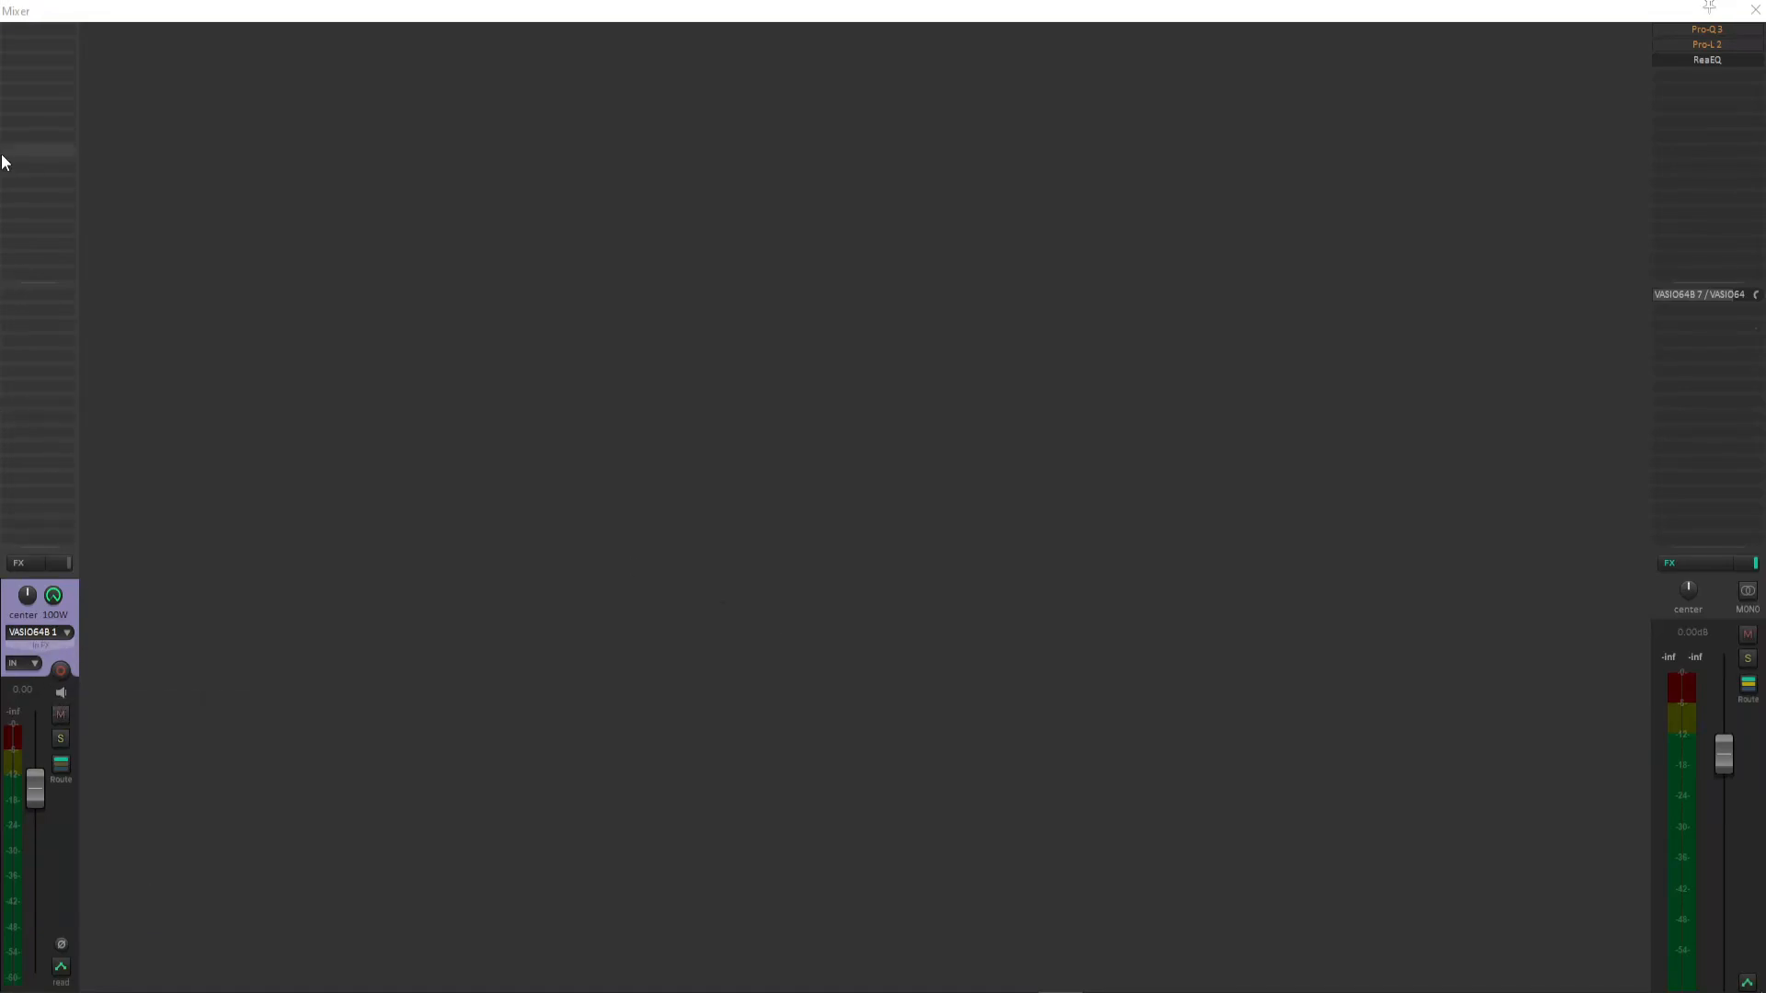
- Shrink the mixer to a narrow window and place it over the media bay beside the arrange view
left_click_drag(103, 13, 646, 29)
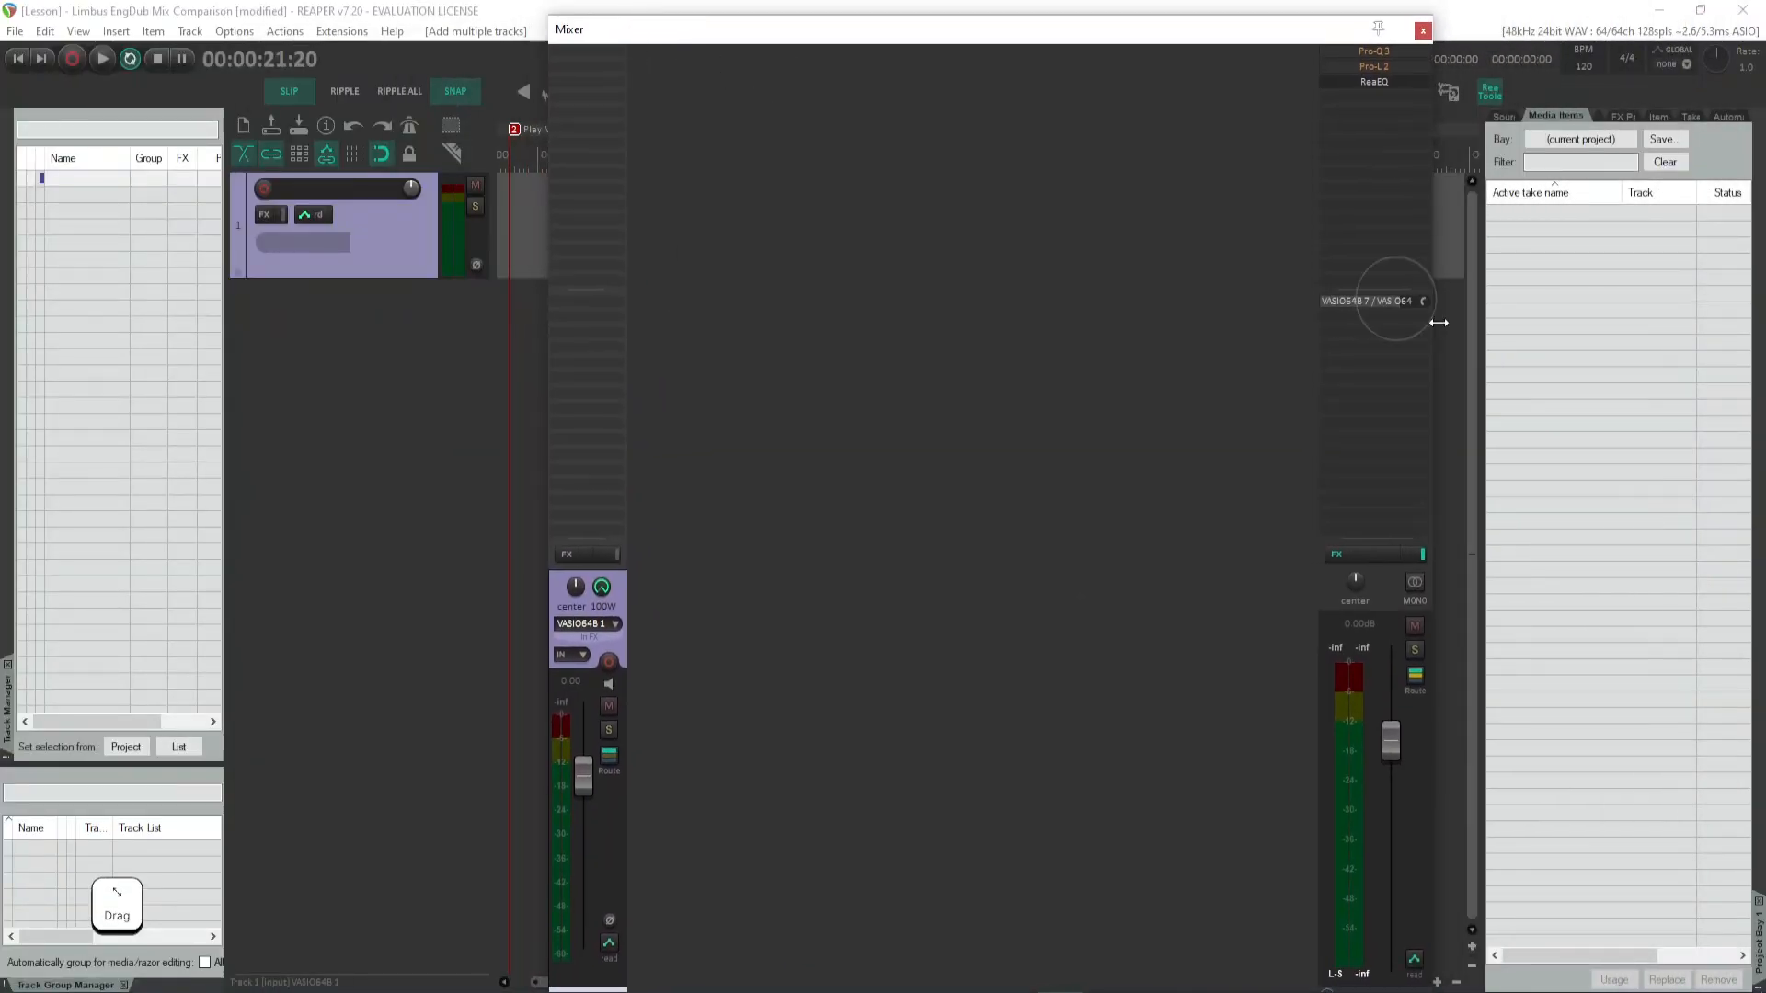
left_click_drag(1432, 538, 749, 516)
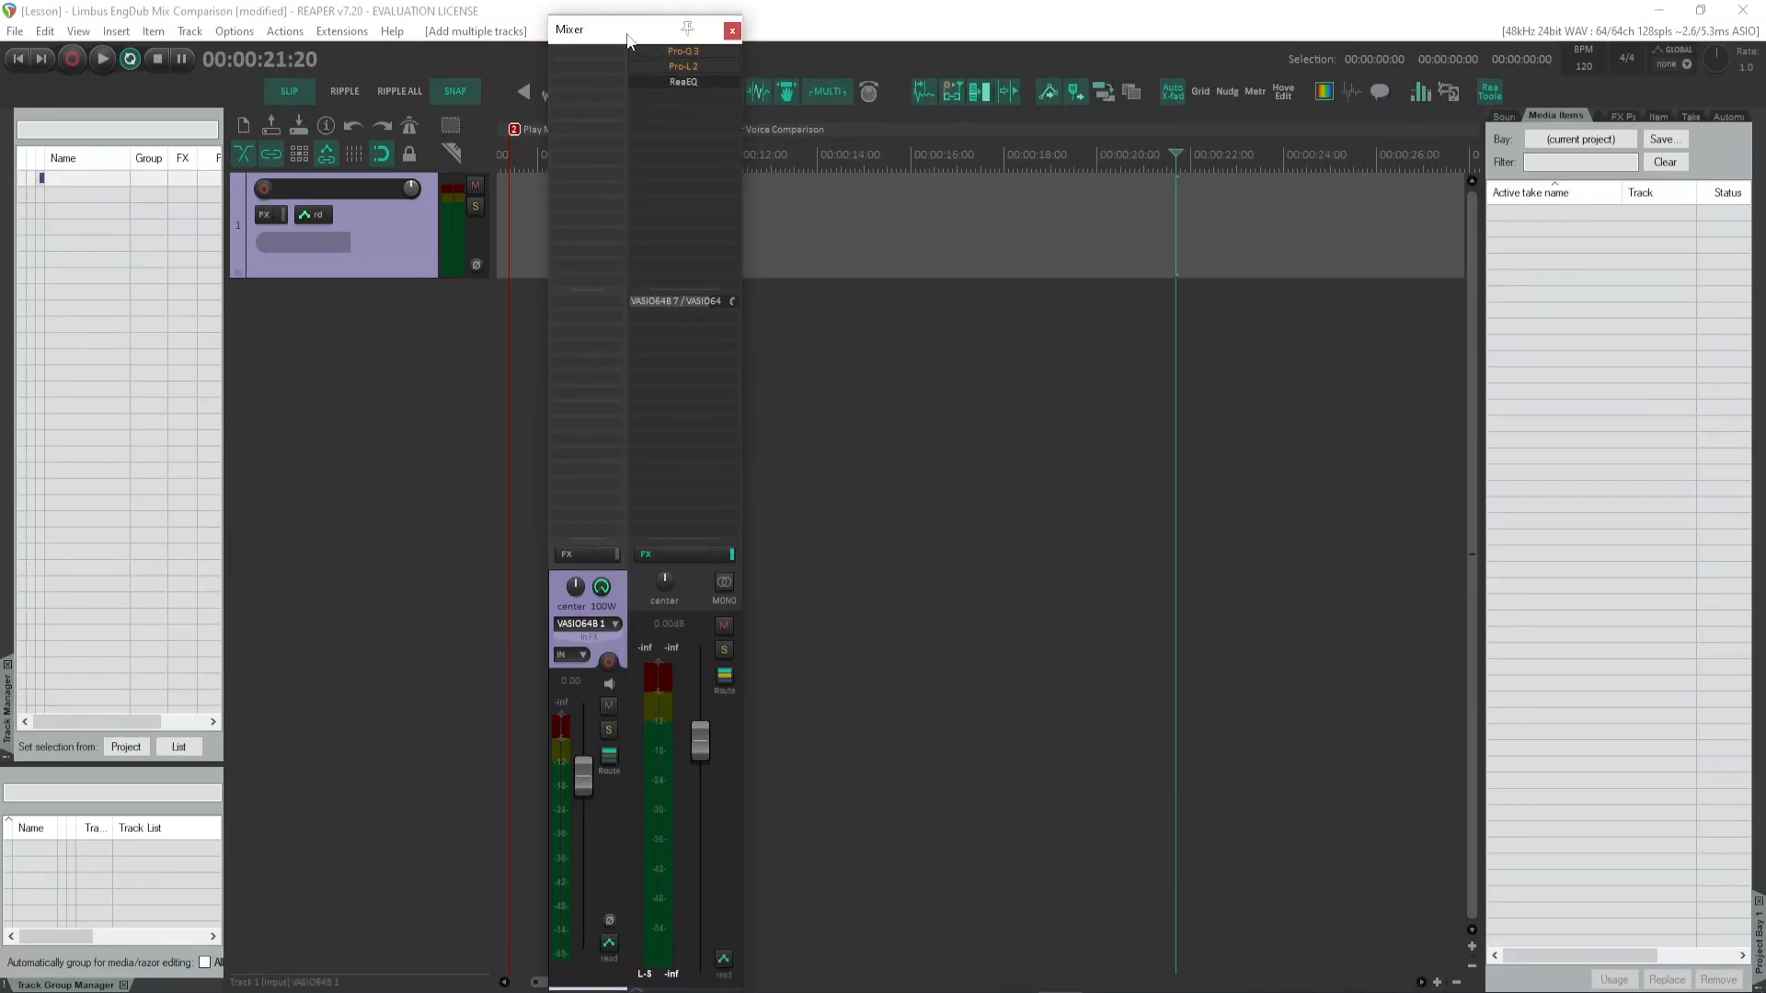
left_click_drag(628, 39, 1569, 64)
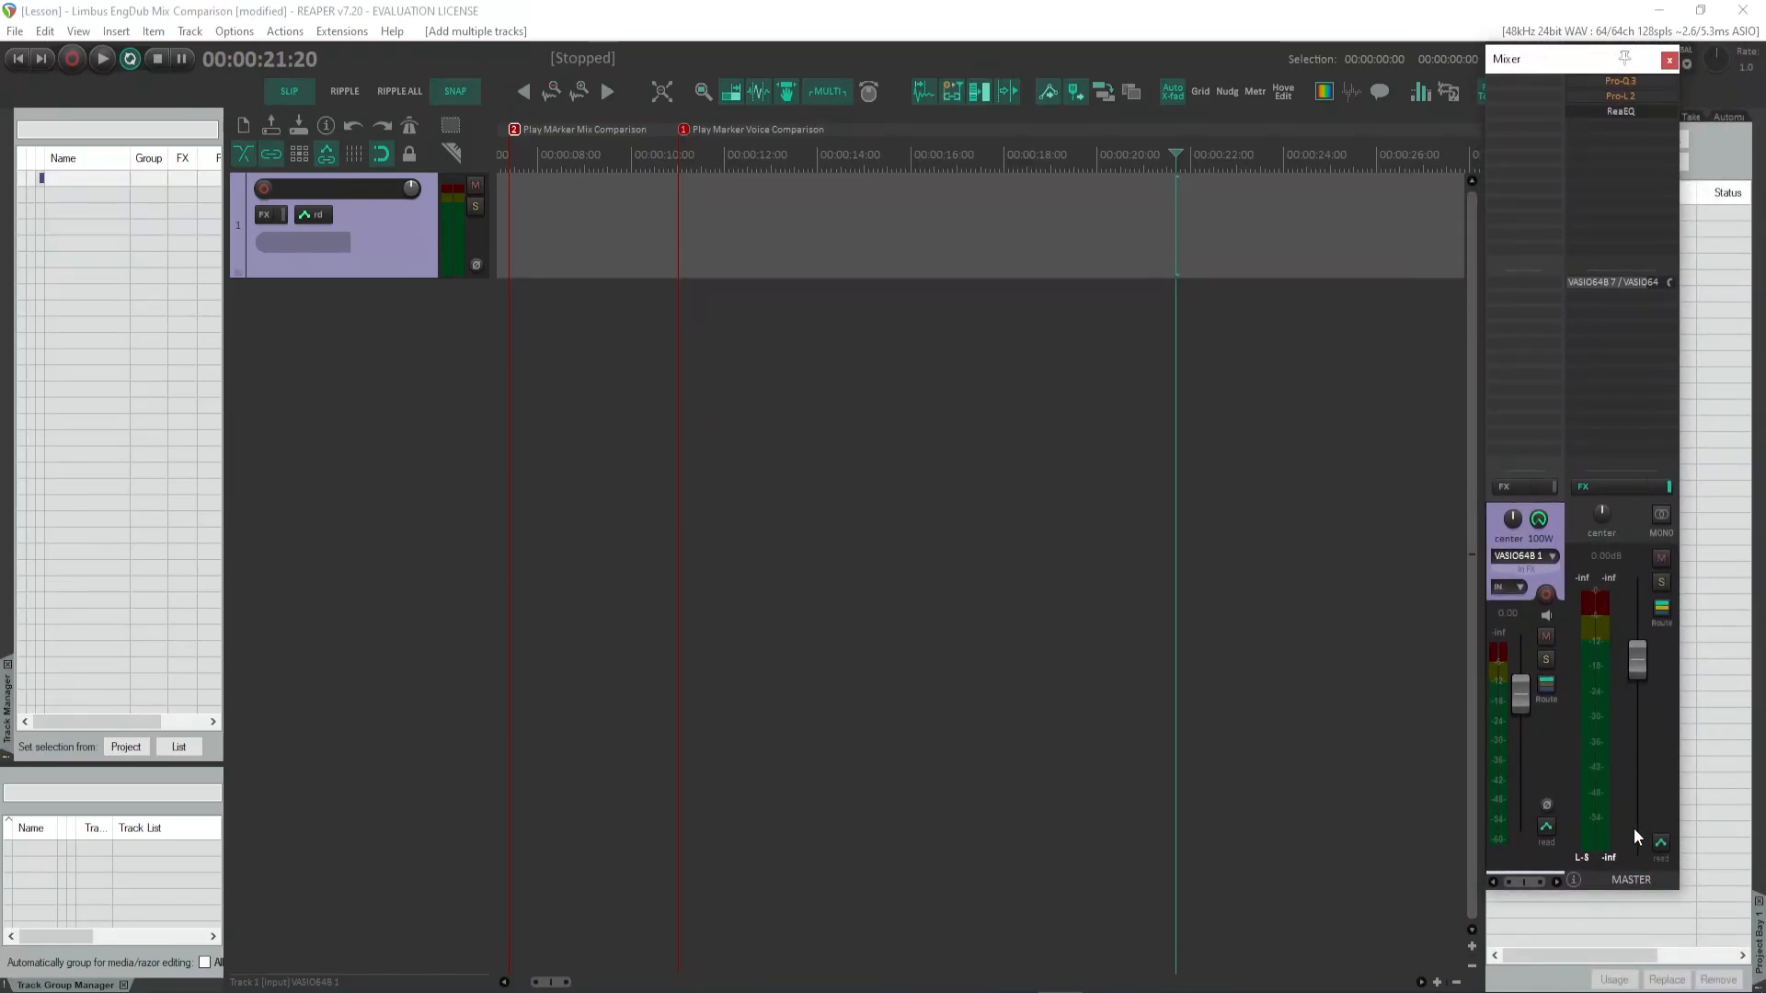
left_click_drag(1682, 899, 1750, 992)
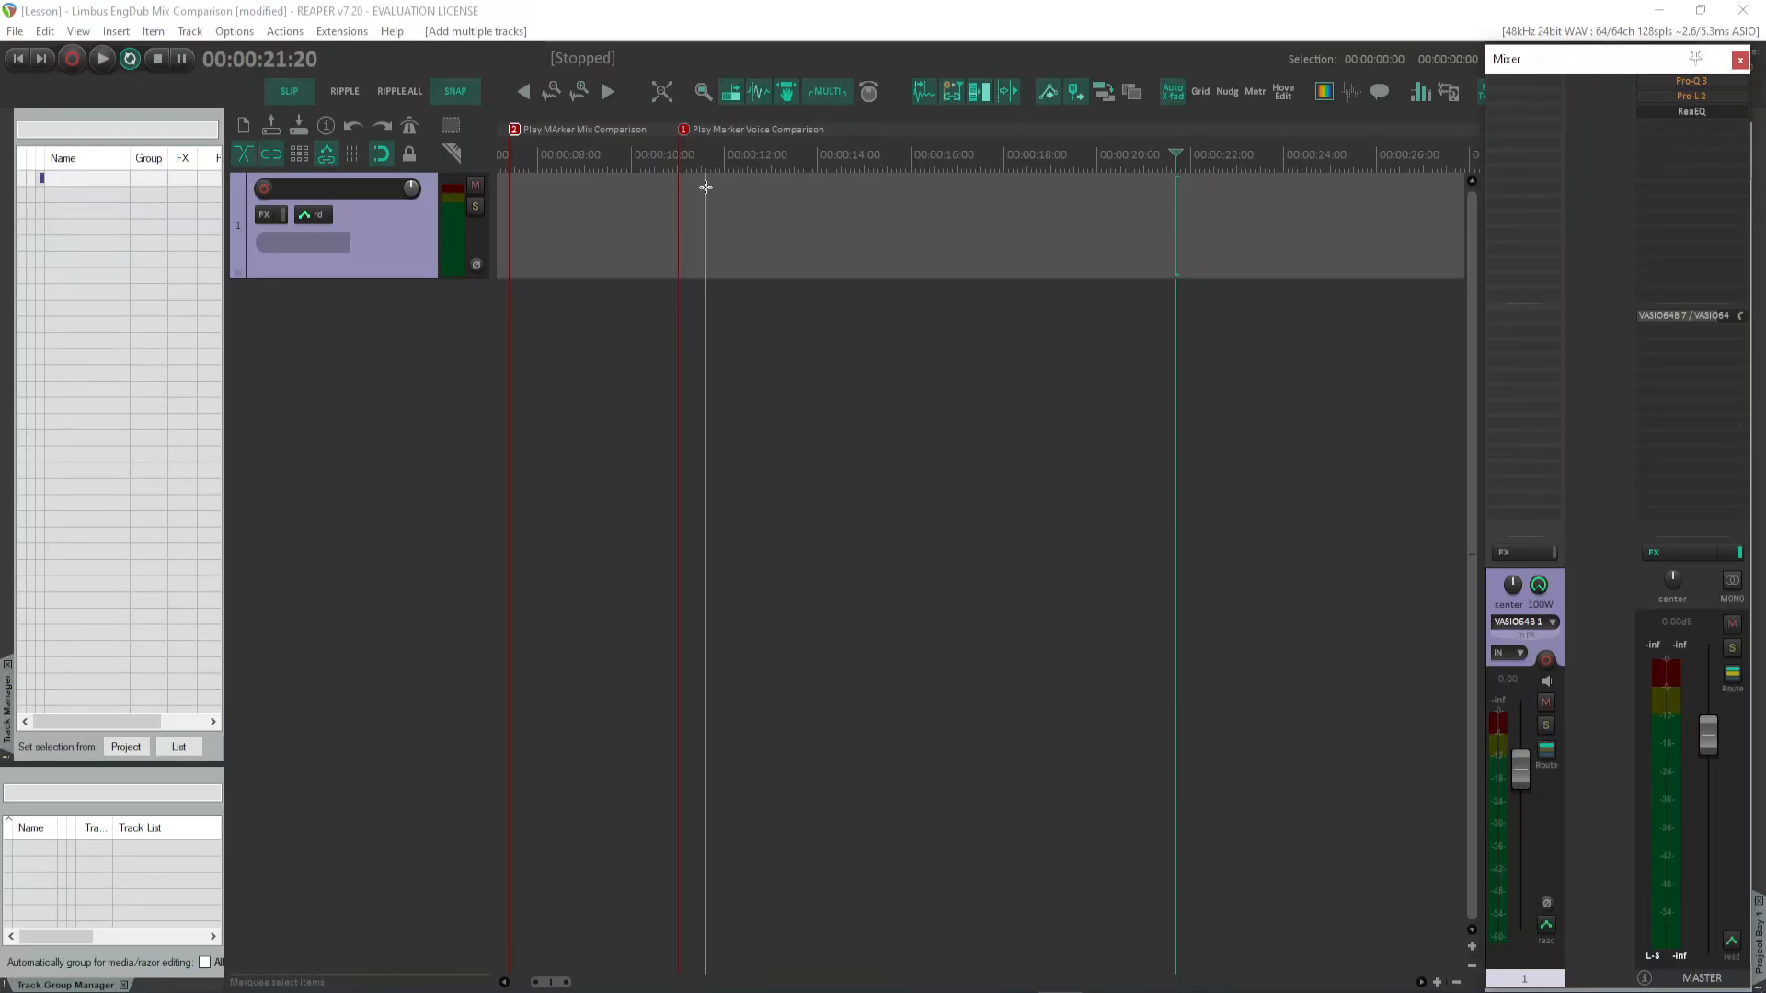
- Set the new track's record input to the mono channel VASIO64B 15
left_click(1551, 626)
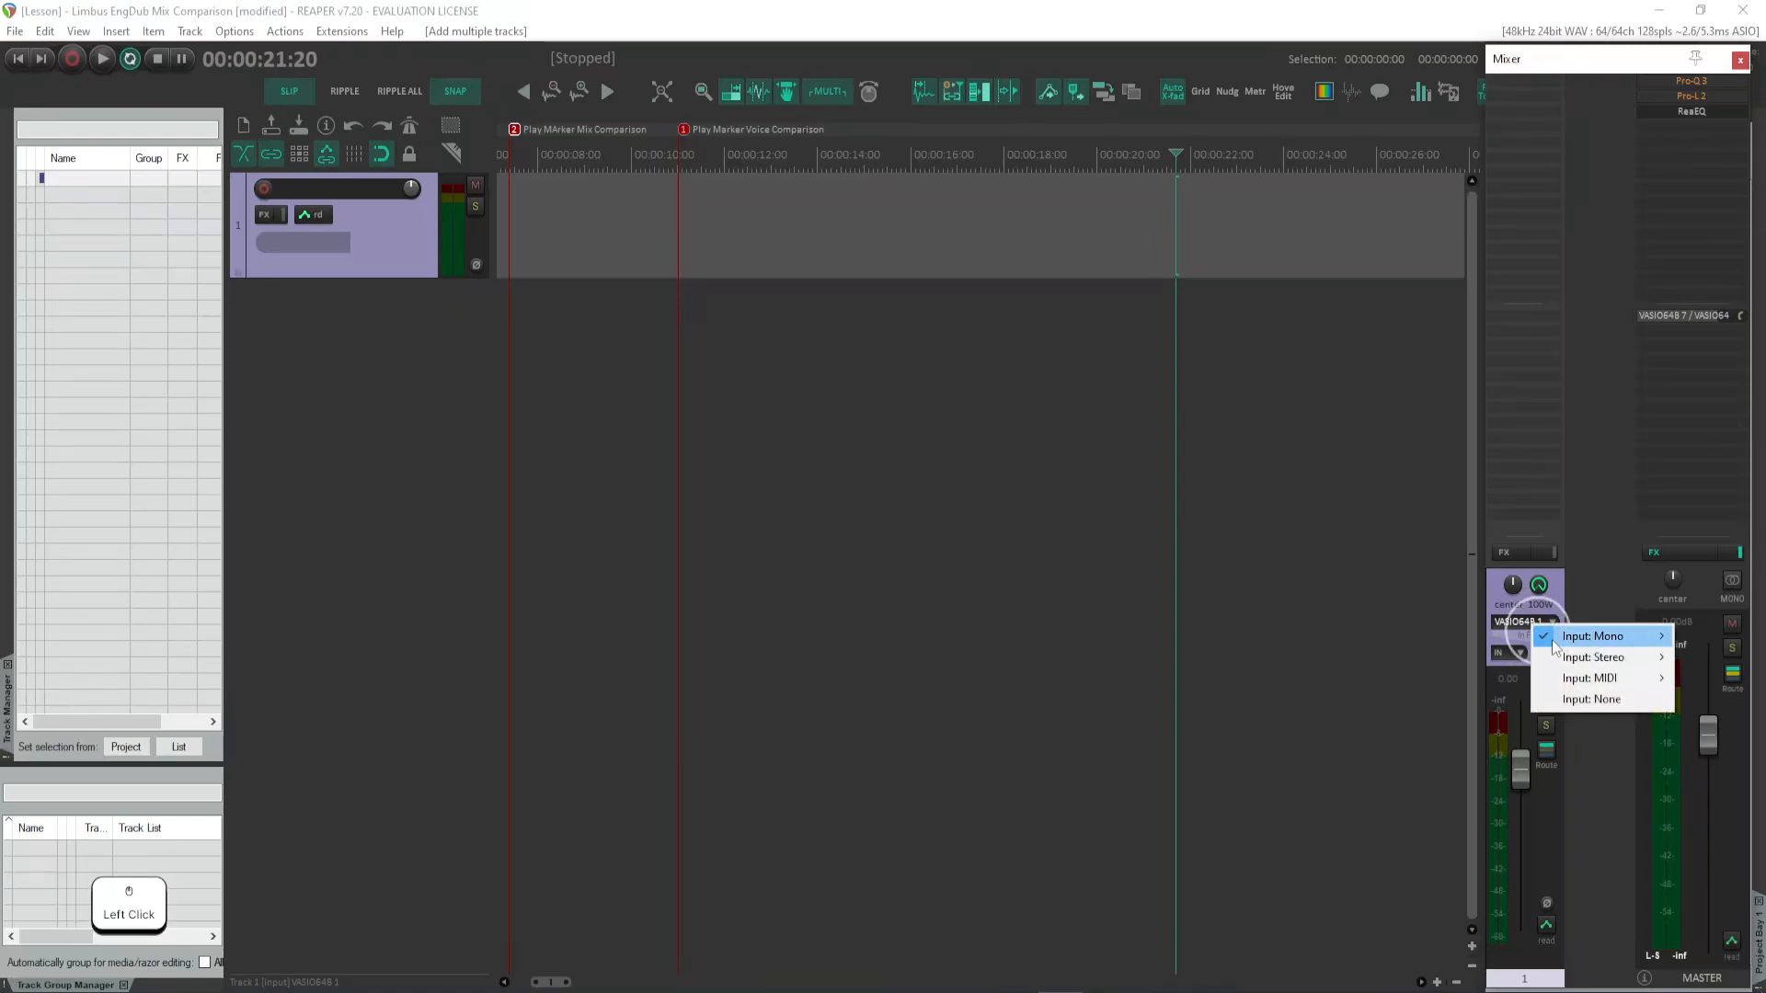
mouse_move(1632, 637)
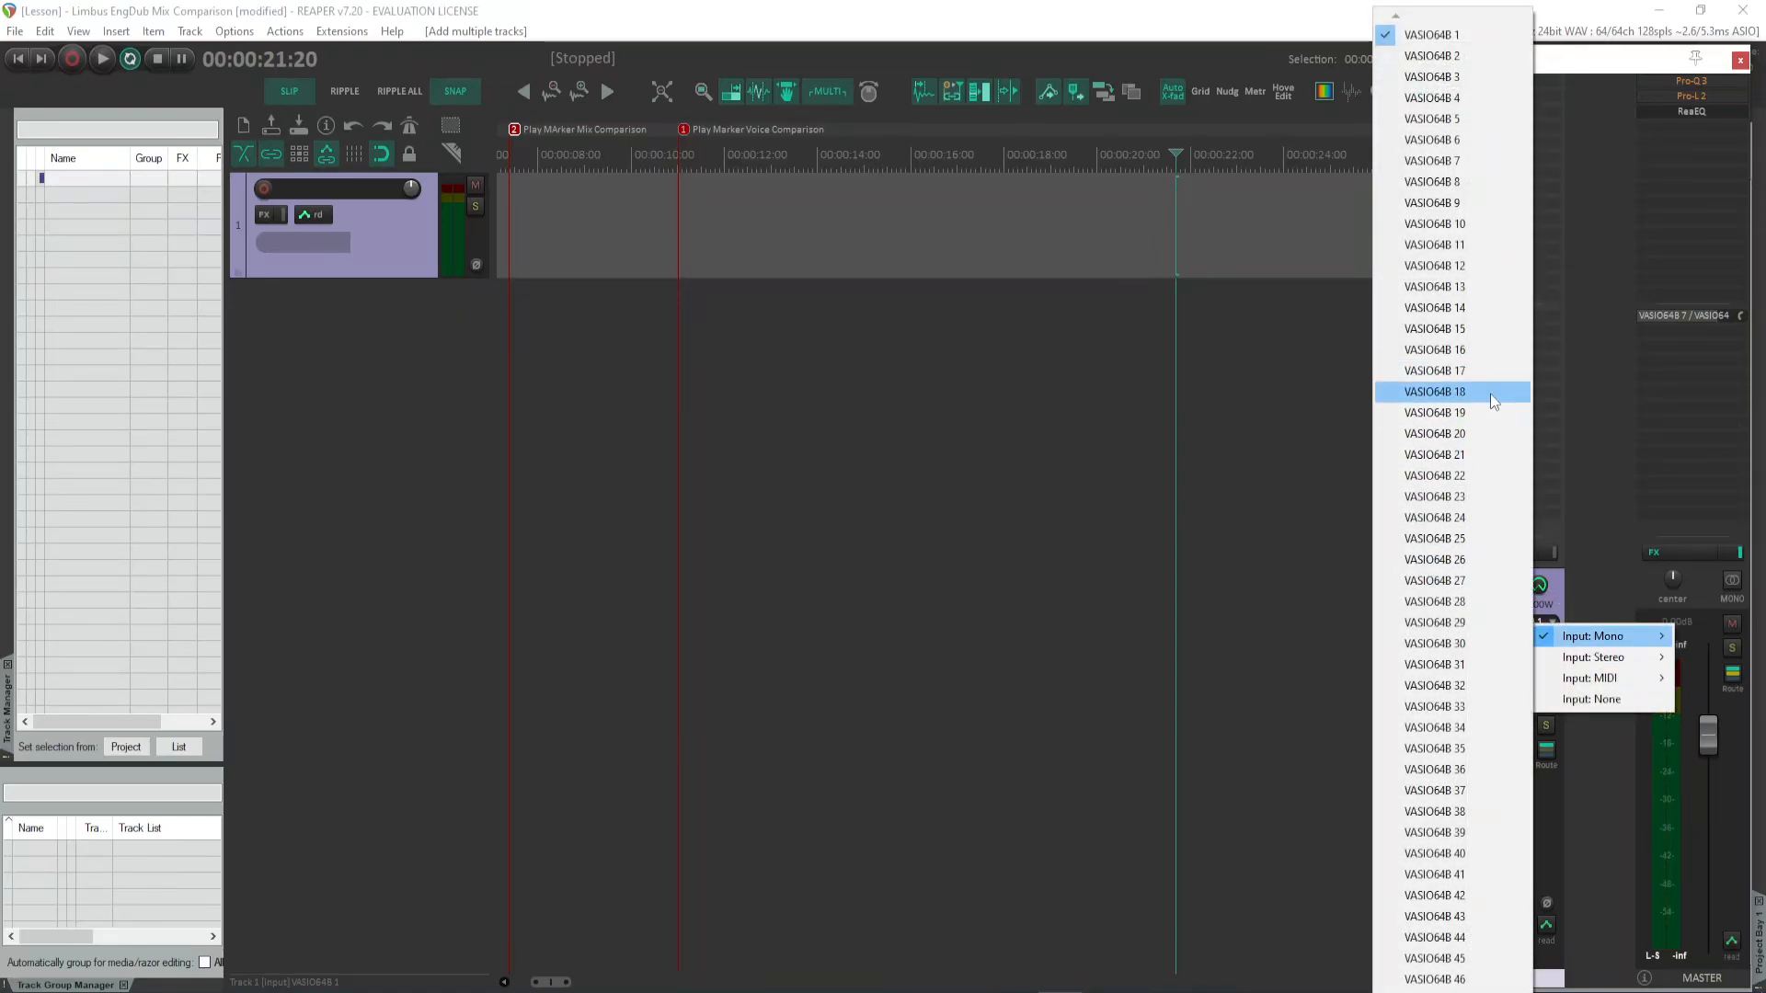
left_click(1498, 329)
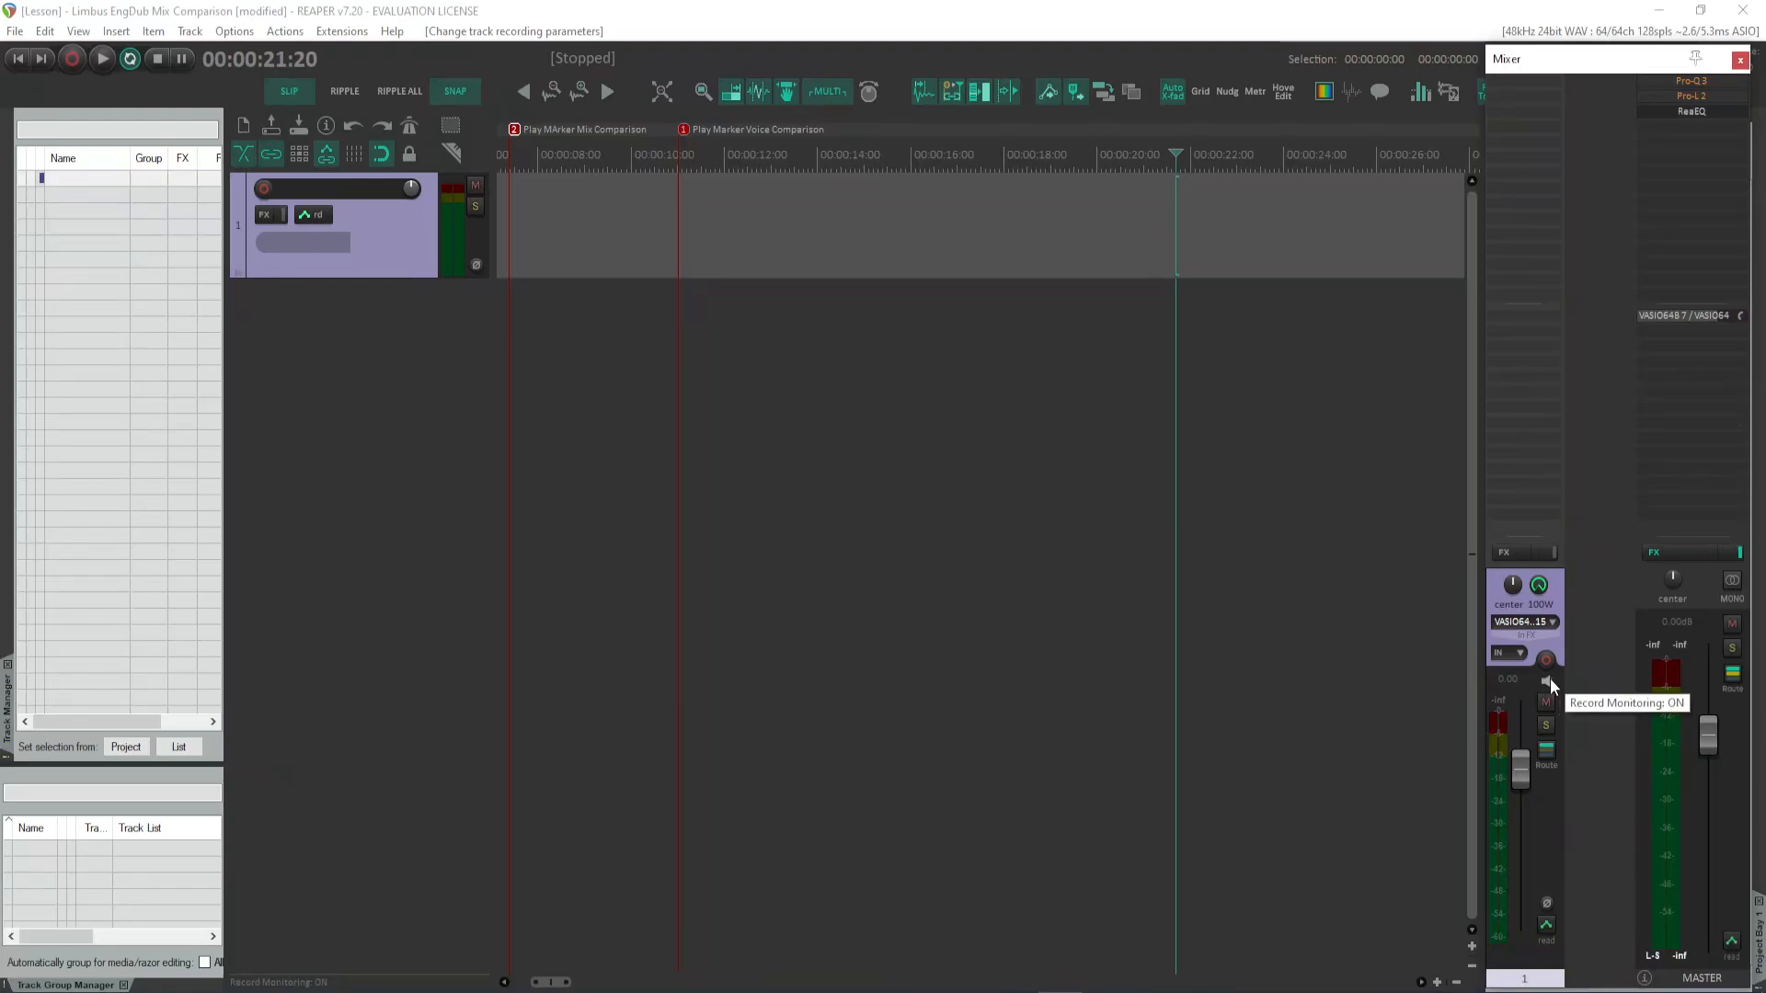
- Open the audio device preferences and change the audio system to WaveOut
left_click(241, 35)
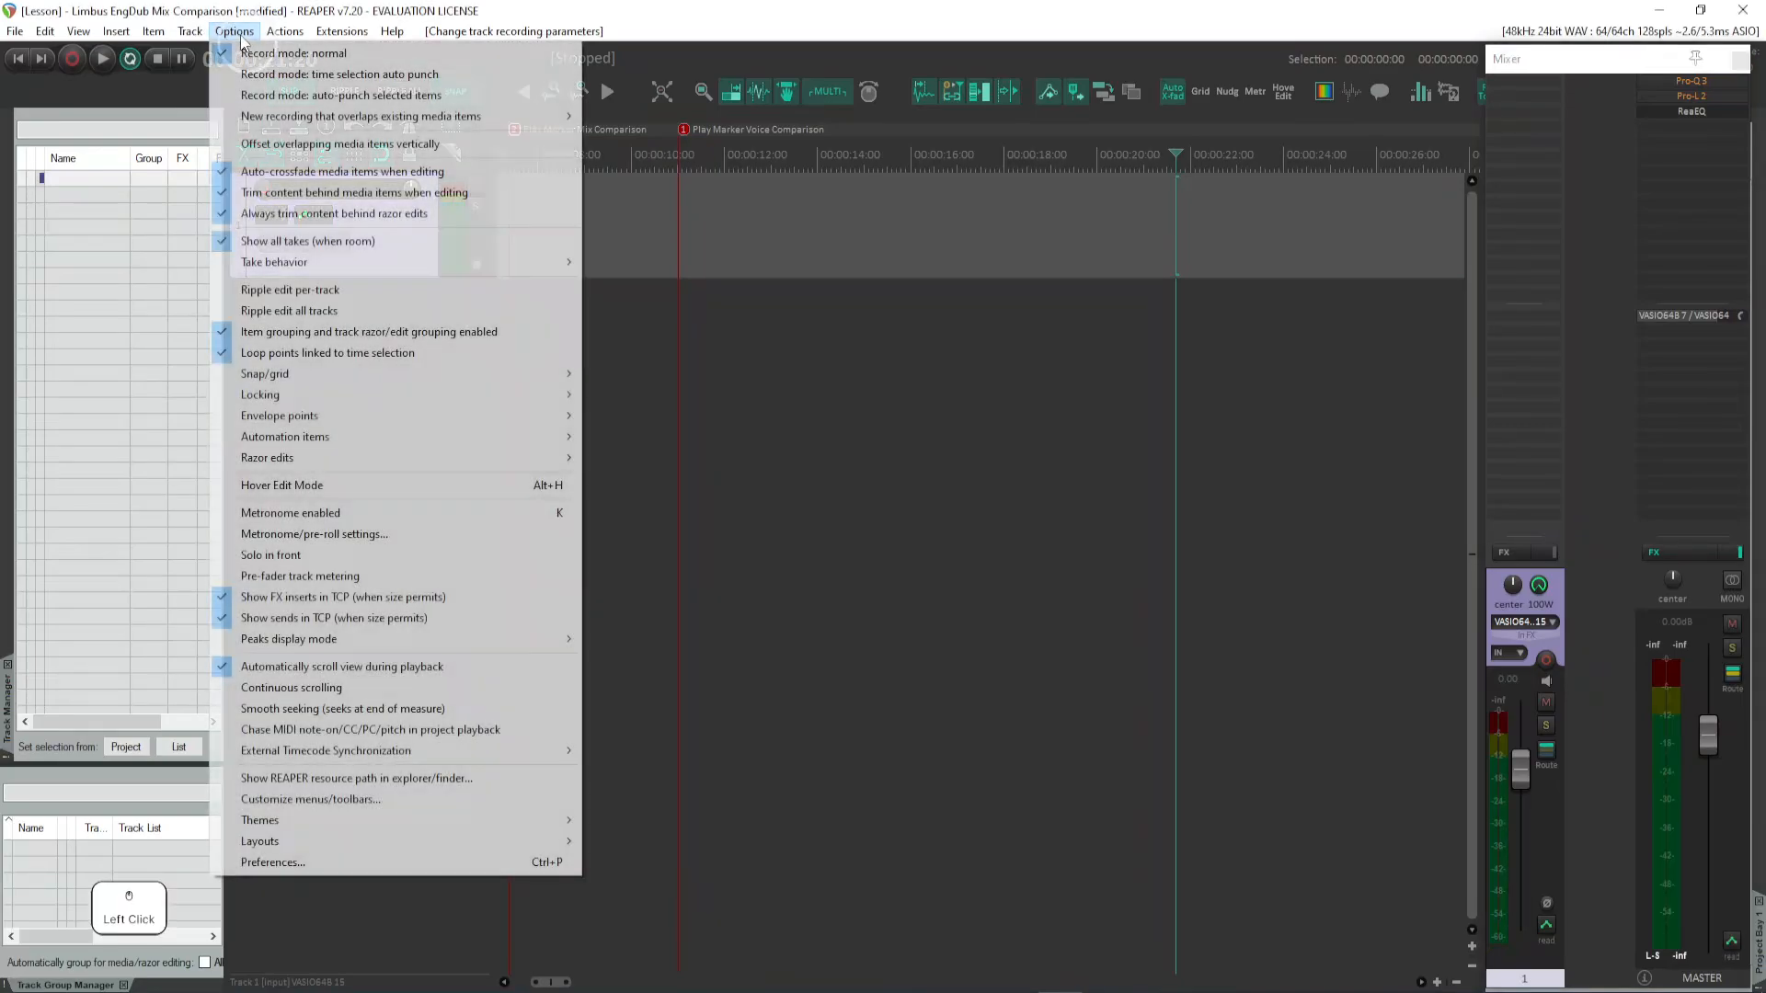
left_click(374, 864)
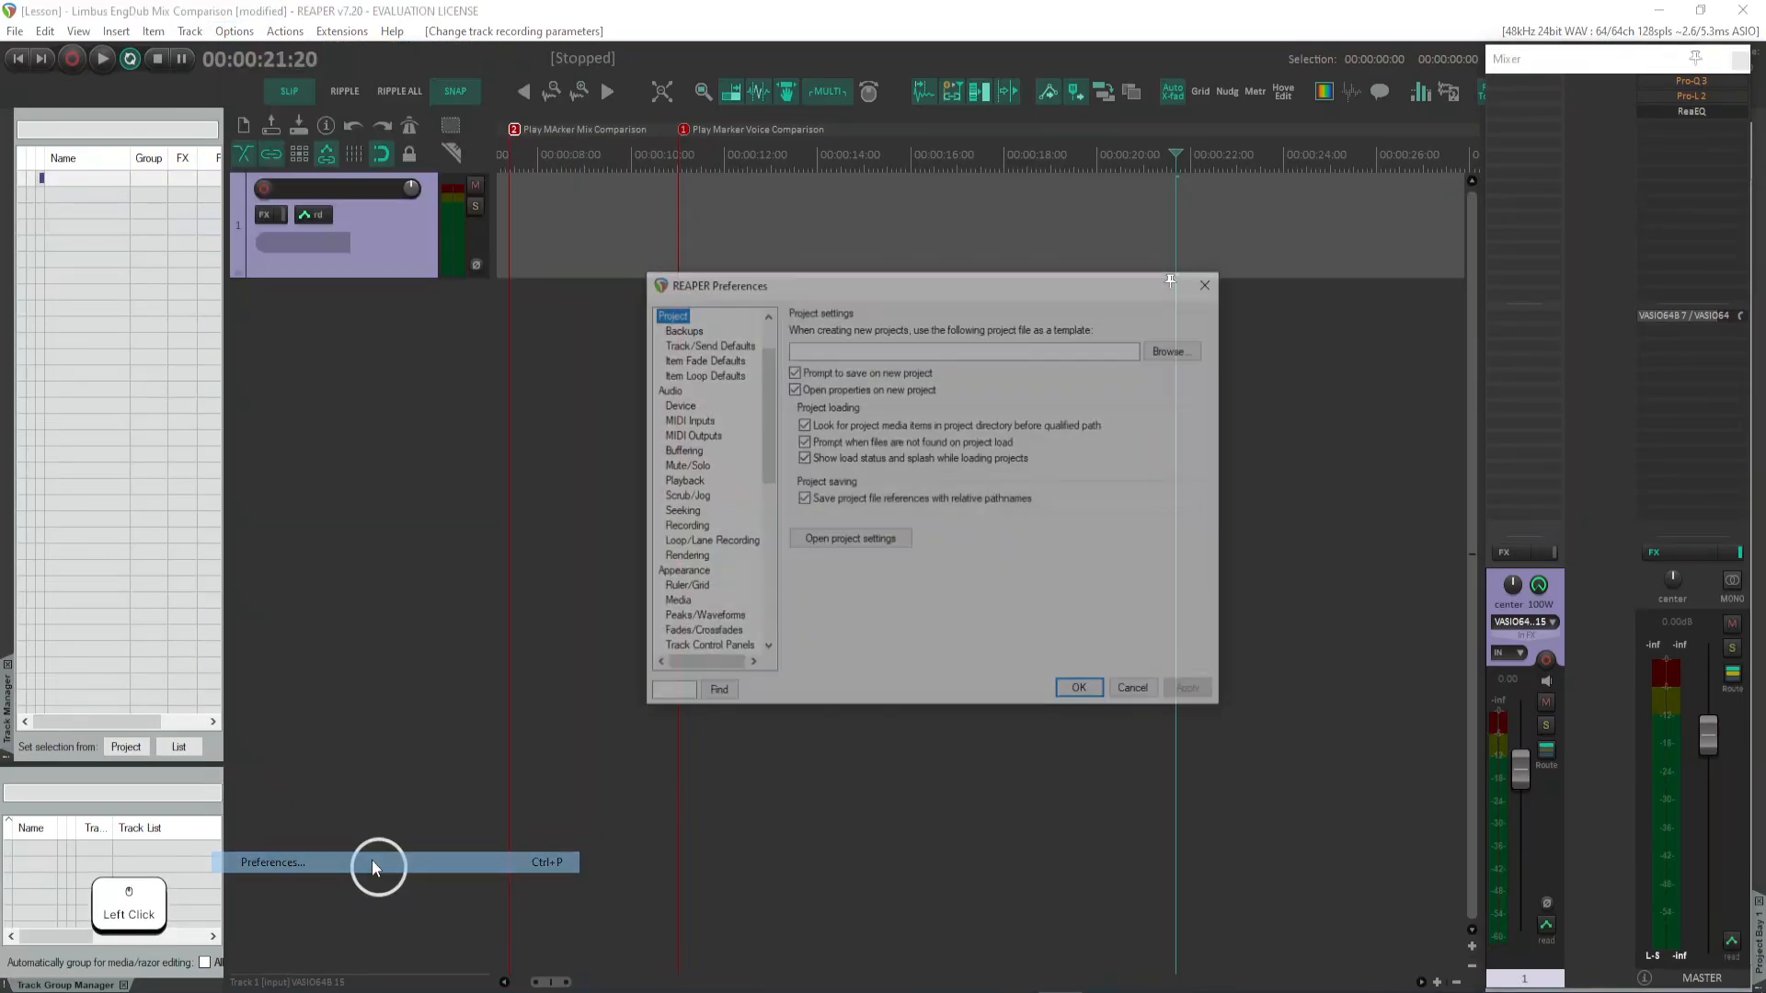
left_click(676, 405)
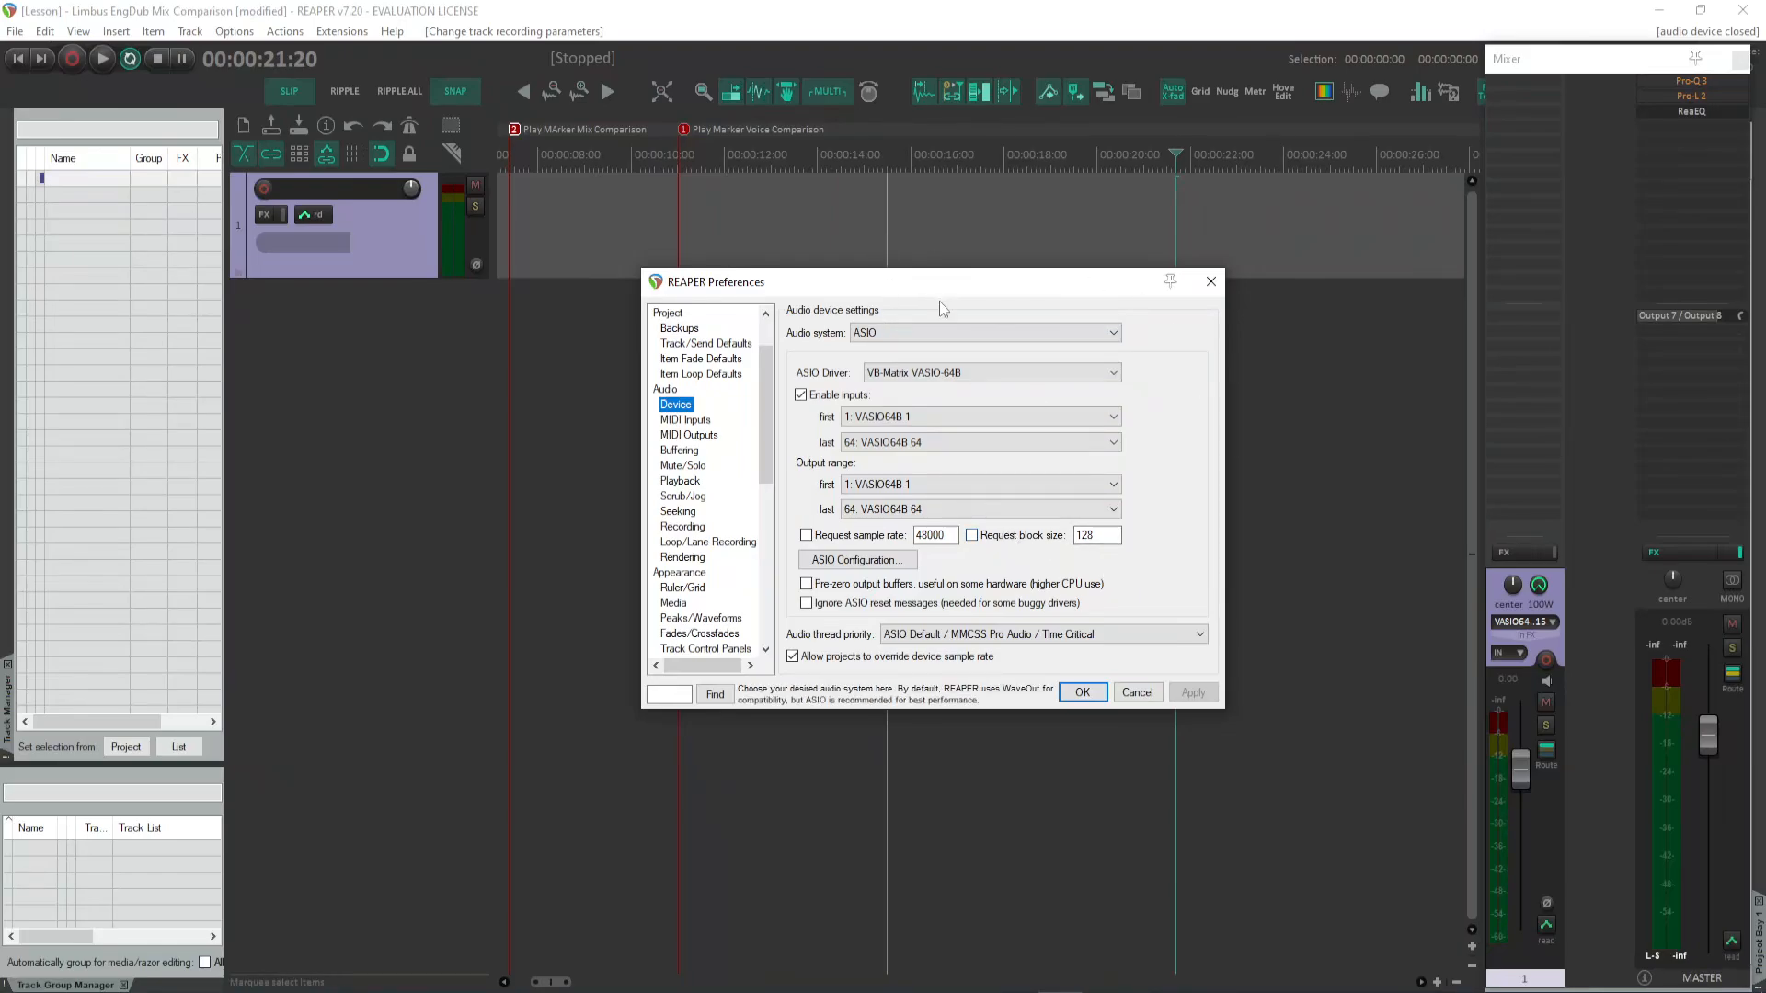
left_click(934, 335)
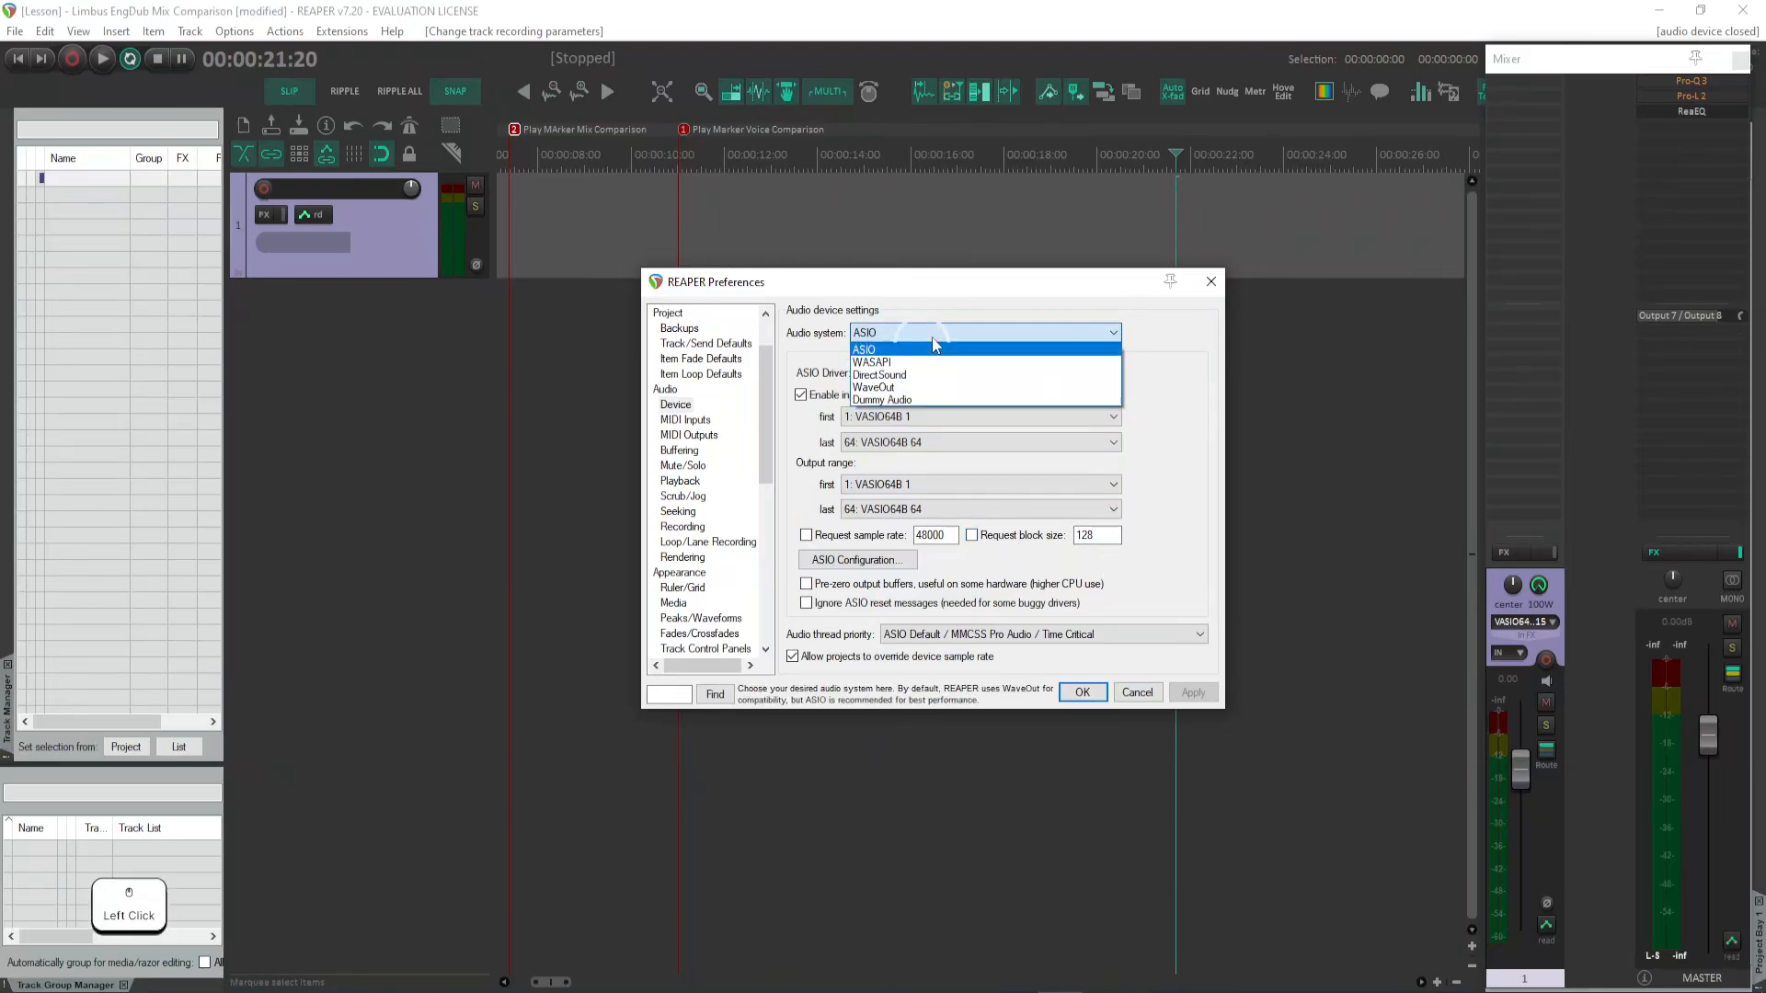
left_click(920, 387)
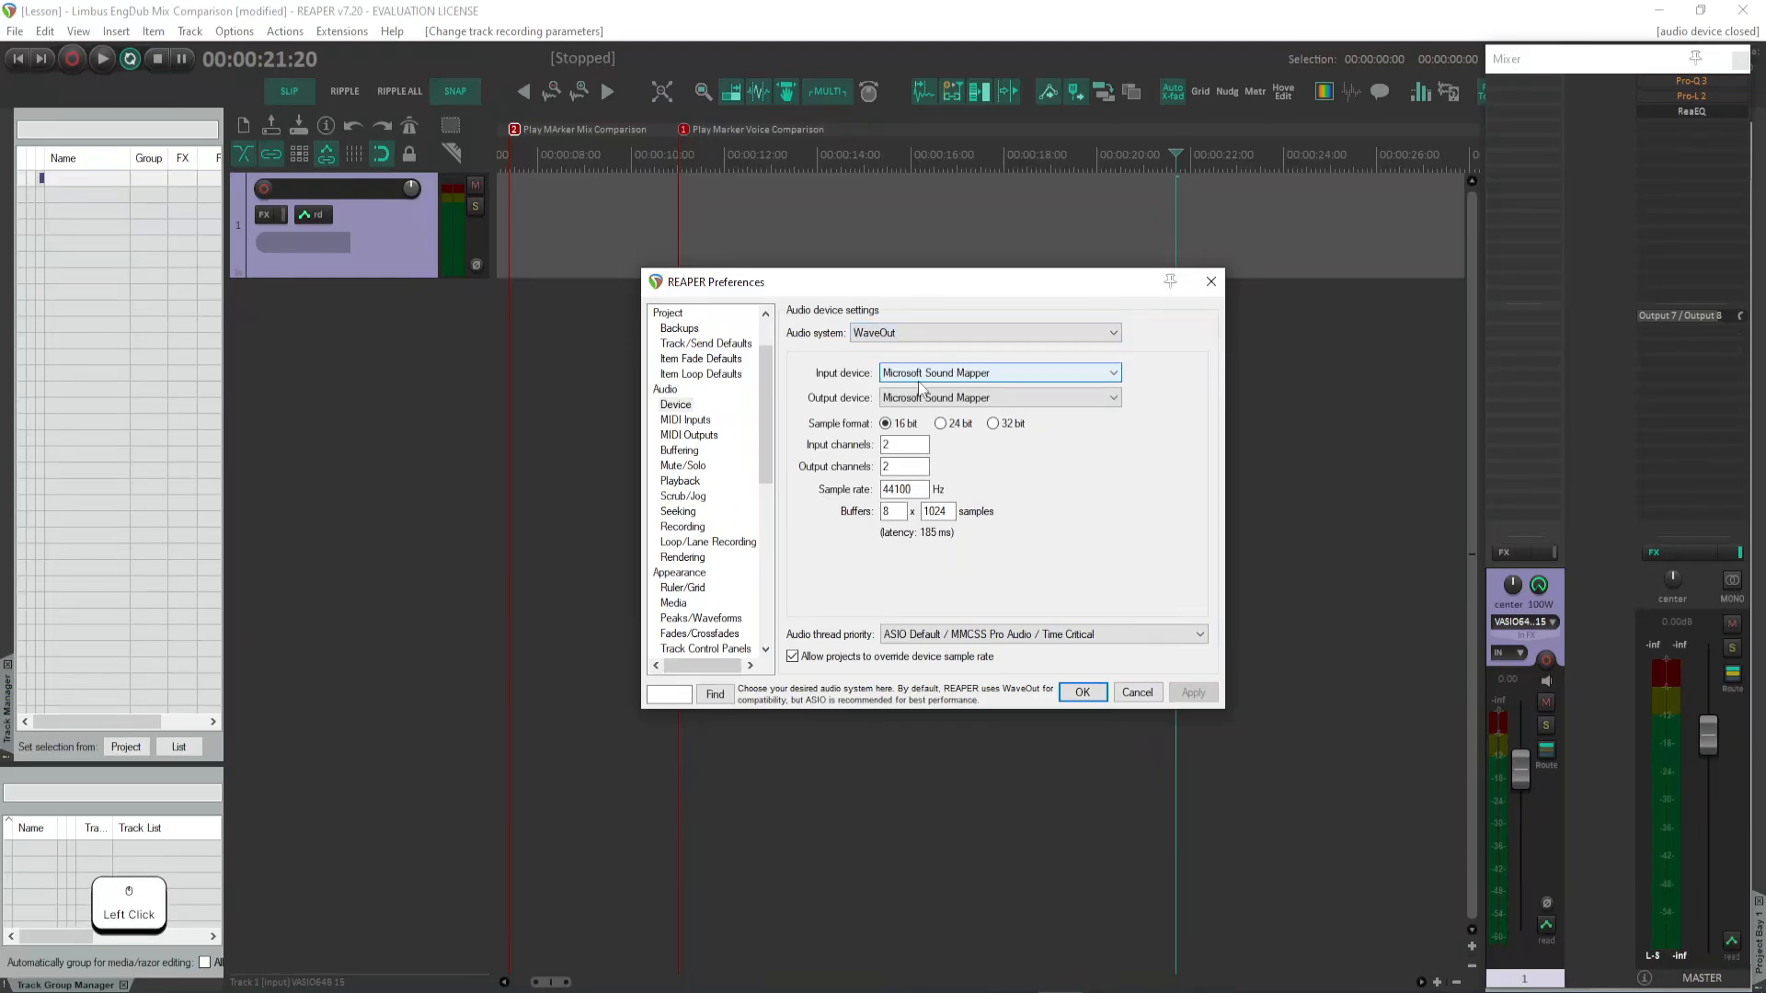
- View the available WaveOut input devices, then highlight the buffer sample size in the device settings
left_click(1020, 382)
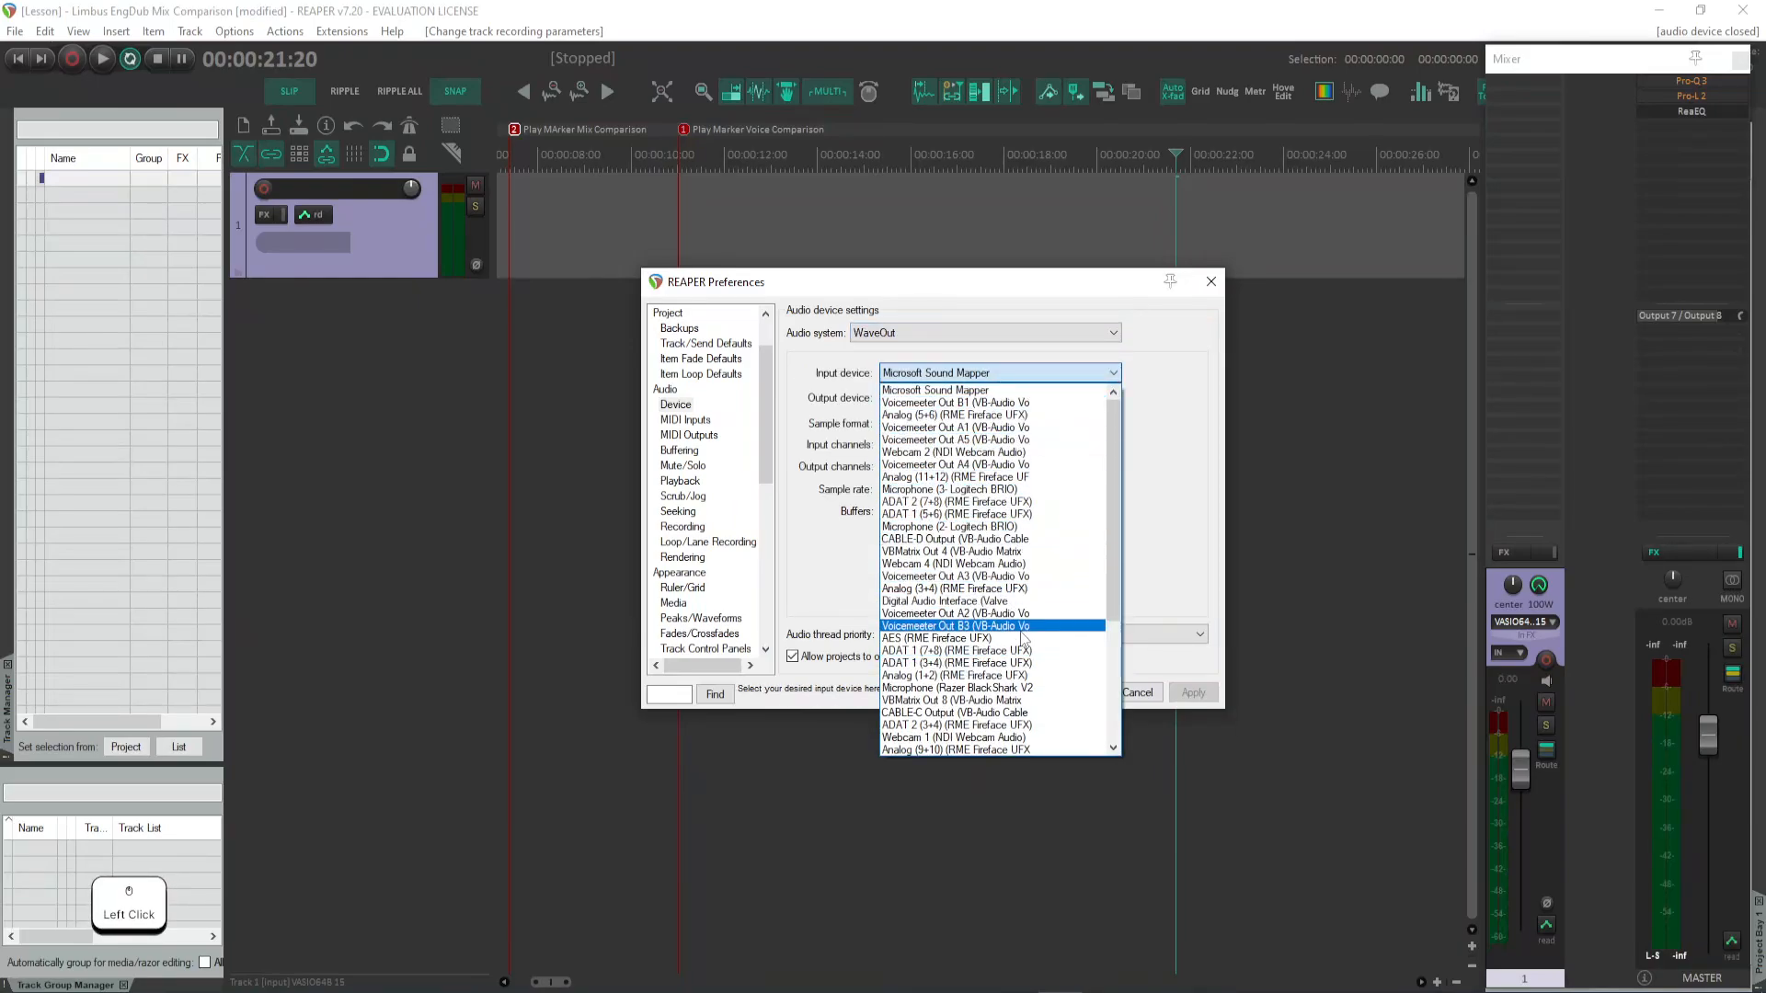
left_click(1174, 375)
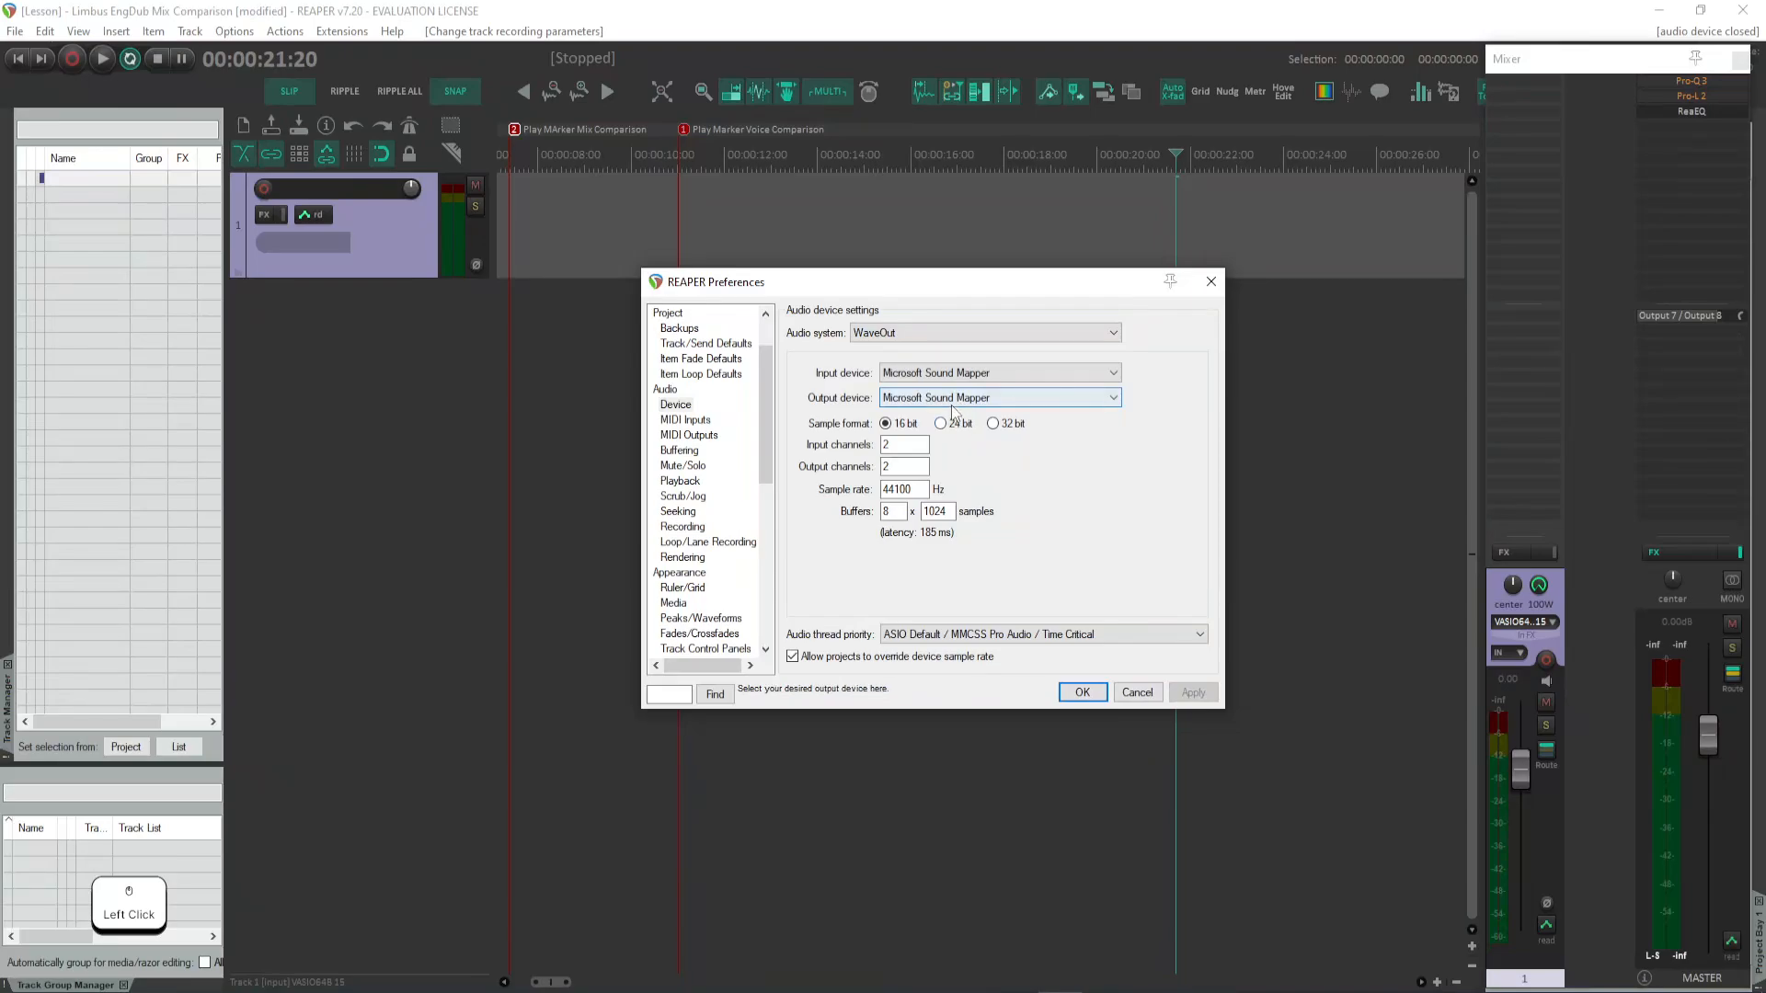
left_click_drag(947, 512, 930, 513)
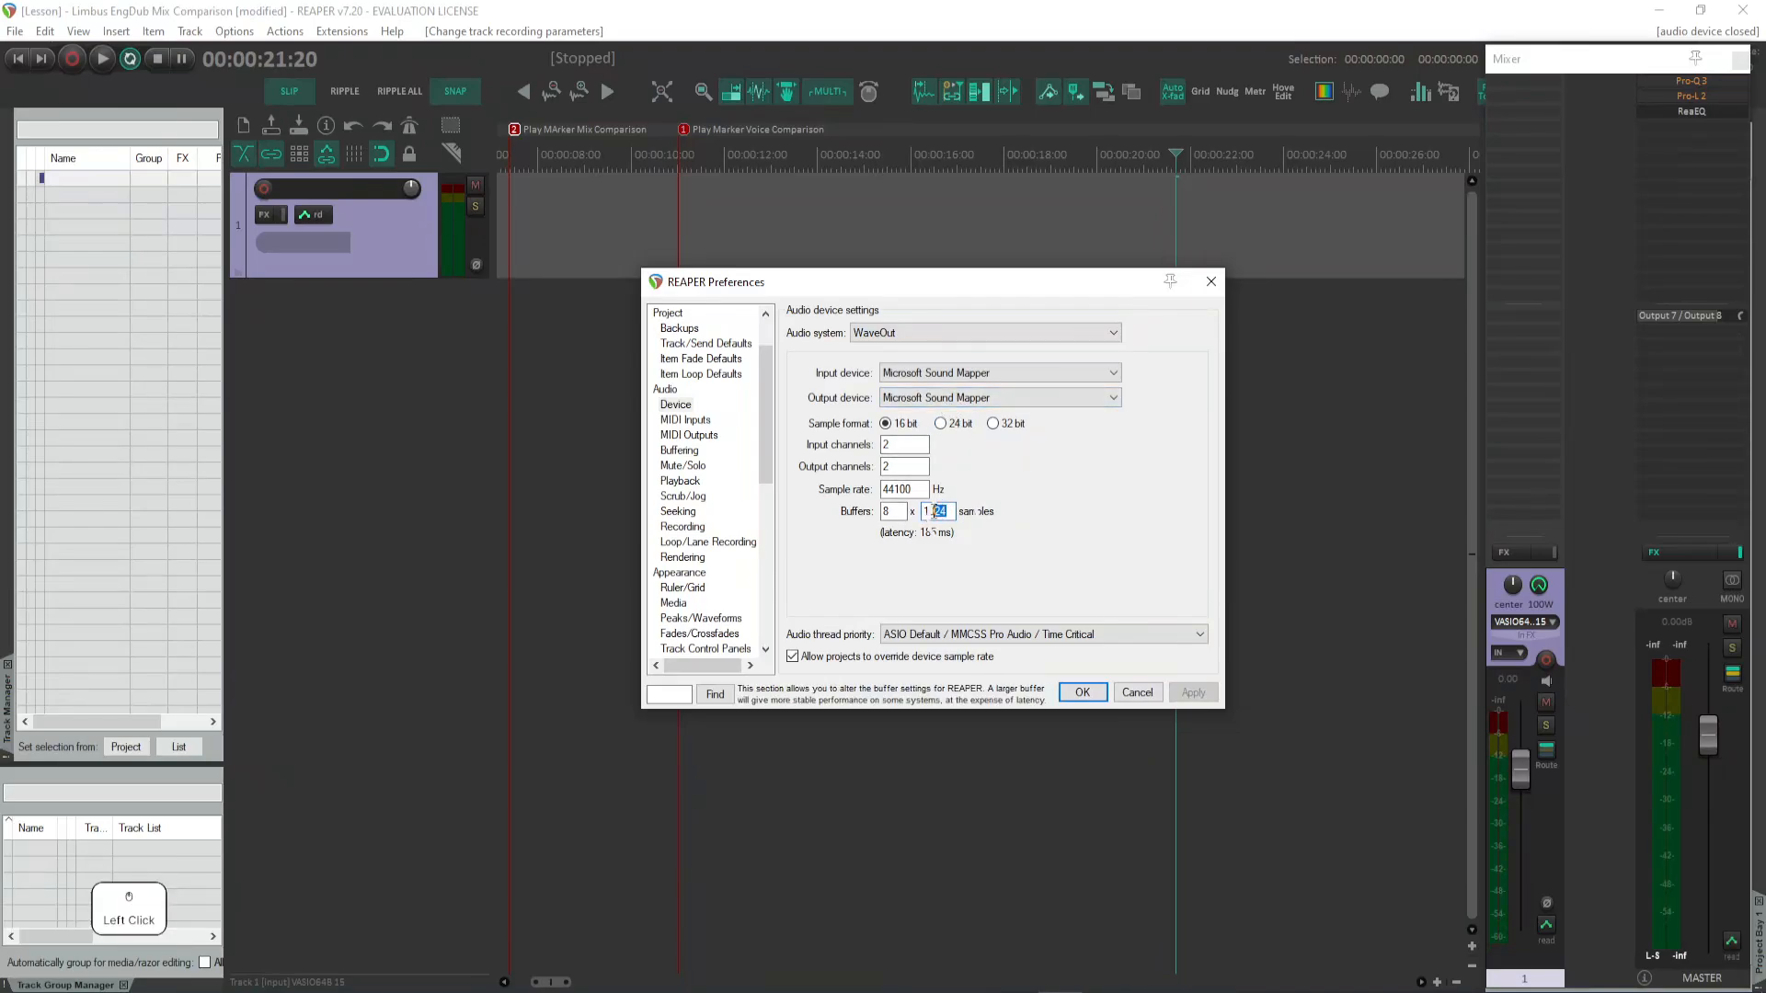
left_click_drag(927, 512, 941, 512)
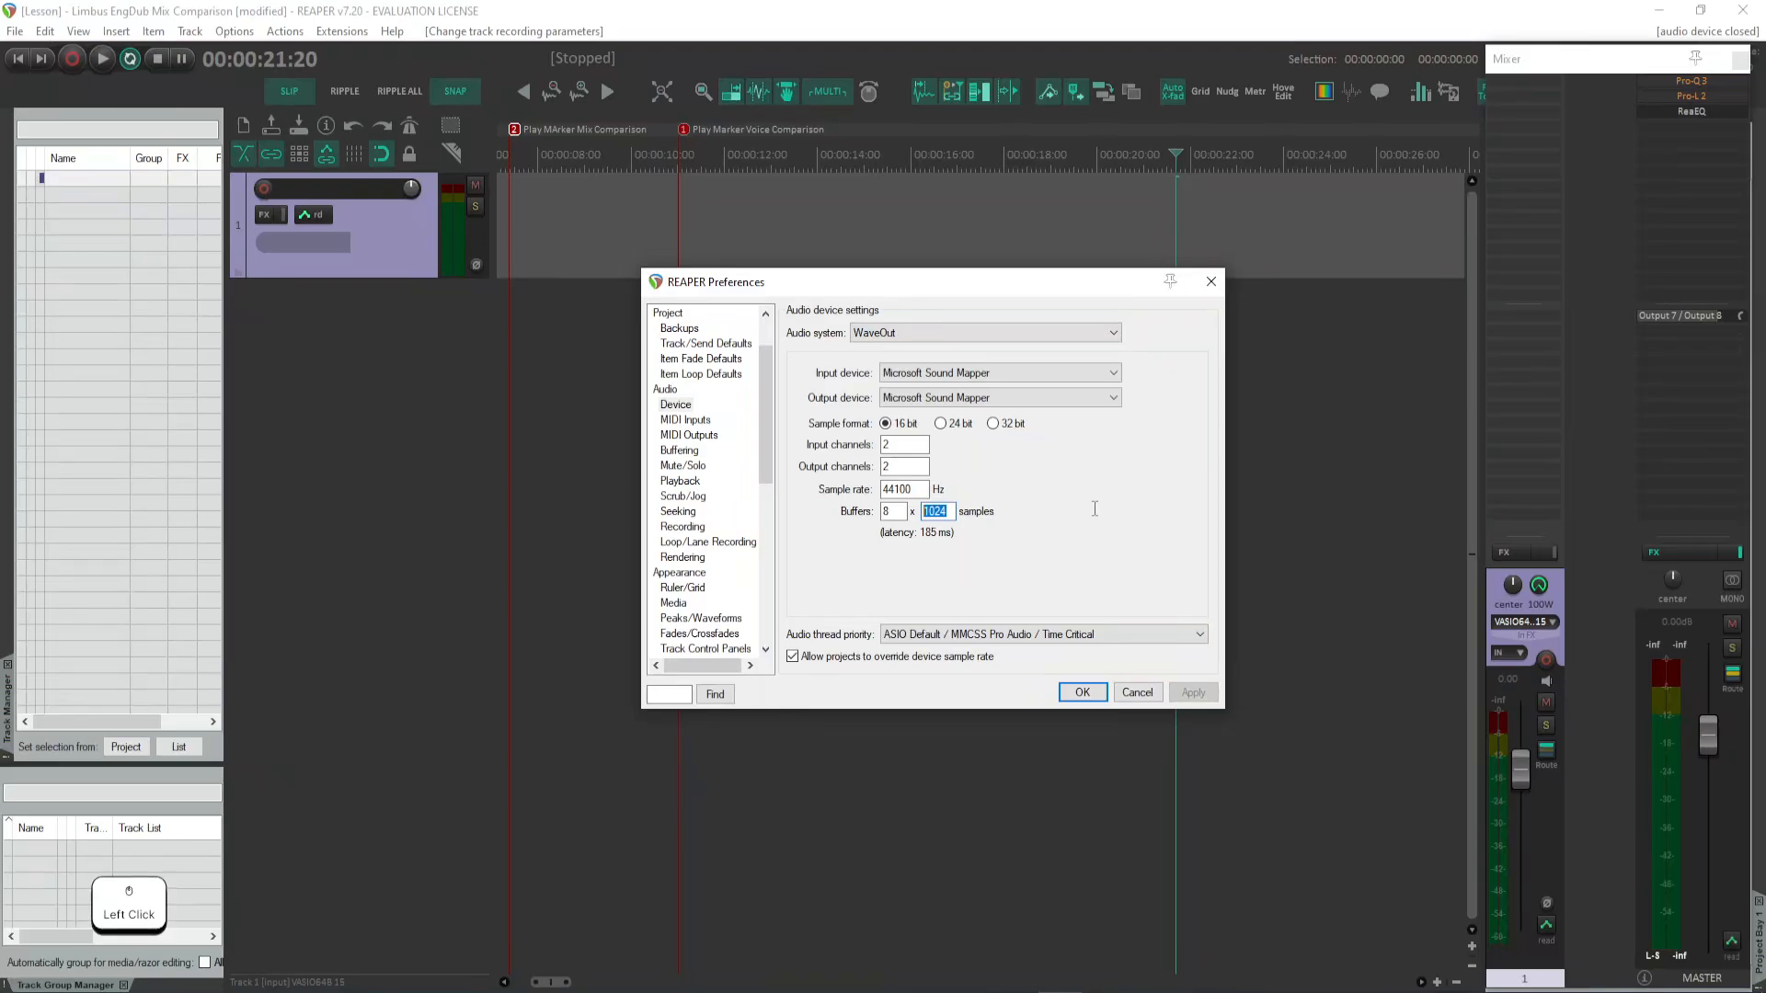
- Try a buffer size of 128 samples in the audio device settings
left_click(954, 508)
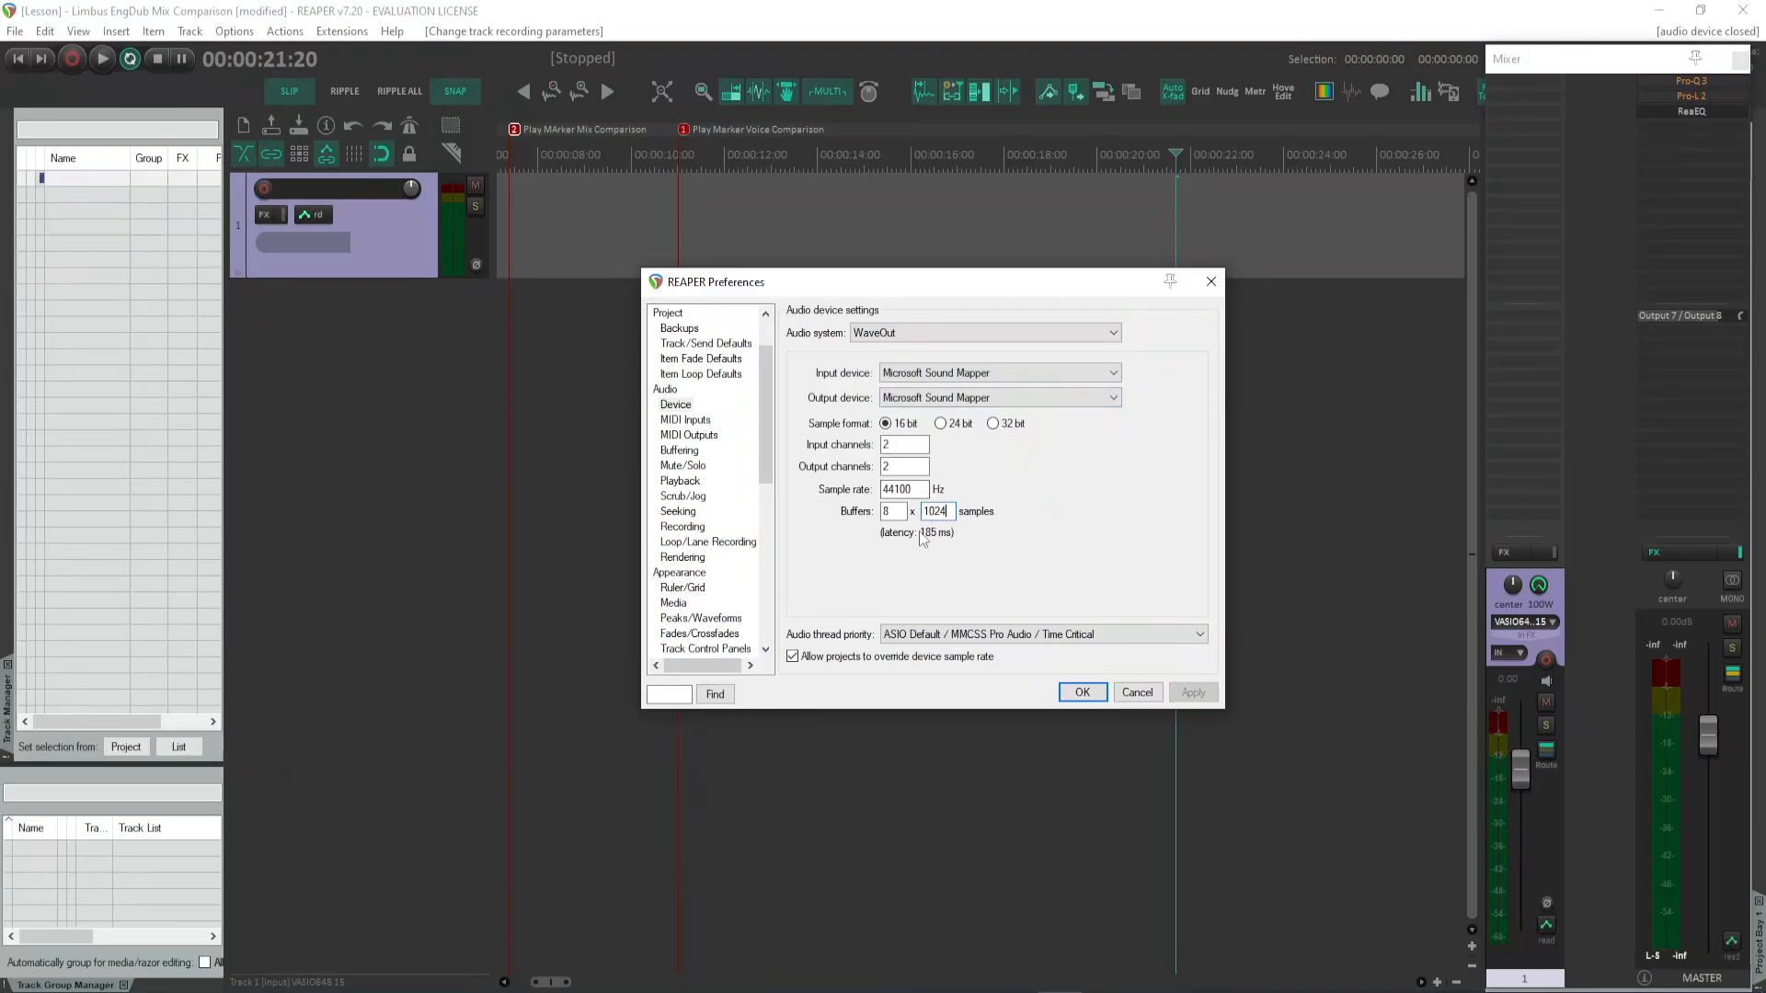
left_click(877, 541)
left_click_drag(877, 541, 942, 543)
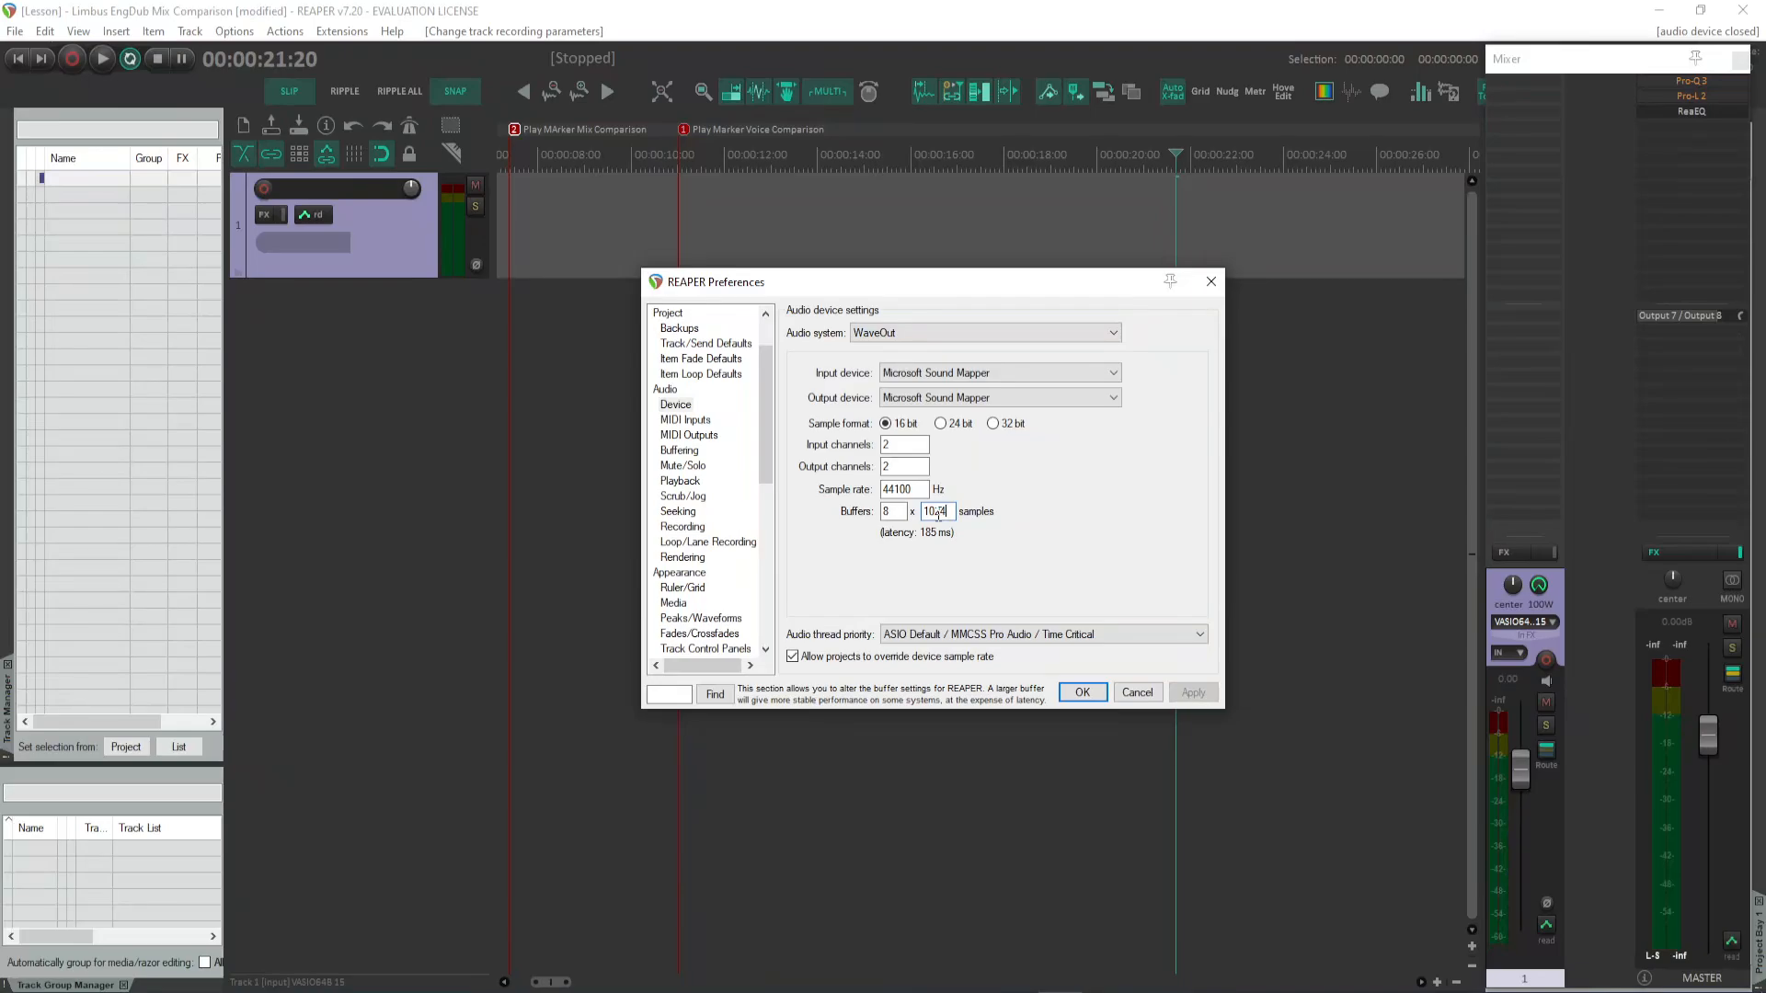
left_click_drag(946, 508, 960, 547)
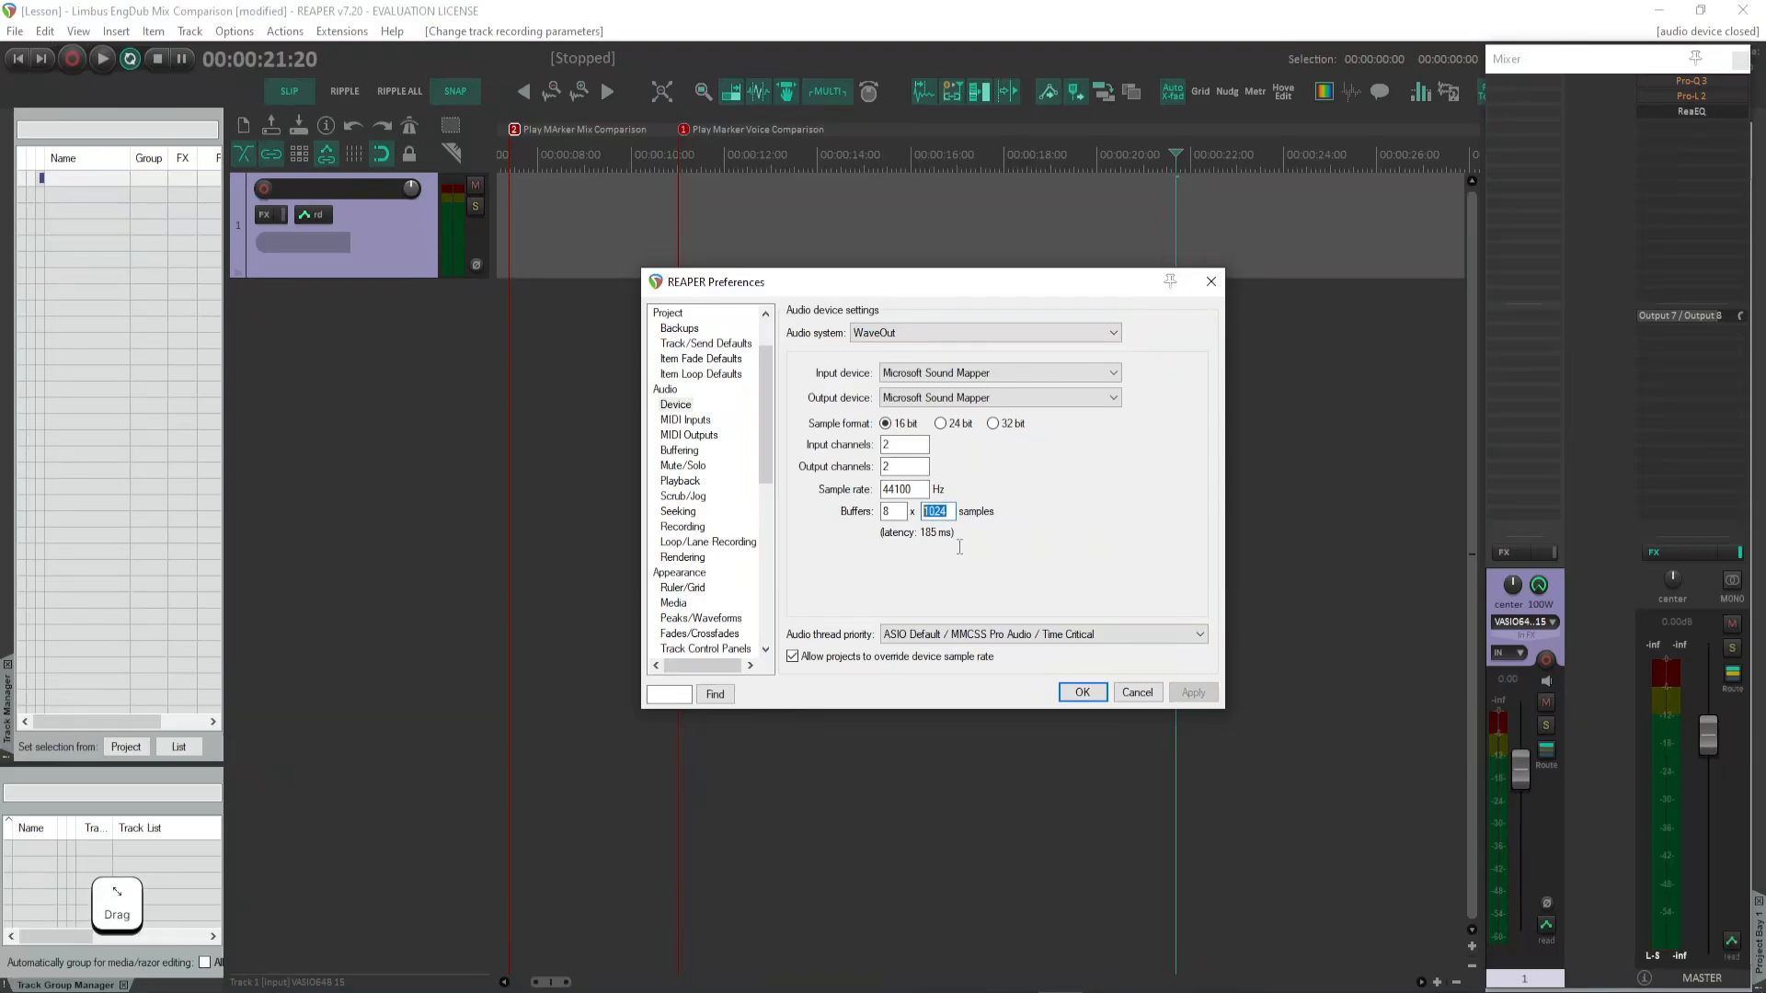
type("1245")
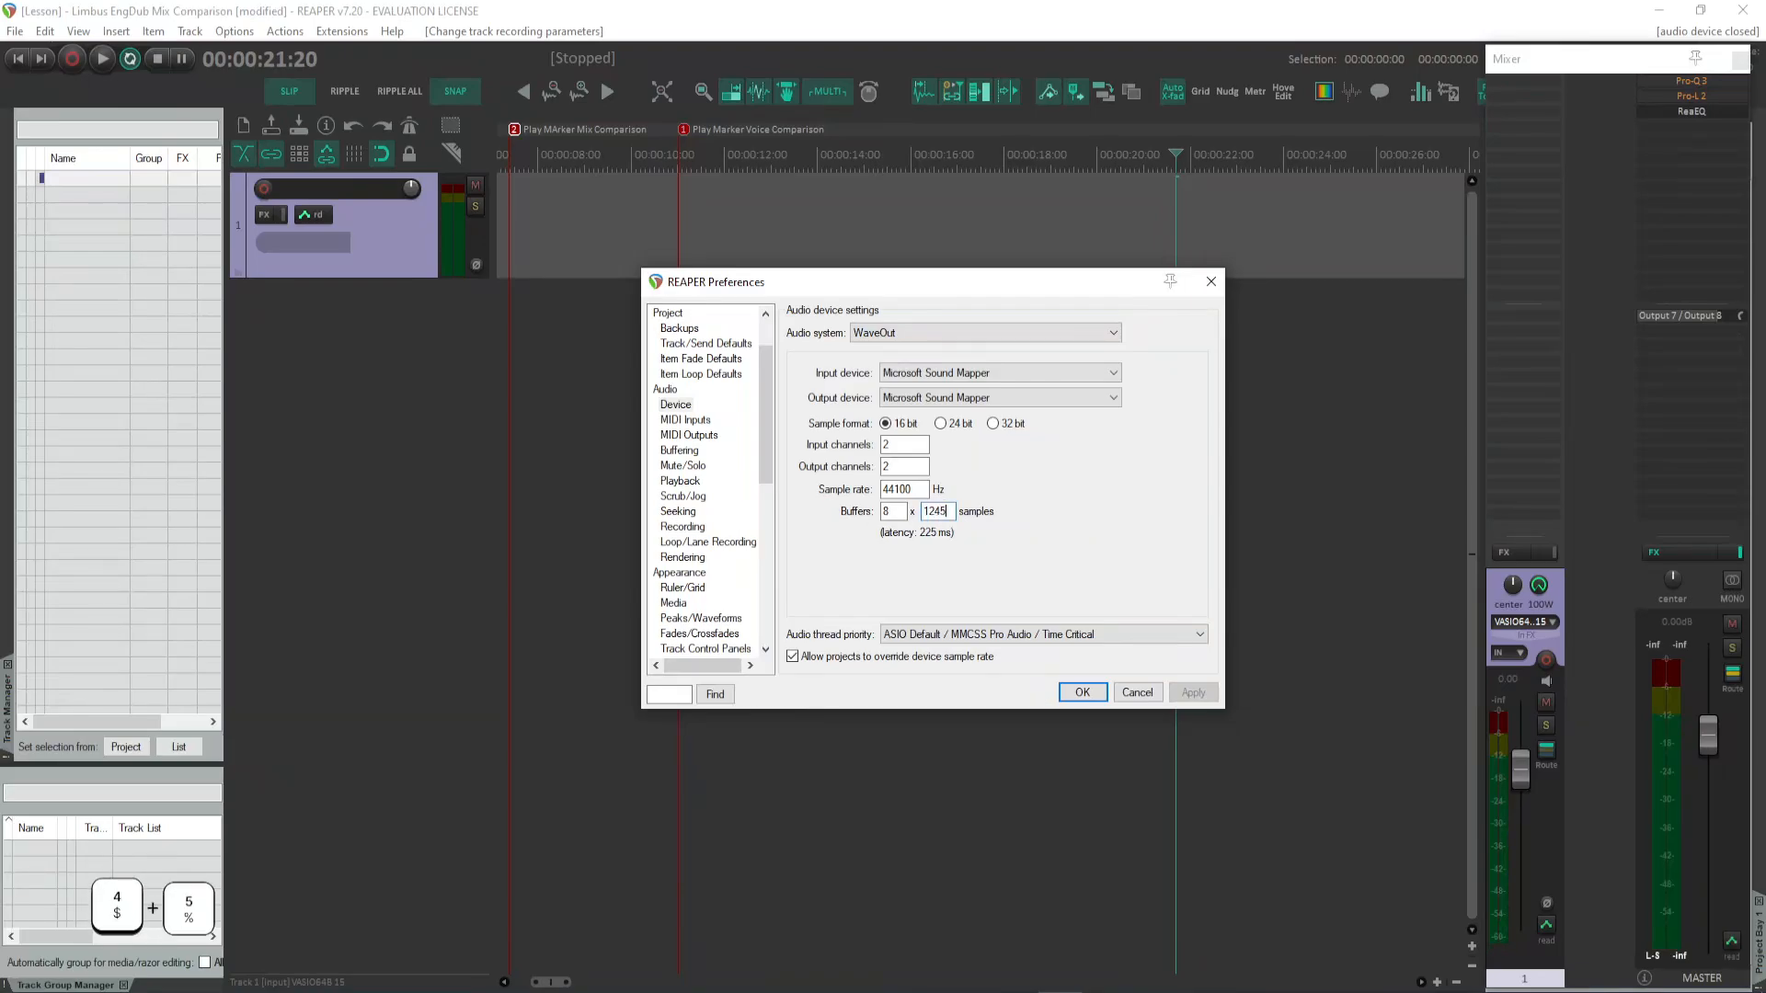
key("BackSpace")
key("BackSpace")
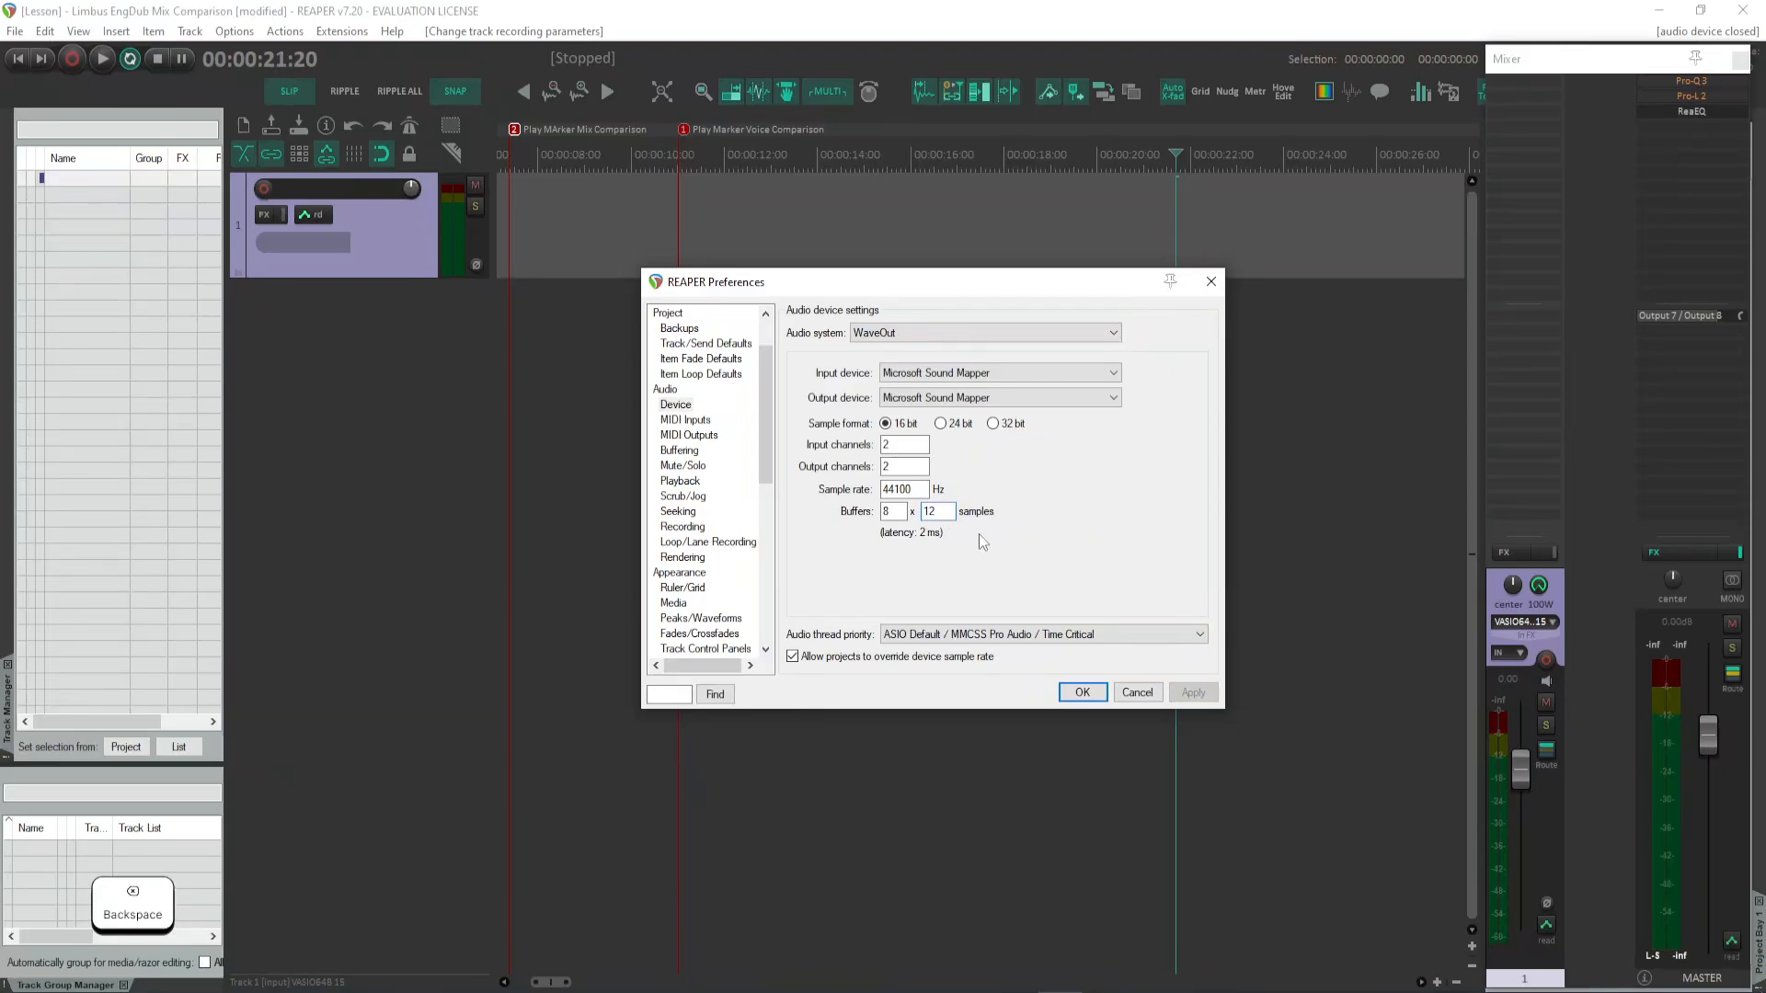
type("8")
- Try reducing the number of audio buffers to 1
left_click(878, 519)
left_click(897, 512)
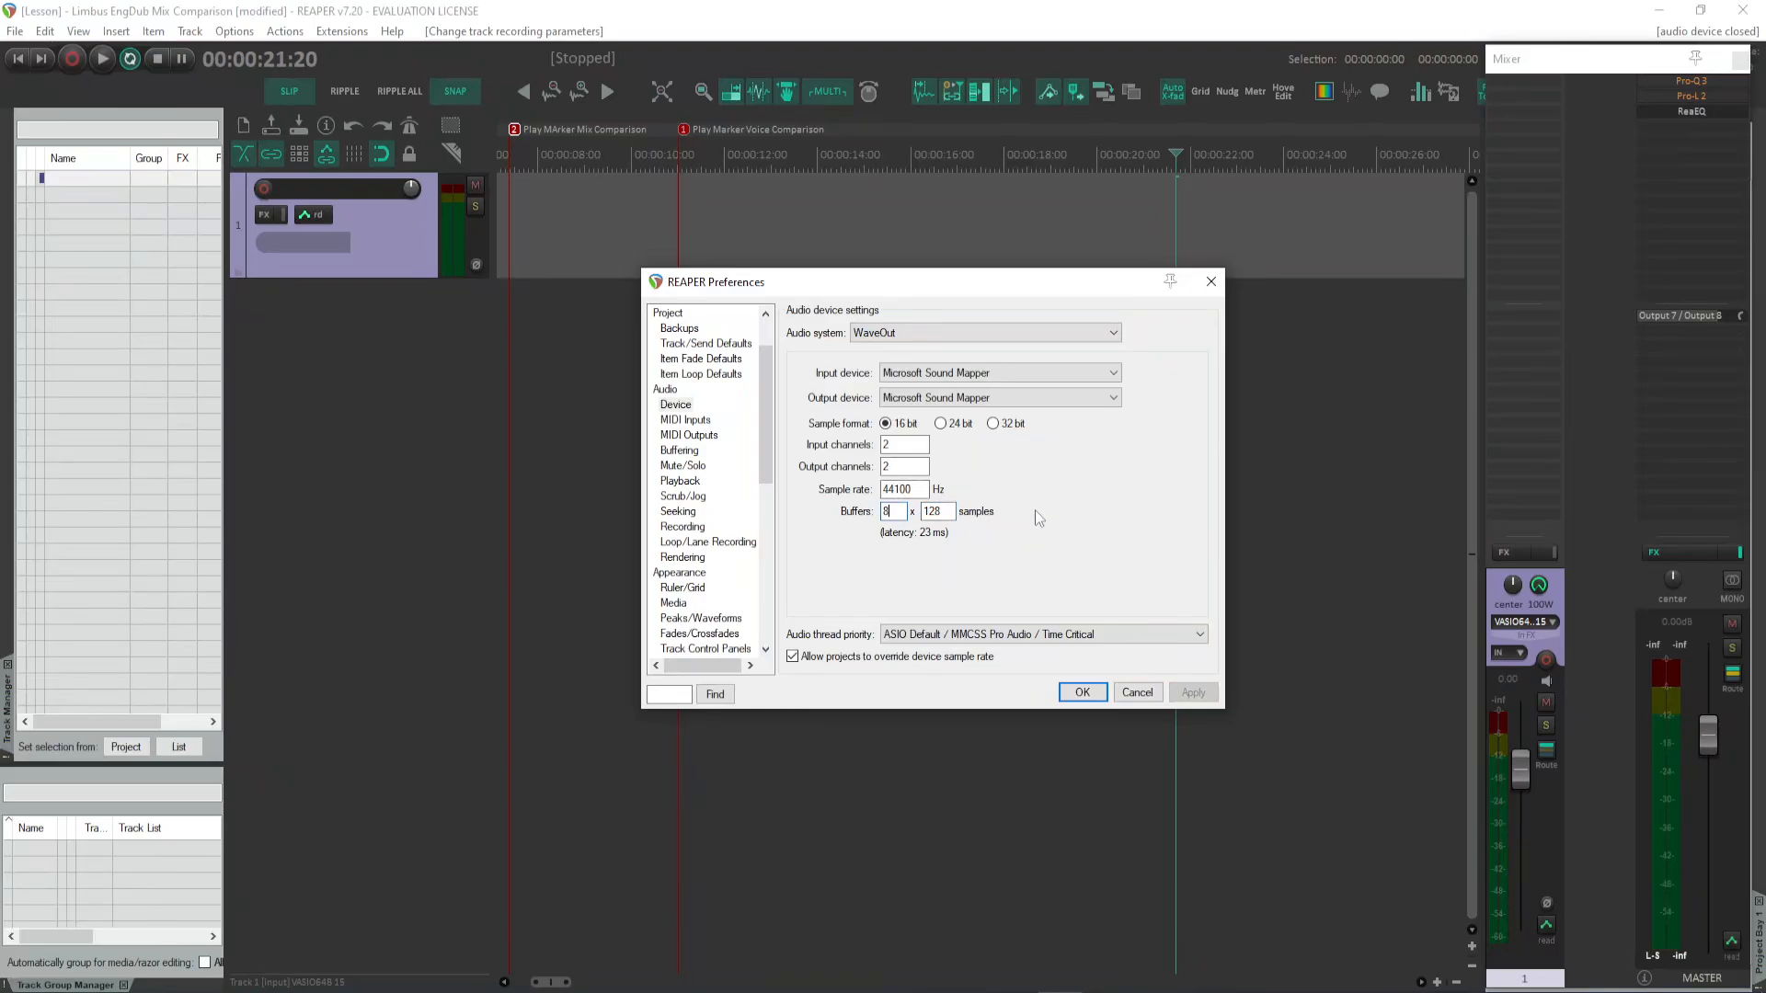
type("1")
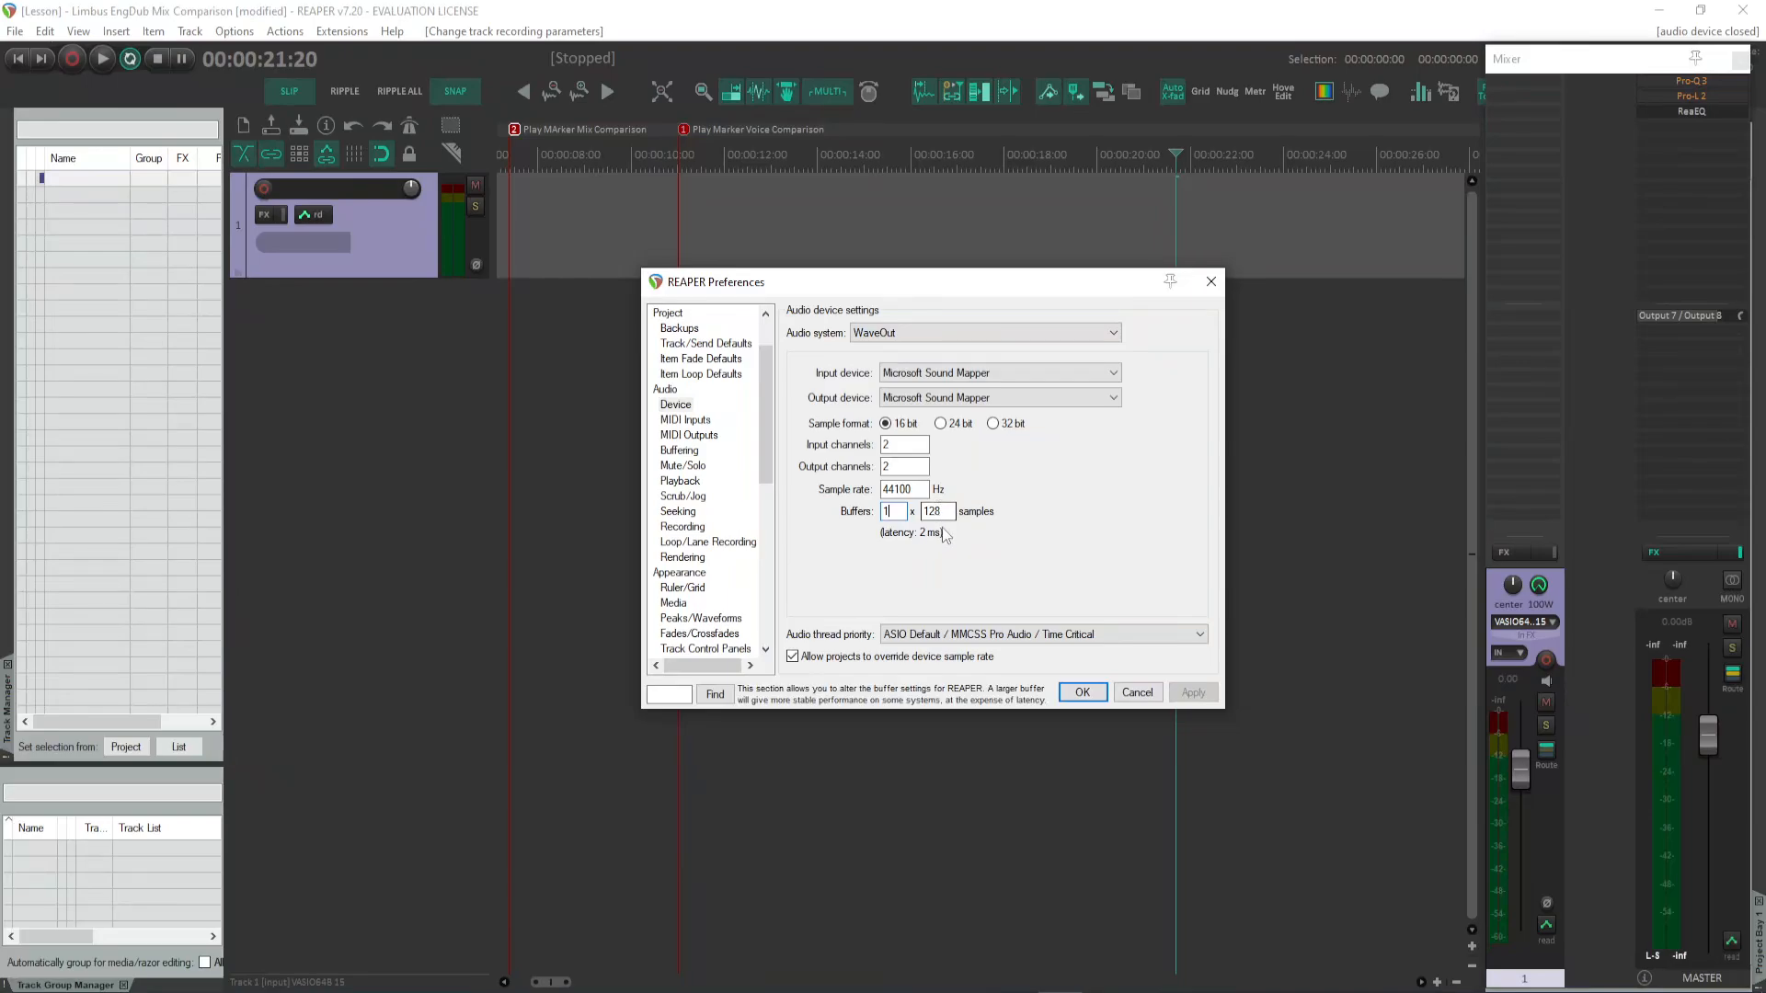
double_click(886, 512)
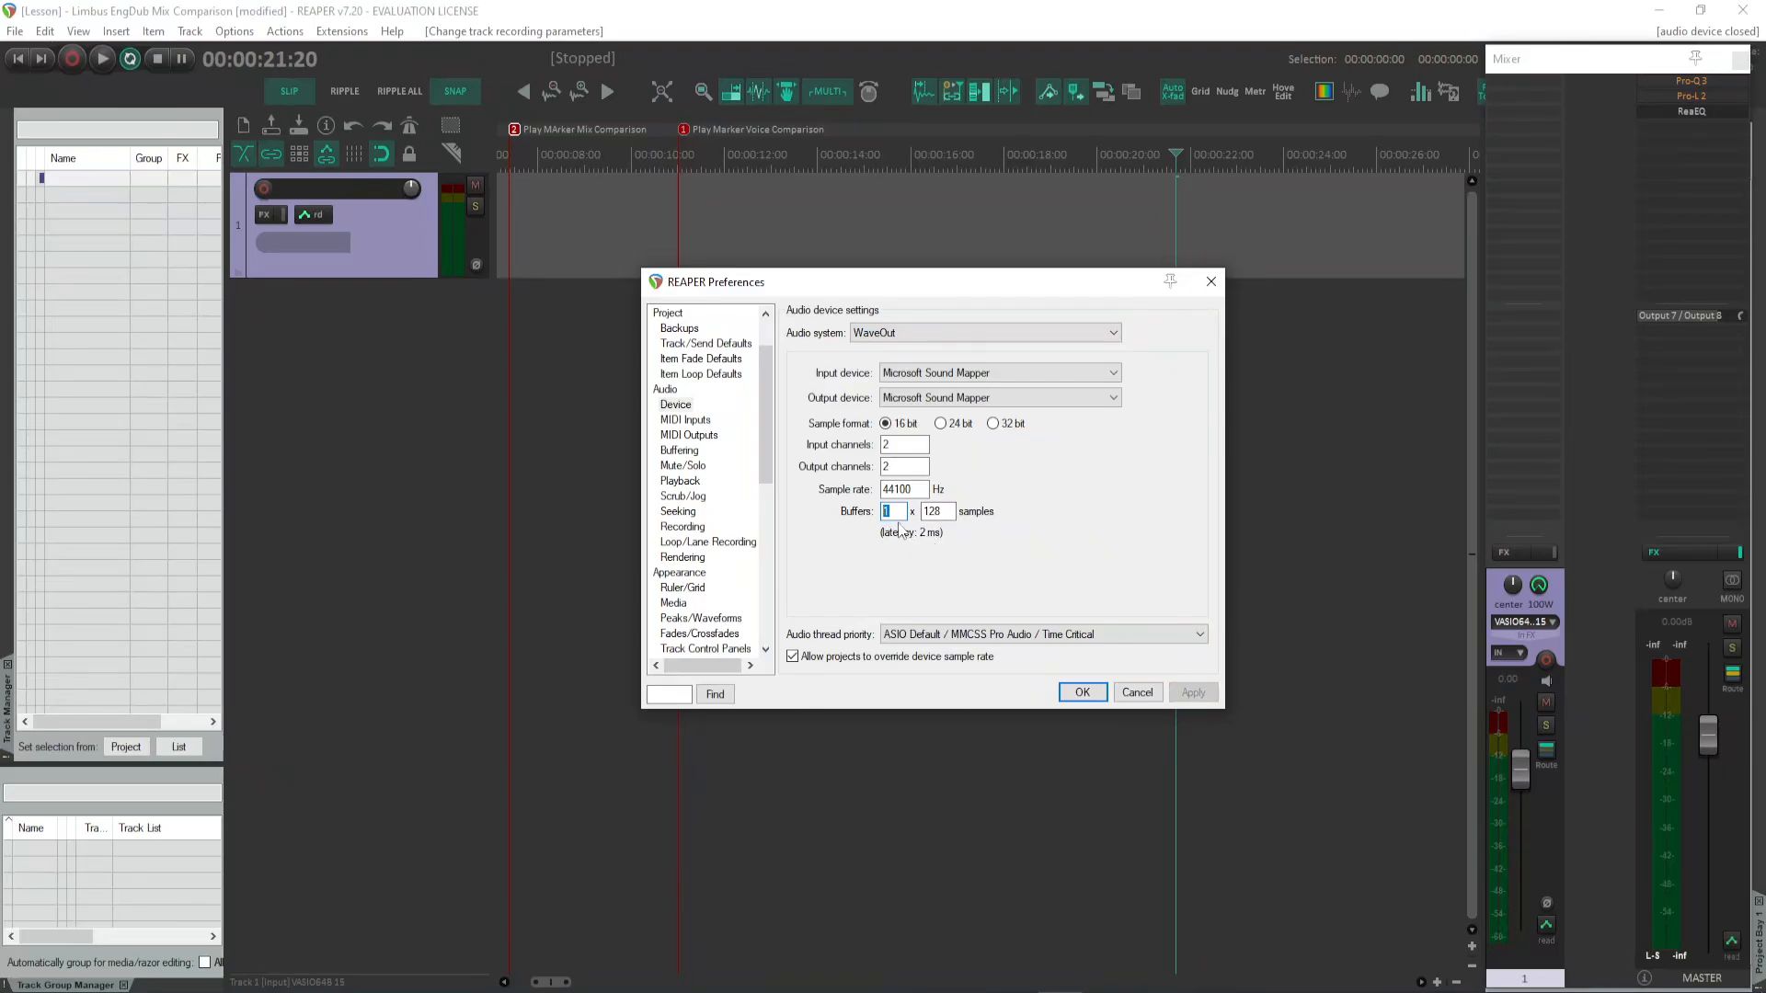
- Try a sample rate of 48000 Hz with the number of buffers set to 8
left_click_drag(884, 489, 924, 490)
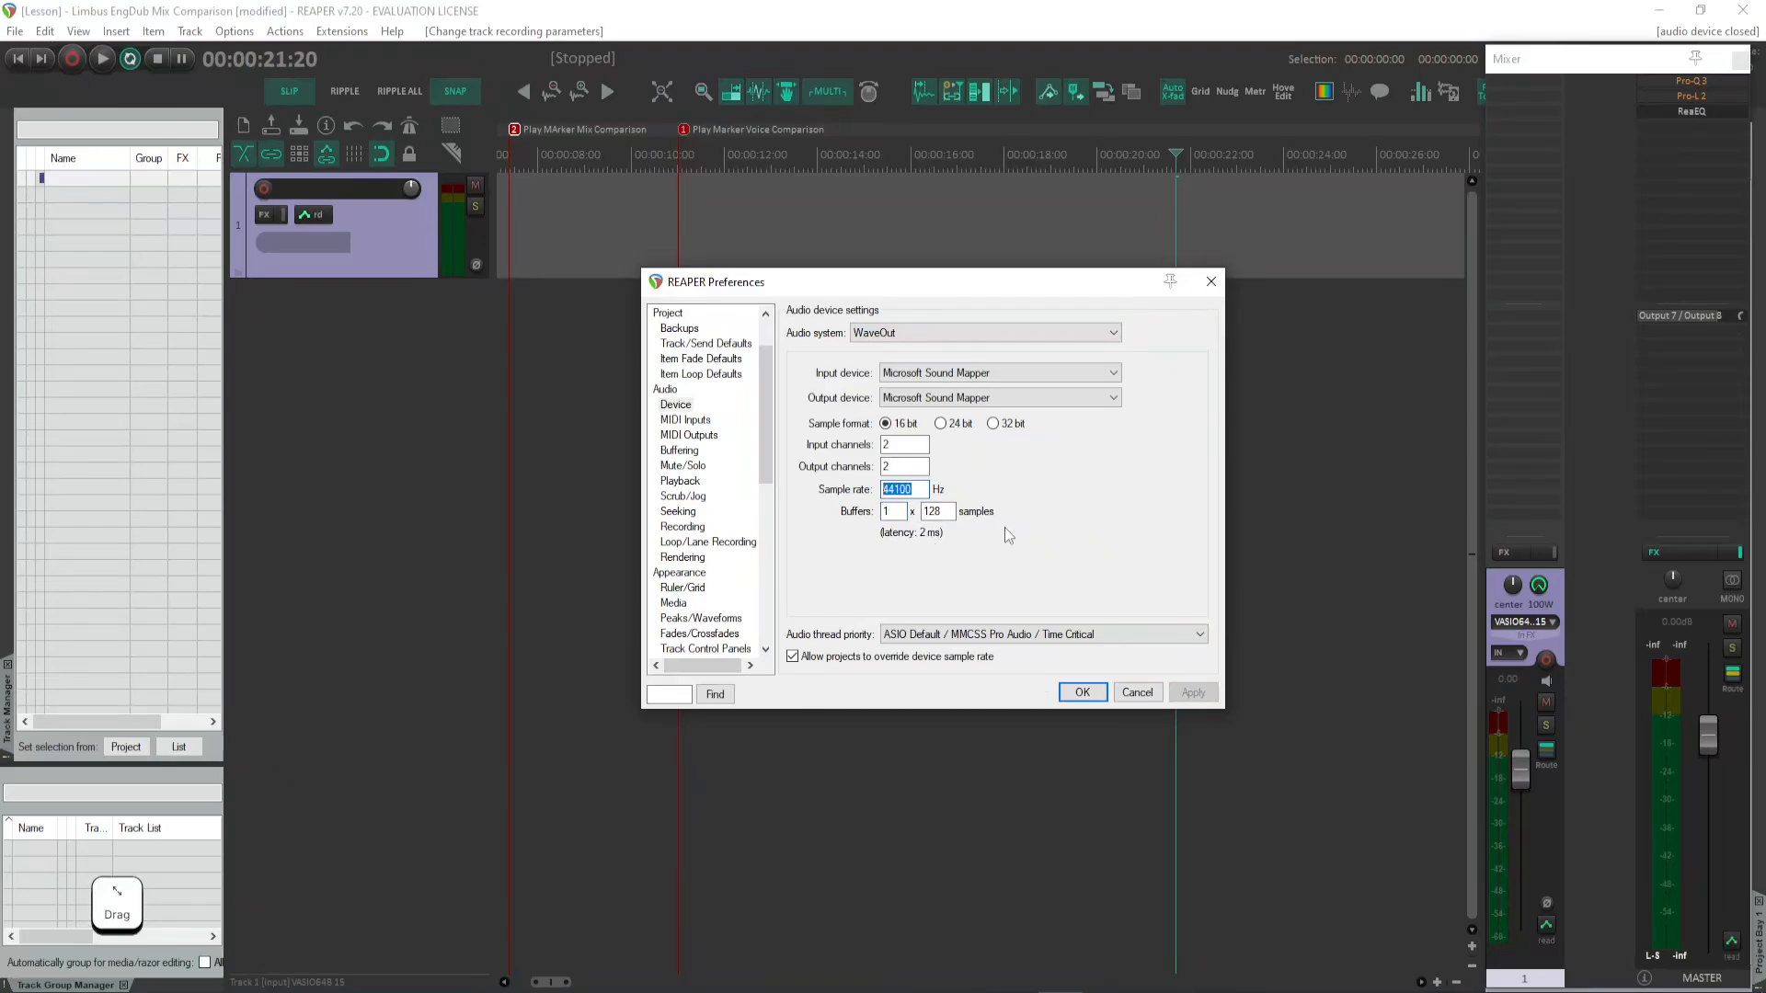
type("48000")
double_click(901, 512)
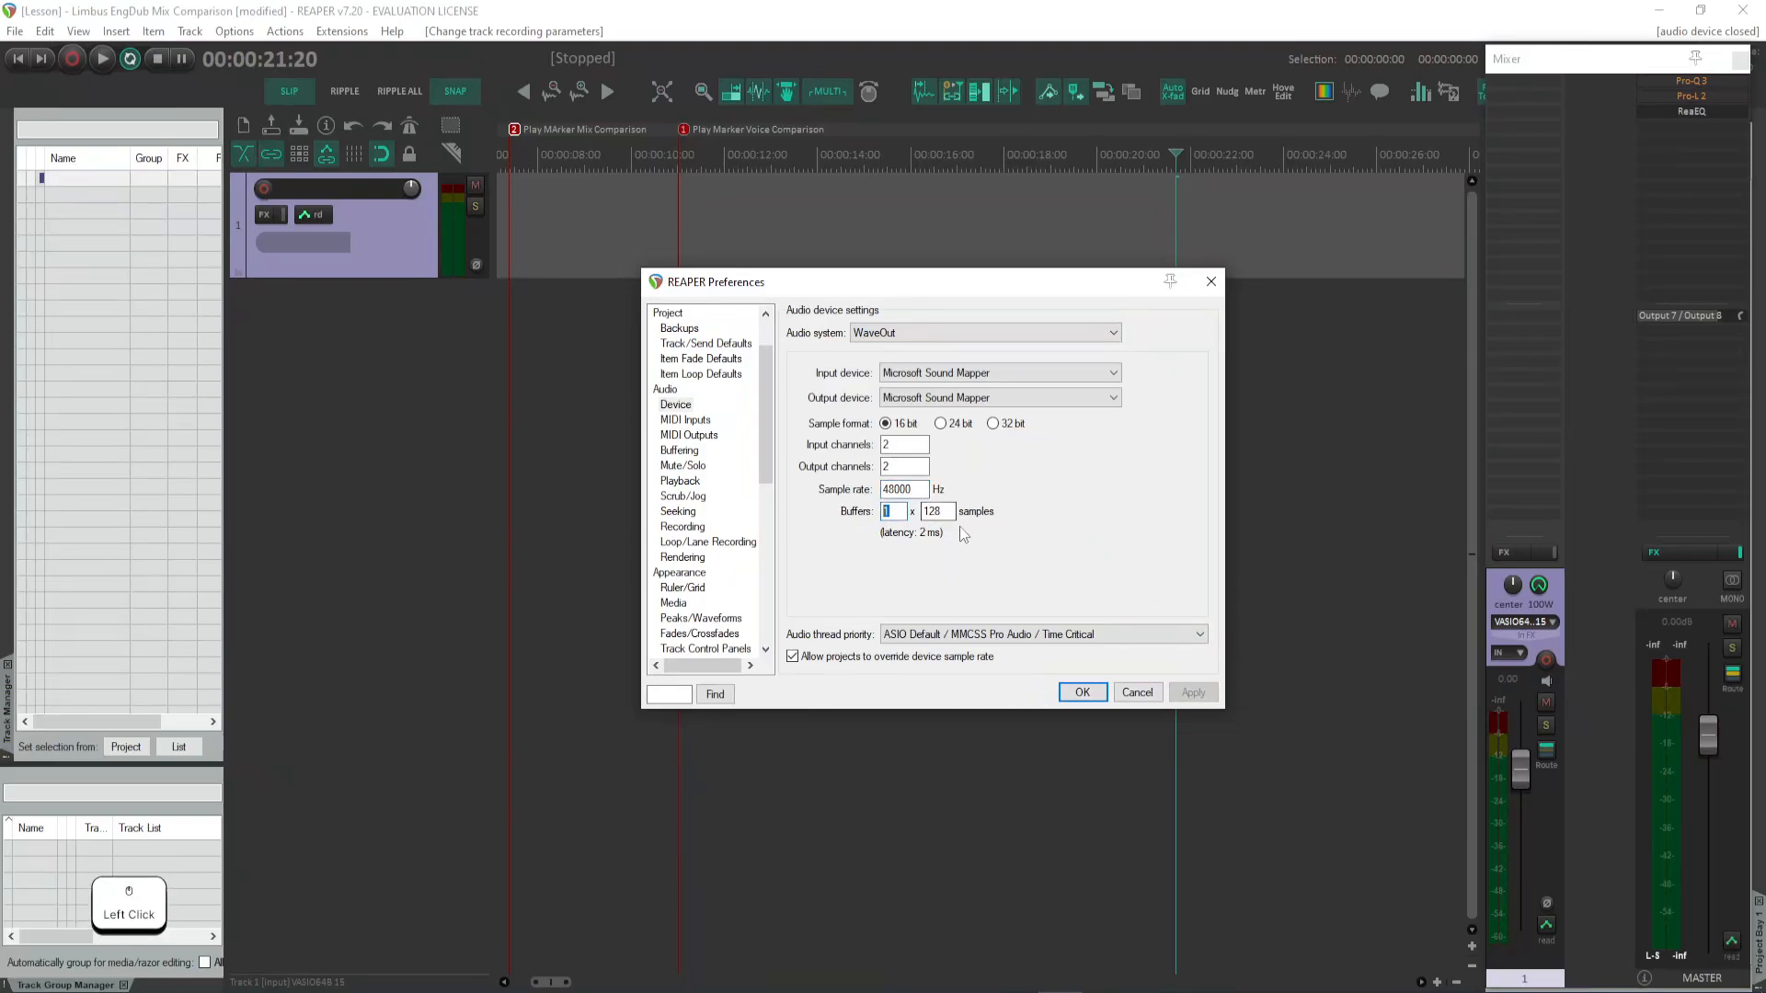
type("8")
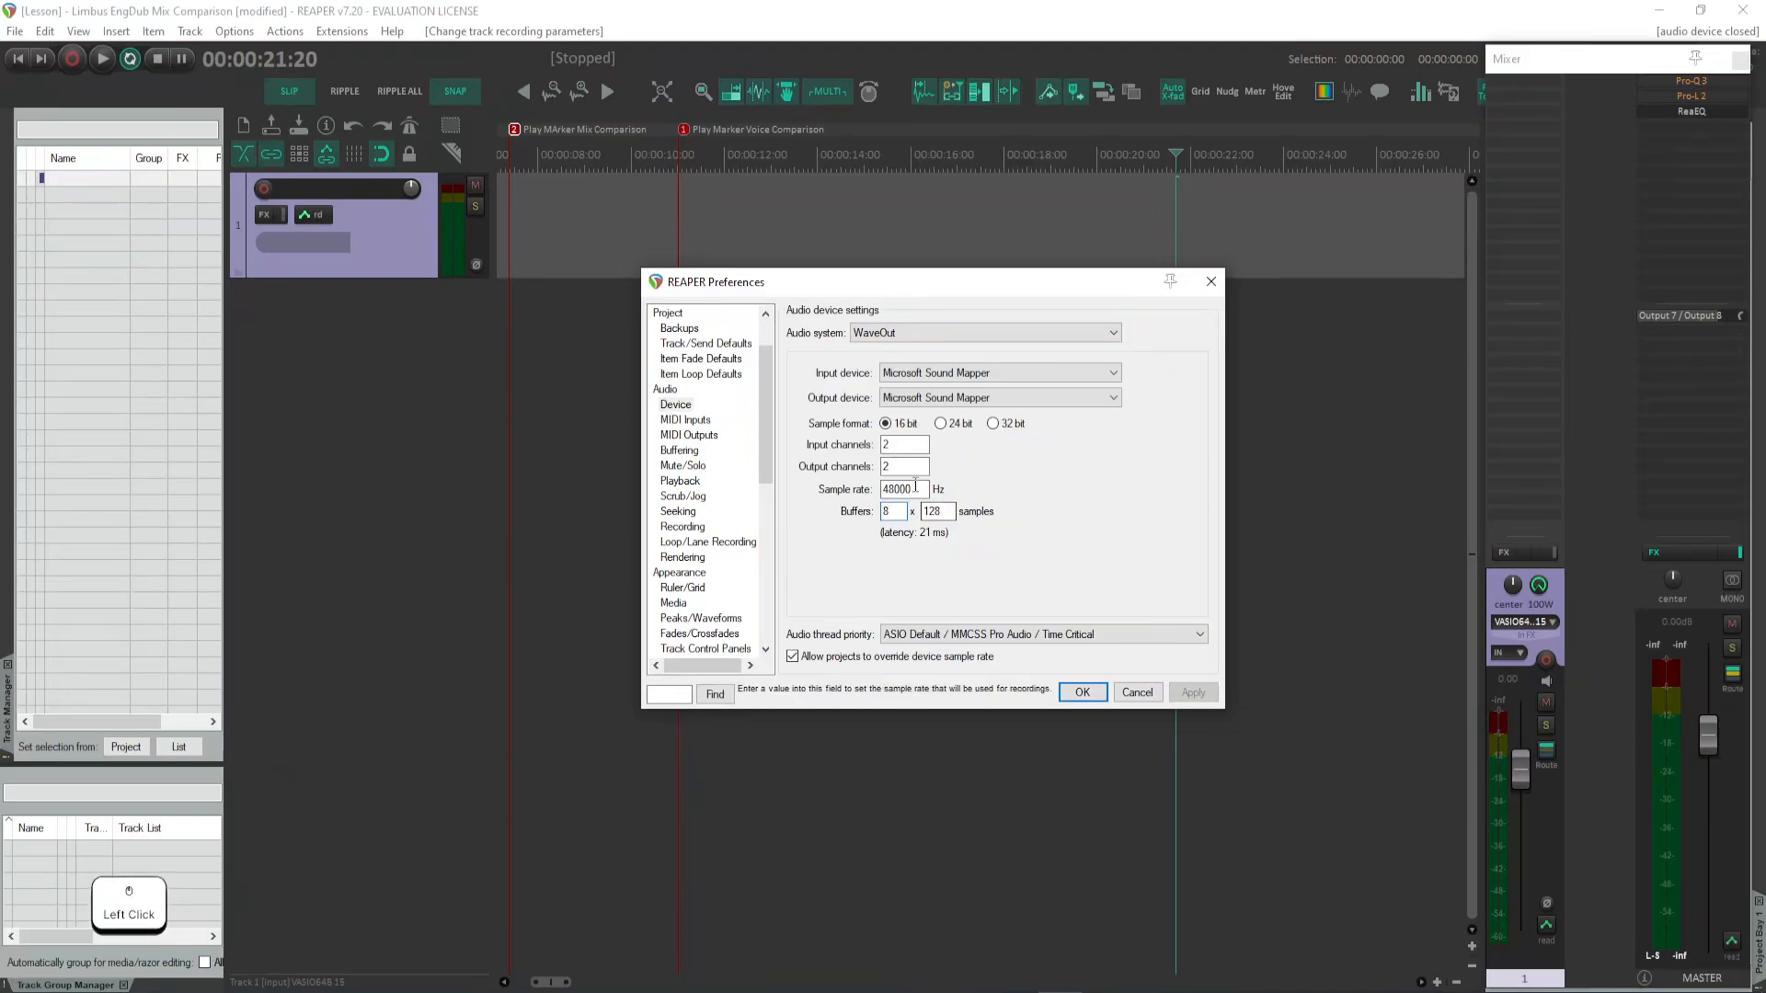
- Try sample rates of 44100 Hz and 96000 Hz, and close the preferences without saving the device changes
left_click_drag(920, 487, 926, 489)
type("4410")
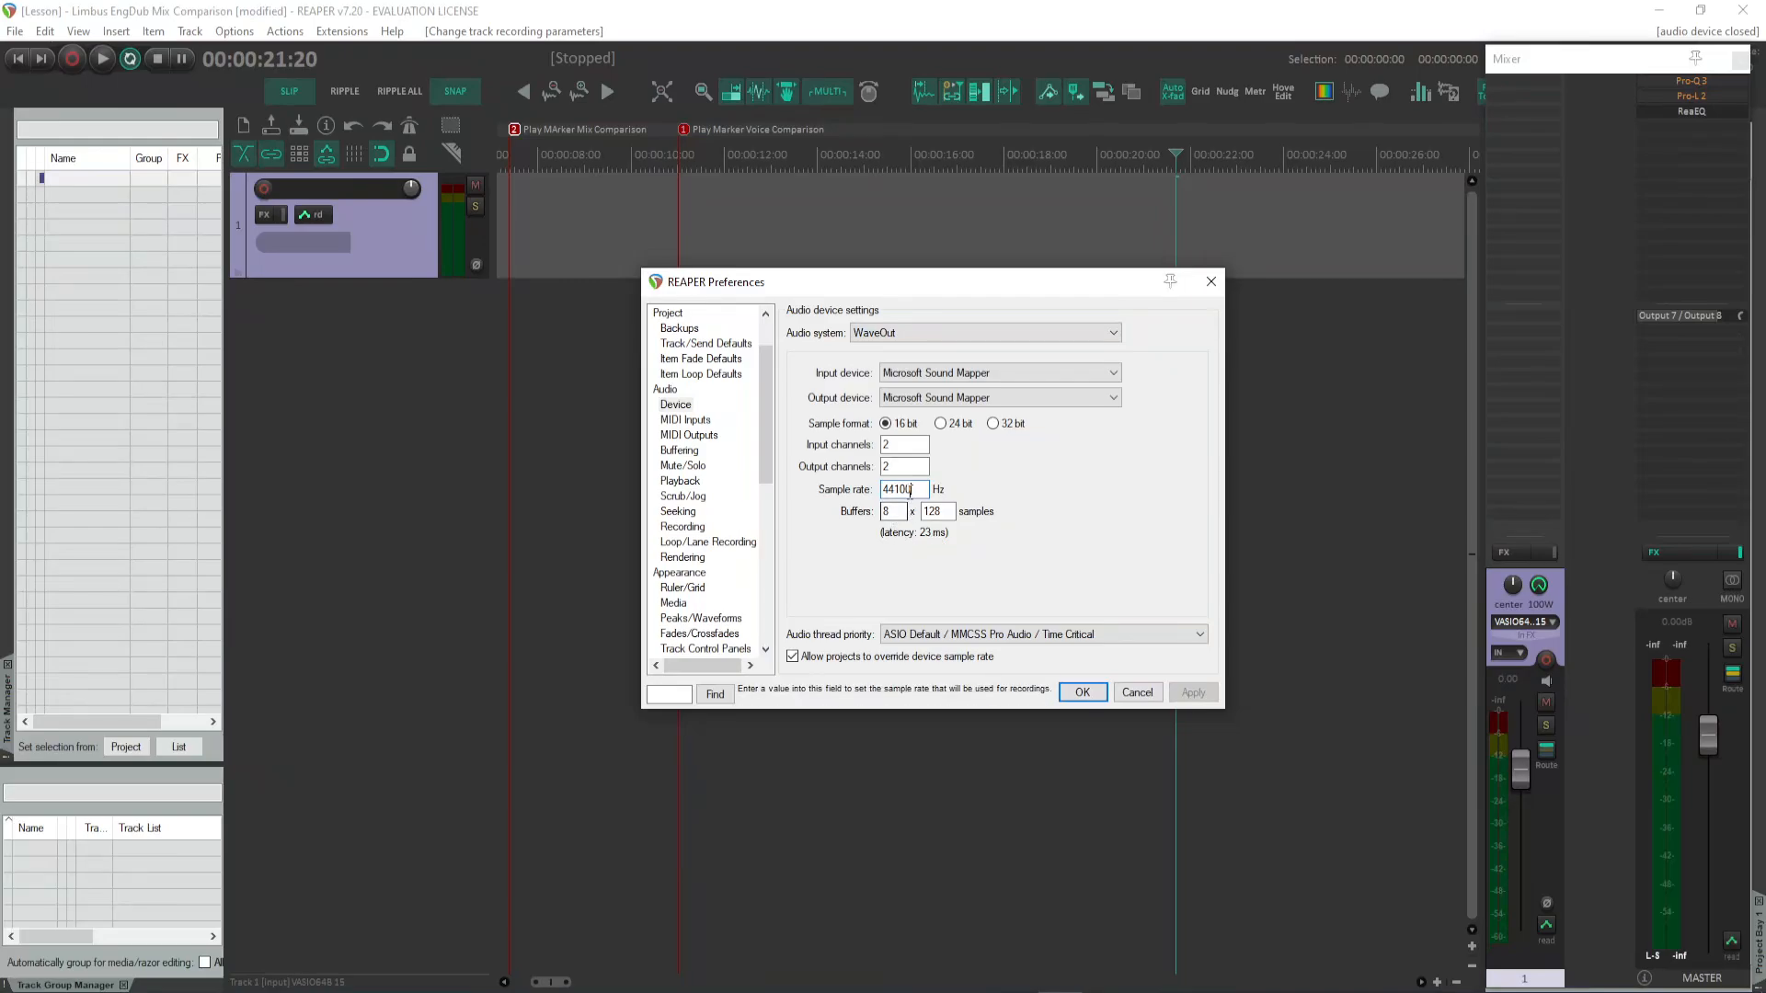
left_click(911, 489)
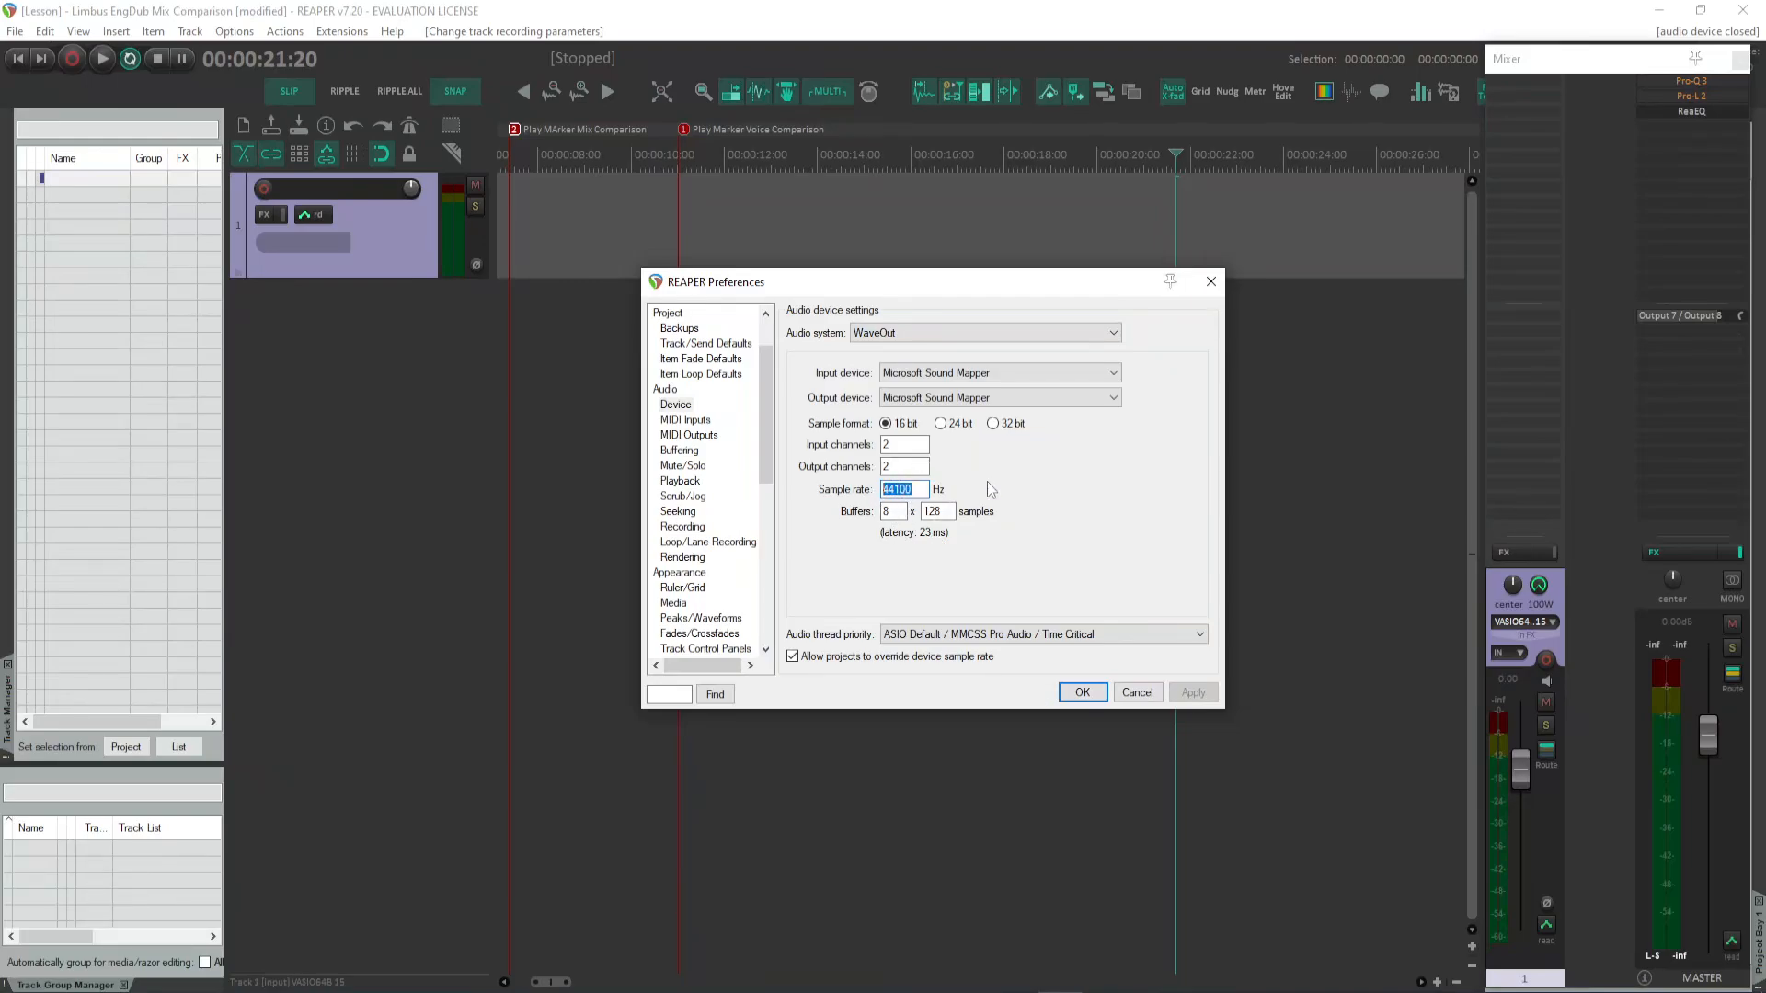
type("960")
left_click(917, 492)
key("Tab")
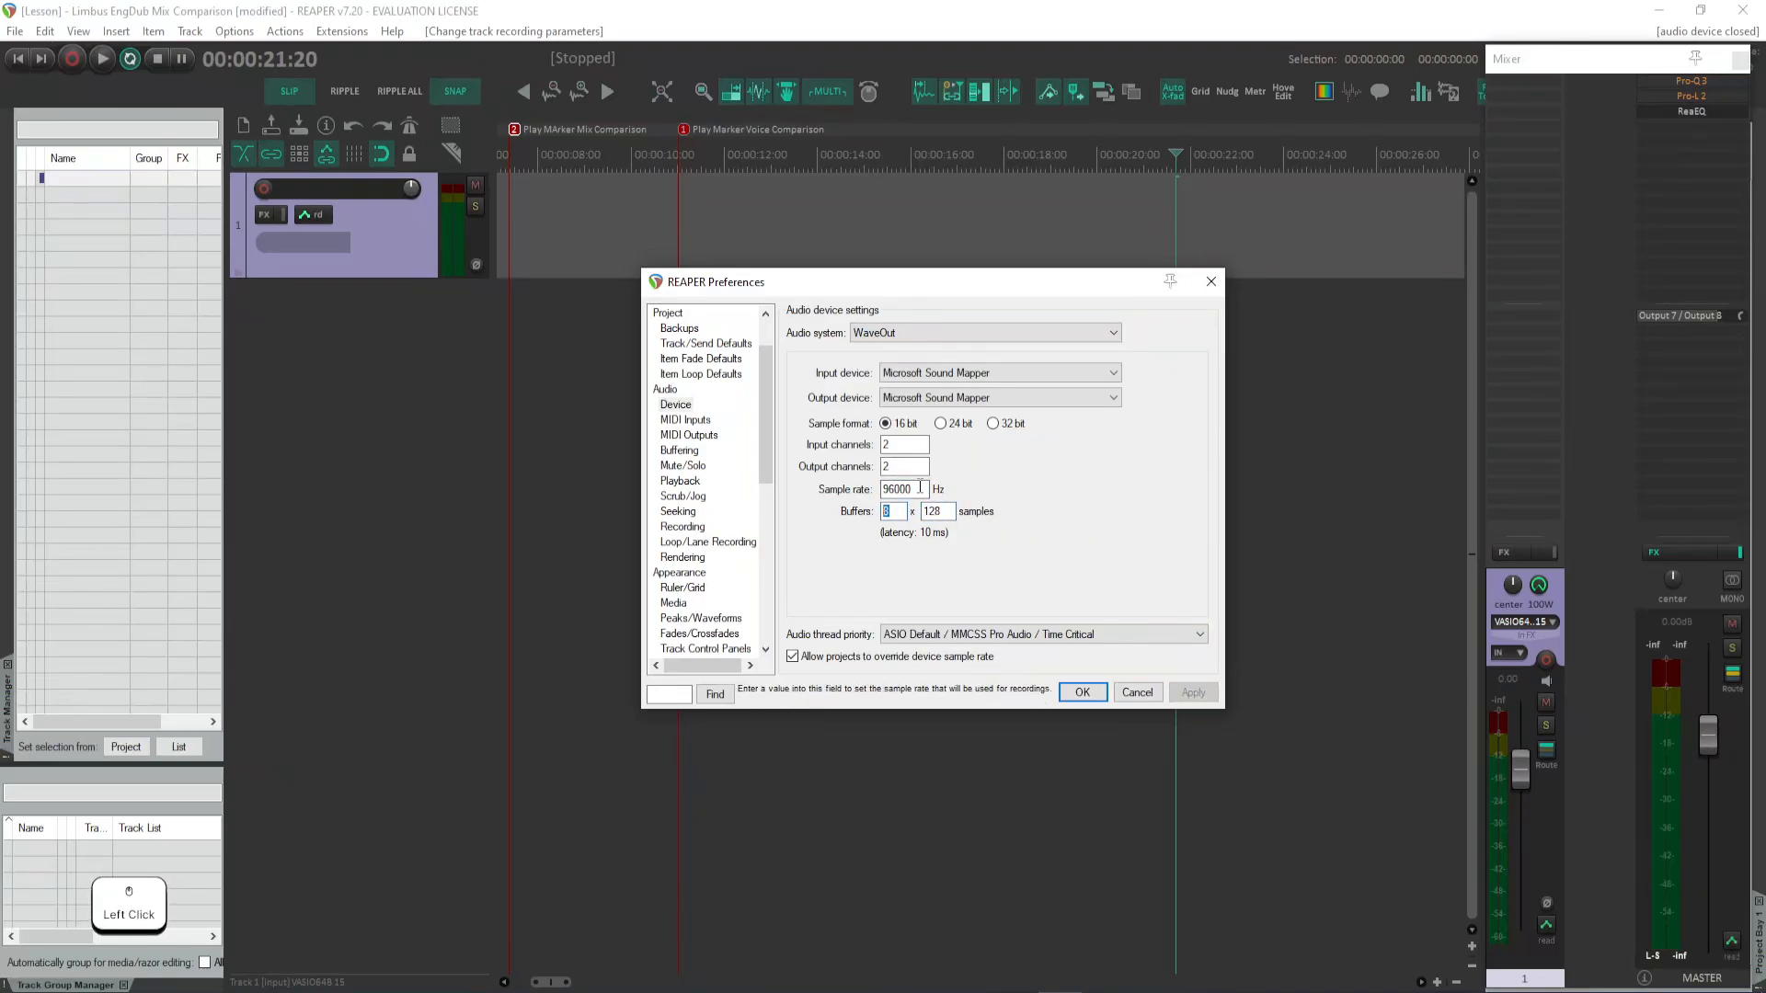
left_click_drag(920, 488, 897, 489)
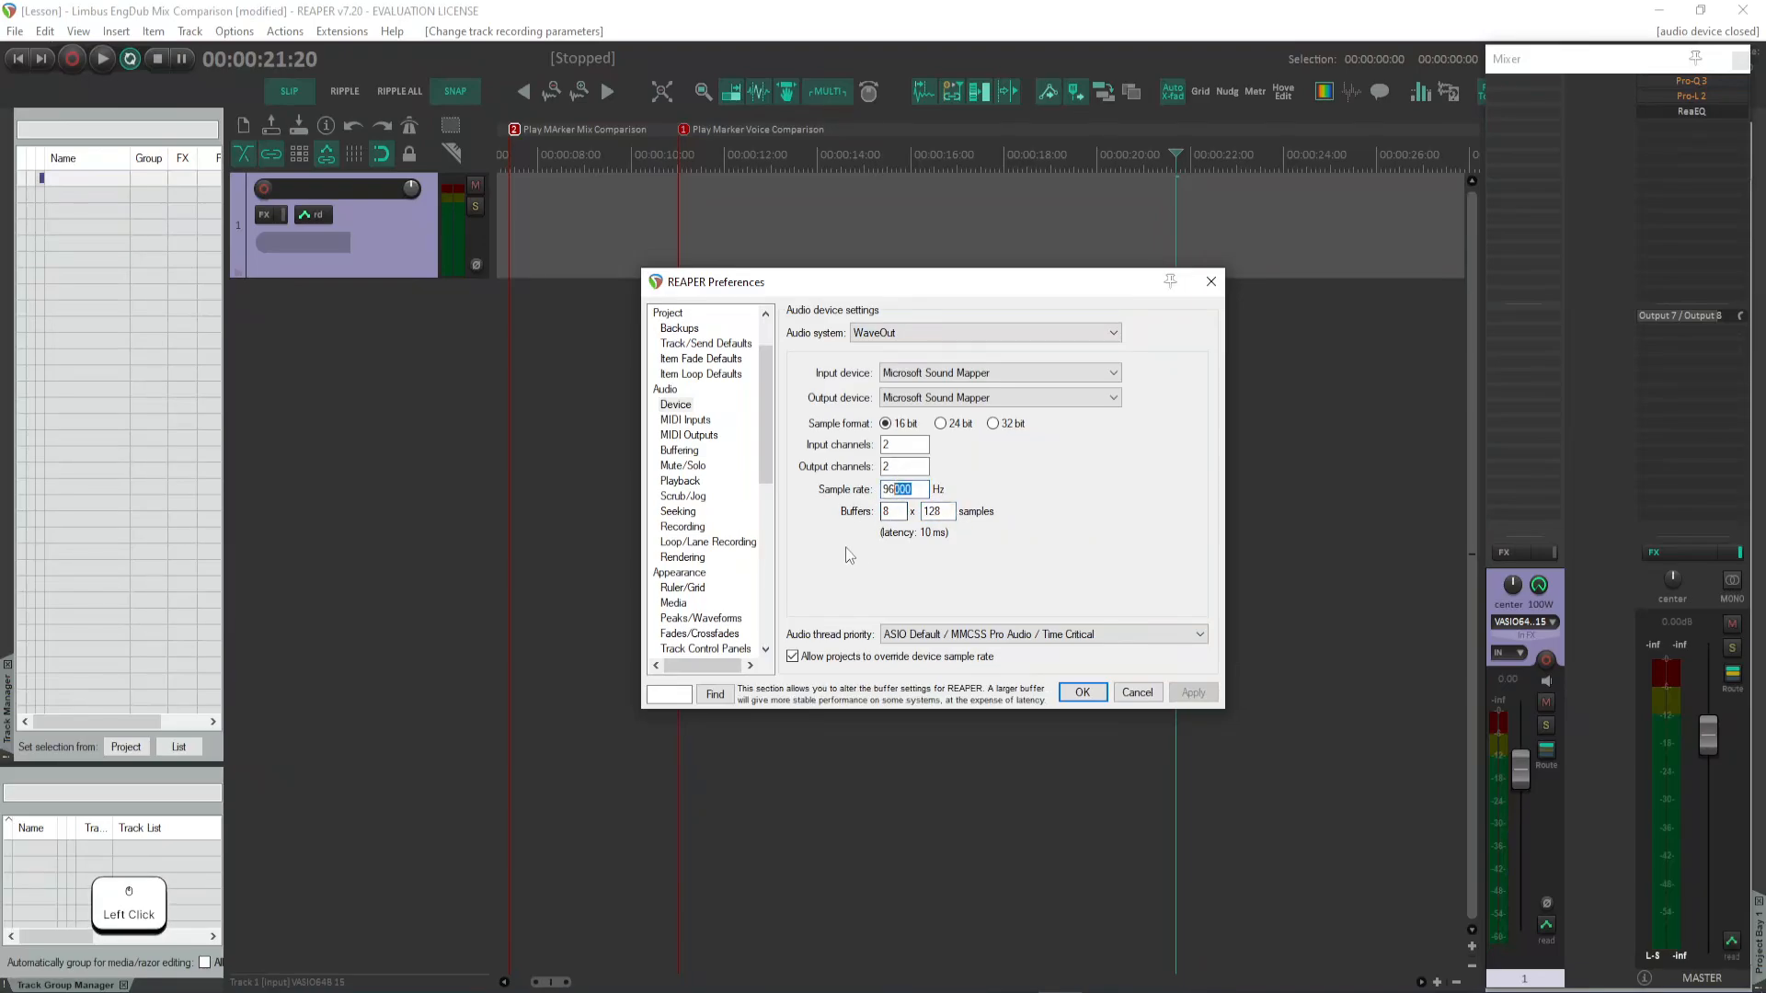
left_click(1139, 693)
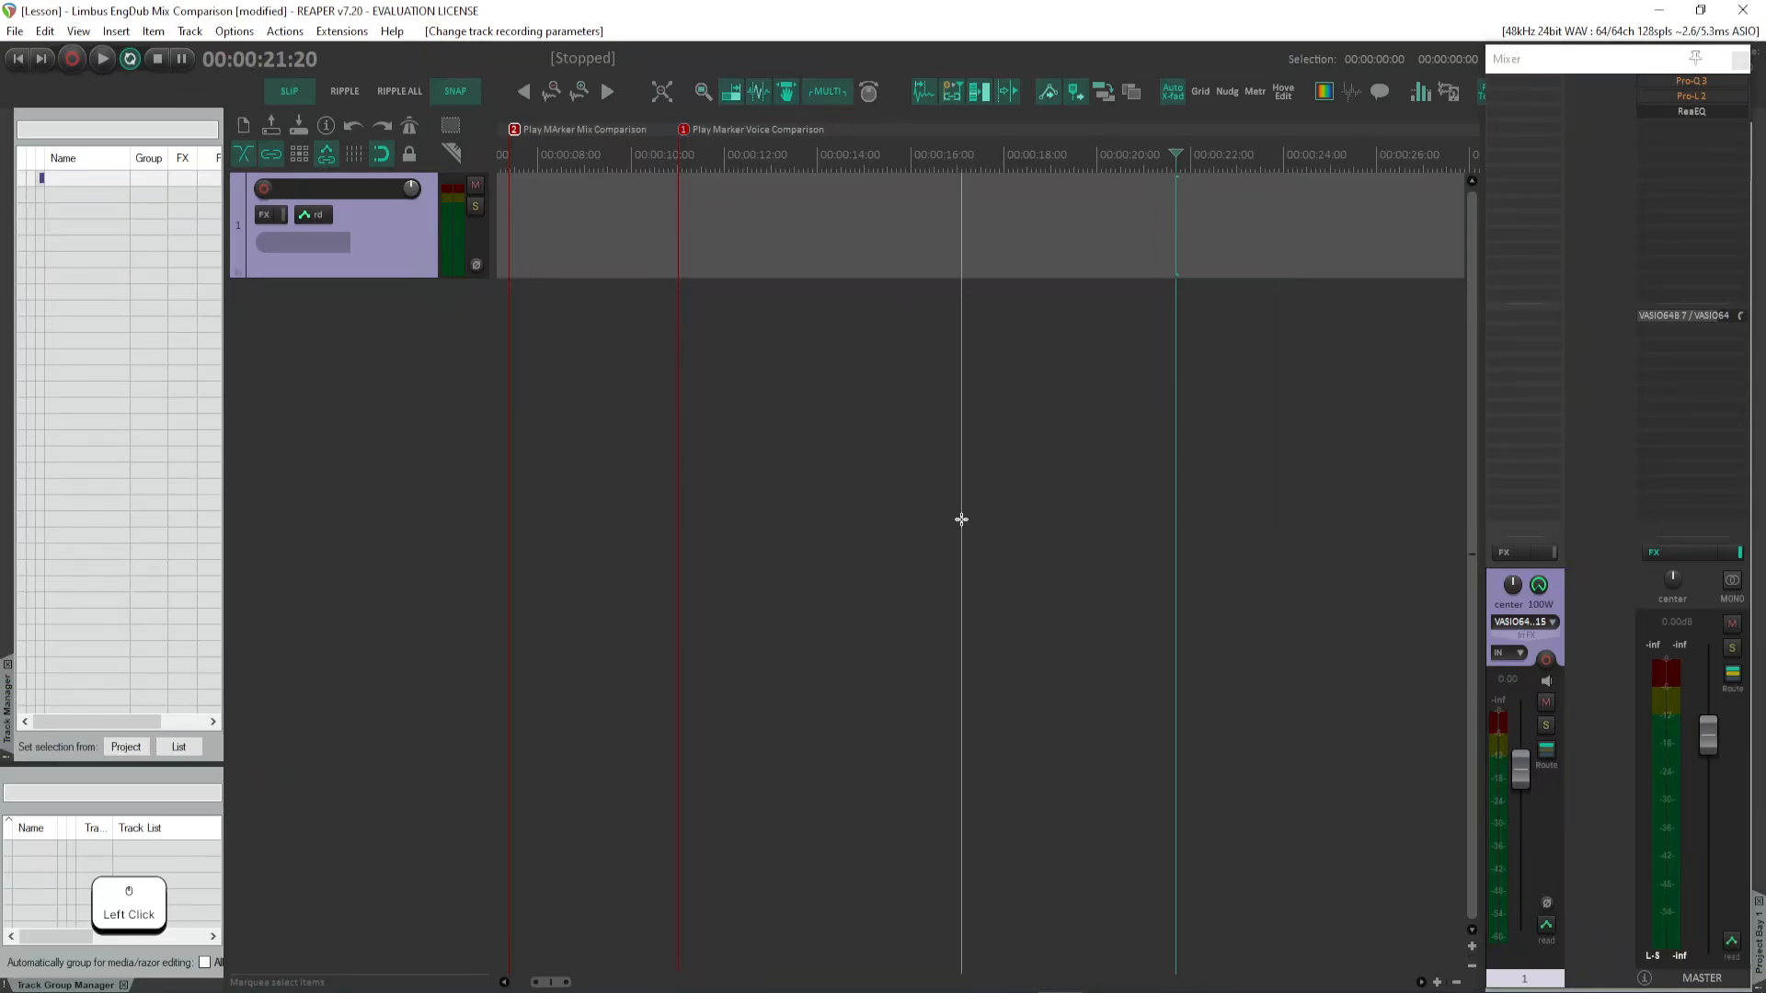
- Arm track 1 for recording so its input signal is monitored in the mixer
left_click(1547, 662)
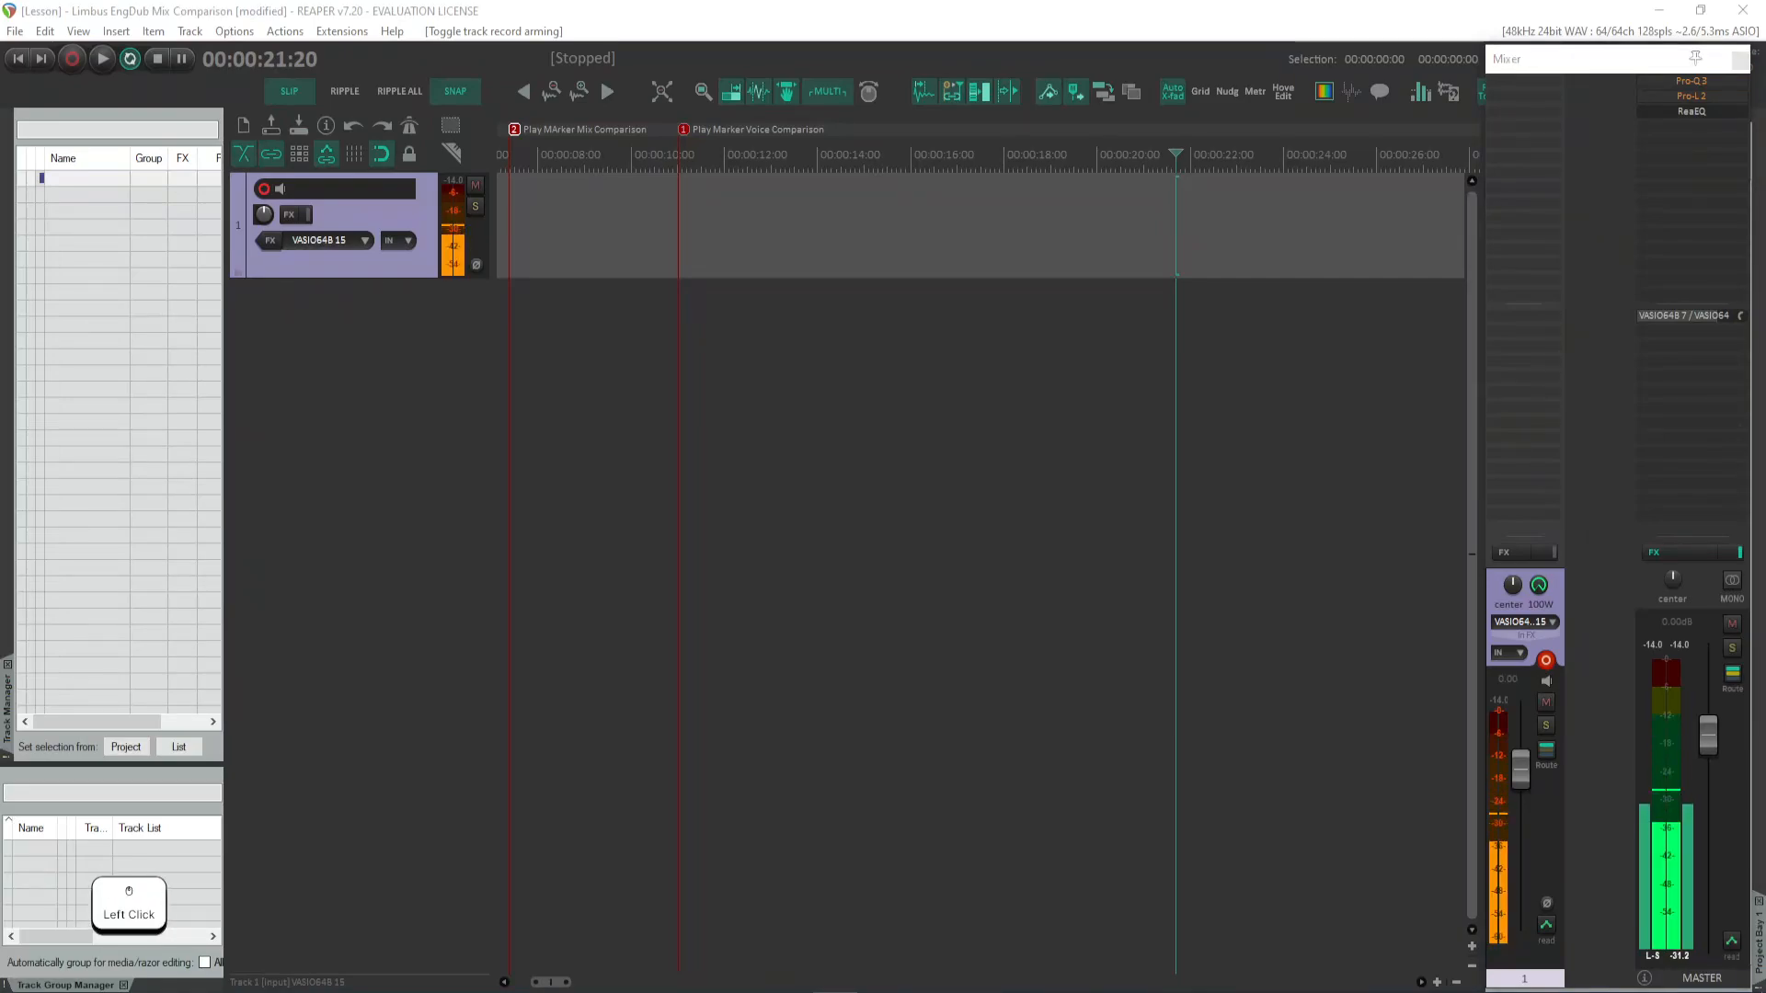
left_click_drag(1520, 770, 1534, 770)
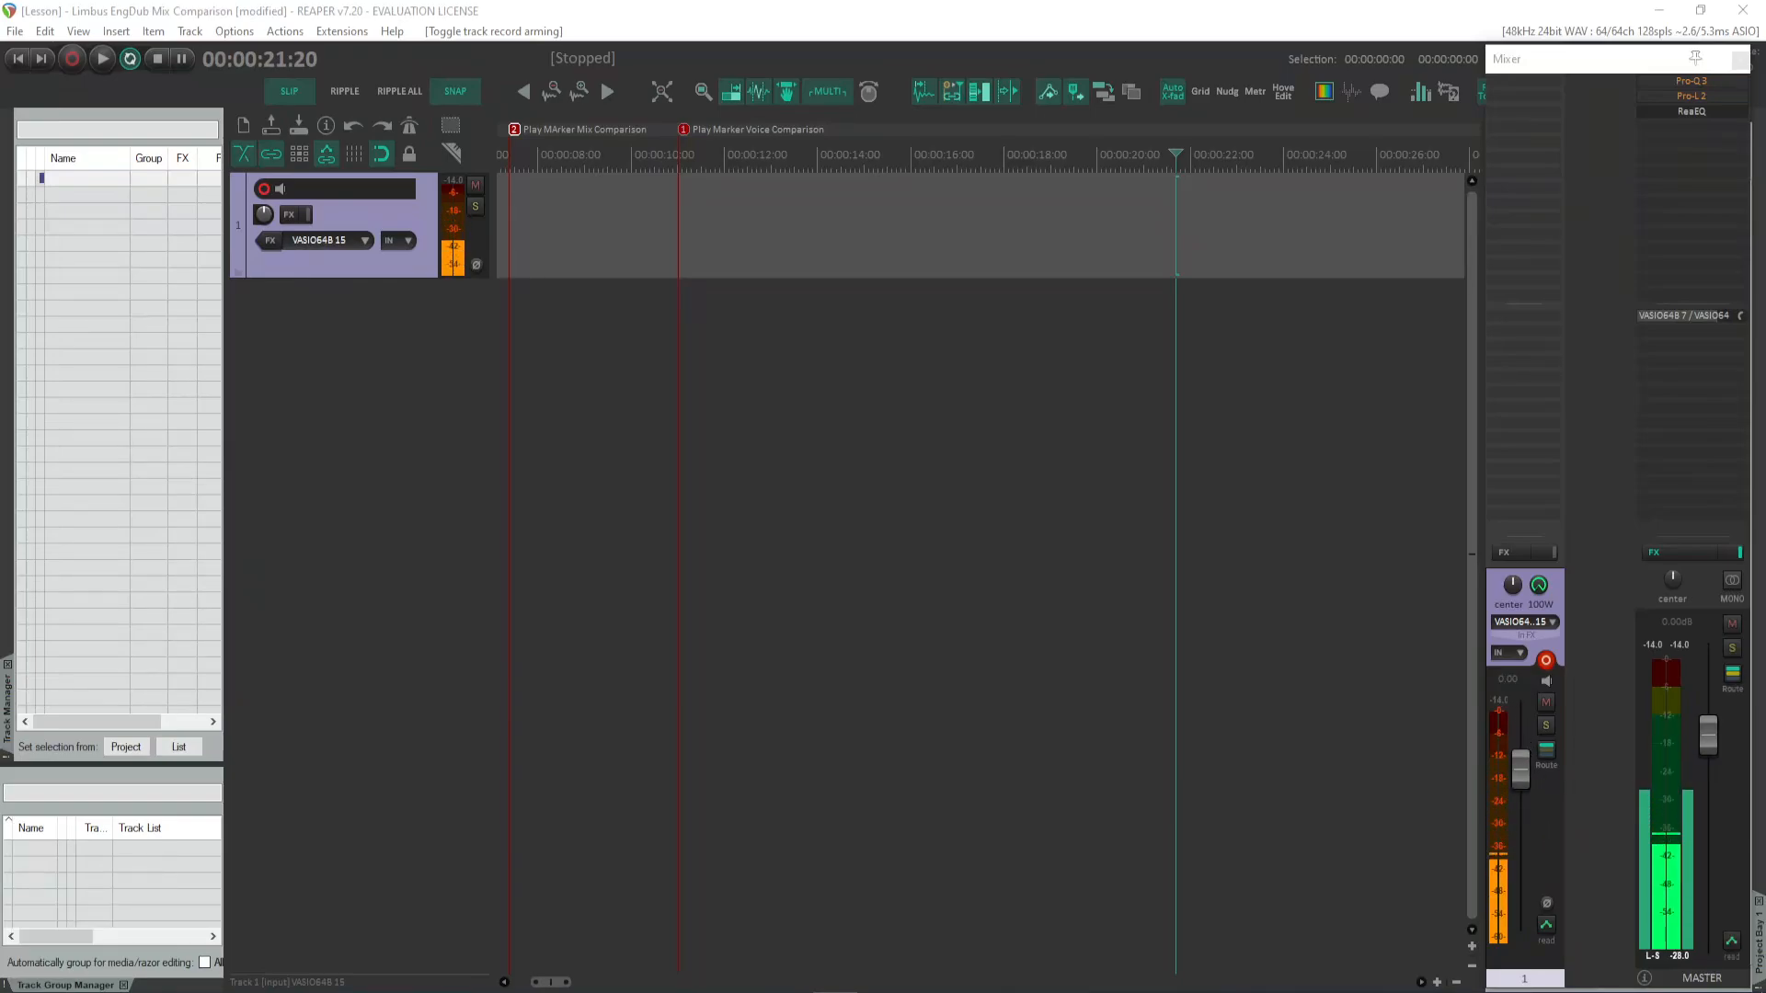
left_click(1527, 756)
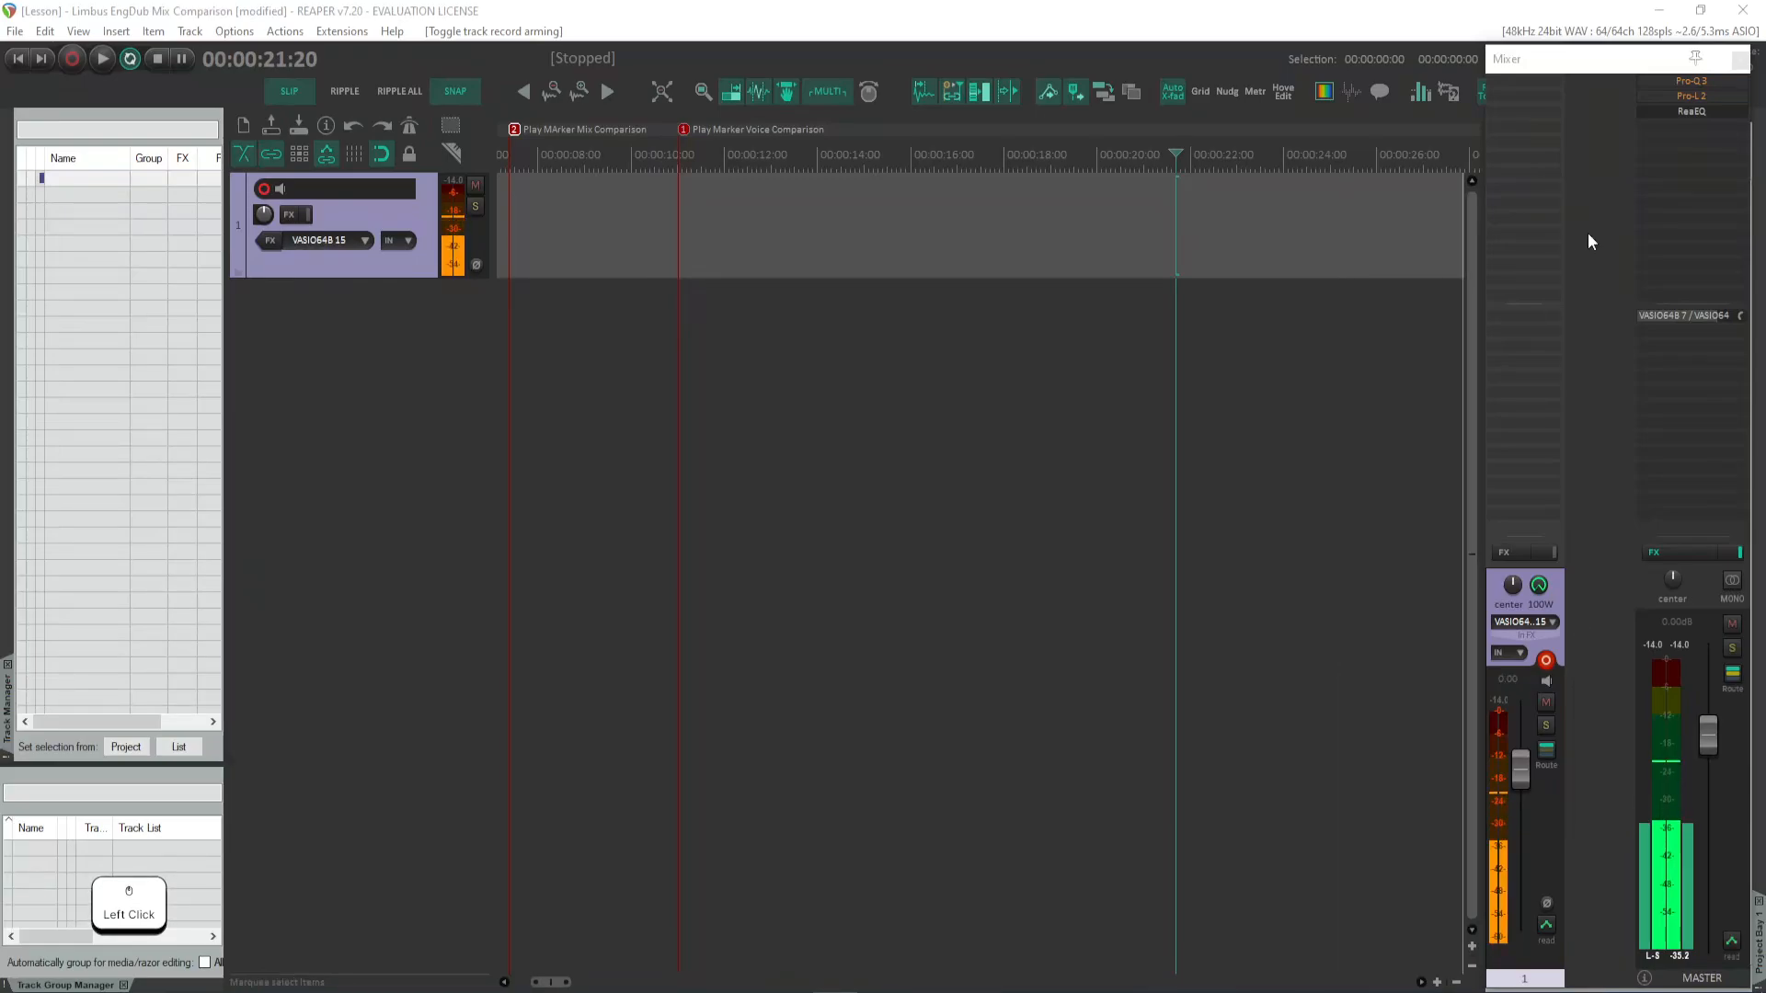
scroll(1521, 116, "down", 1)
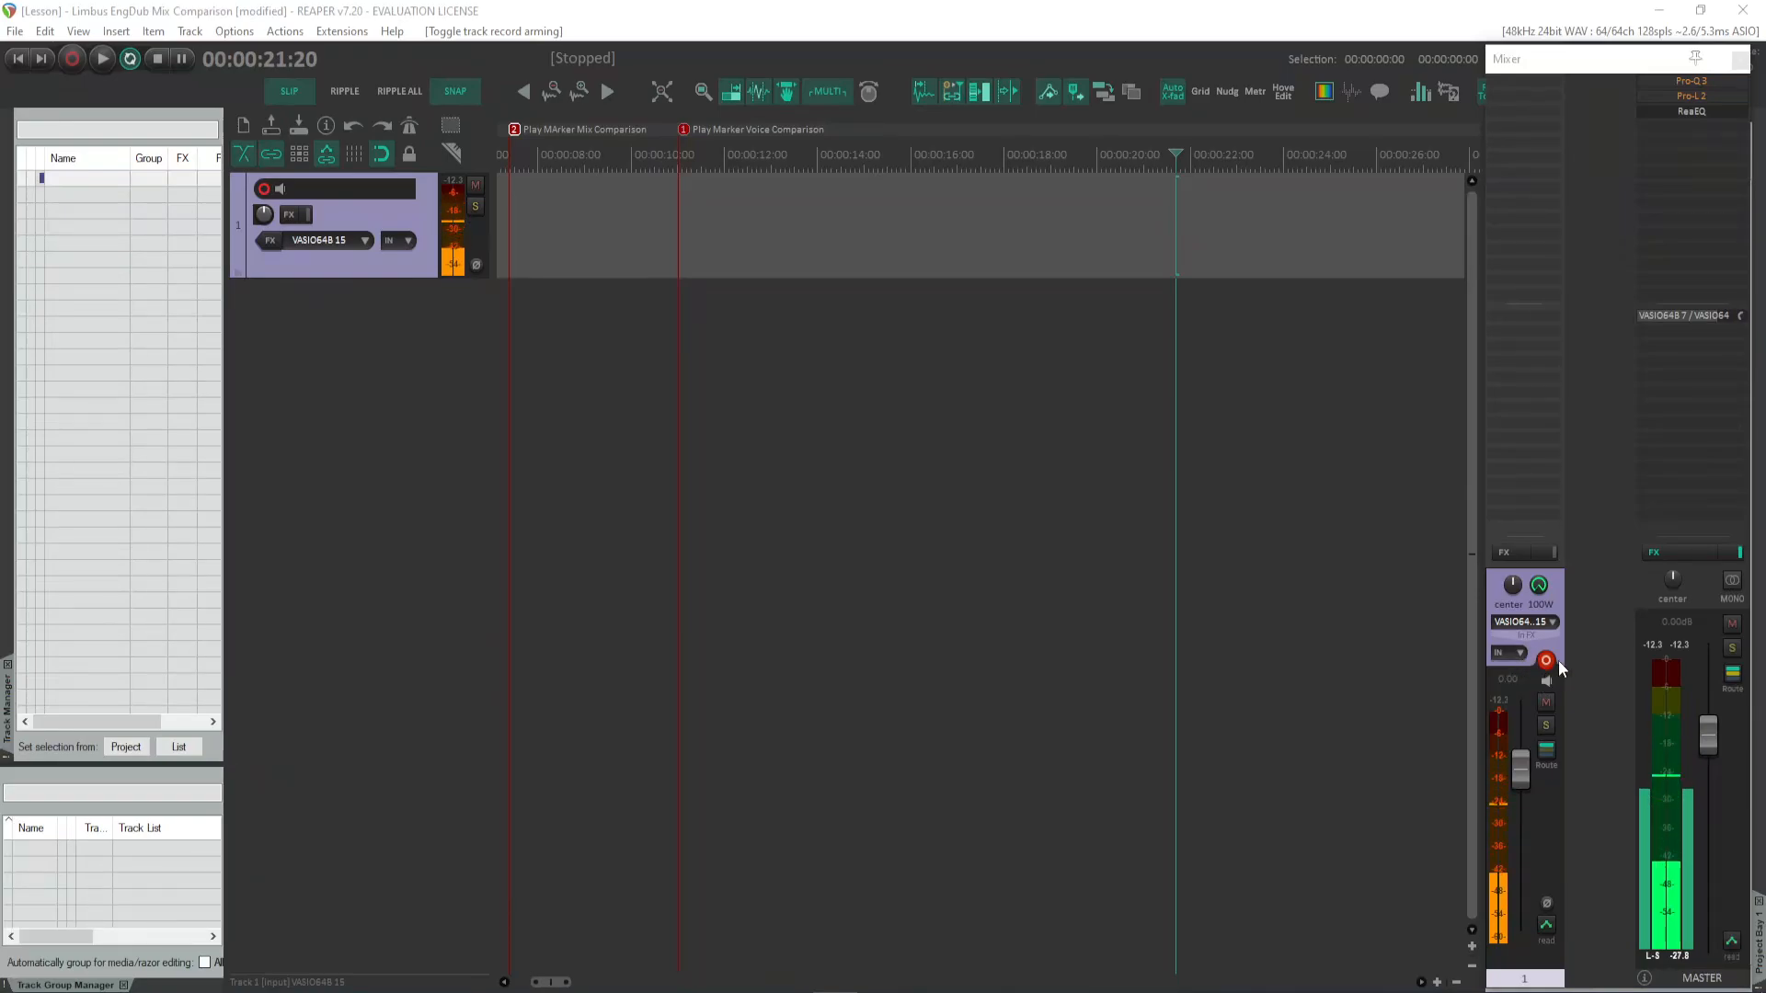
- Add the Cockos ReaComp compressor and the ReaEQ equalizer to track 1's effects
left_click(1527, 81)
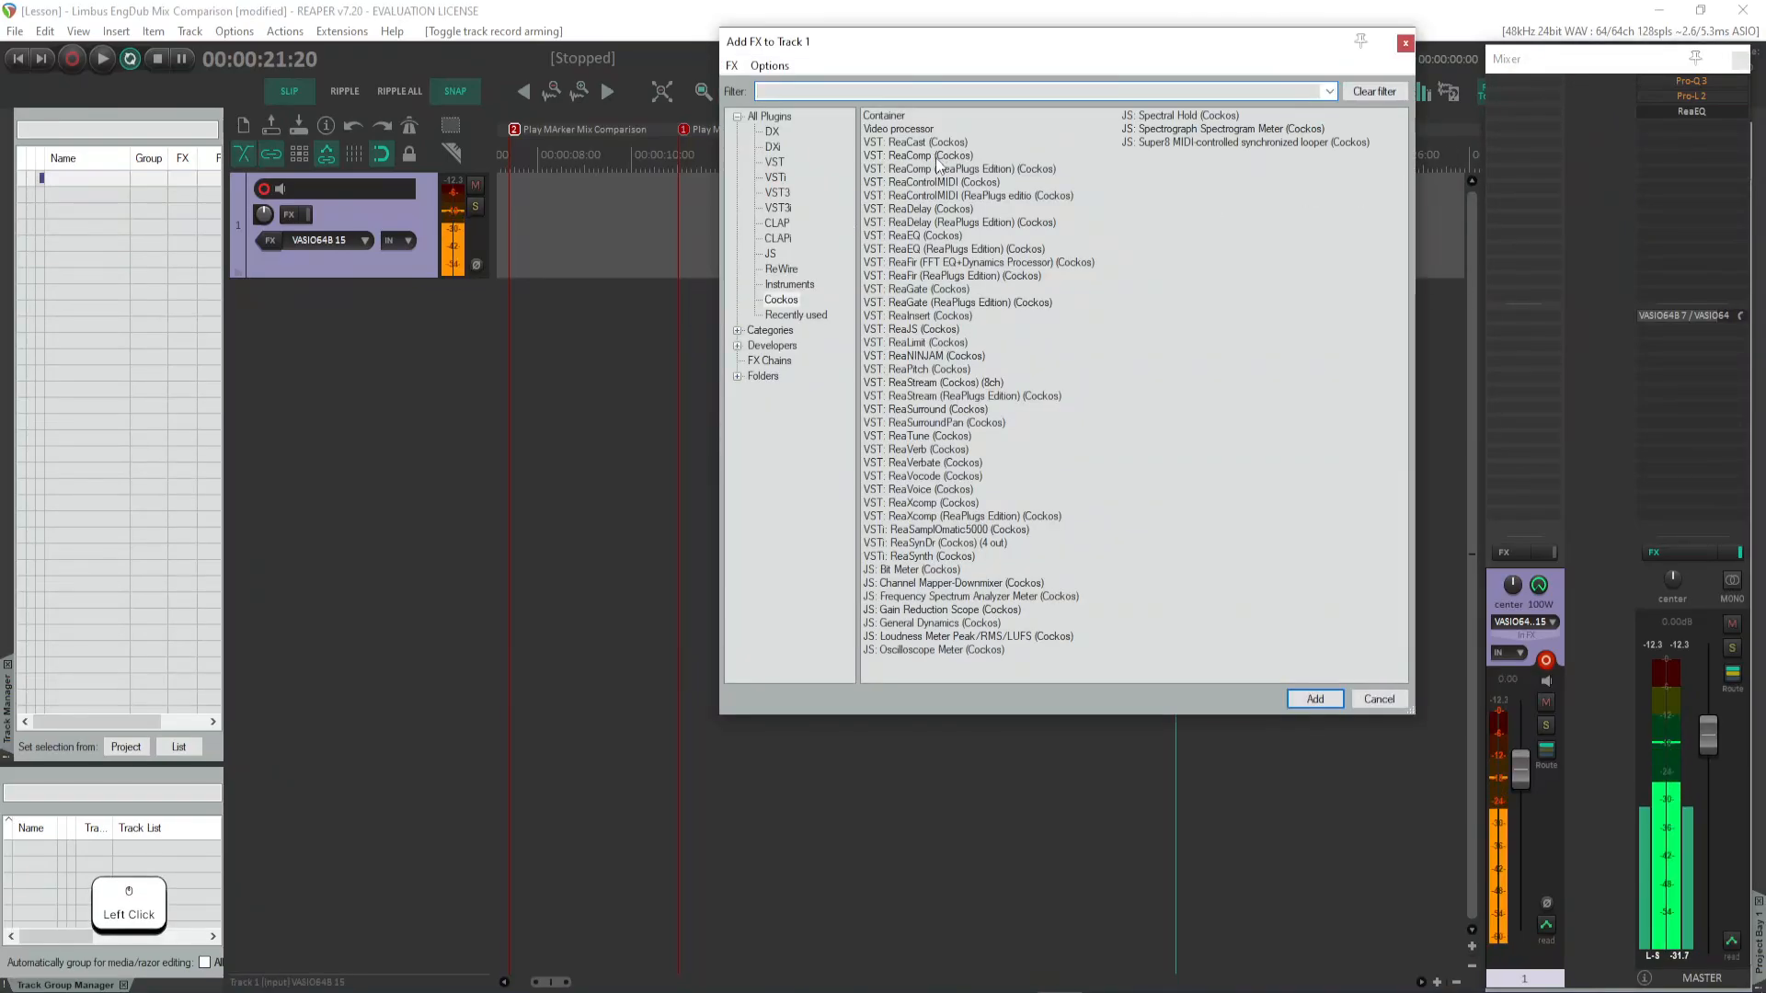
left_click(936, 157)
left_click(1315, 699)
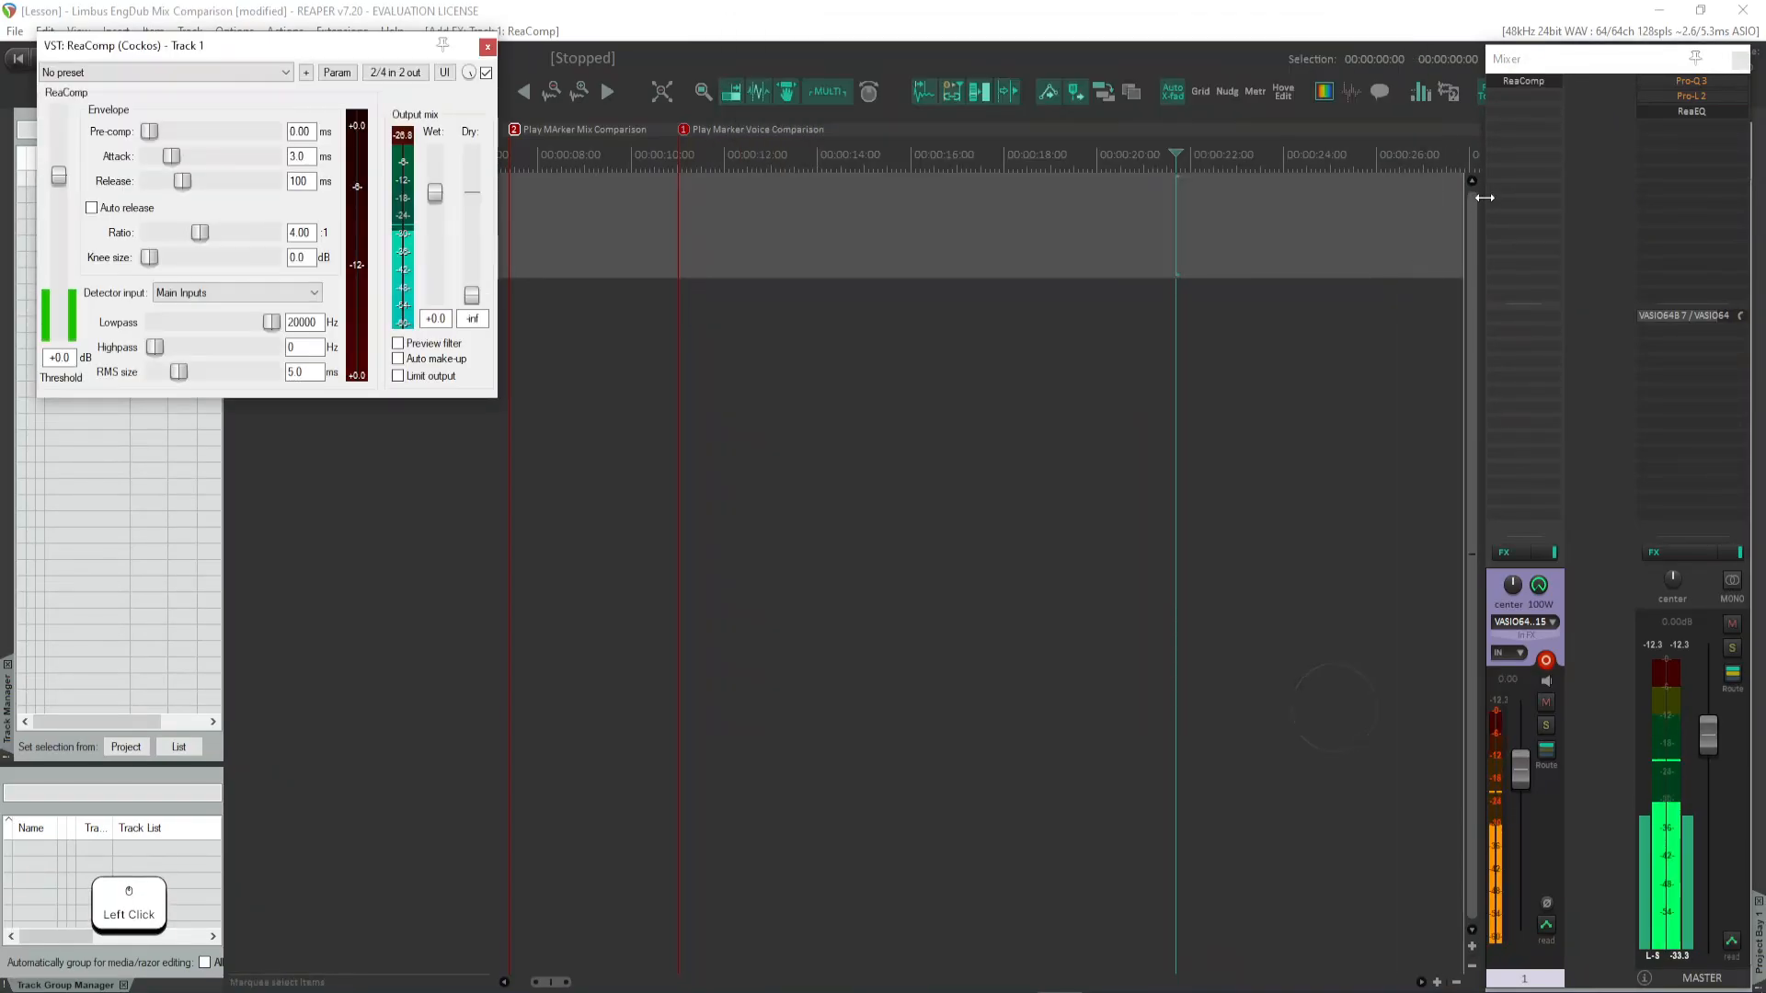
left_click(1543, 101)
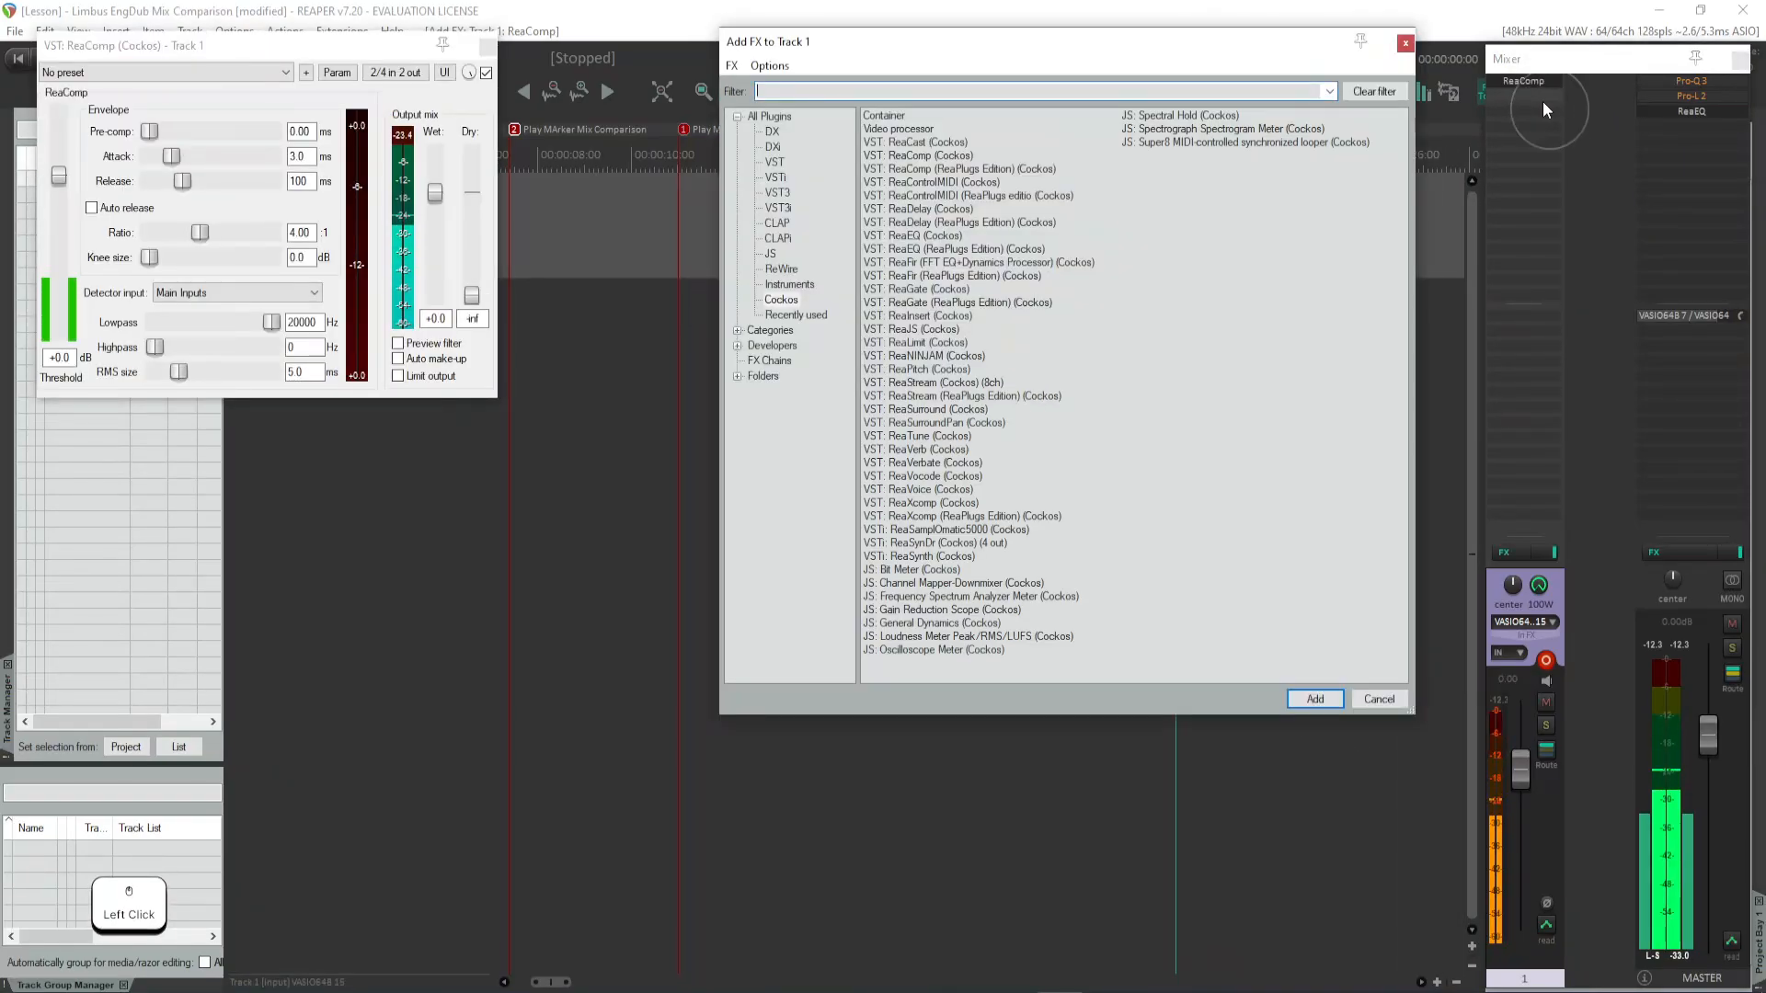
left_click(927, 237)
left_click(1315, 699)
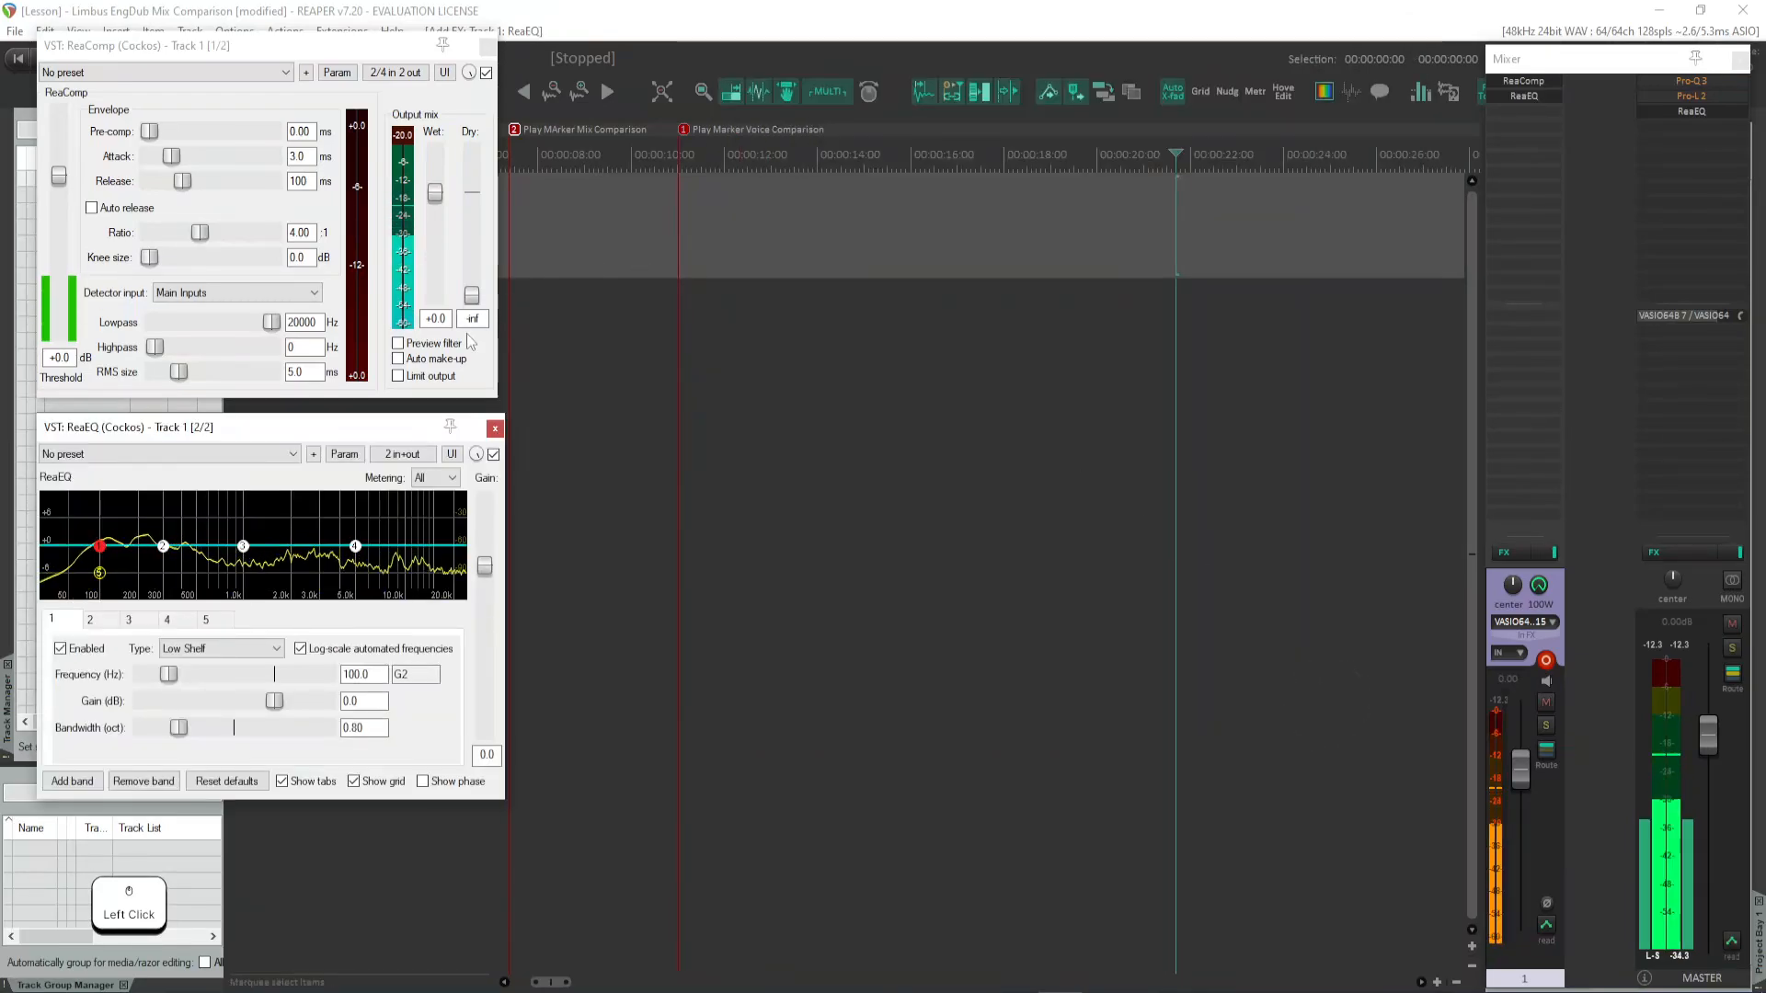
- Shape the ReaEQ curve with a slight cut on band 2 and a high shelf of about 2.3 dB at 6316 Hz
left_click_drag(163, 547, 327, 544)
left_click(371, 535)
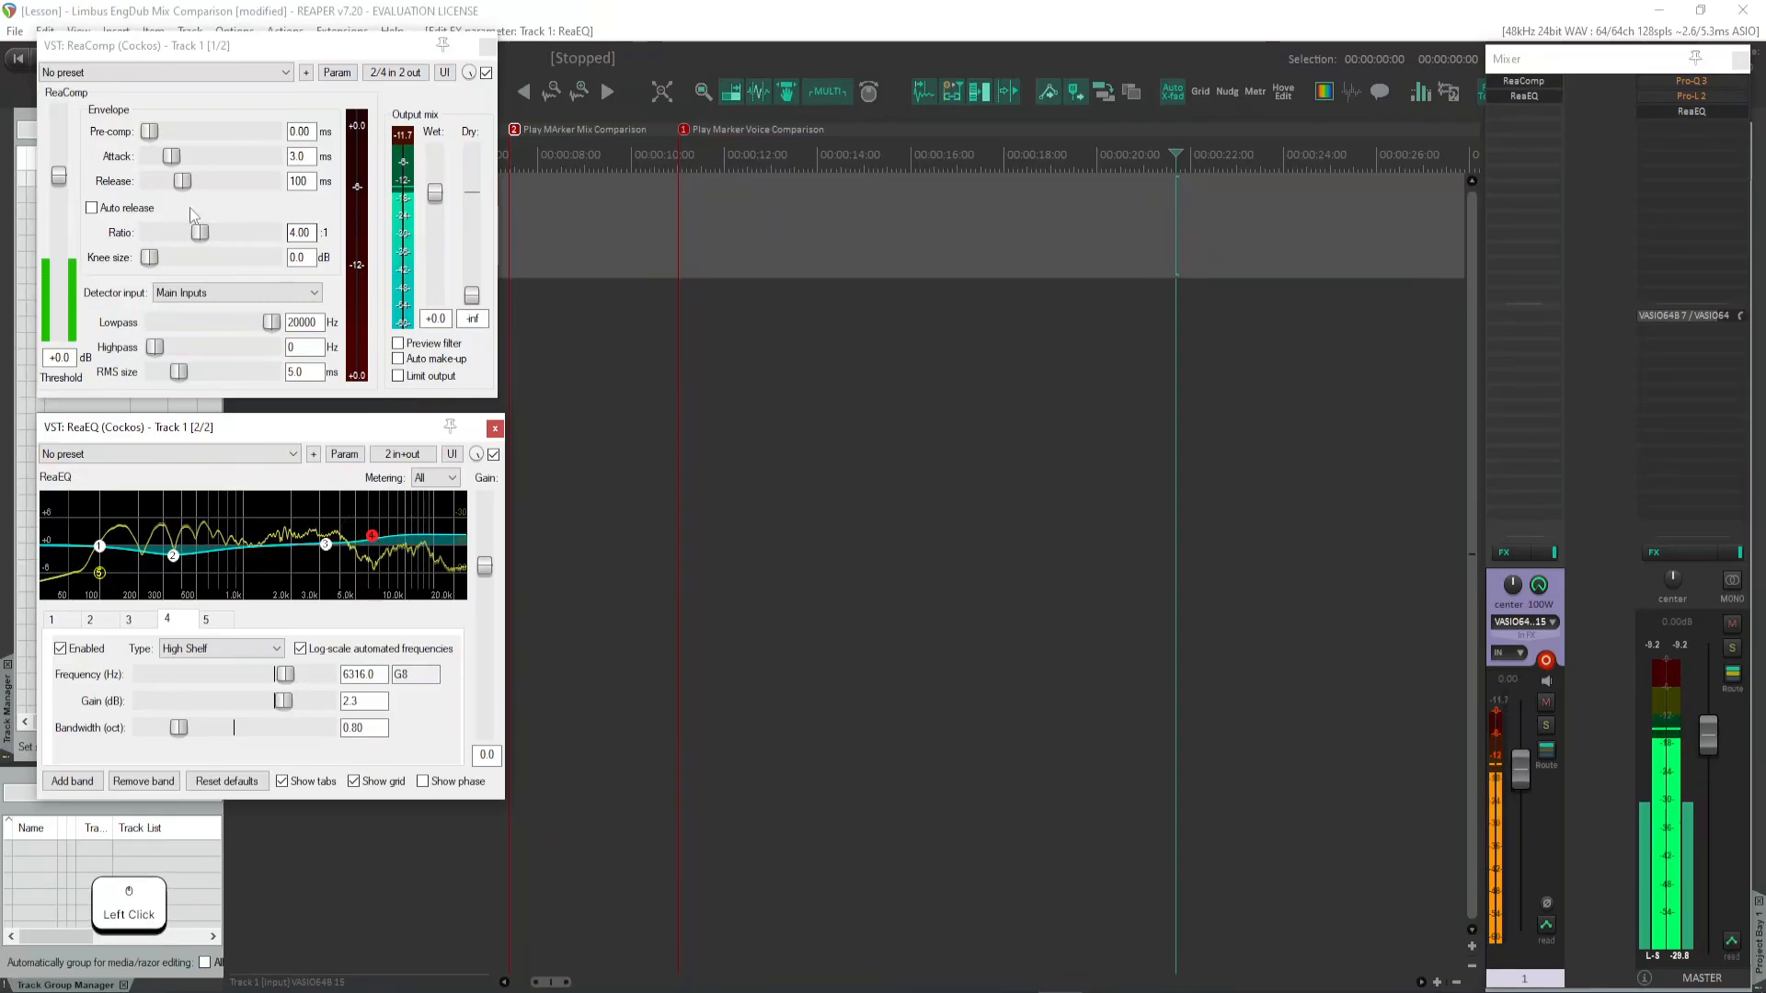
- Enable Auto make-up in ReaComp and lower its threshold to about -16.9 dB
left_click_drag(58, 175, 97, 188)
left_click(397, 359)
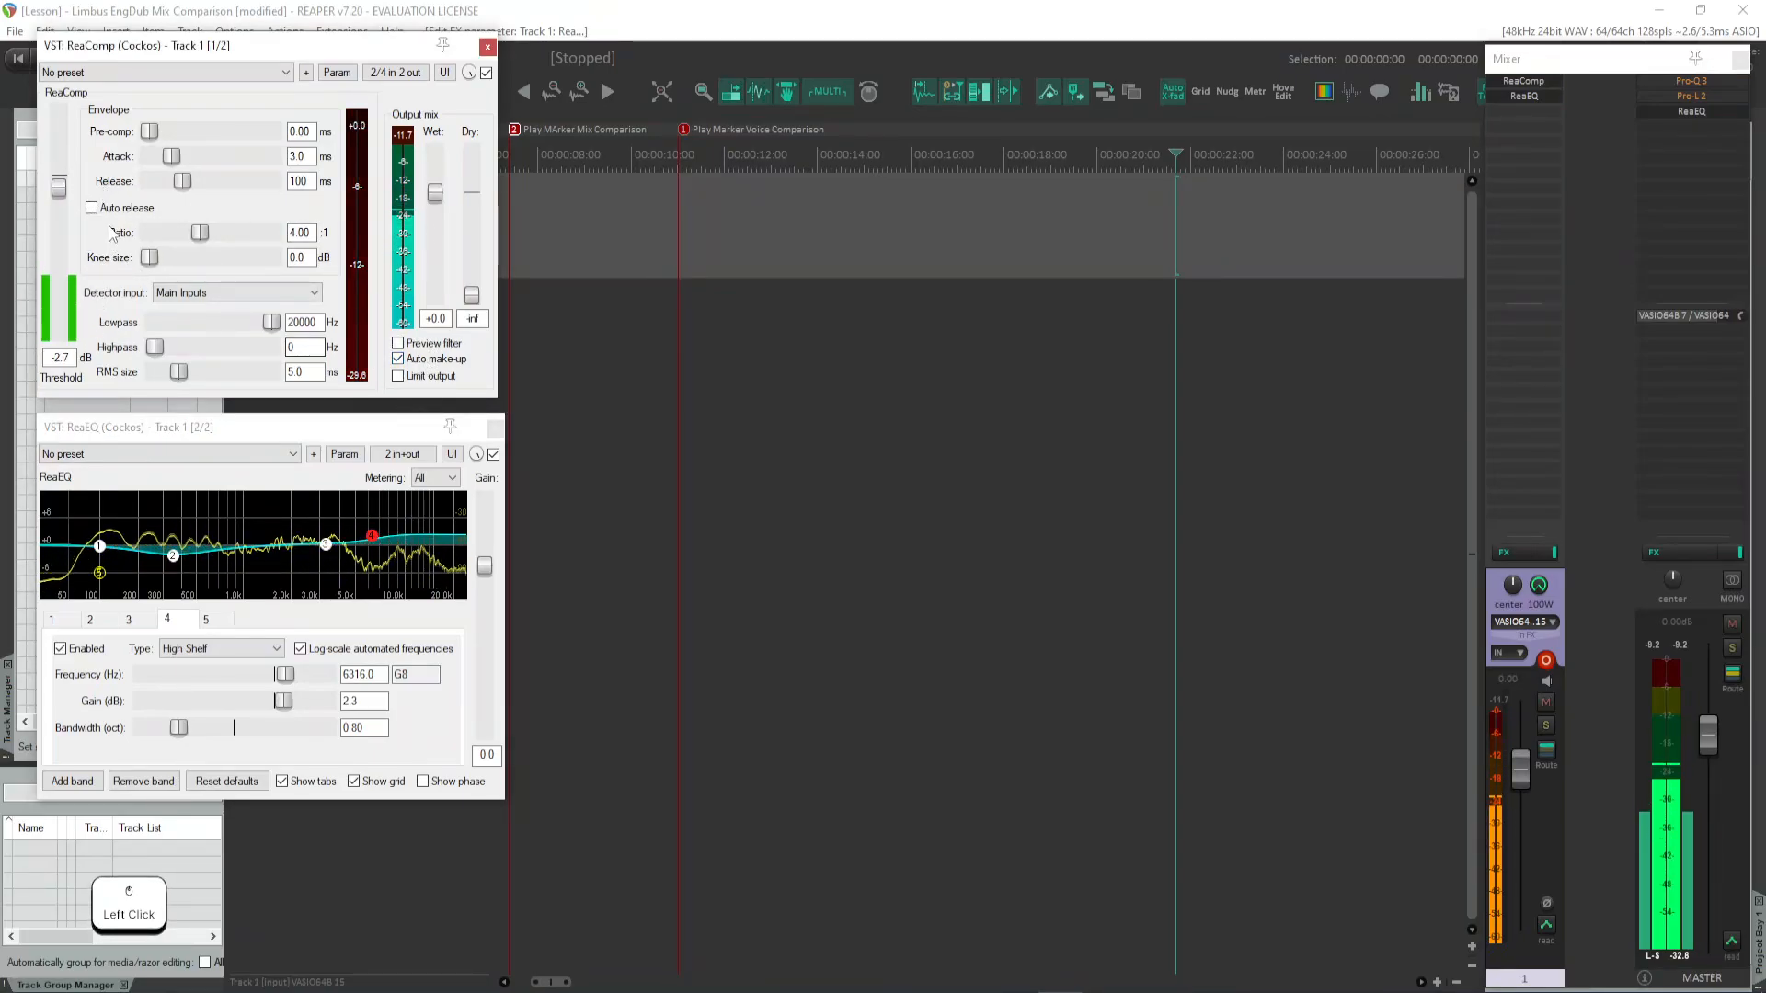
left_click_drag(58, 188, 58, 244)
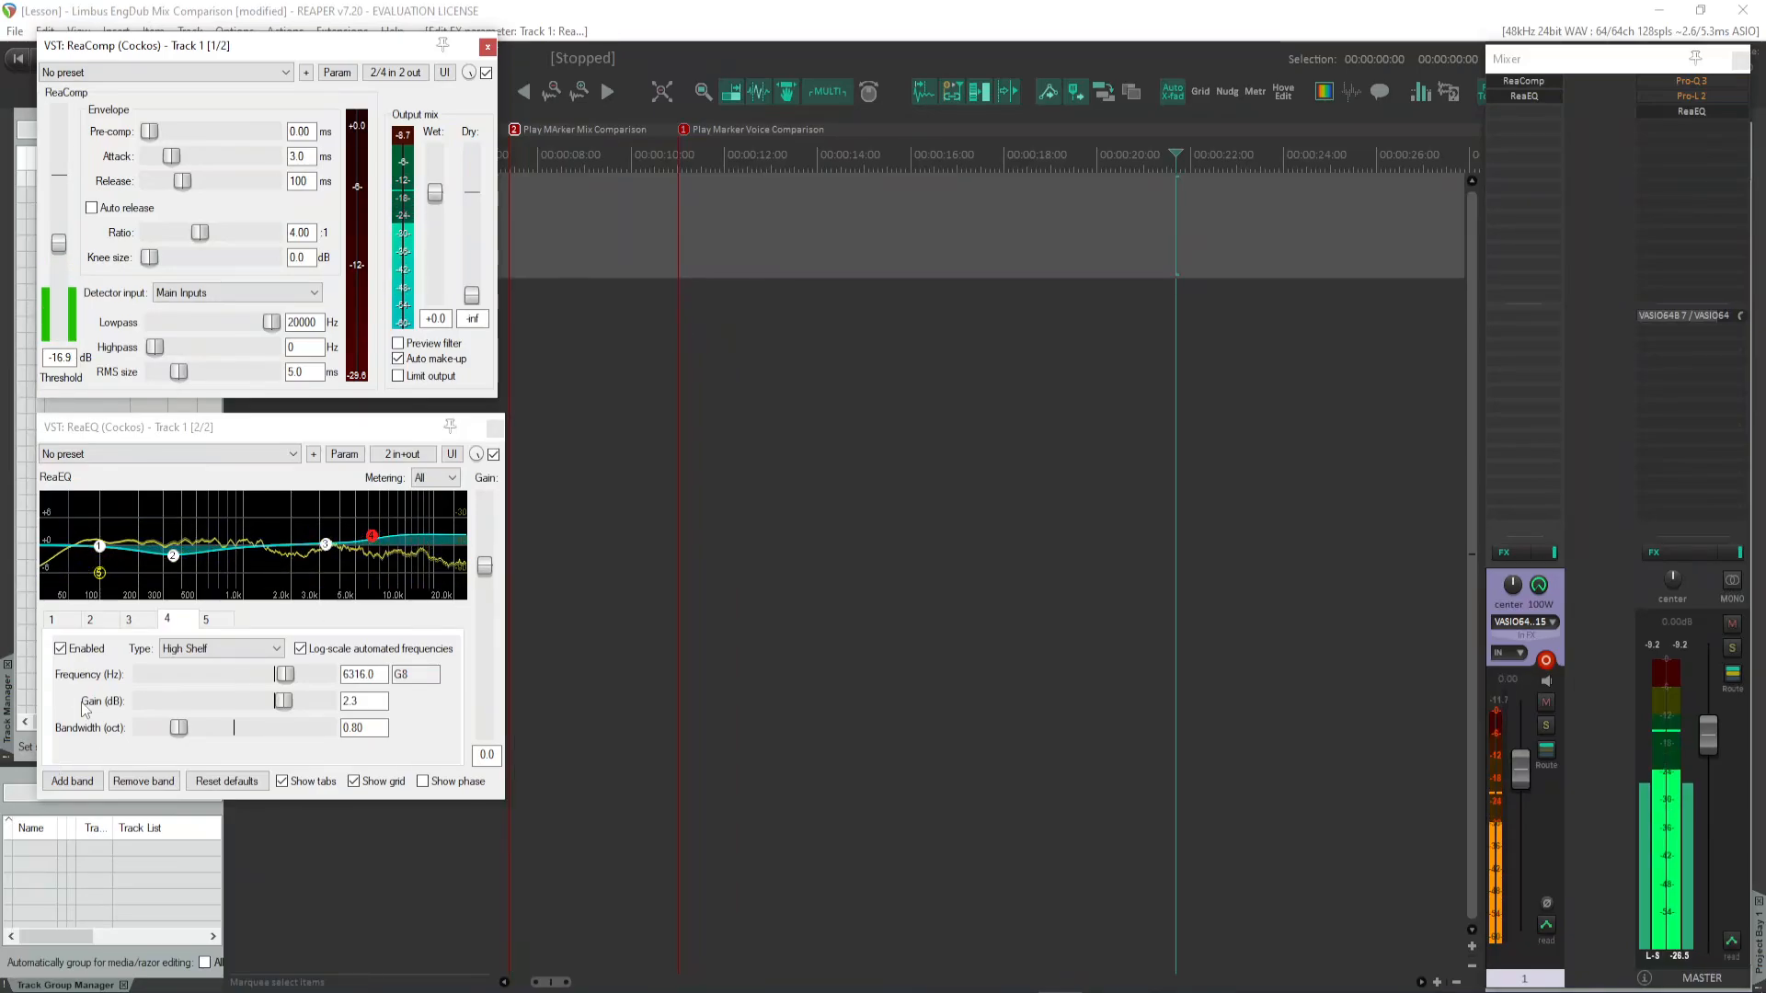
- Place the ReaComp and ReaEQ windows side by side below the track in the arrange view
left_click_drag(313, 427, 1274, 299)
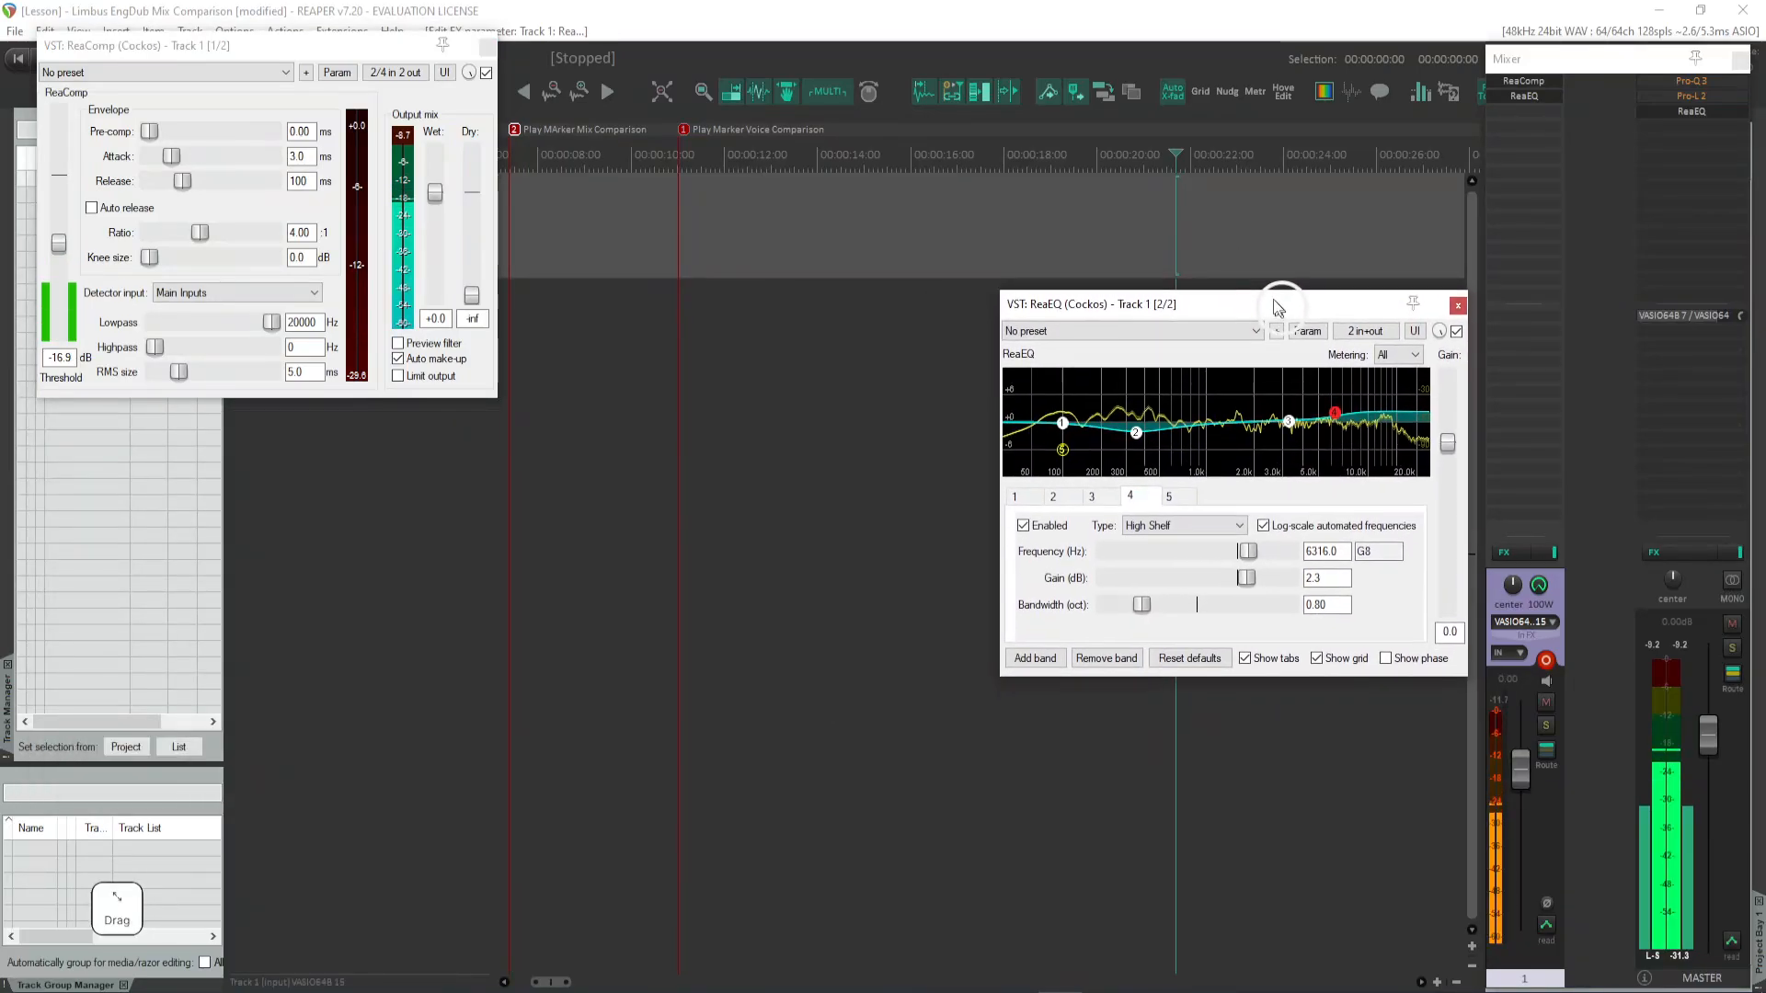
mouse_move(294, 50)
left_mouse_down()
mouse_move(515, 276)
mouse_move(805, 276)
mouse_move(789, 302)
left_mouse_up()
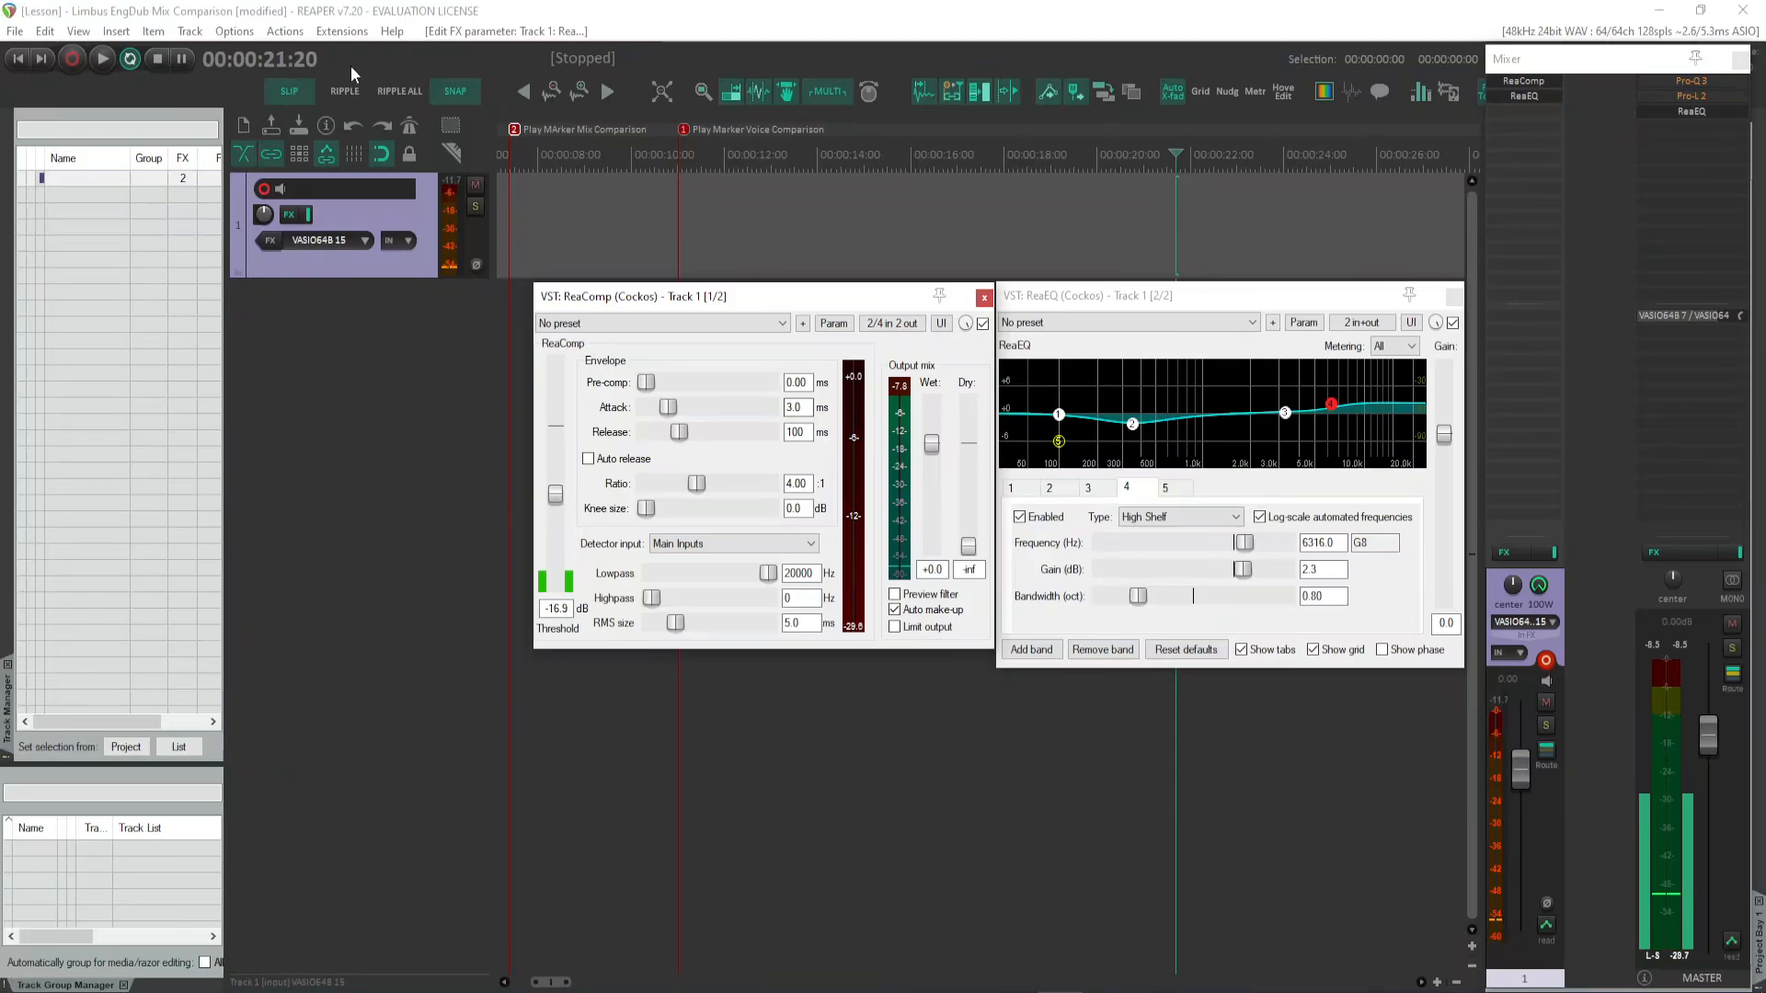
- Move the edit cursor to the project start and begin recording on track 1
left_click(524, 198)
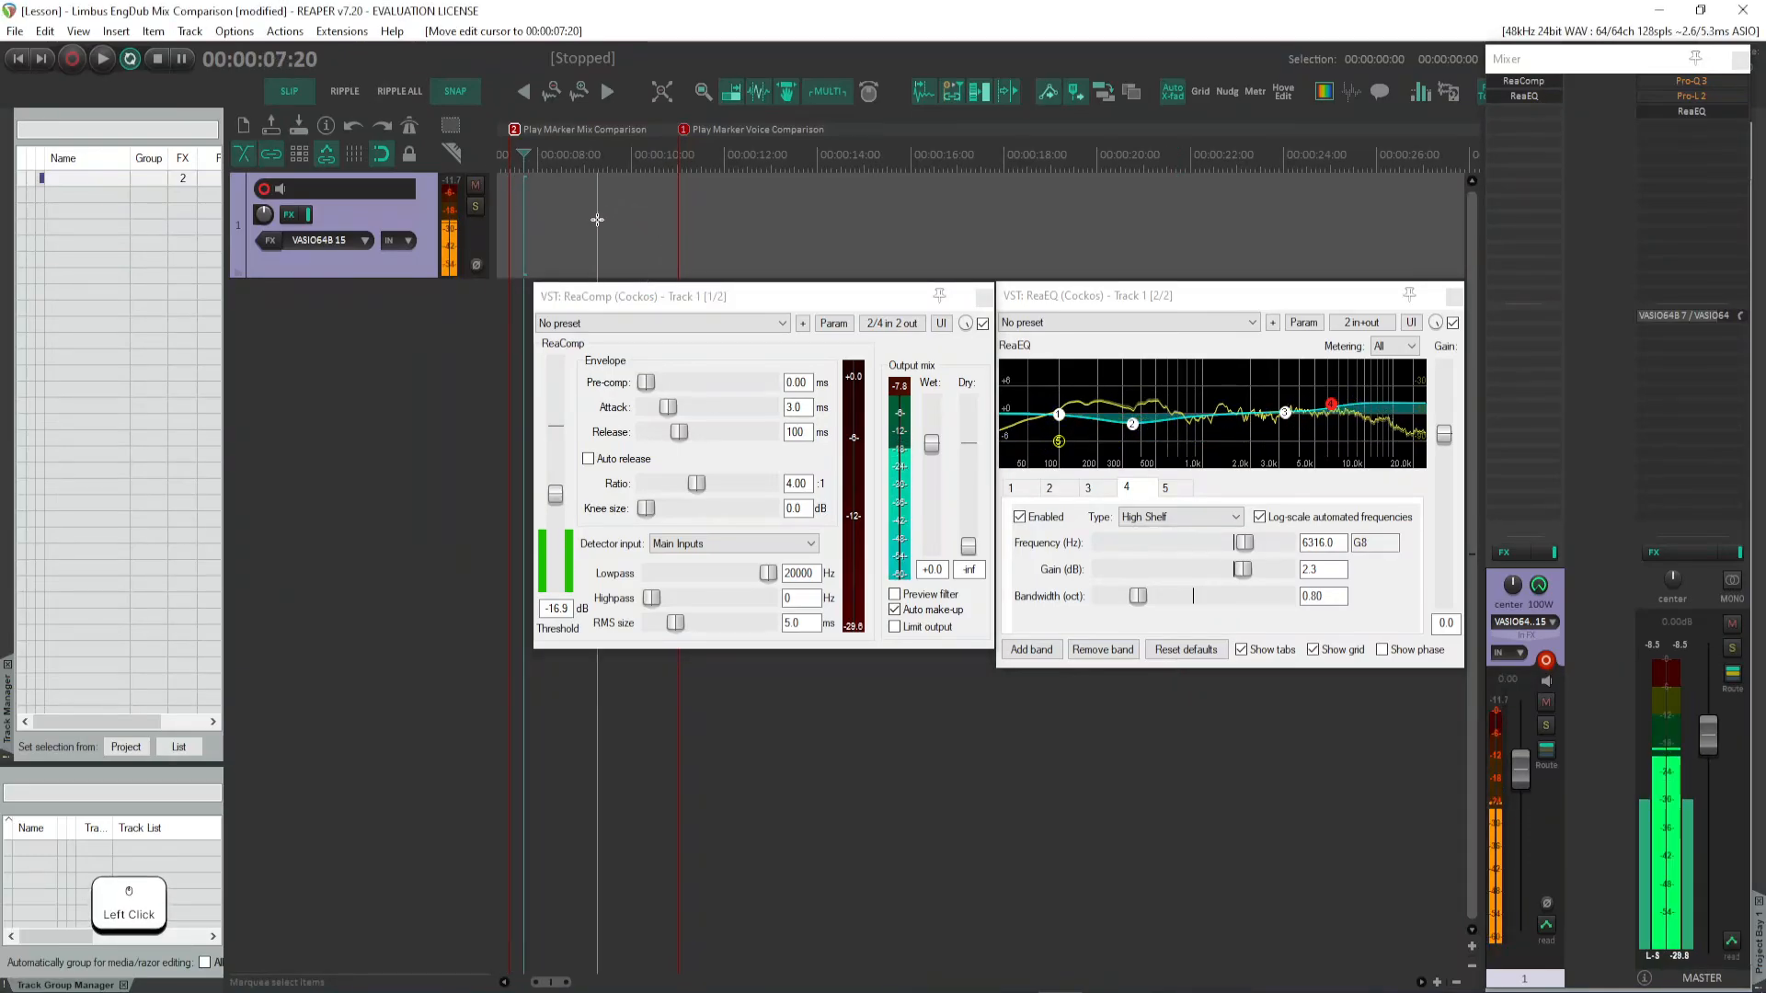
key("Return")
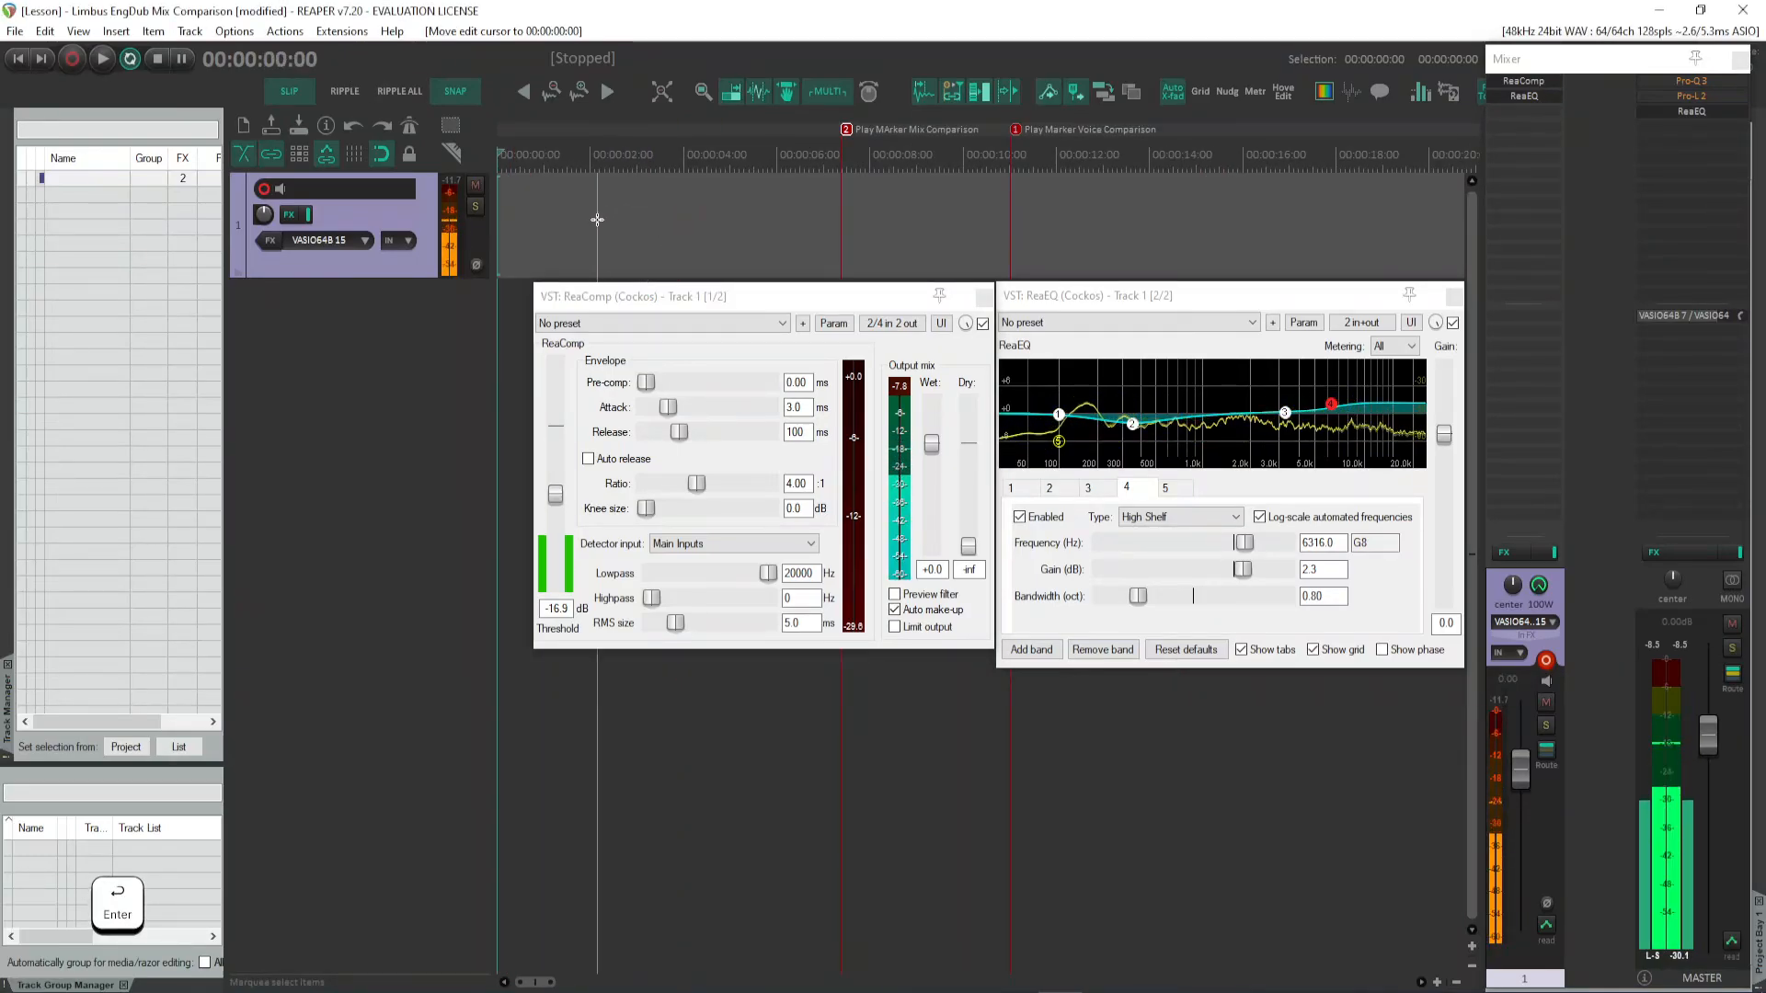
key("ctrl+r")
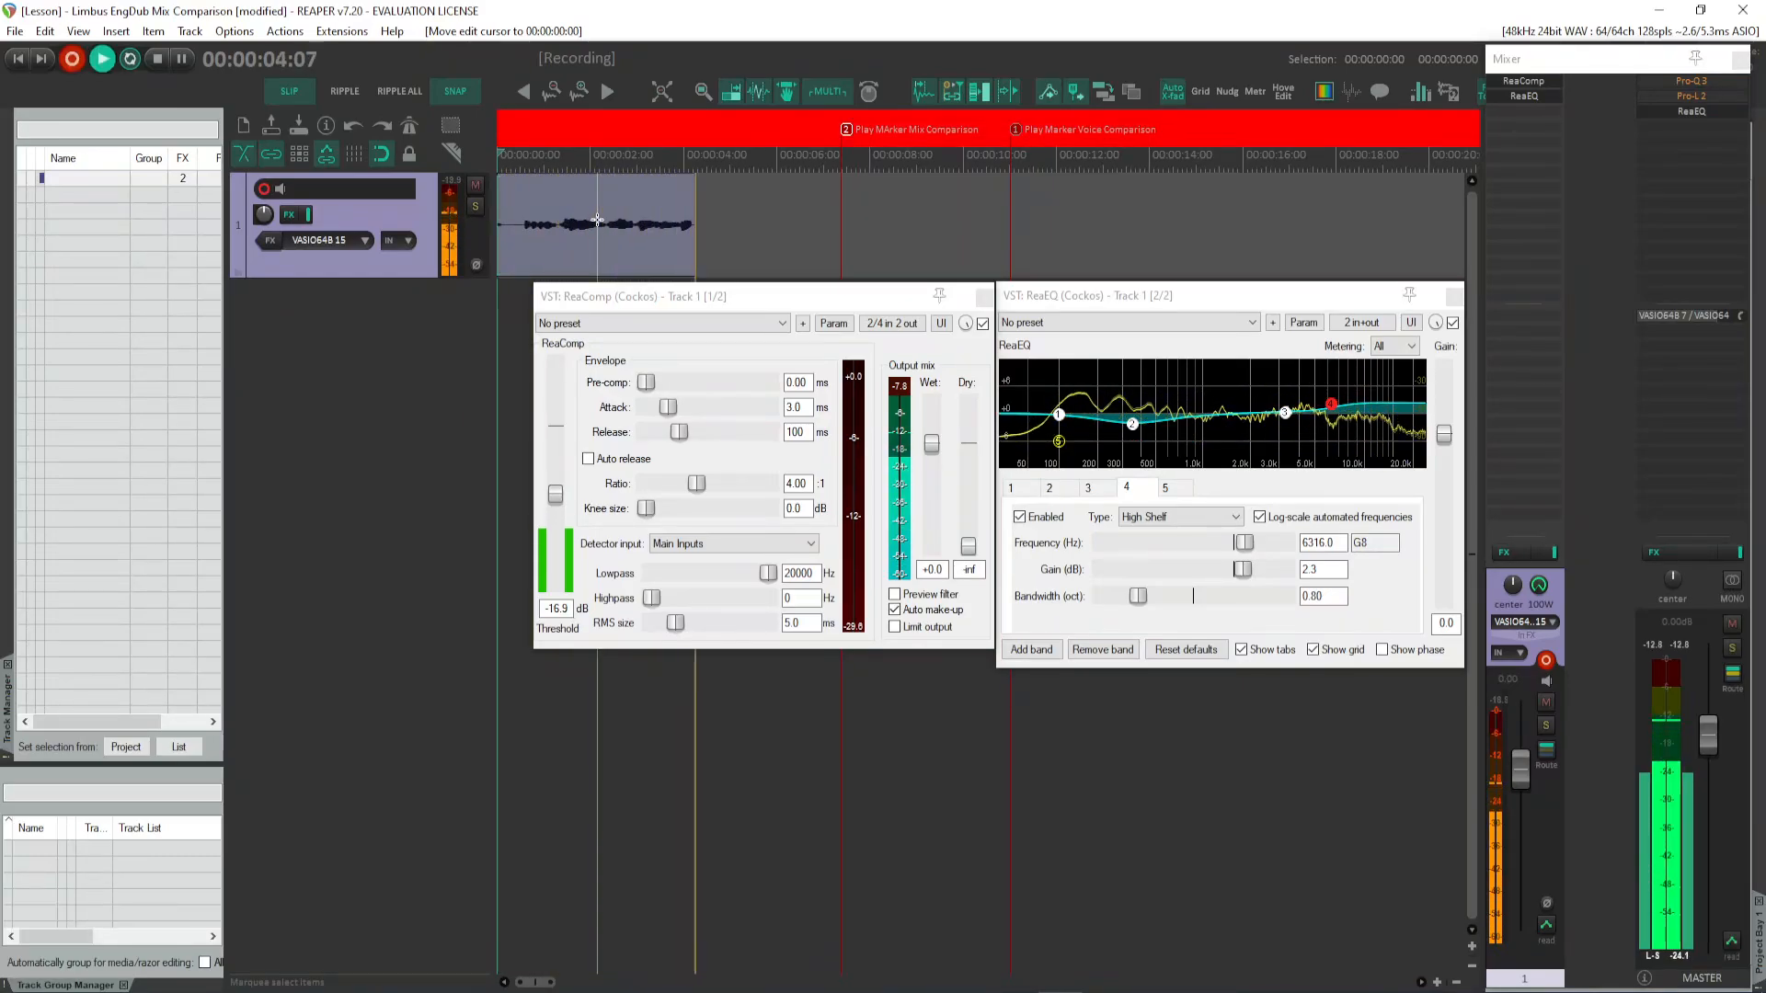
- Make track 1 much taller and stack the ReaEQ window above the ReaComp window, away from the start of the waveform
left_click_drag(388, 274, 393, 752)
left_click_drag(857, 296, 1548, 487)
left_click_drag(1200, 295, 1428, 95)
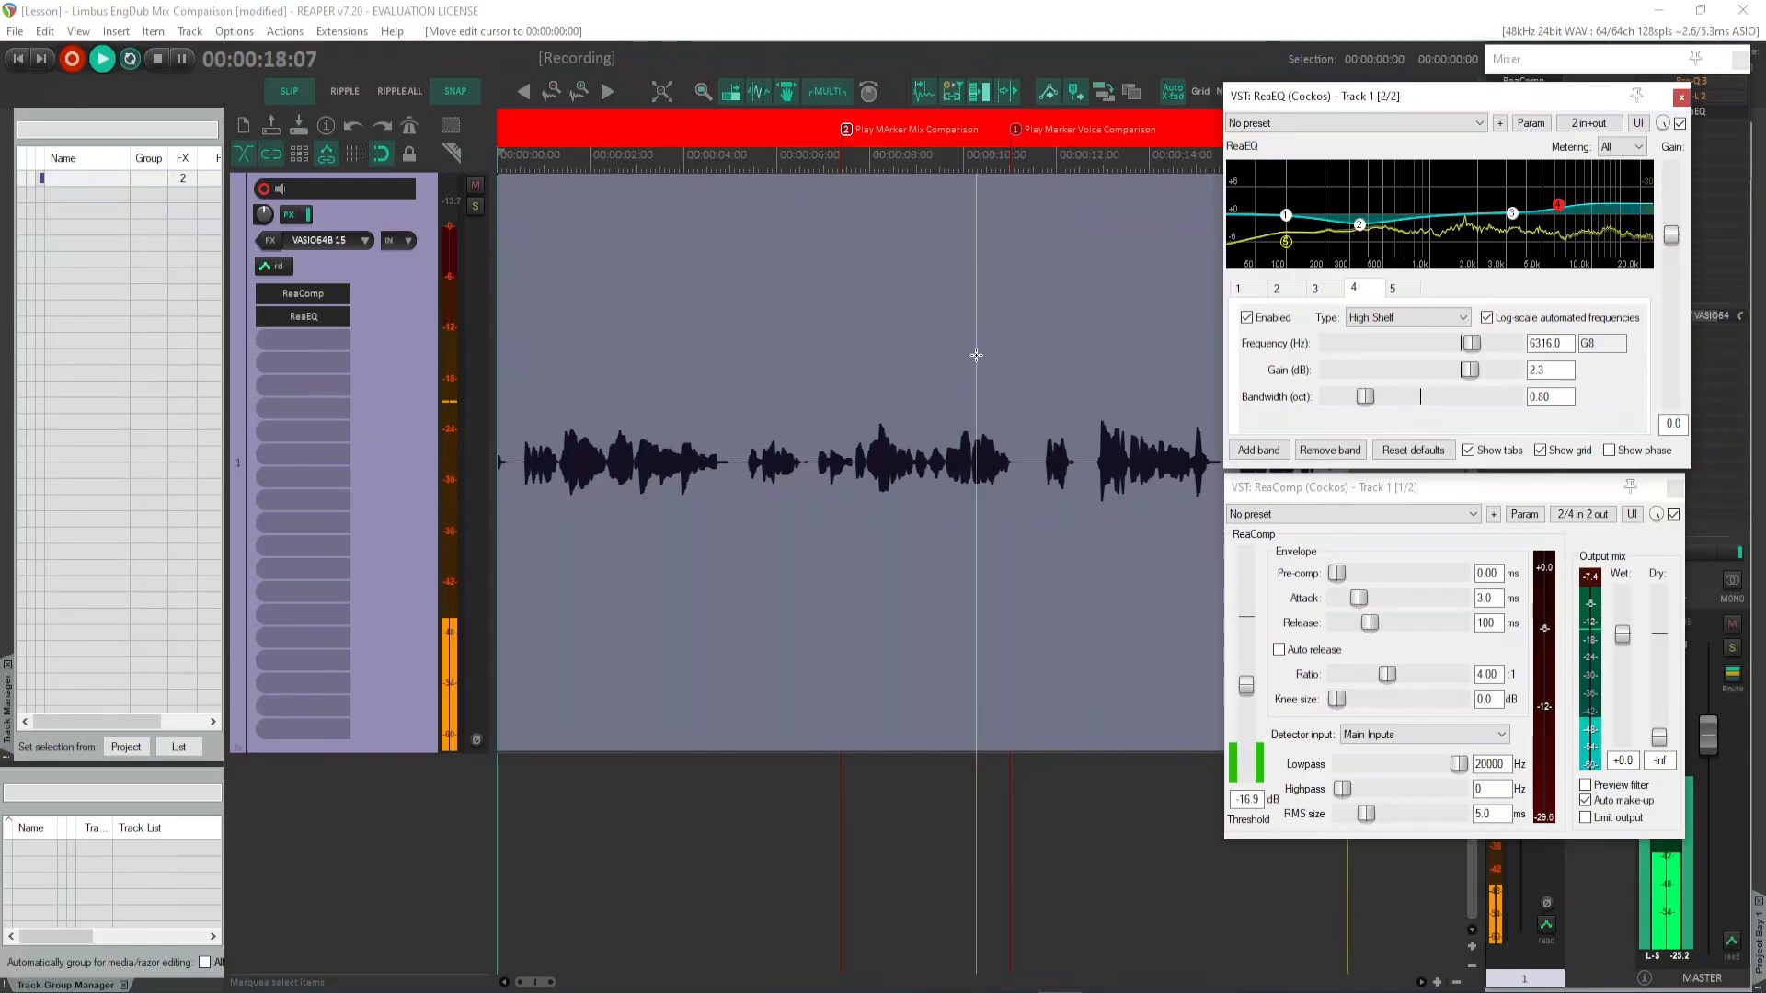
- Stop recording and move the ReaEQ window beside the ReaComp window
key("space")
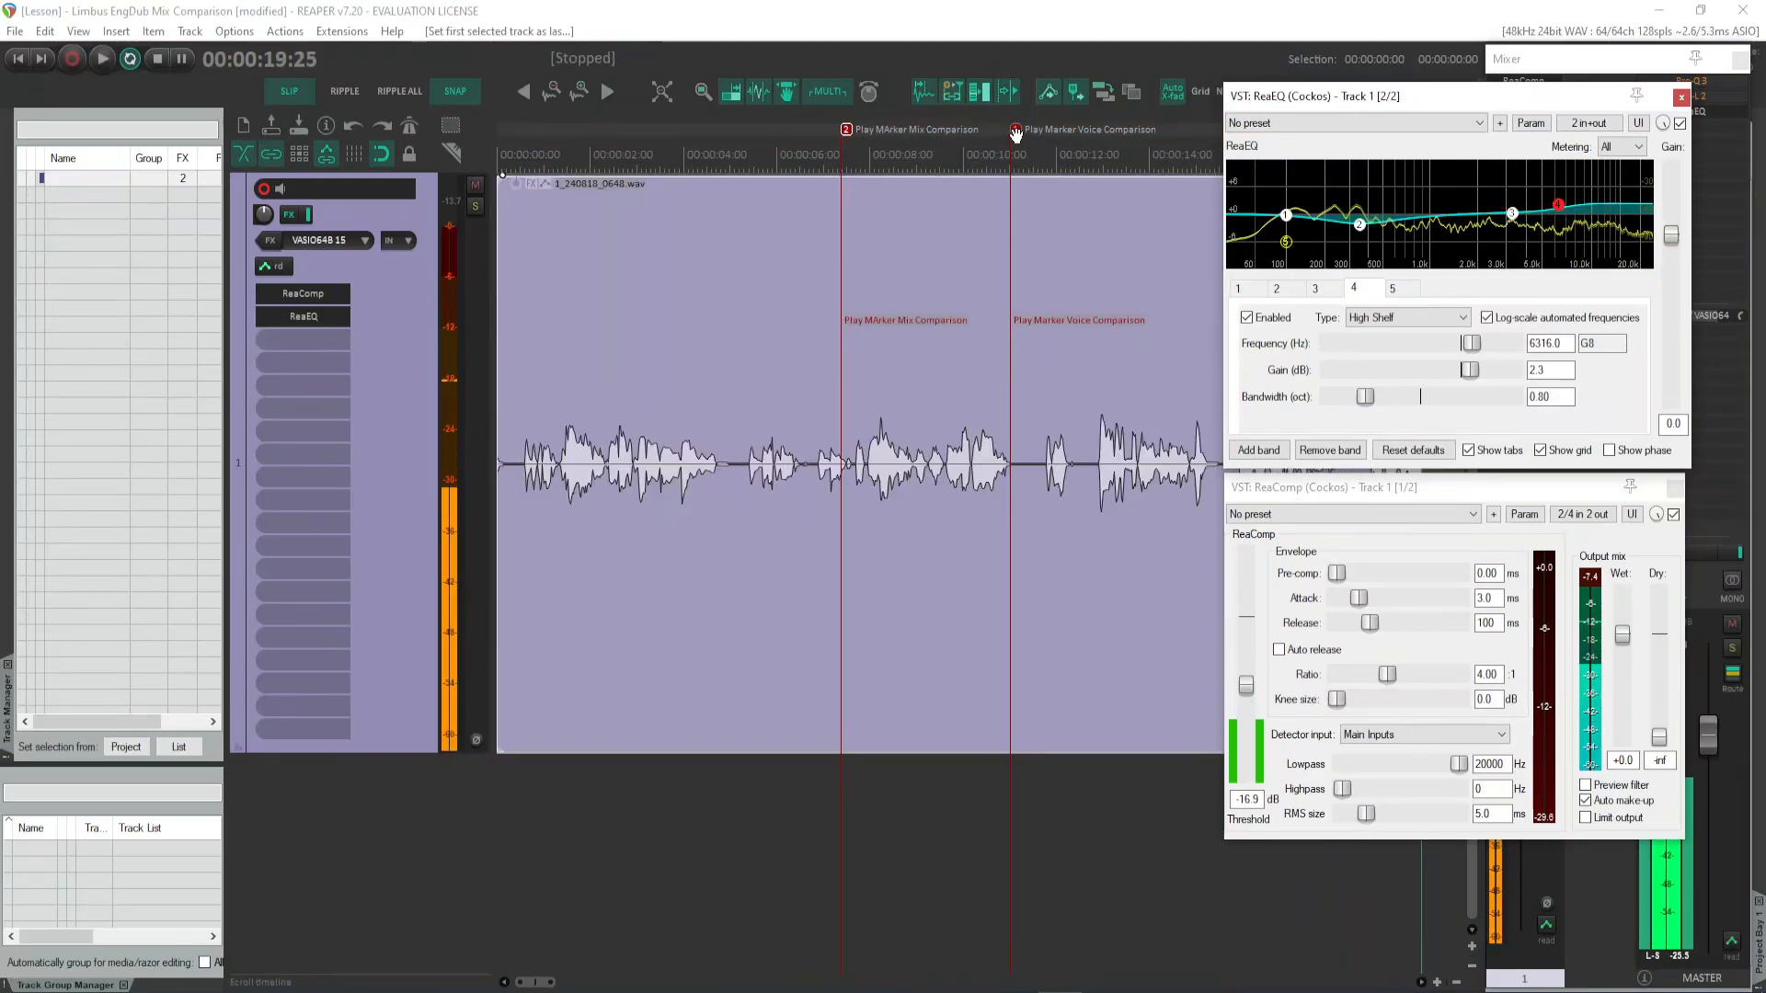
left_click_drag(1336, 99, 951, 490)
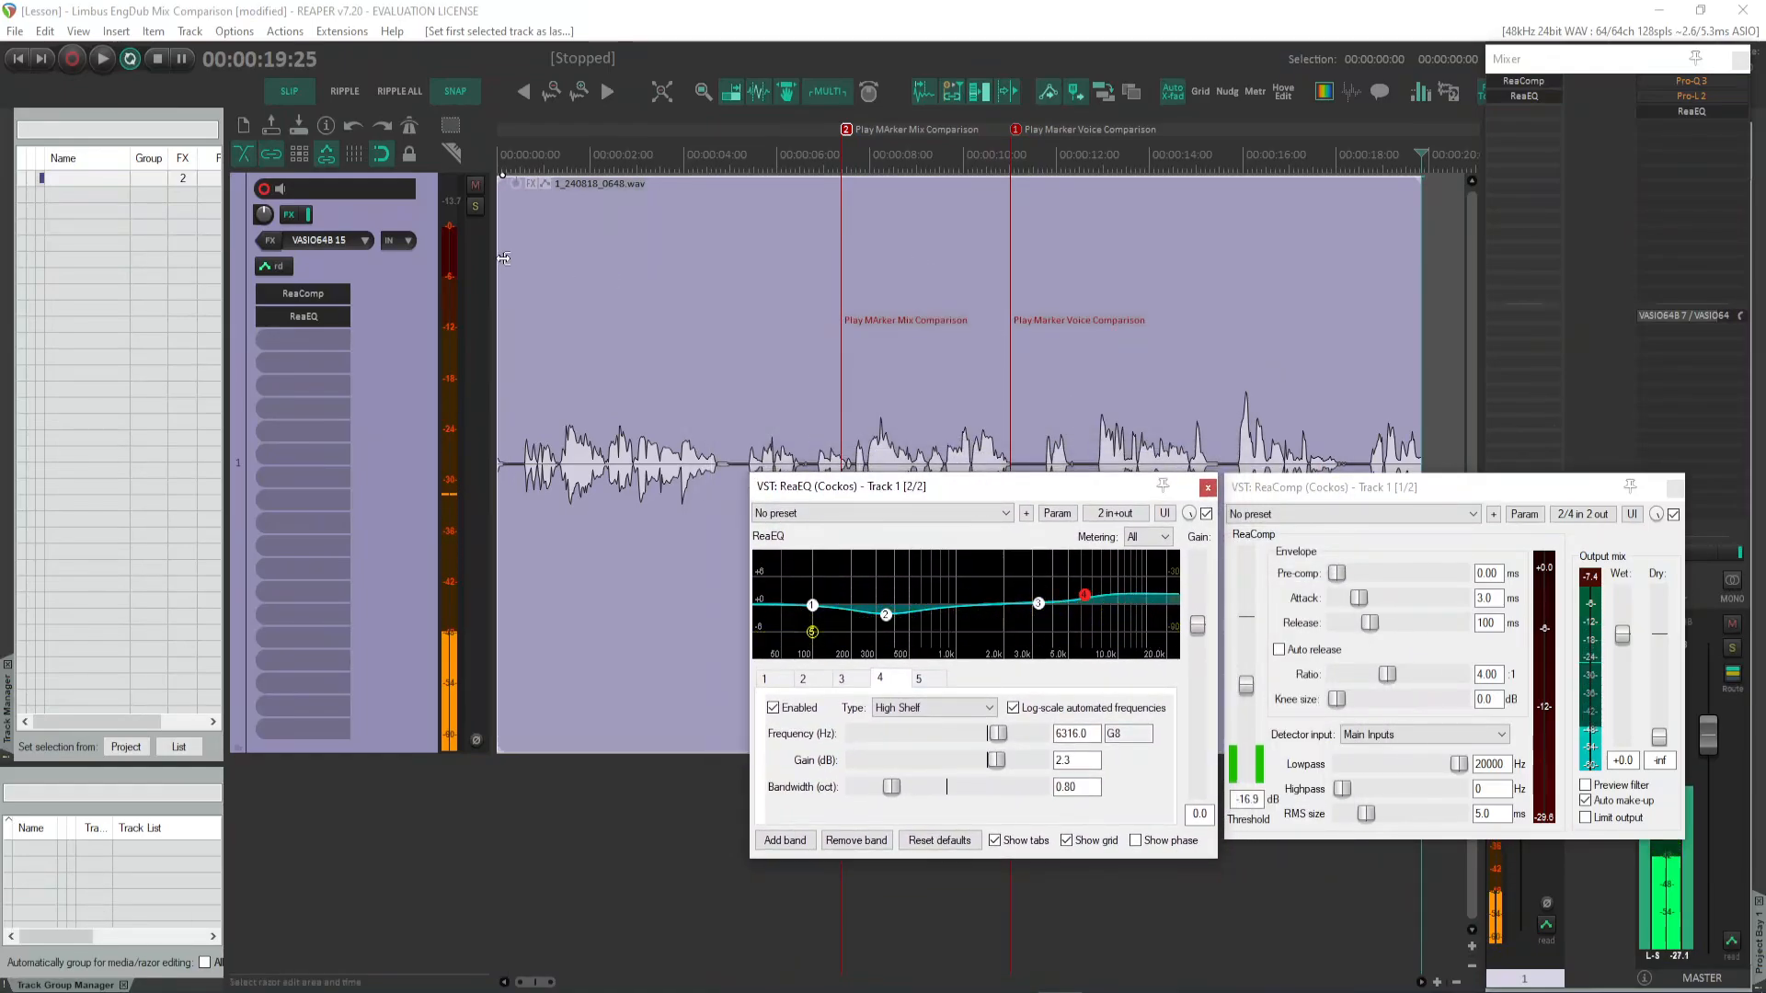
- Play the recorded voice take from its start with ReaComp and ReaEQ active, and stop after a few seconds
left_click(509, 217)
key("space")
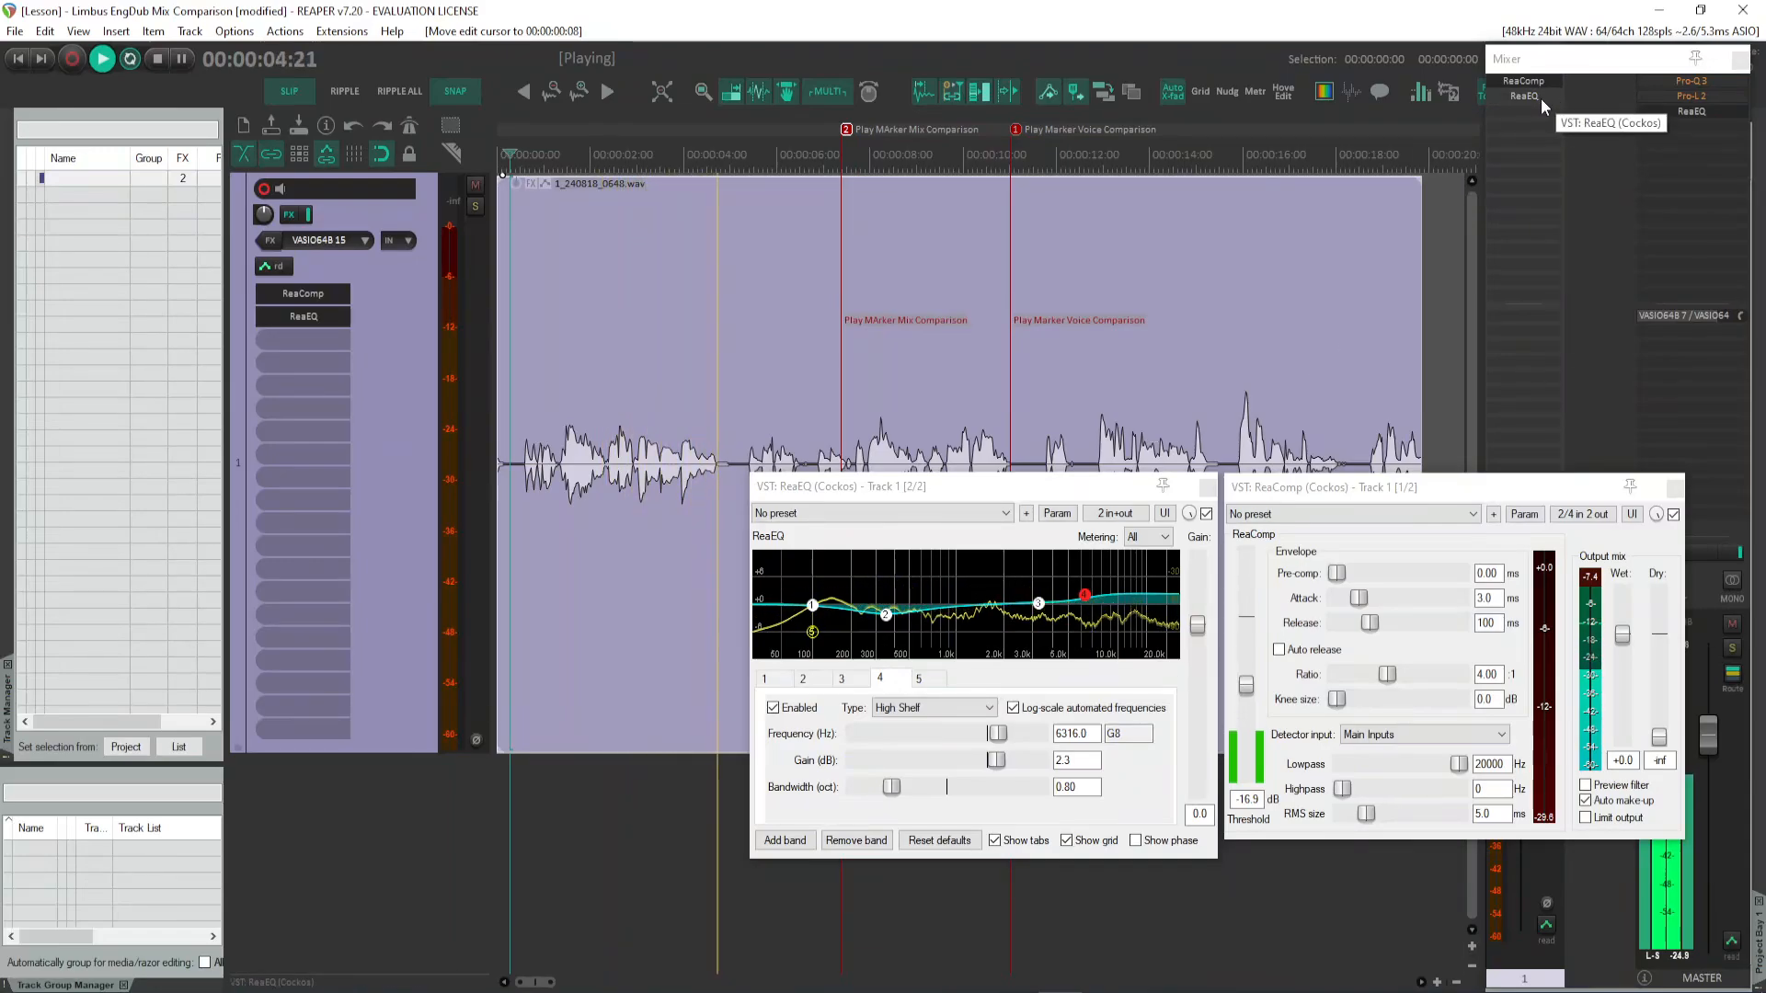
key("space")
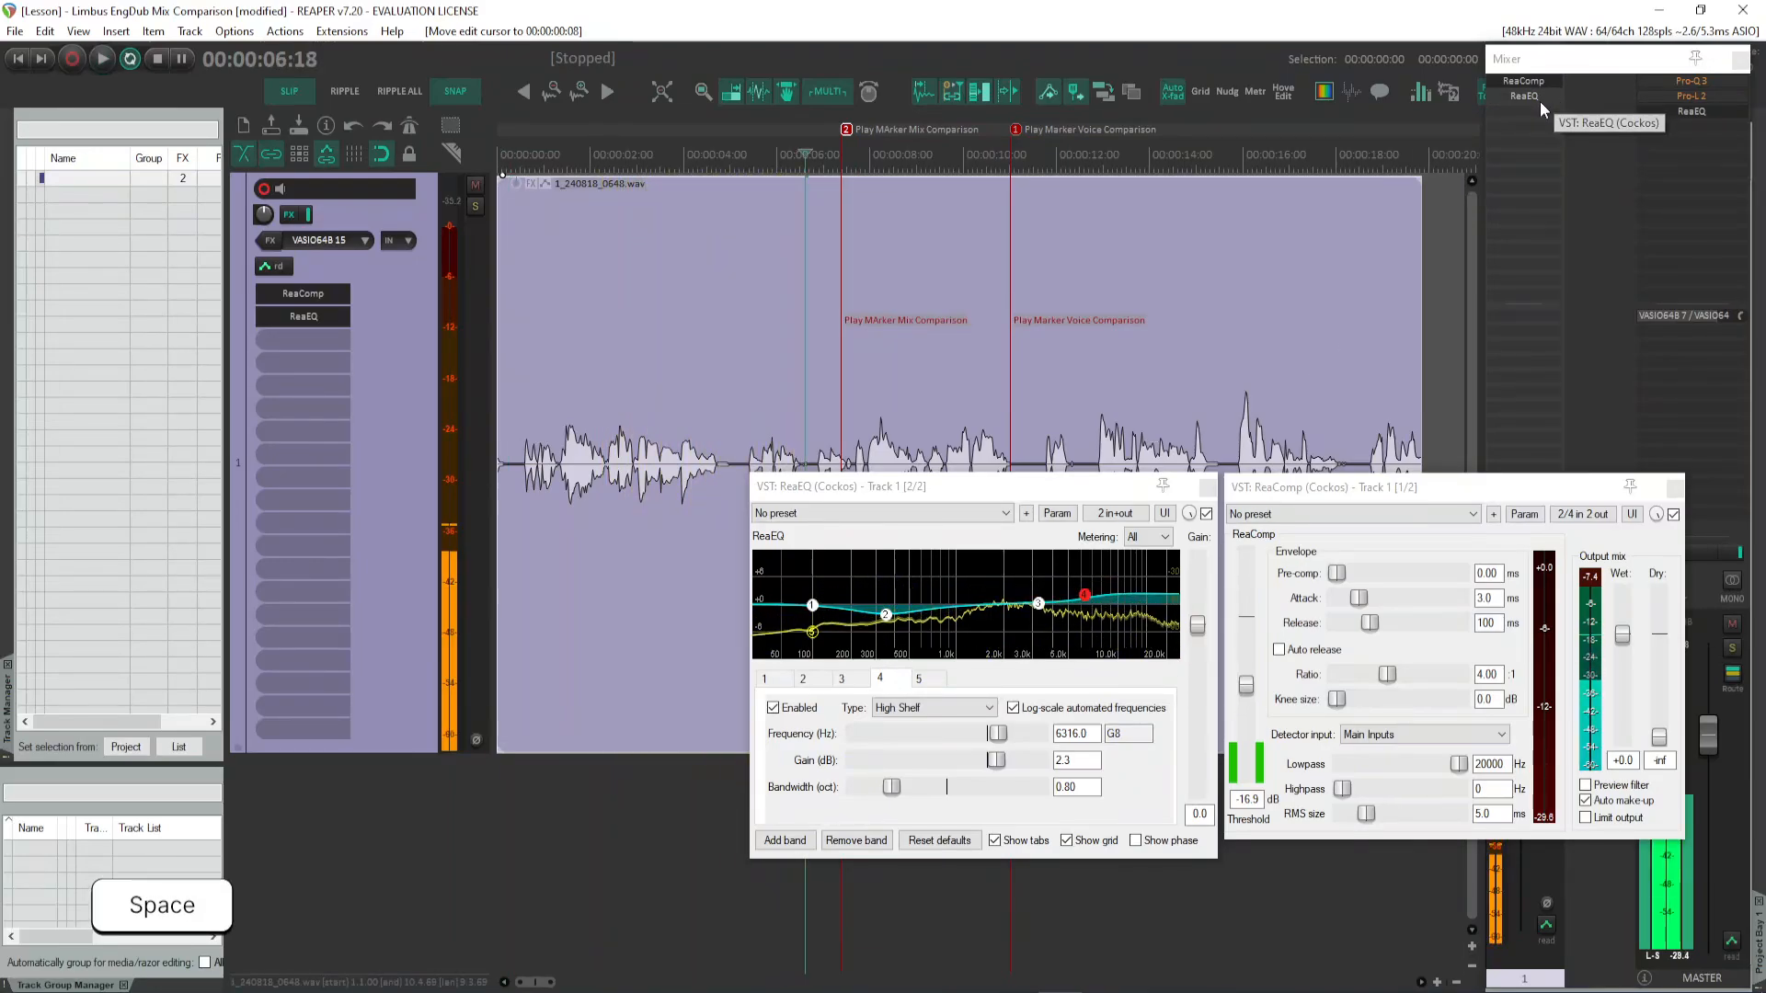
- Bypass ReaEQ and ReaComp on track 1 and play the take from just after its start
left_click(1539, 95, "shift")
left_click(1543, 82, "shift")
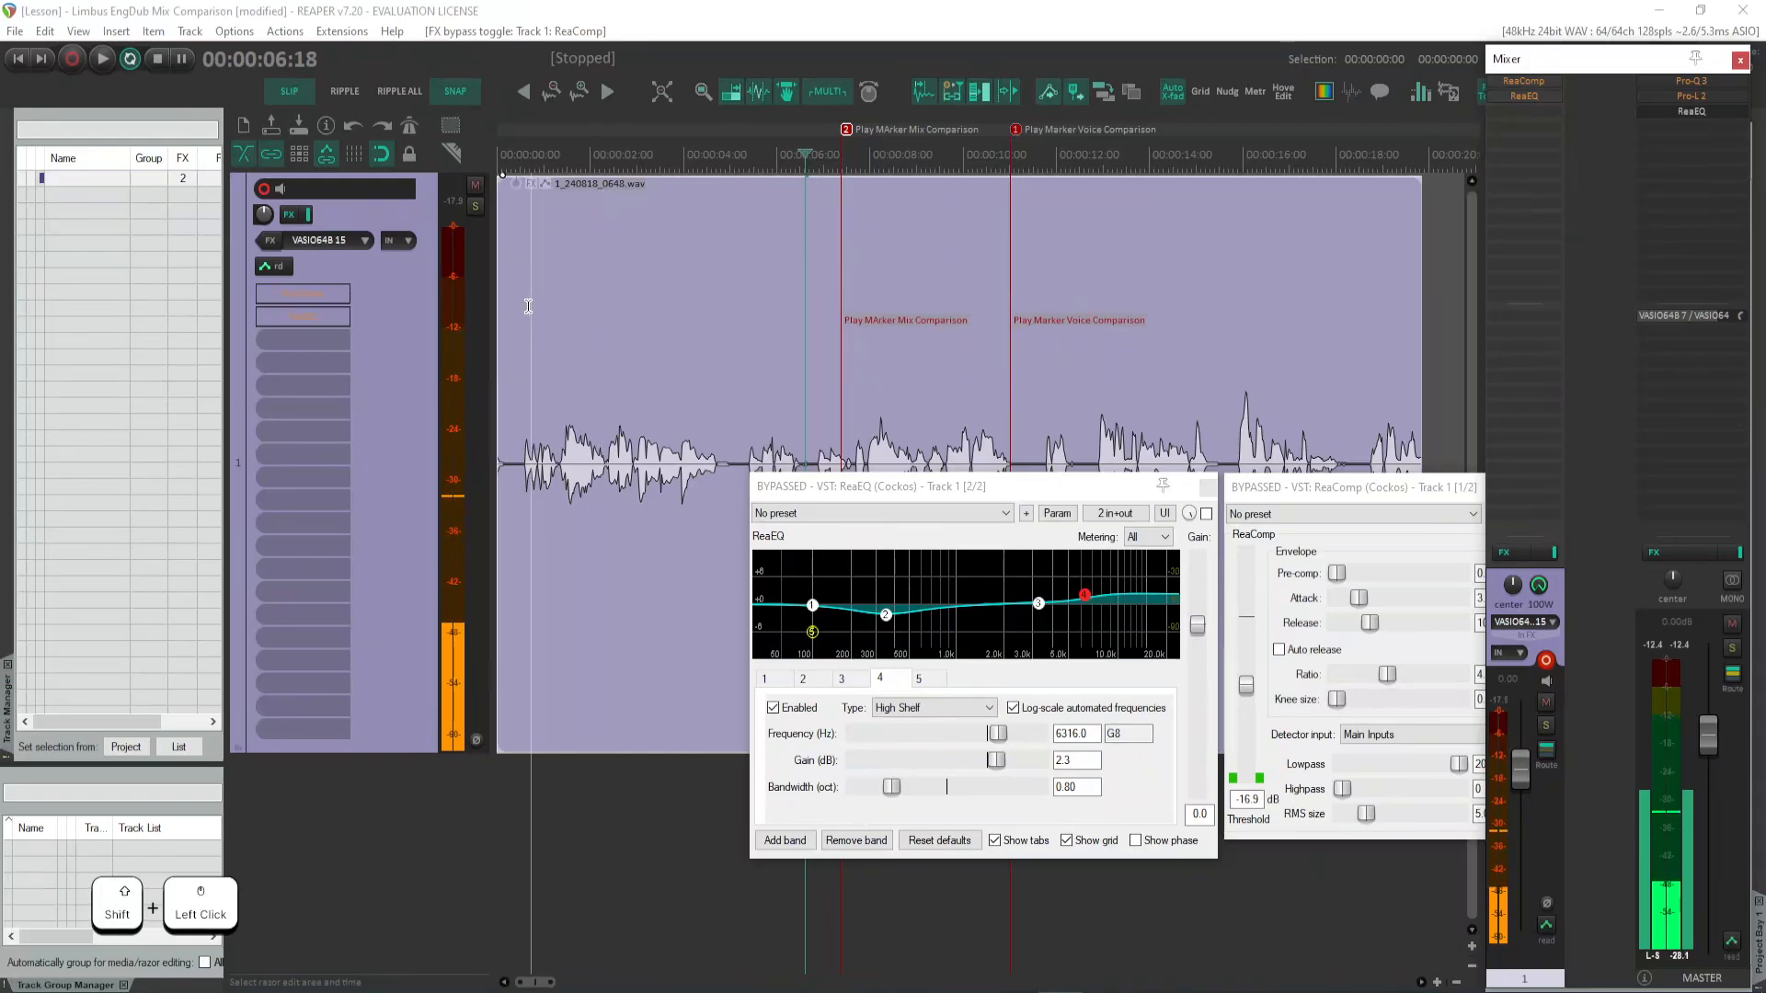
left_click(531, 292)
key("space")
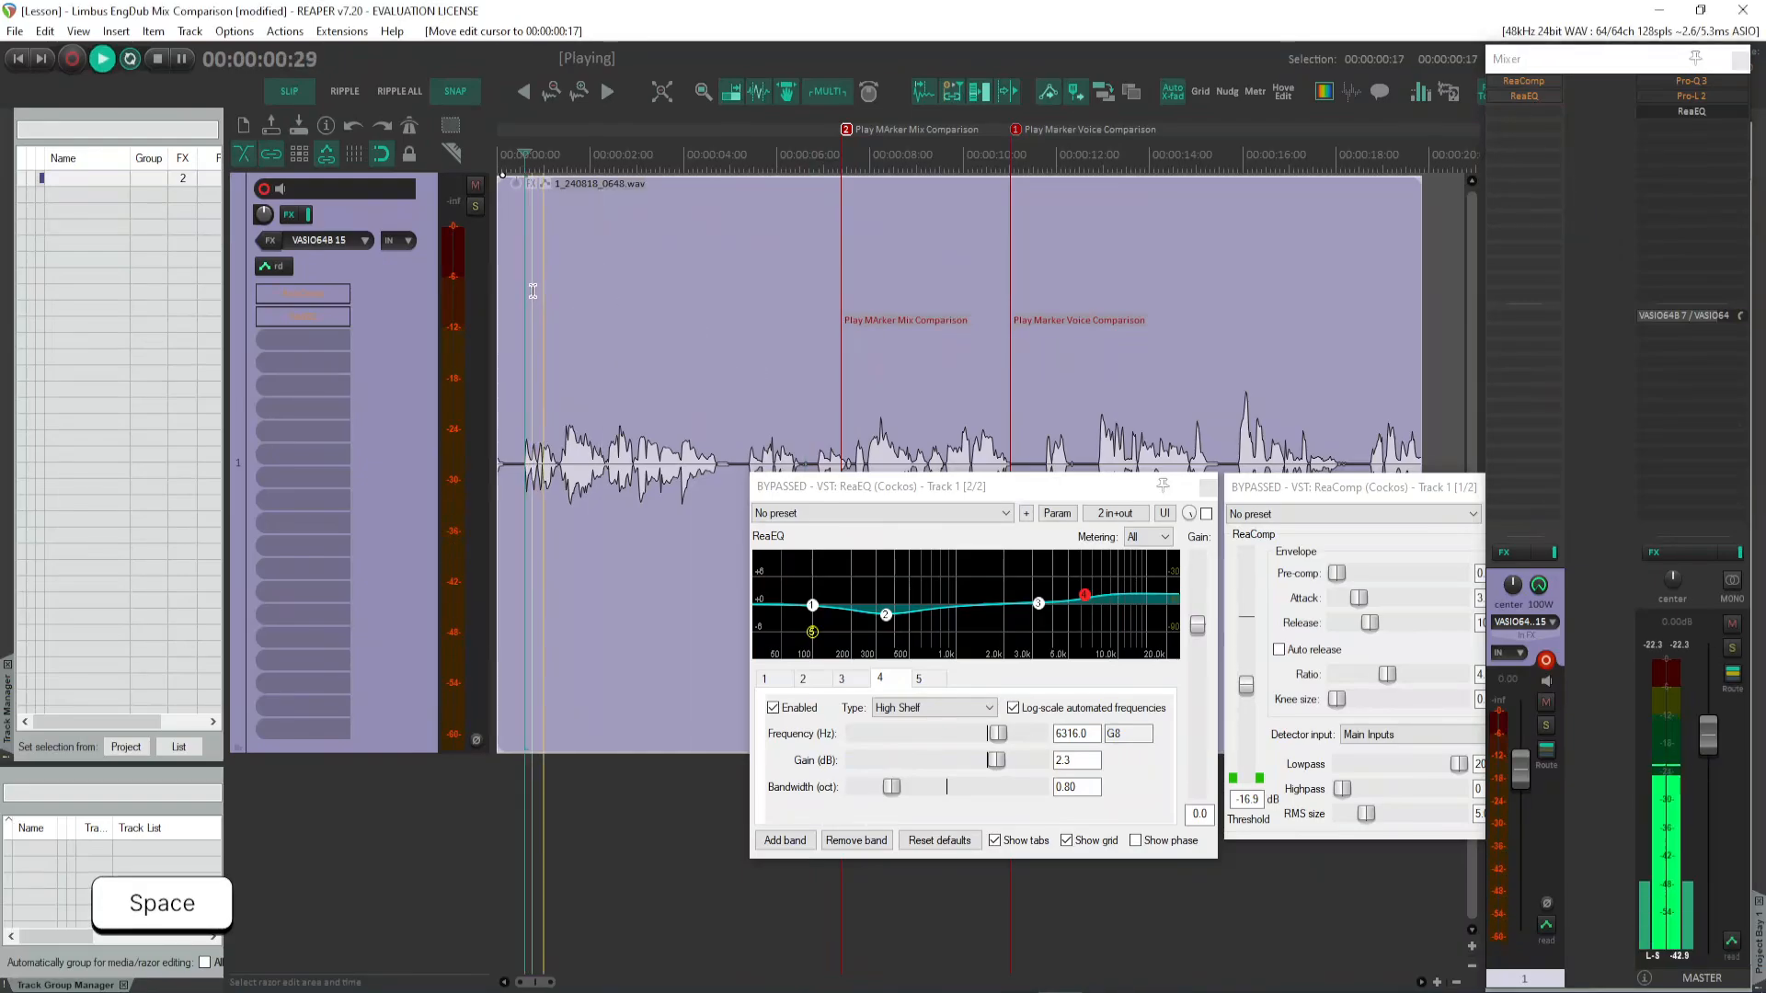
- Re-enable ReaComp and ReaEQ during playback, and bypass both again to compare the sound
left_click(1536, 83, "shift")
left_click(1542, 95, "shift")
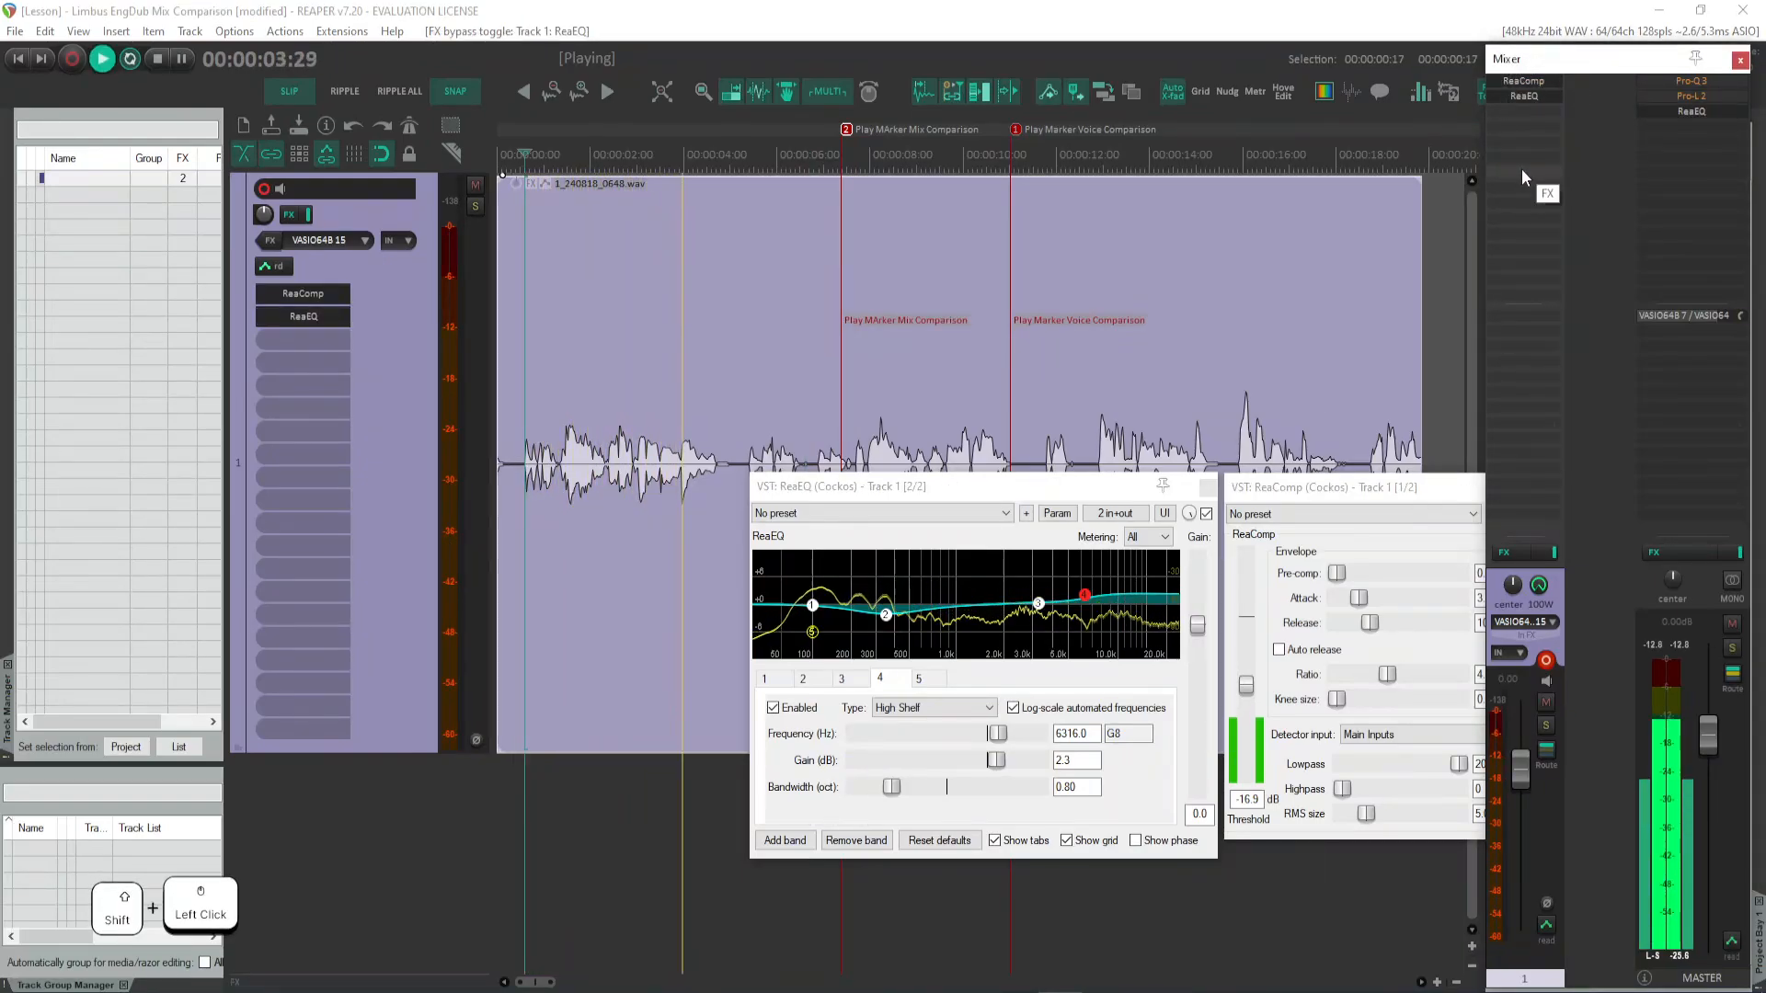
left_click(1538, 96, "shift")
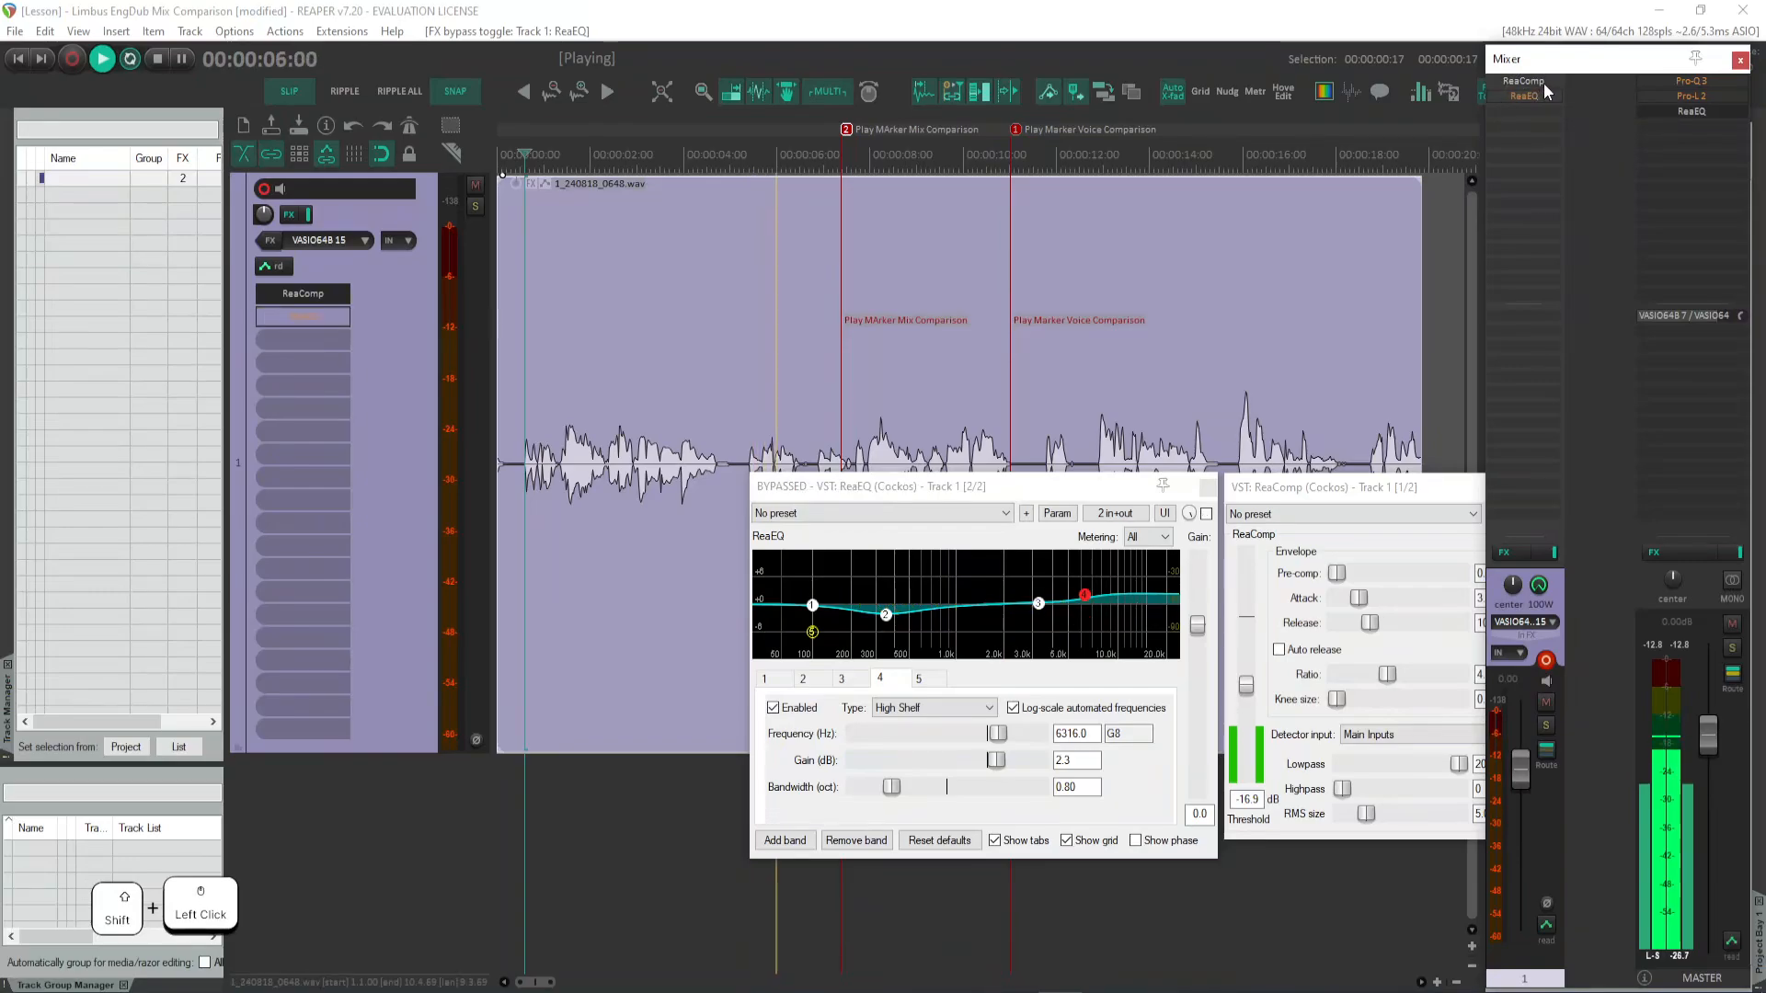
left_click(1544, 83, "shift")
- Place the ReaComp window above the ReaEQ window, re-enable both effects on track 1 and stop playback
left_click_drag(1373, 491, 906, 123)
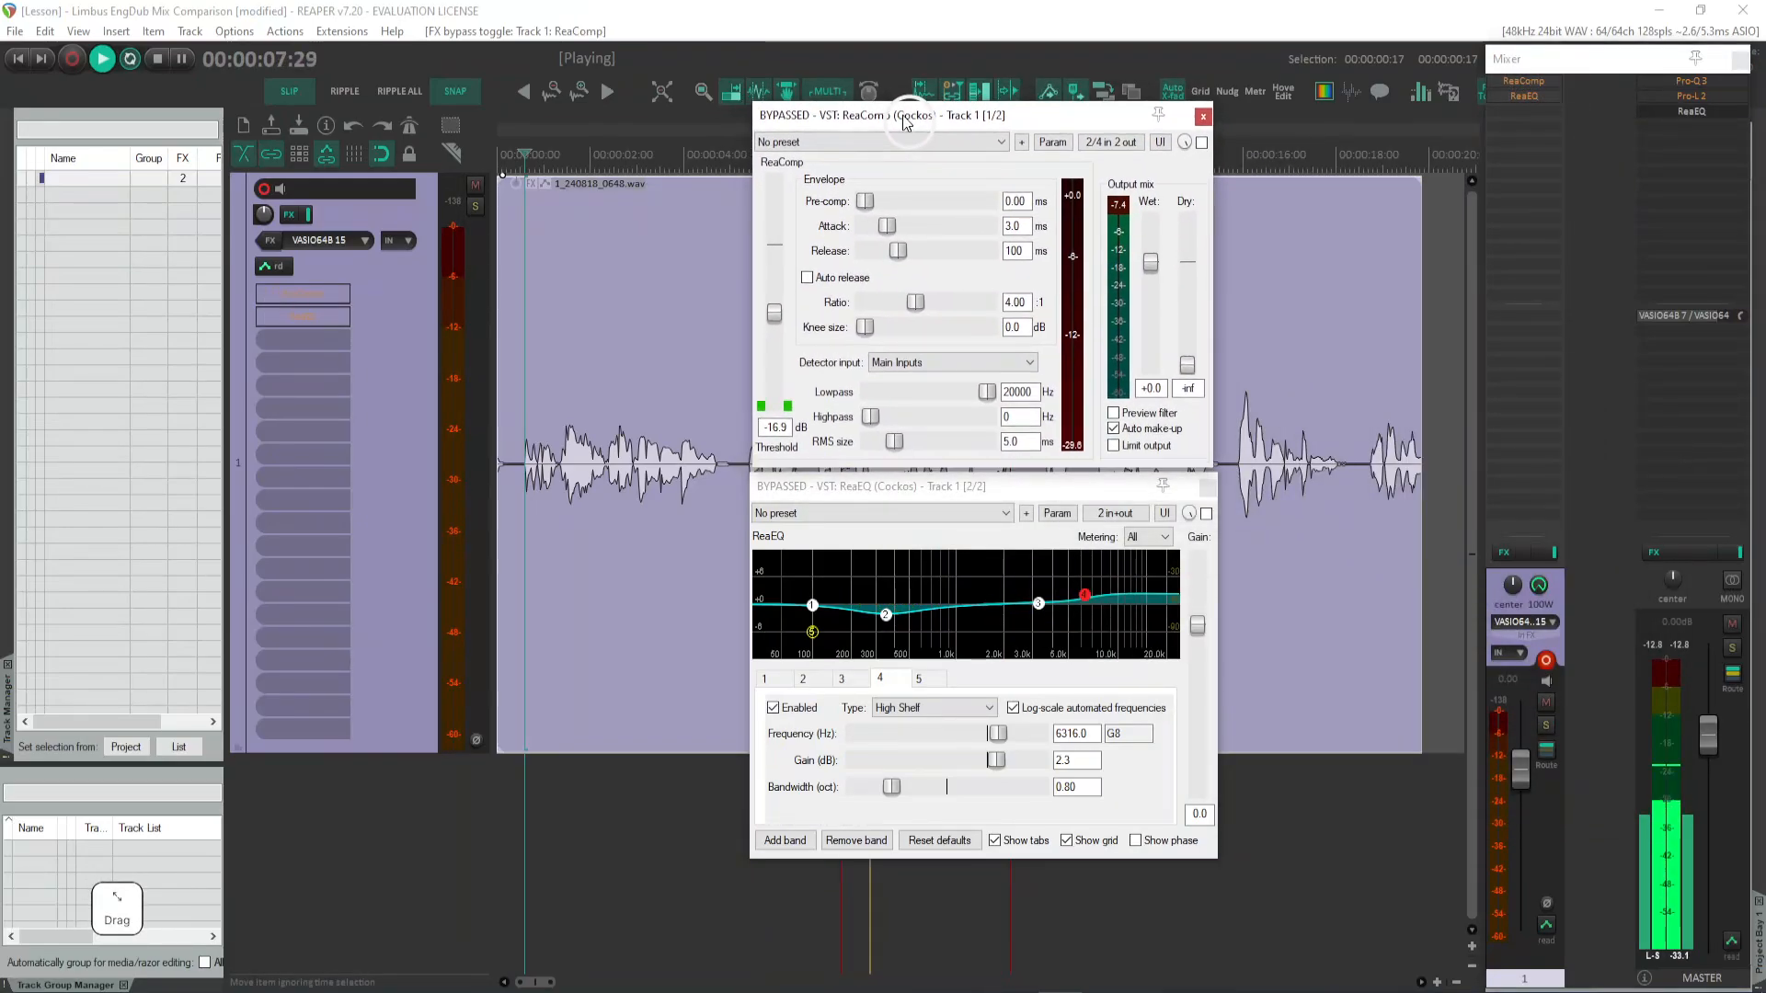
left_click(1538, 82, "shift")
left_click(1537, 96, "shift")
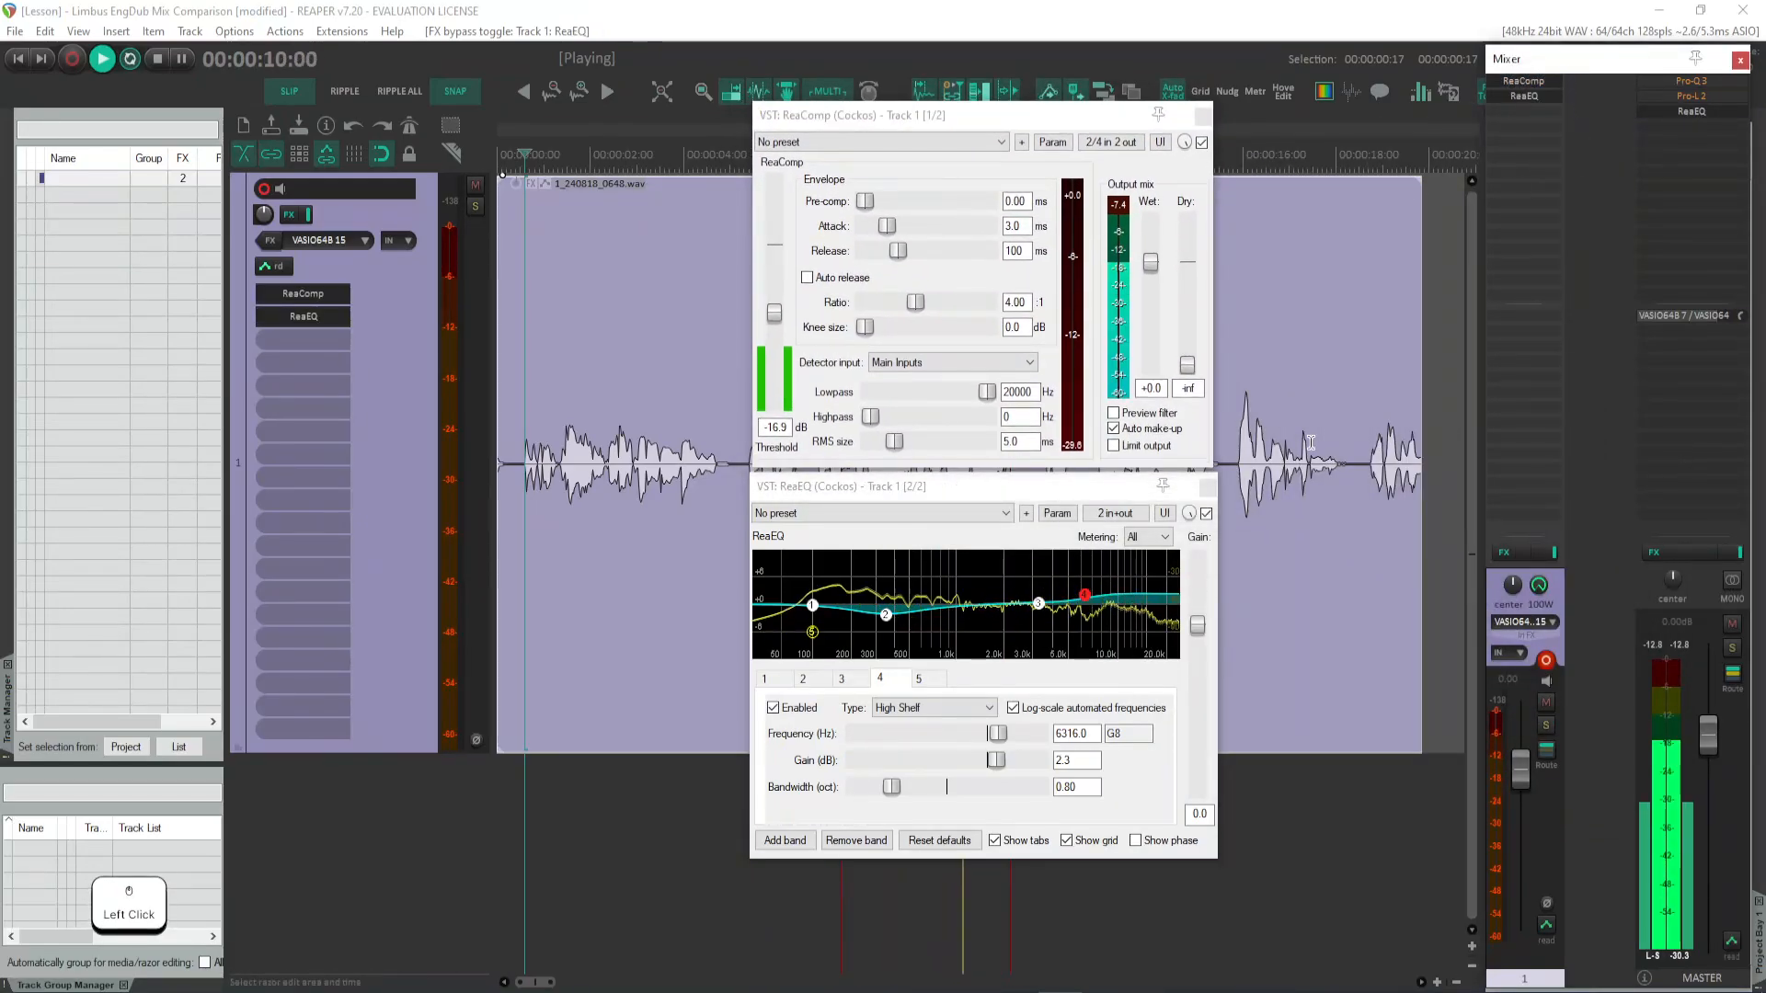
key("space")
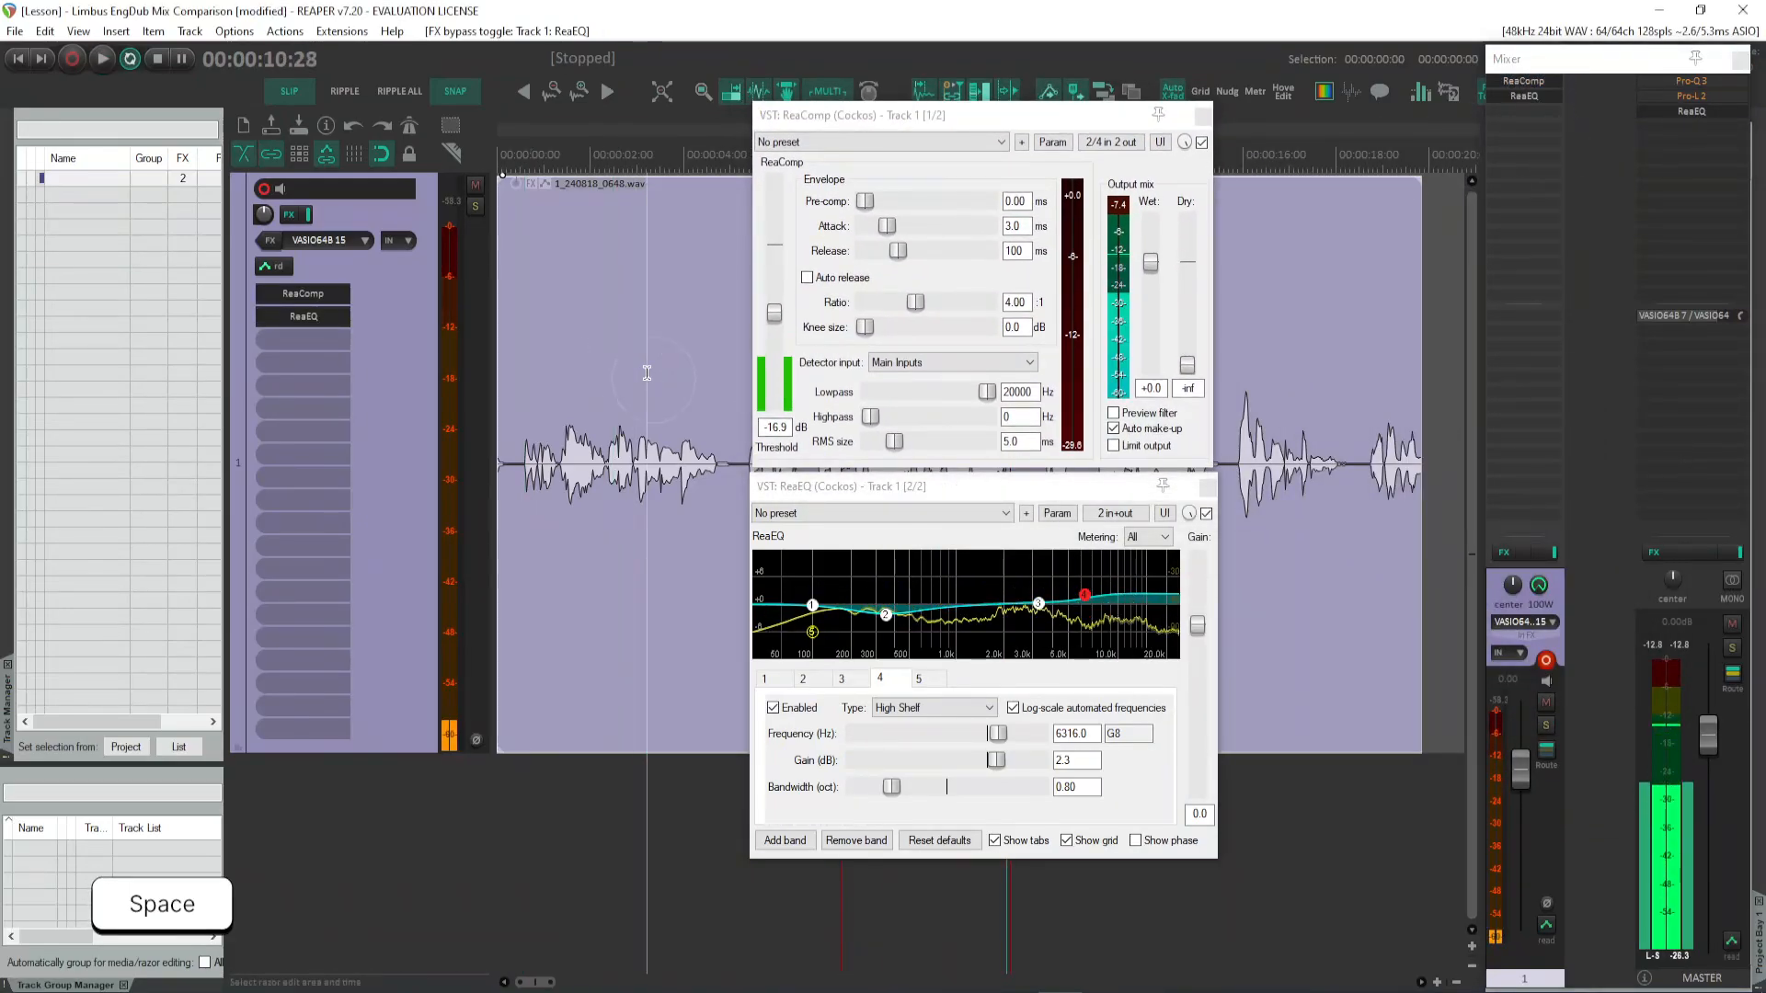
- Compare the live voice with and without effects by repeatedly bypassing ReaEQ and ReaComp on track 1, leaving both enabled
left_click(1532, 92, "shift")
left_click(1548, 81, "shift")
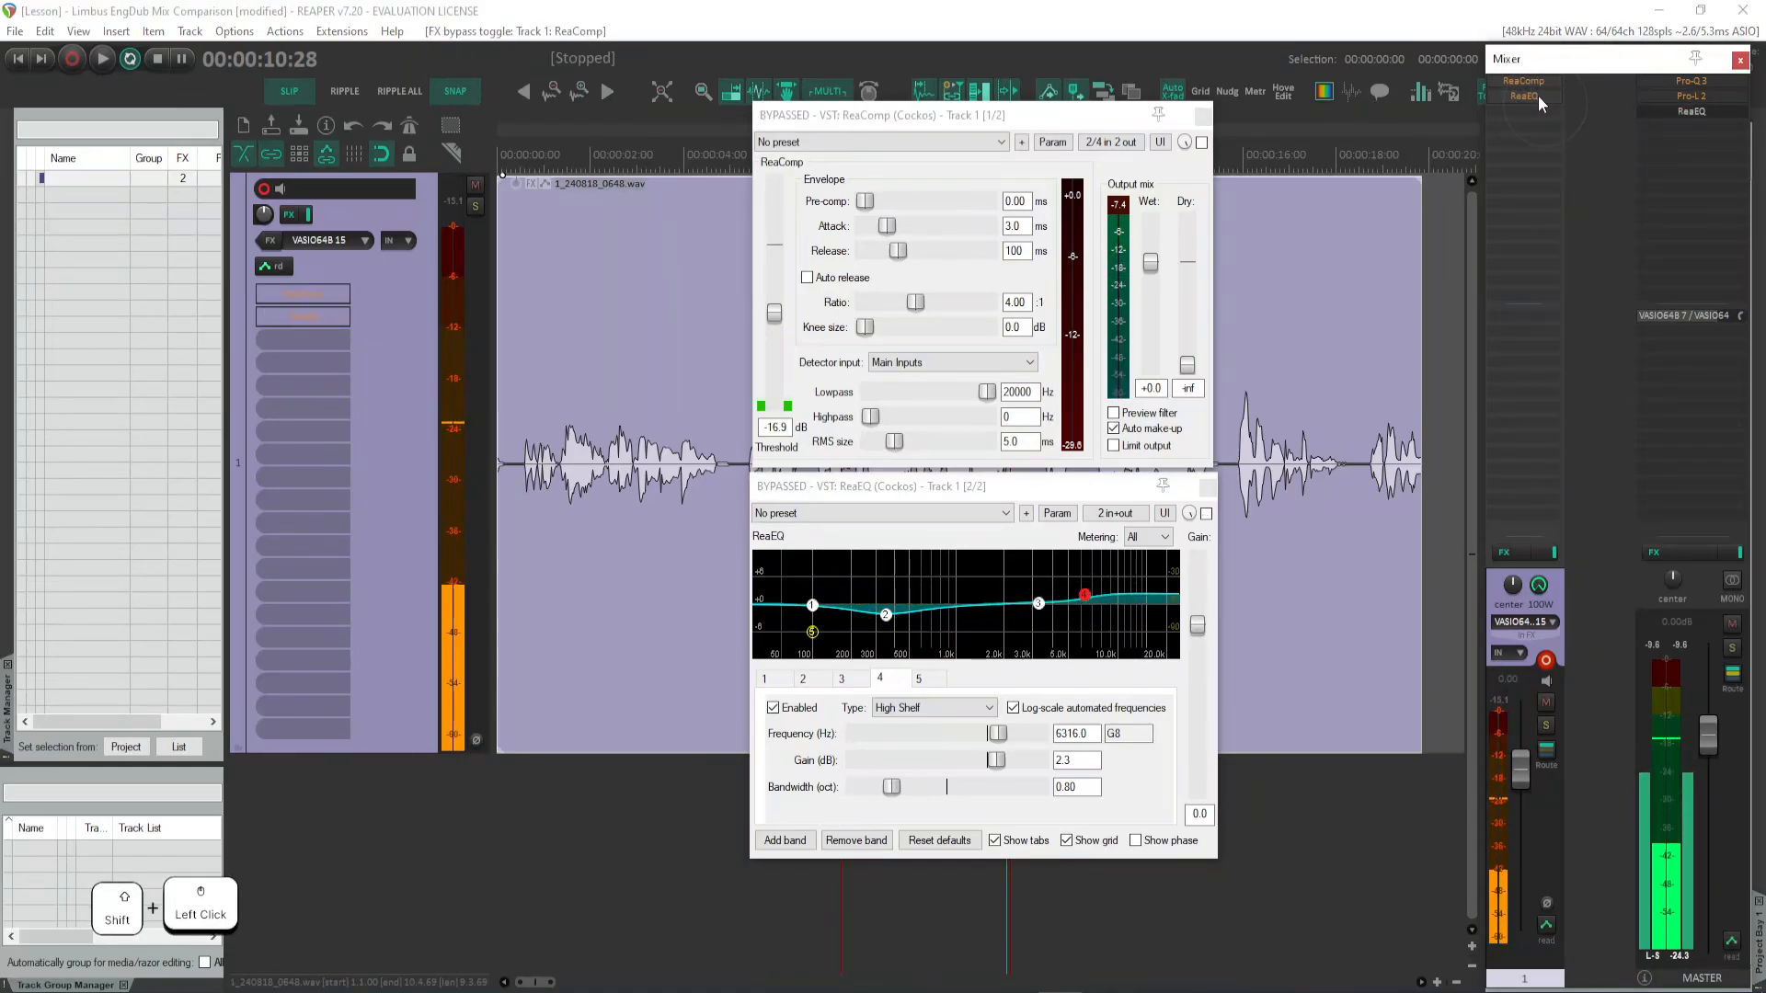
left_click(1538, 95, "shift")
left_click(1545, 82, "shift")
left_click(1541, 95, "shift")
left_click(1545, 82, "shift")
left_click(1542, 95, "shift")
left_click(1545, 82, "shift")
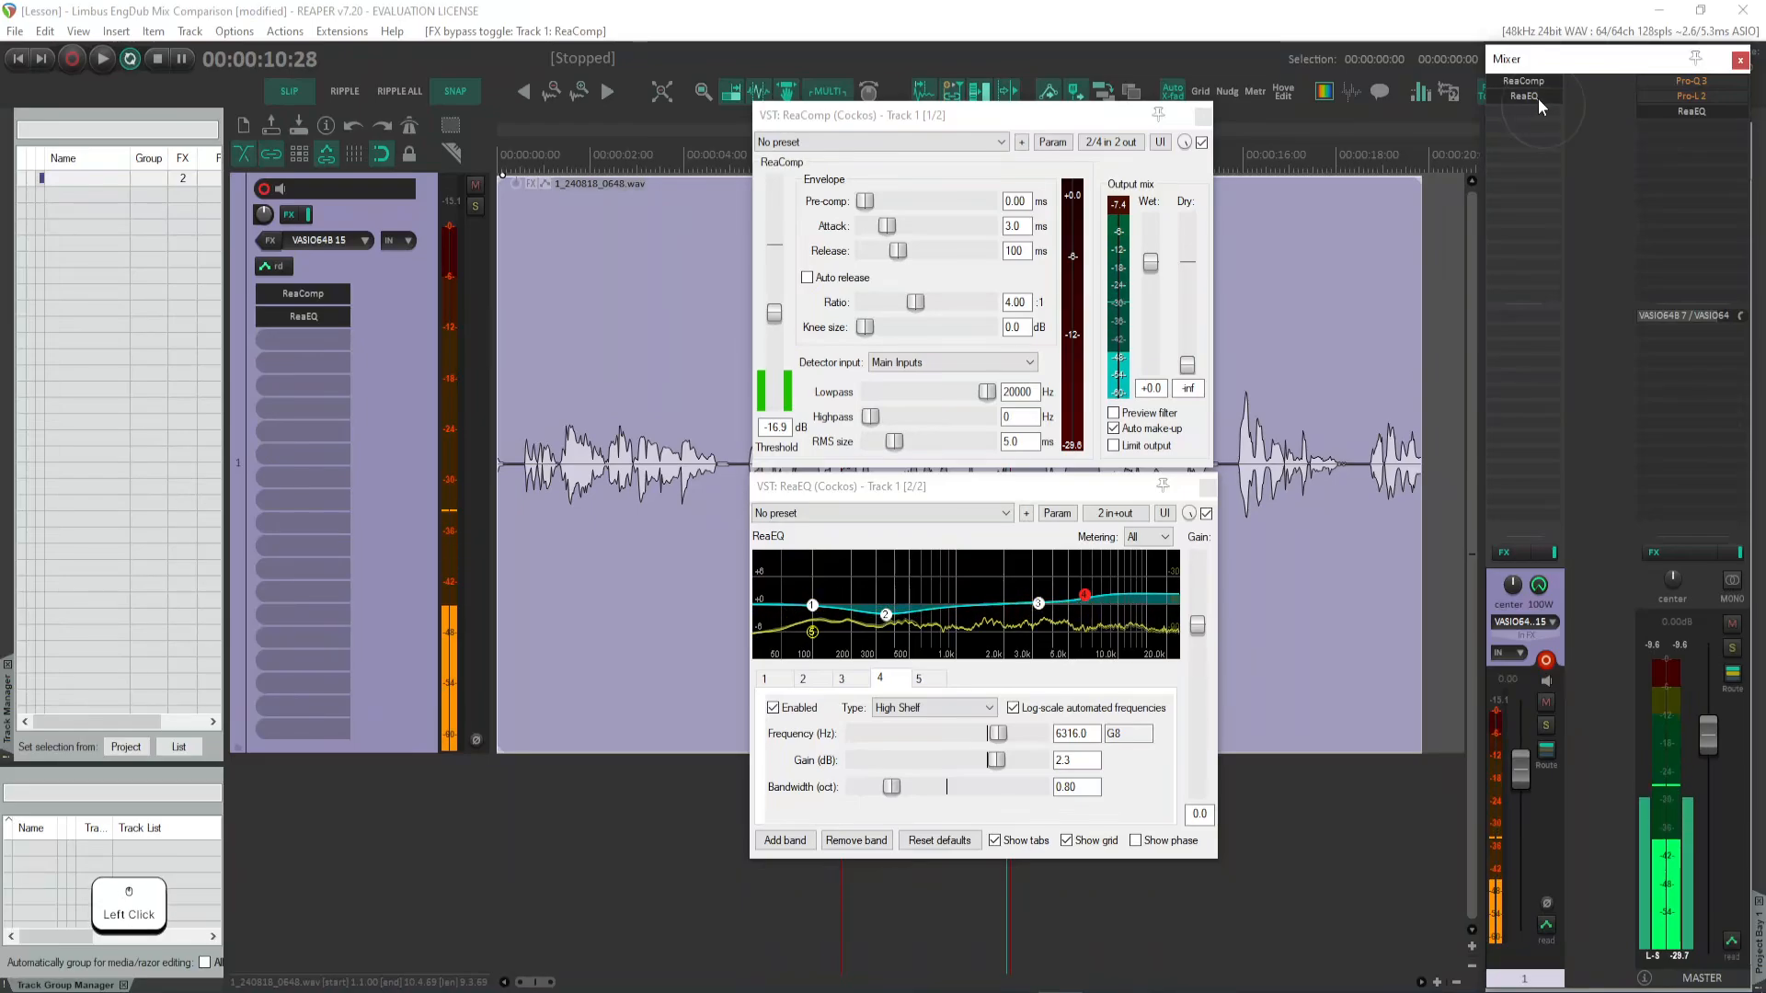
- Reorder track 1's effects in the mixer so that ReaEQ comes before ReaComp
mouse_move(1537, 97)
left_mouse_down()
mouse_move(1540, 113)
mouse_move(1539, 80)
left_mouse_up()
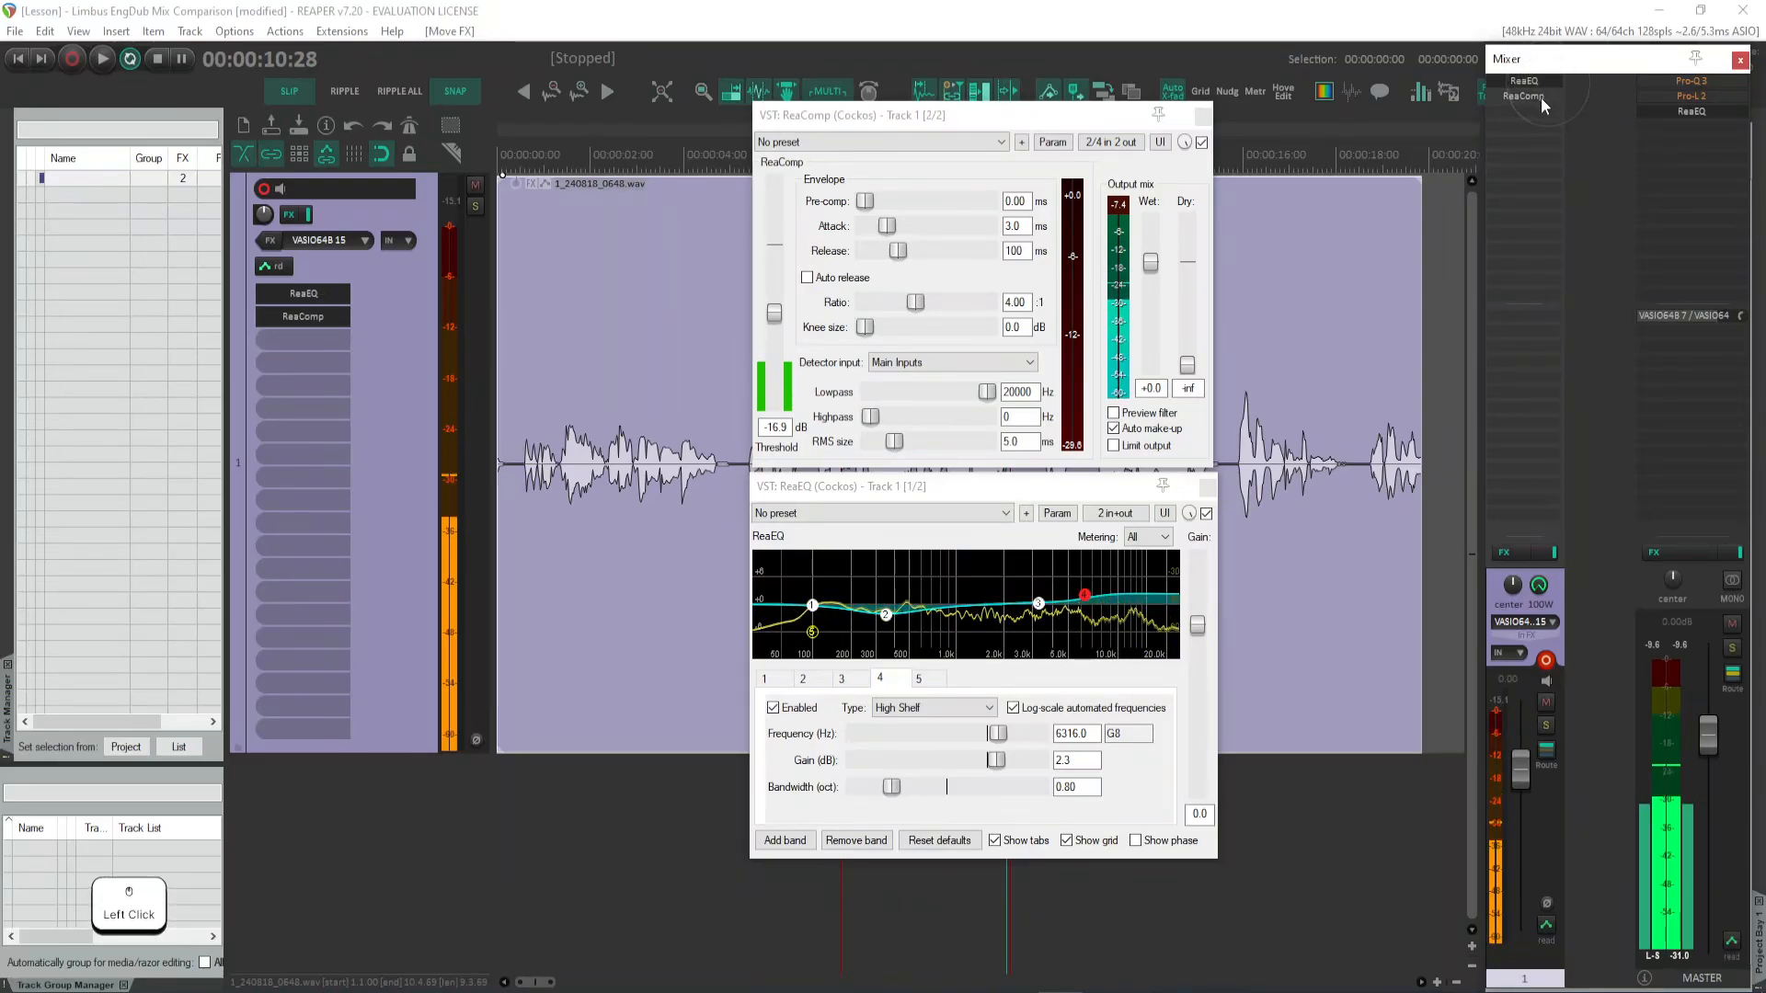
left_click(1530, 96, "alt")
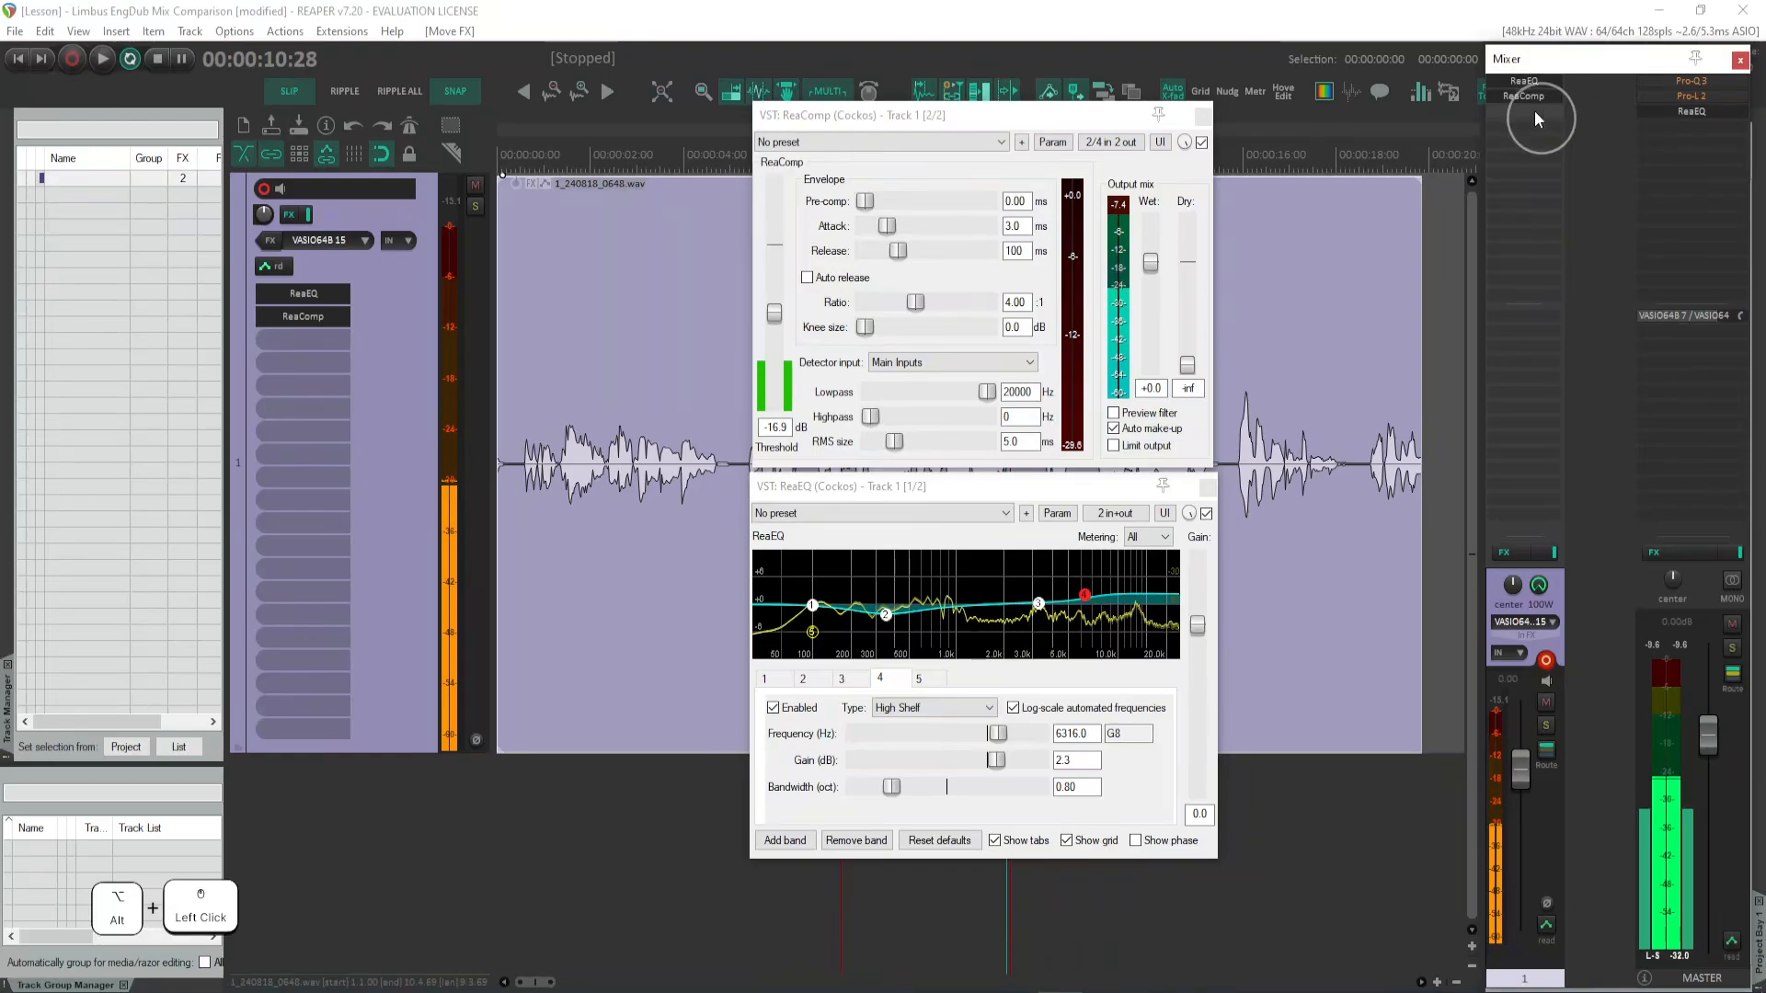
- Try copying ReaComp to another slot on track 1 and to the master track, and remove every copy
mouse_move(1553, 96)
left_mouse_down("alt")
mouse_move(1701, 131)
mouse_move(1531, 96)
mouse_move(1676, 125)
mouse_move(1538, 120)
left_mouse_up("alt")
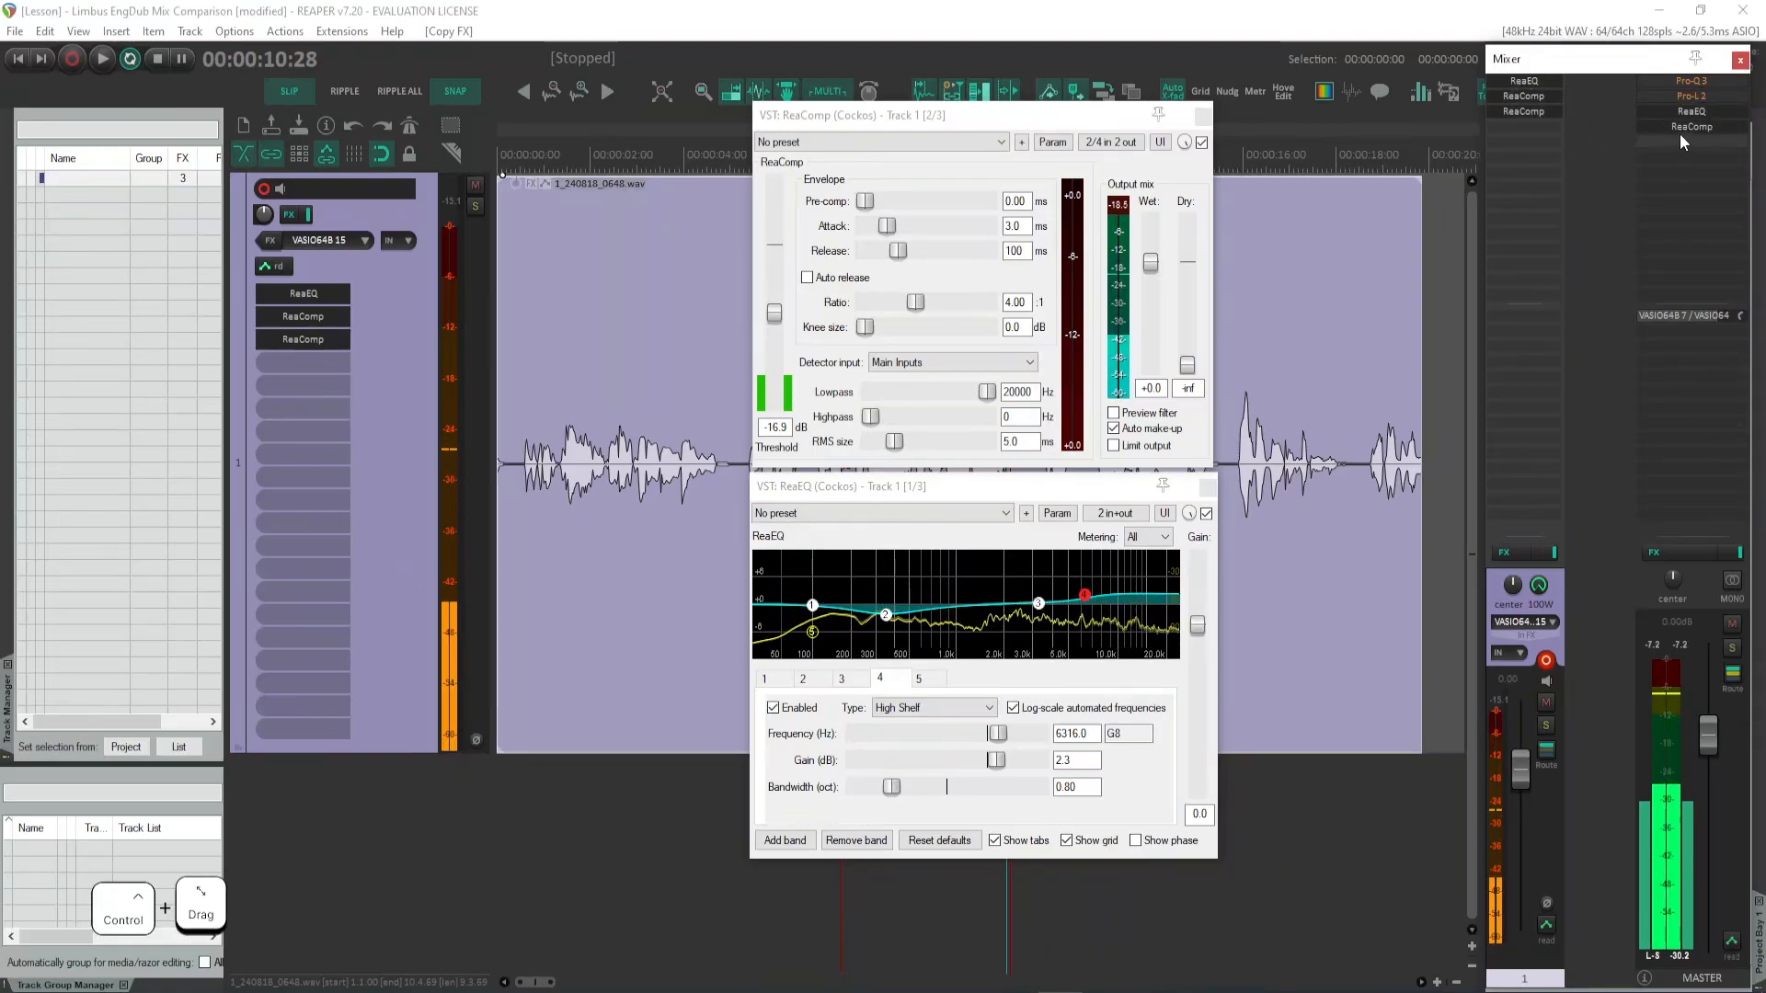
left_click(1687, 129, "alt")
left_click(1551, 111, "alt")
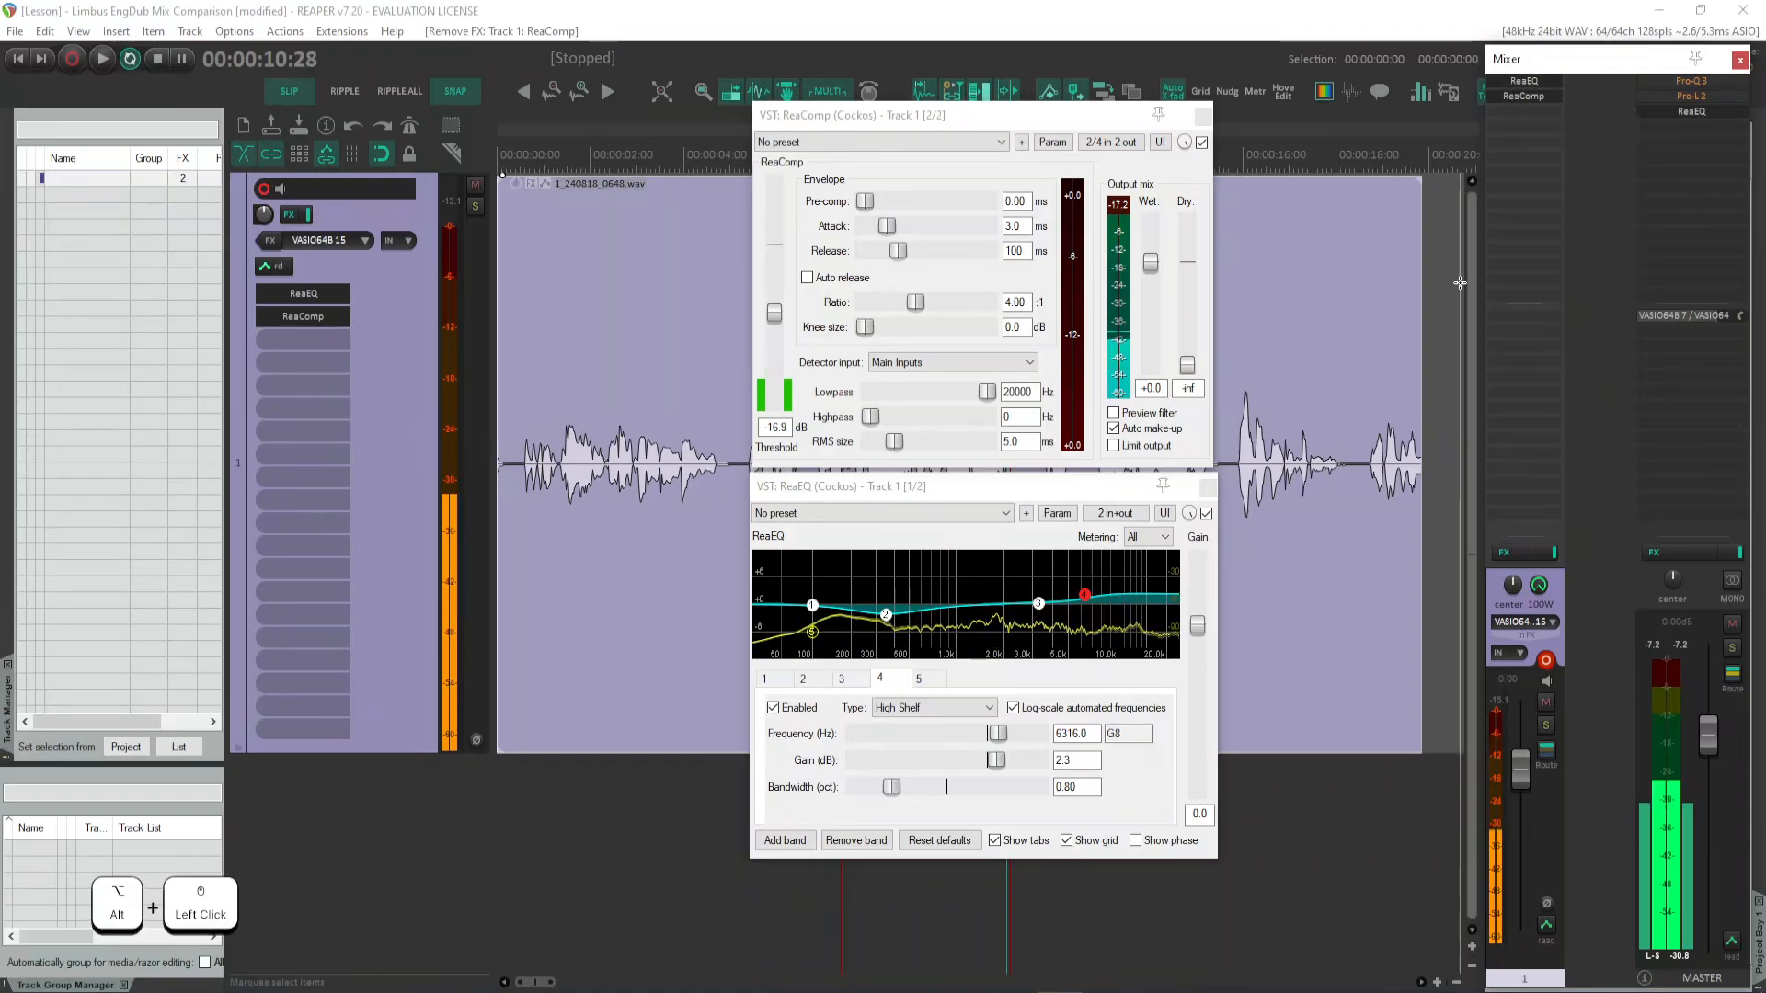
left_click_drag(1542, 98, 1553, 113, "ctrl")
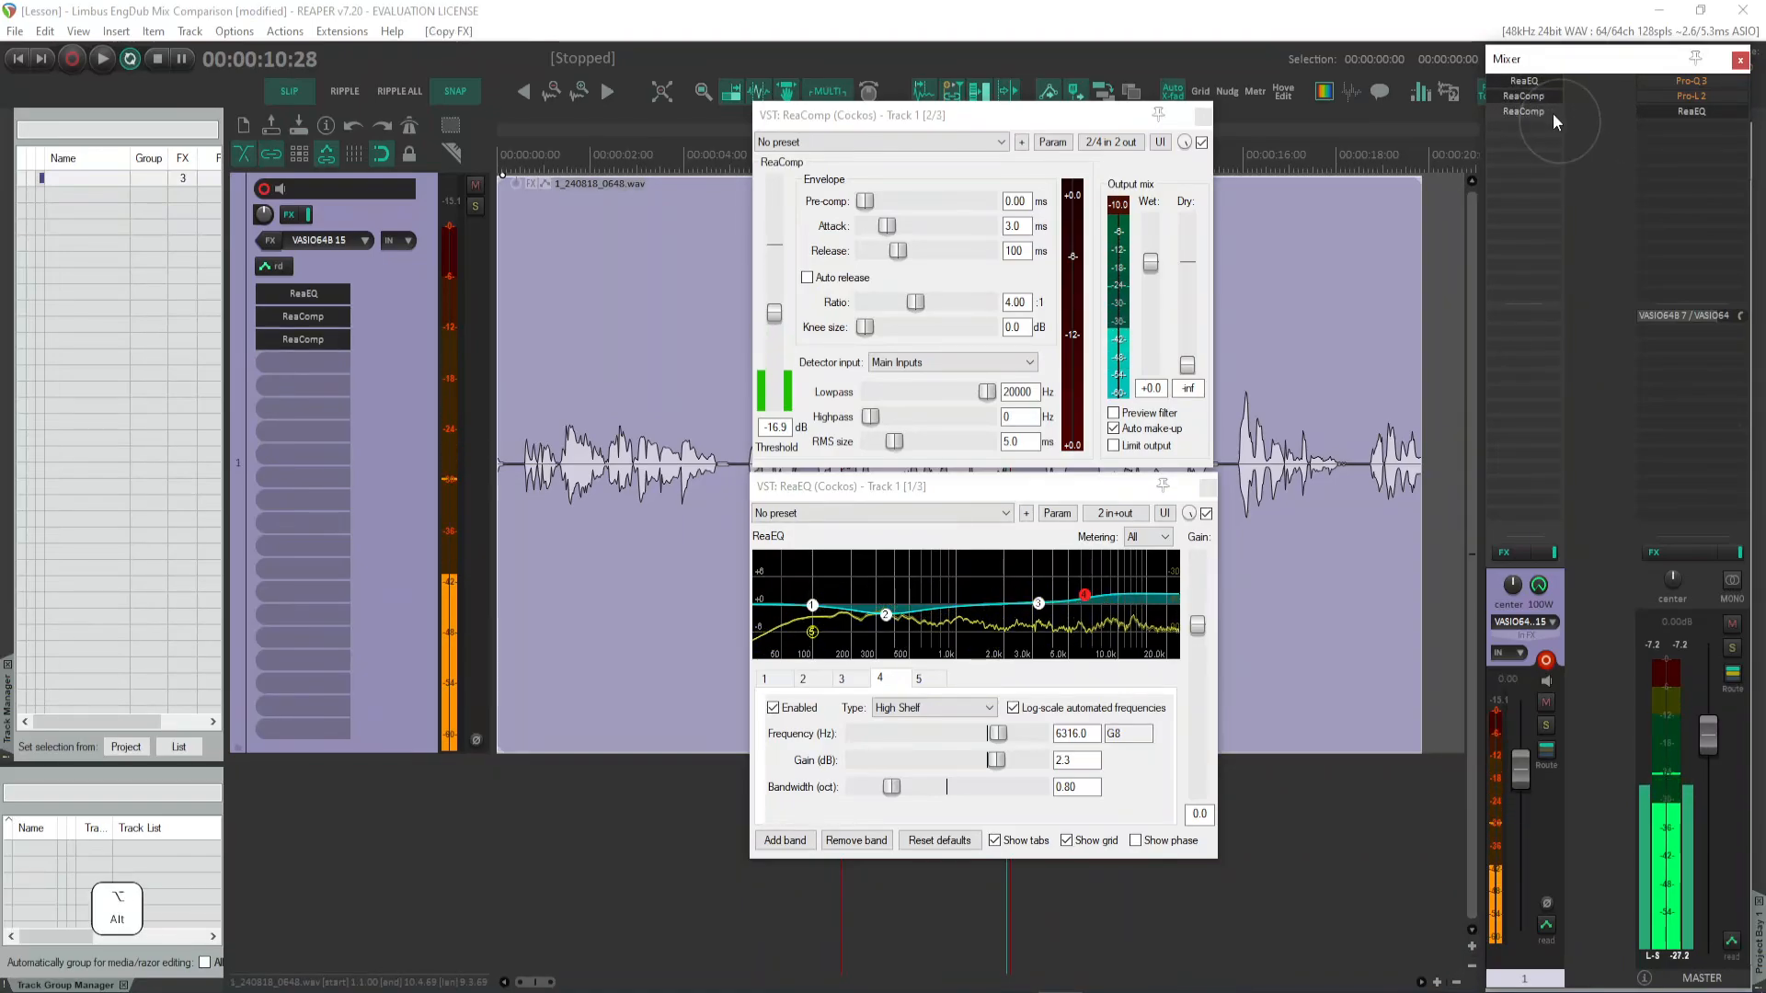
left_click(1552, 113, "alt")
- Close the ReaComp and ReaEQ windows, and briefly reopen and close ReaEQ from its mixer slot
left_click(1527, 96)
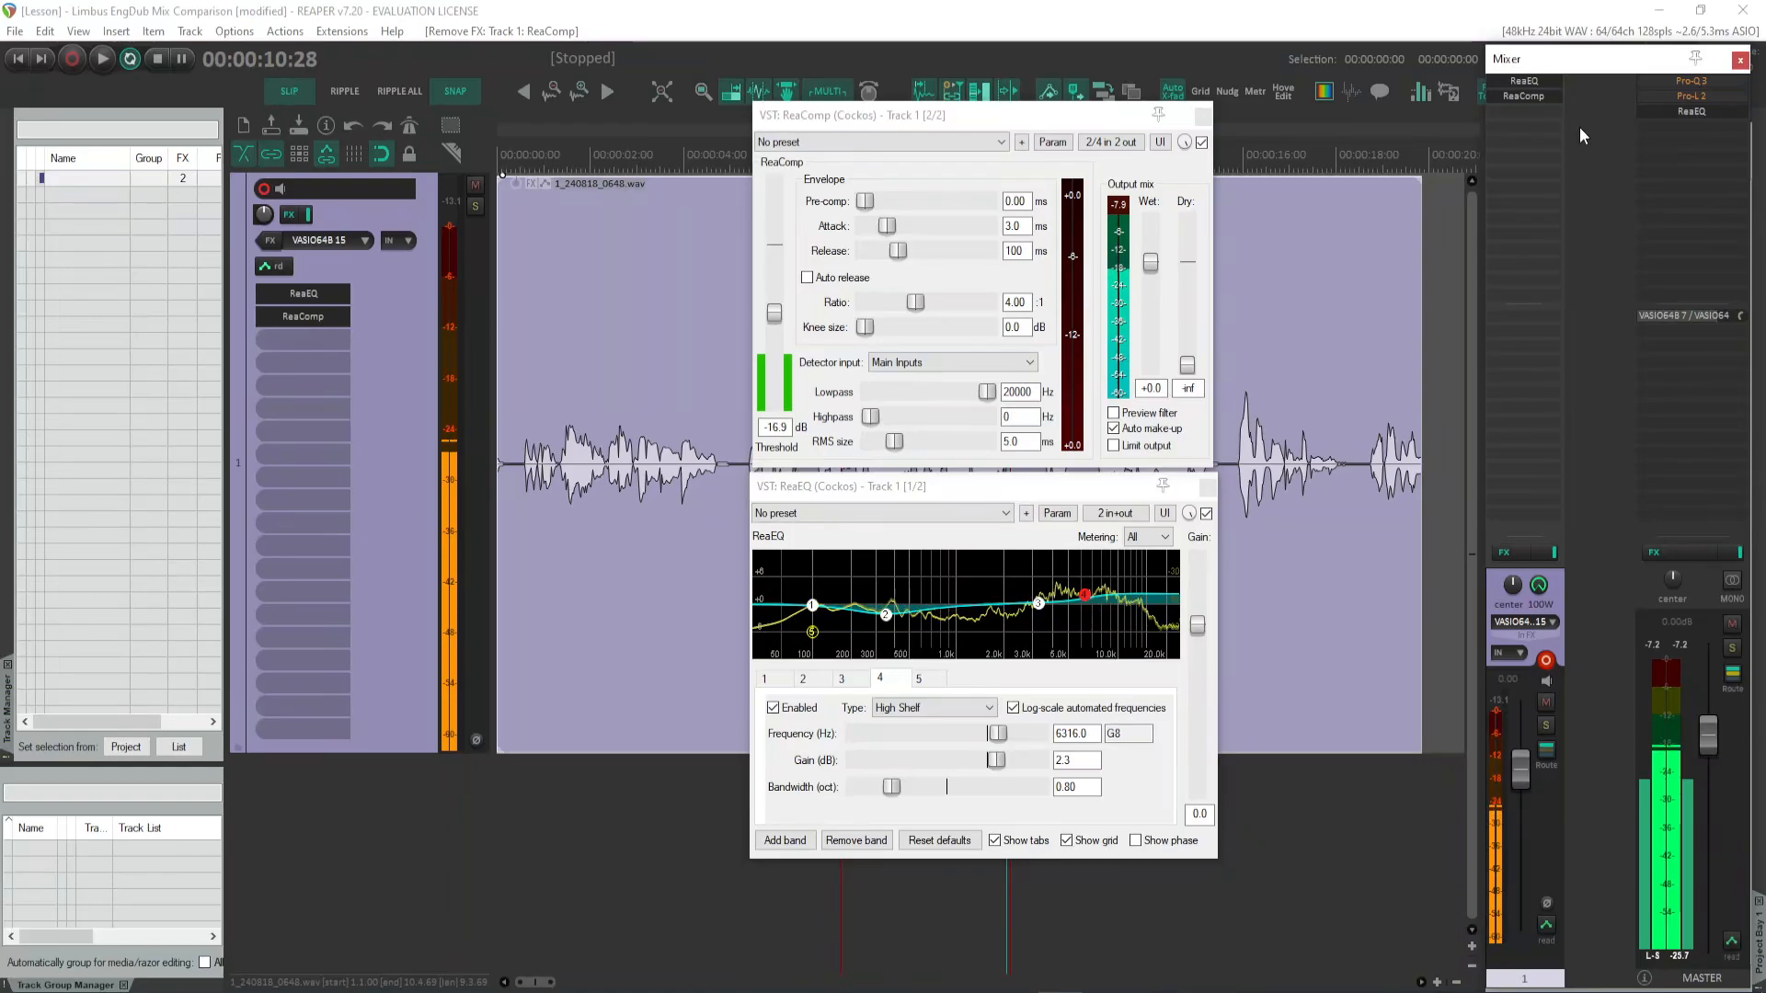
left_click(1202, 117)
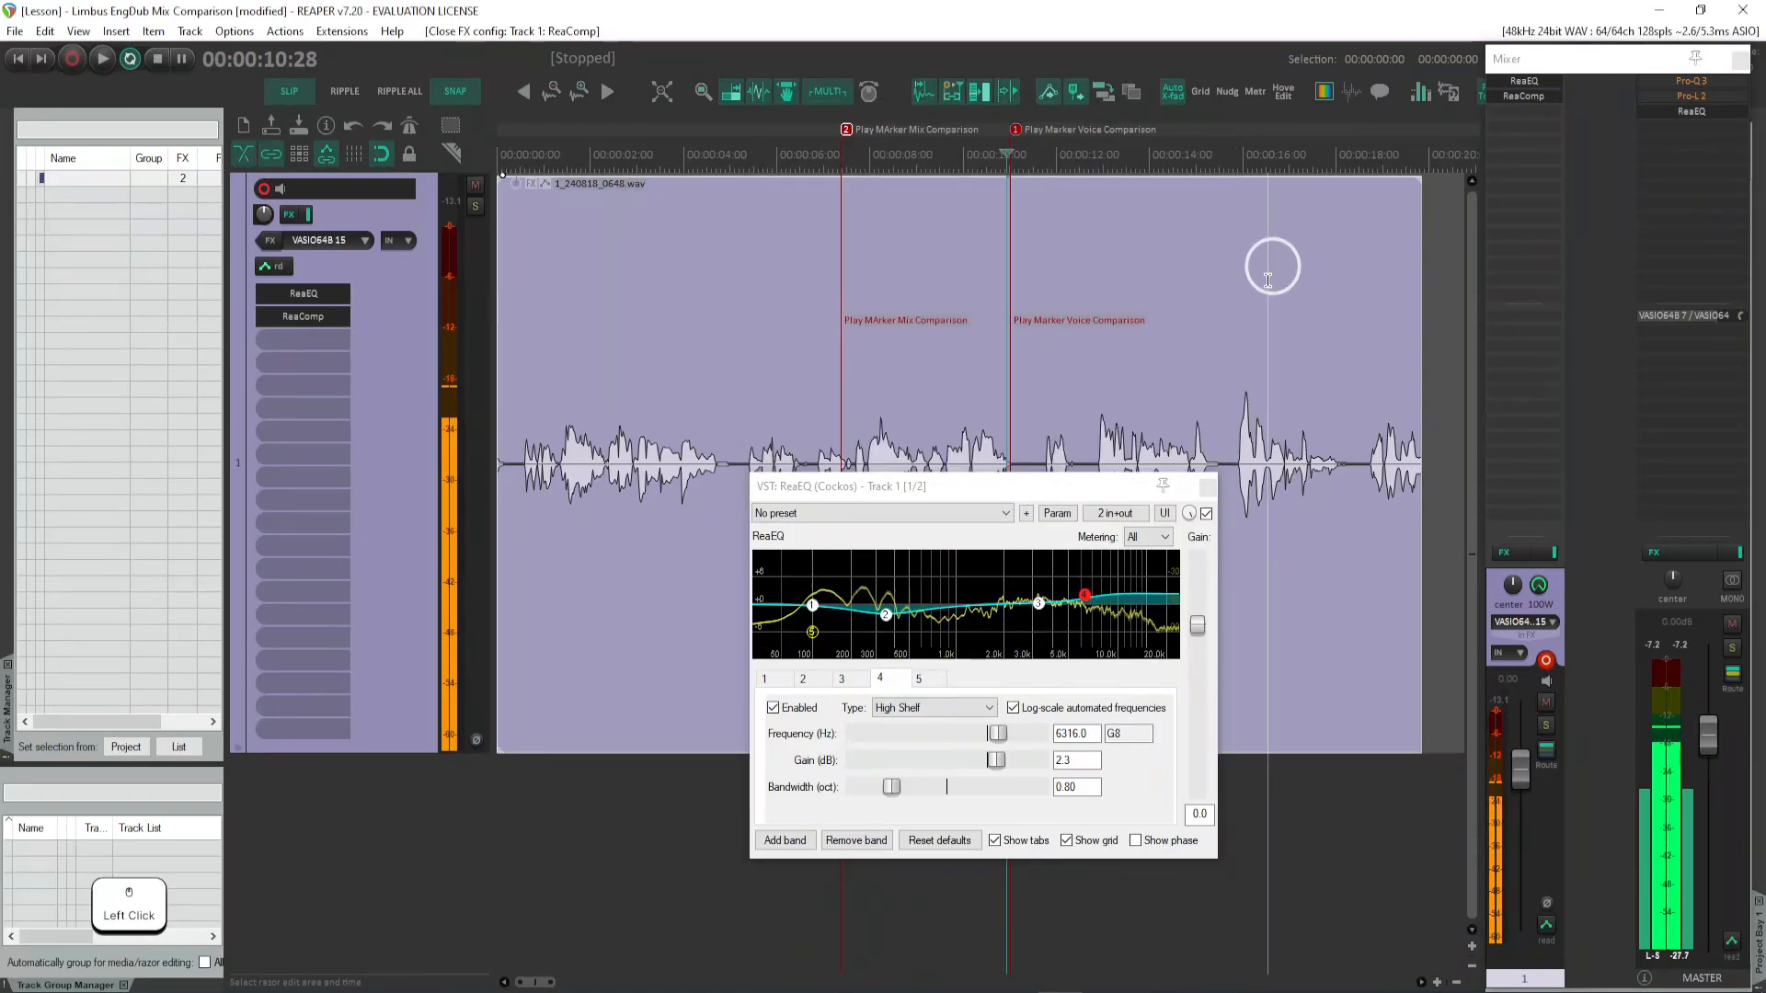
left_click(1208, 486)
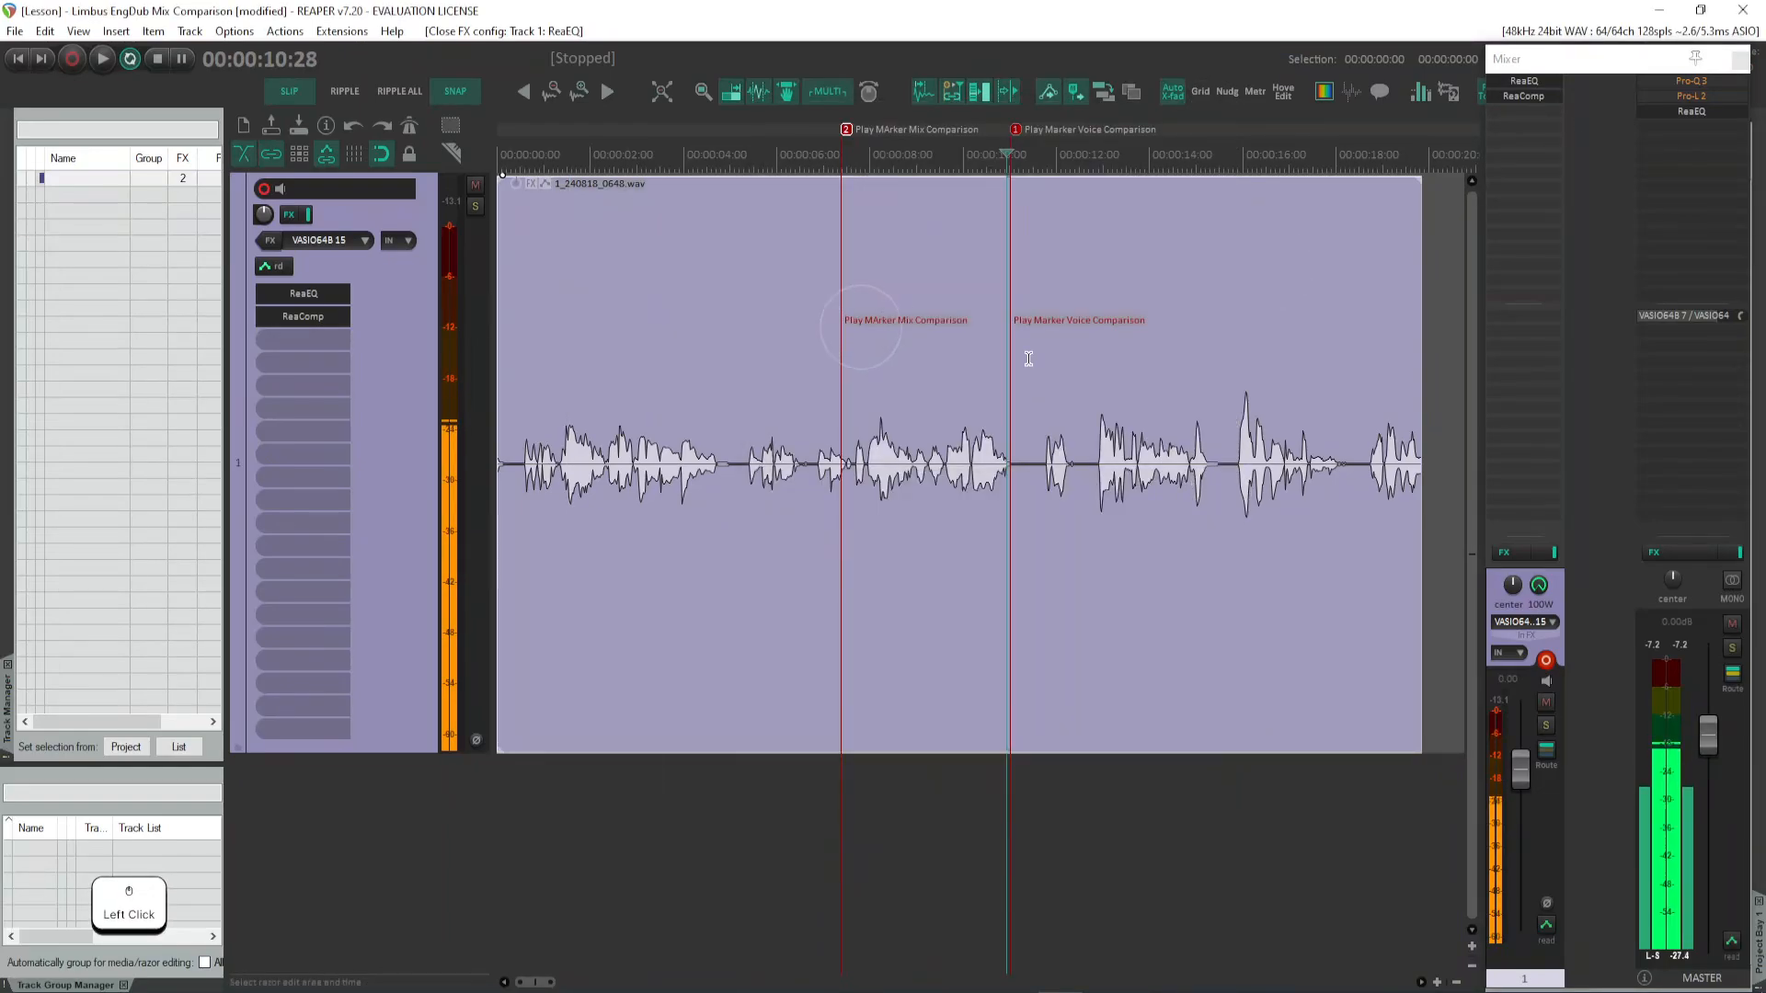
left_click(1542, 82)
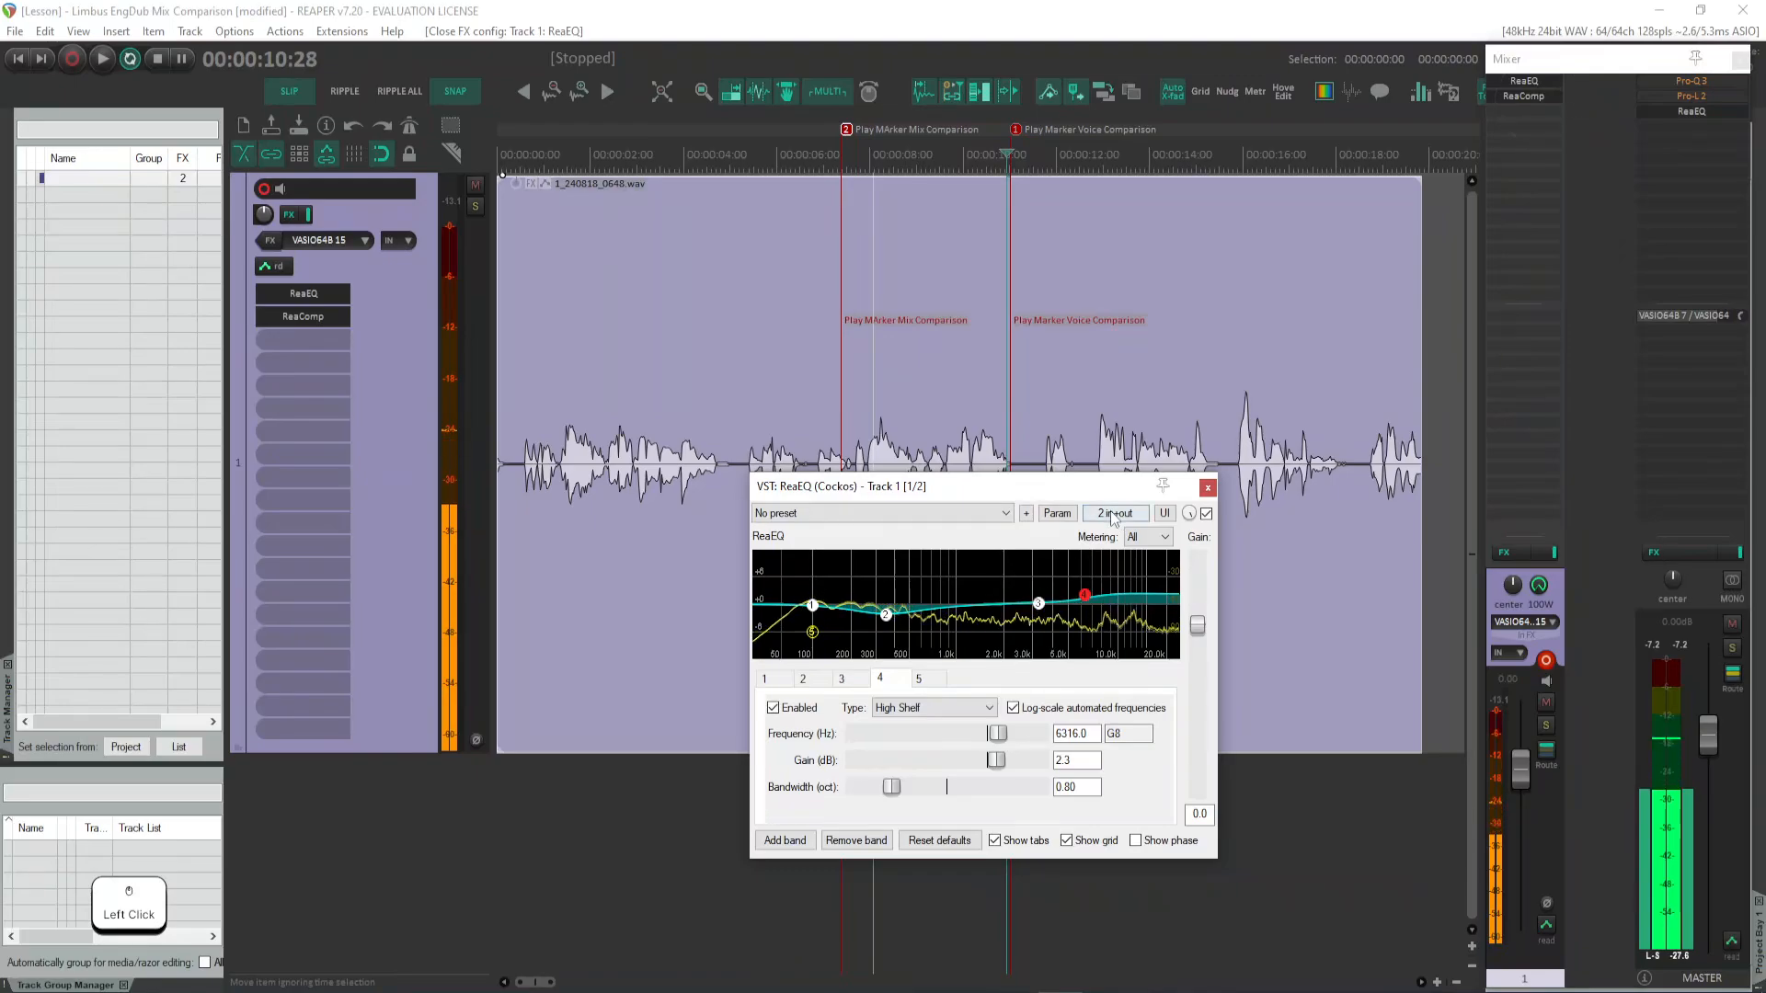
left_click(1538, 81)
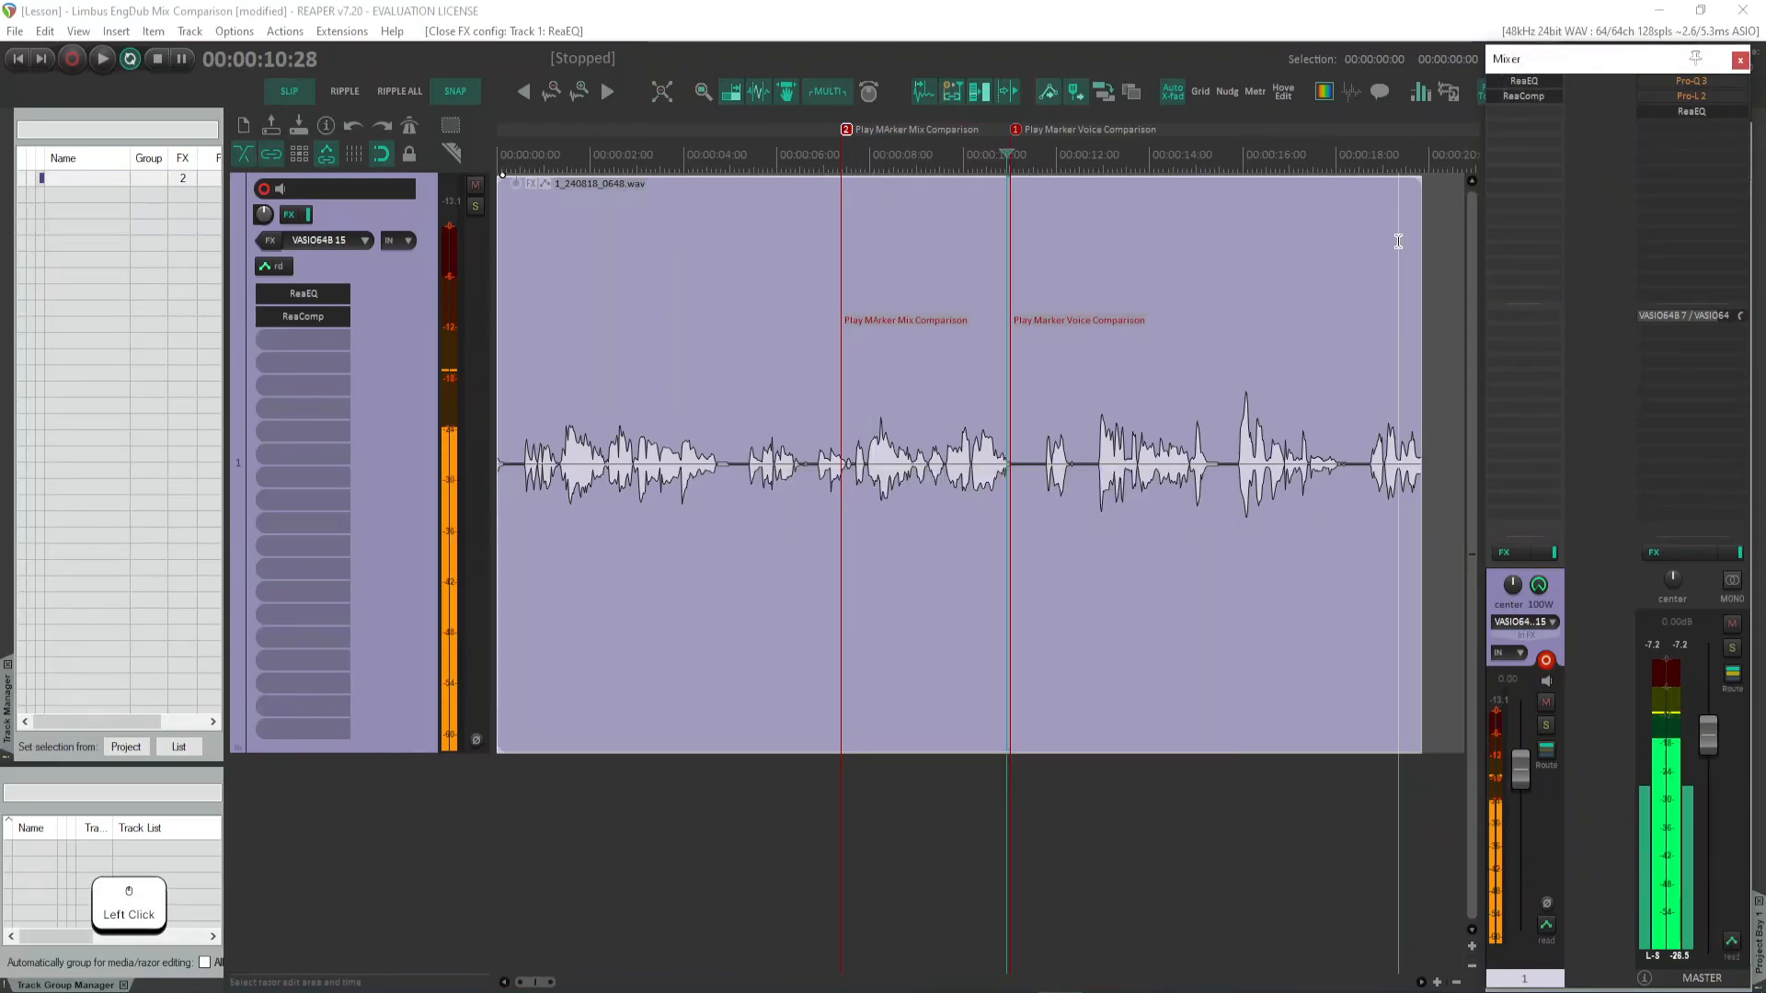
- Expand the Mixer window to fill the screen and restore it as a narrow window beside the arrange view
left_click_drag(1469, 341, 1487, 415)
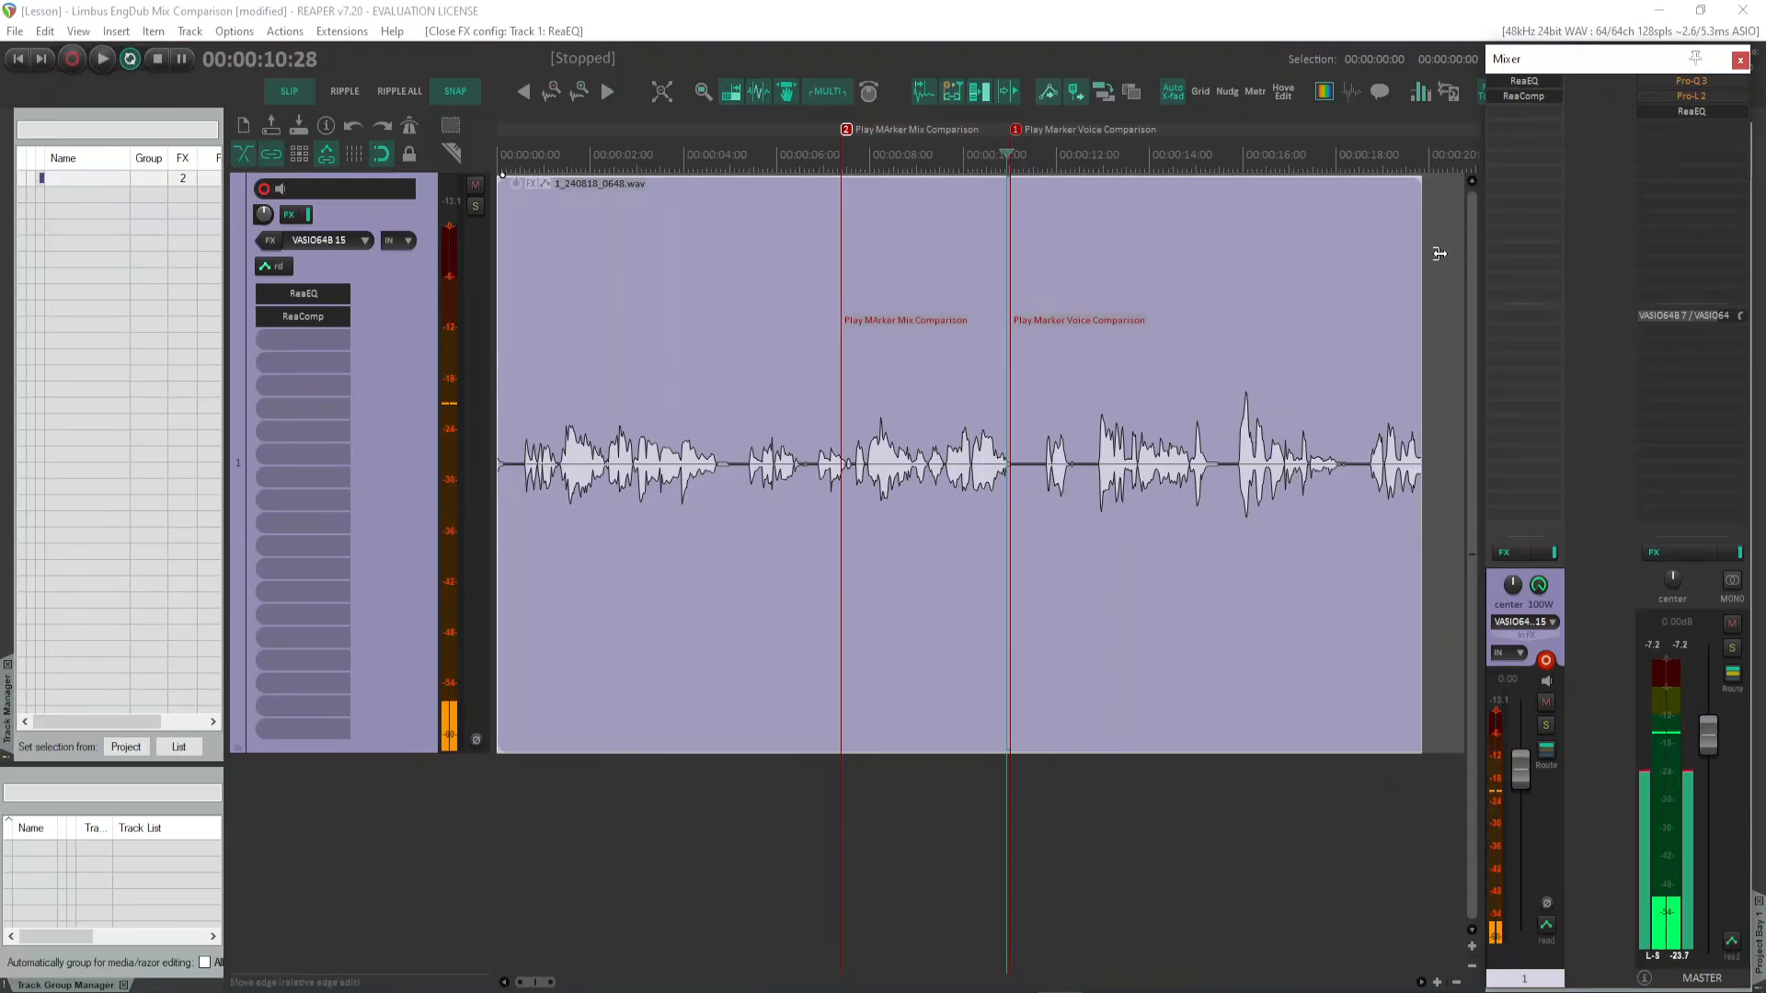
left_click_drag(1509, 58, 920, 2)
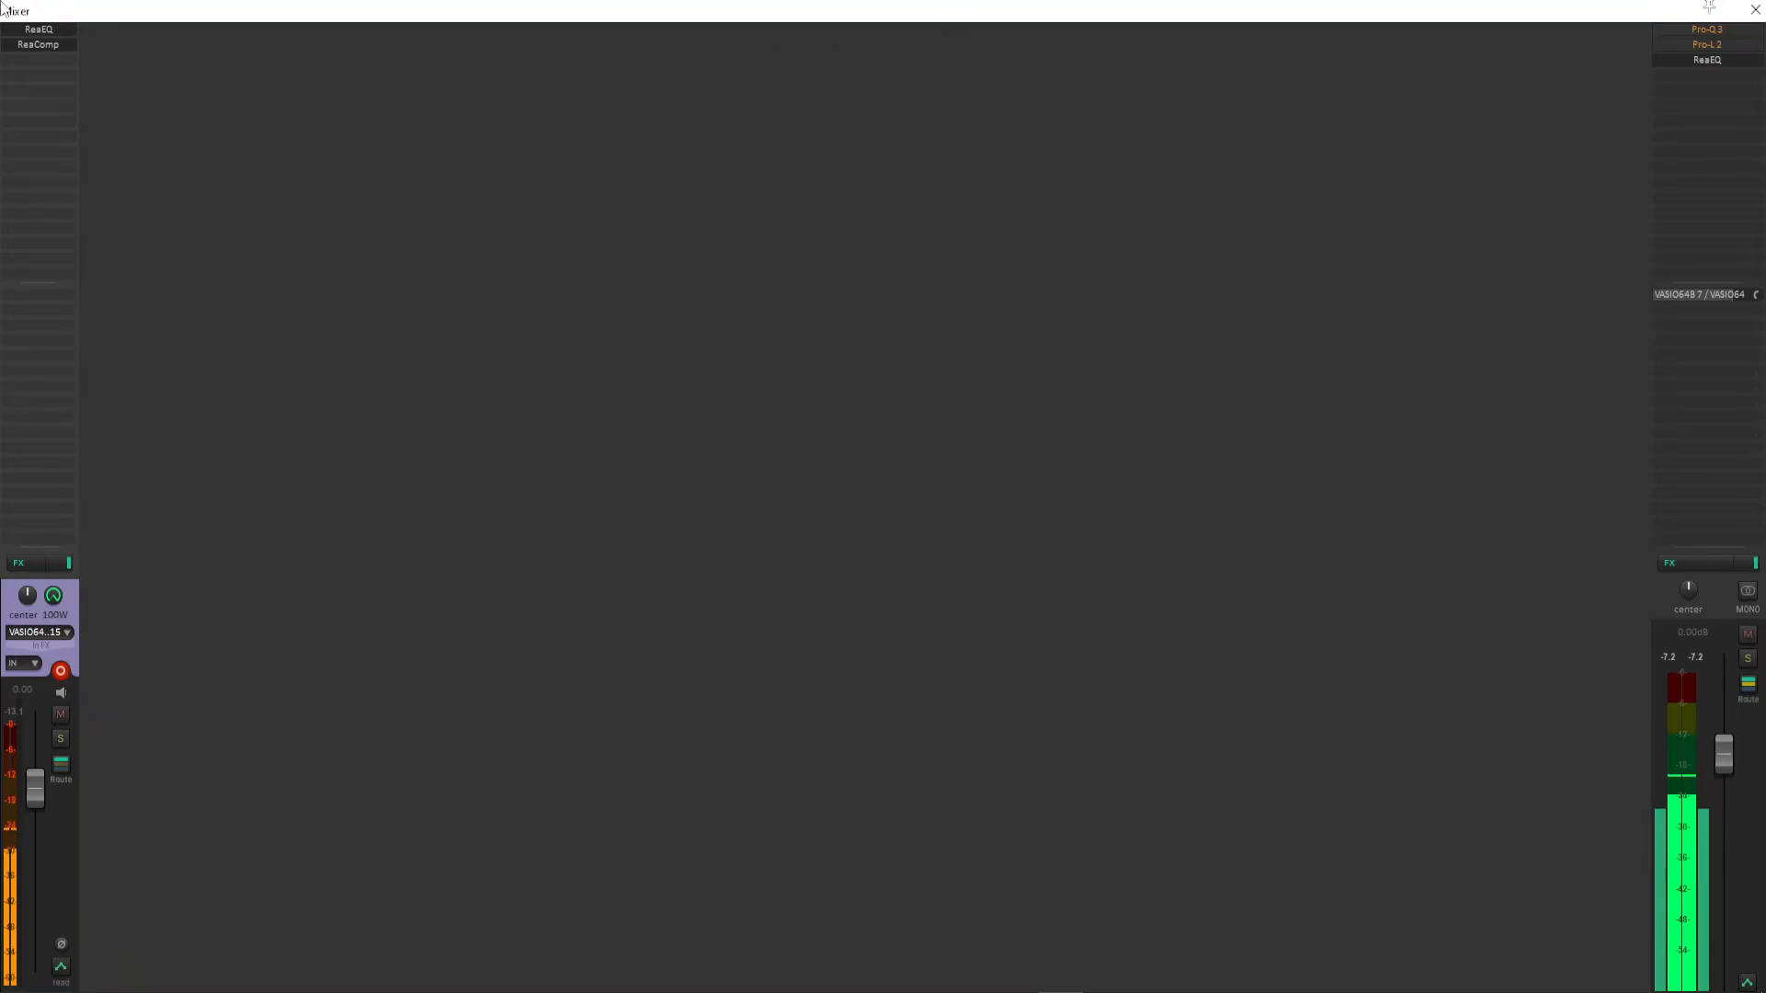
left_click_drag(4, 9, 1522, 66)
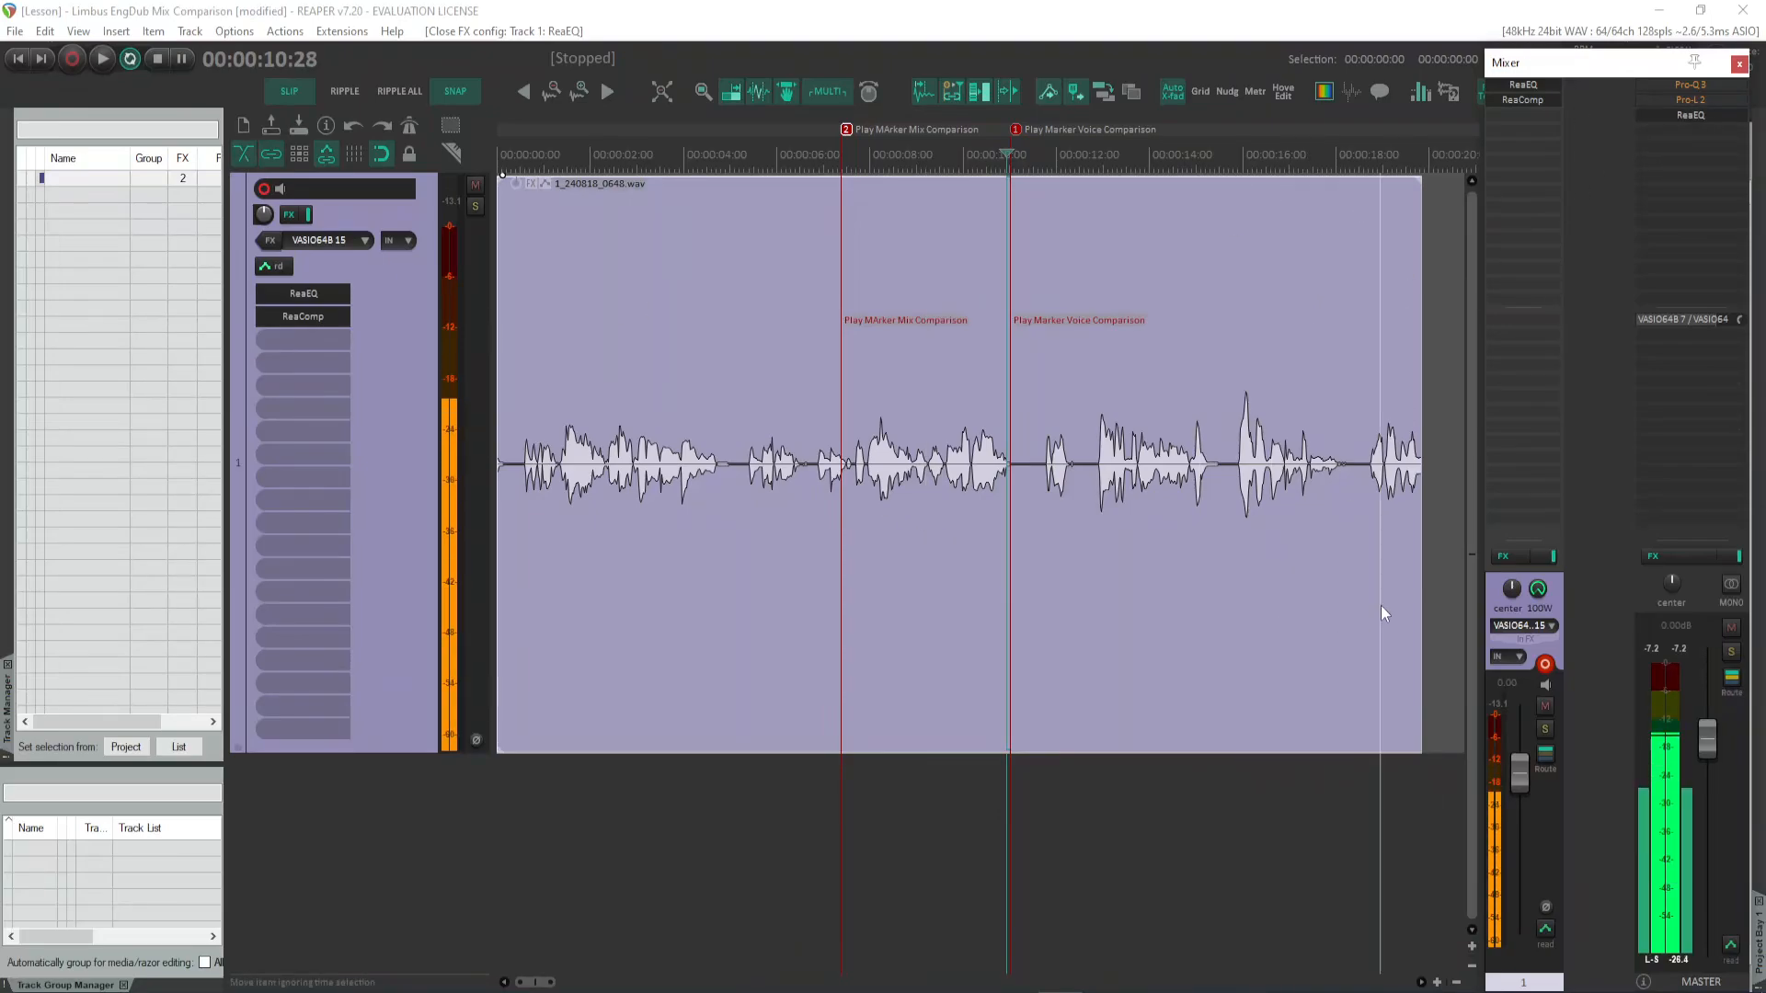
- Try out track 1's stereo width control in the mixer, reset it to 100W, and toggle the track's effects
left_click(1537, 593)
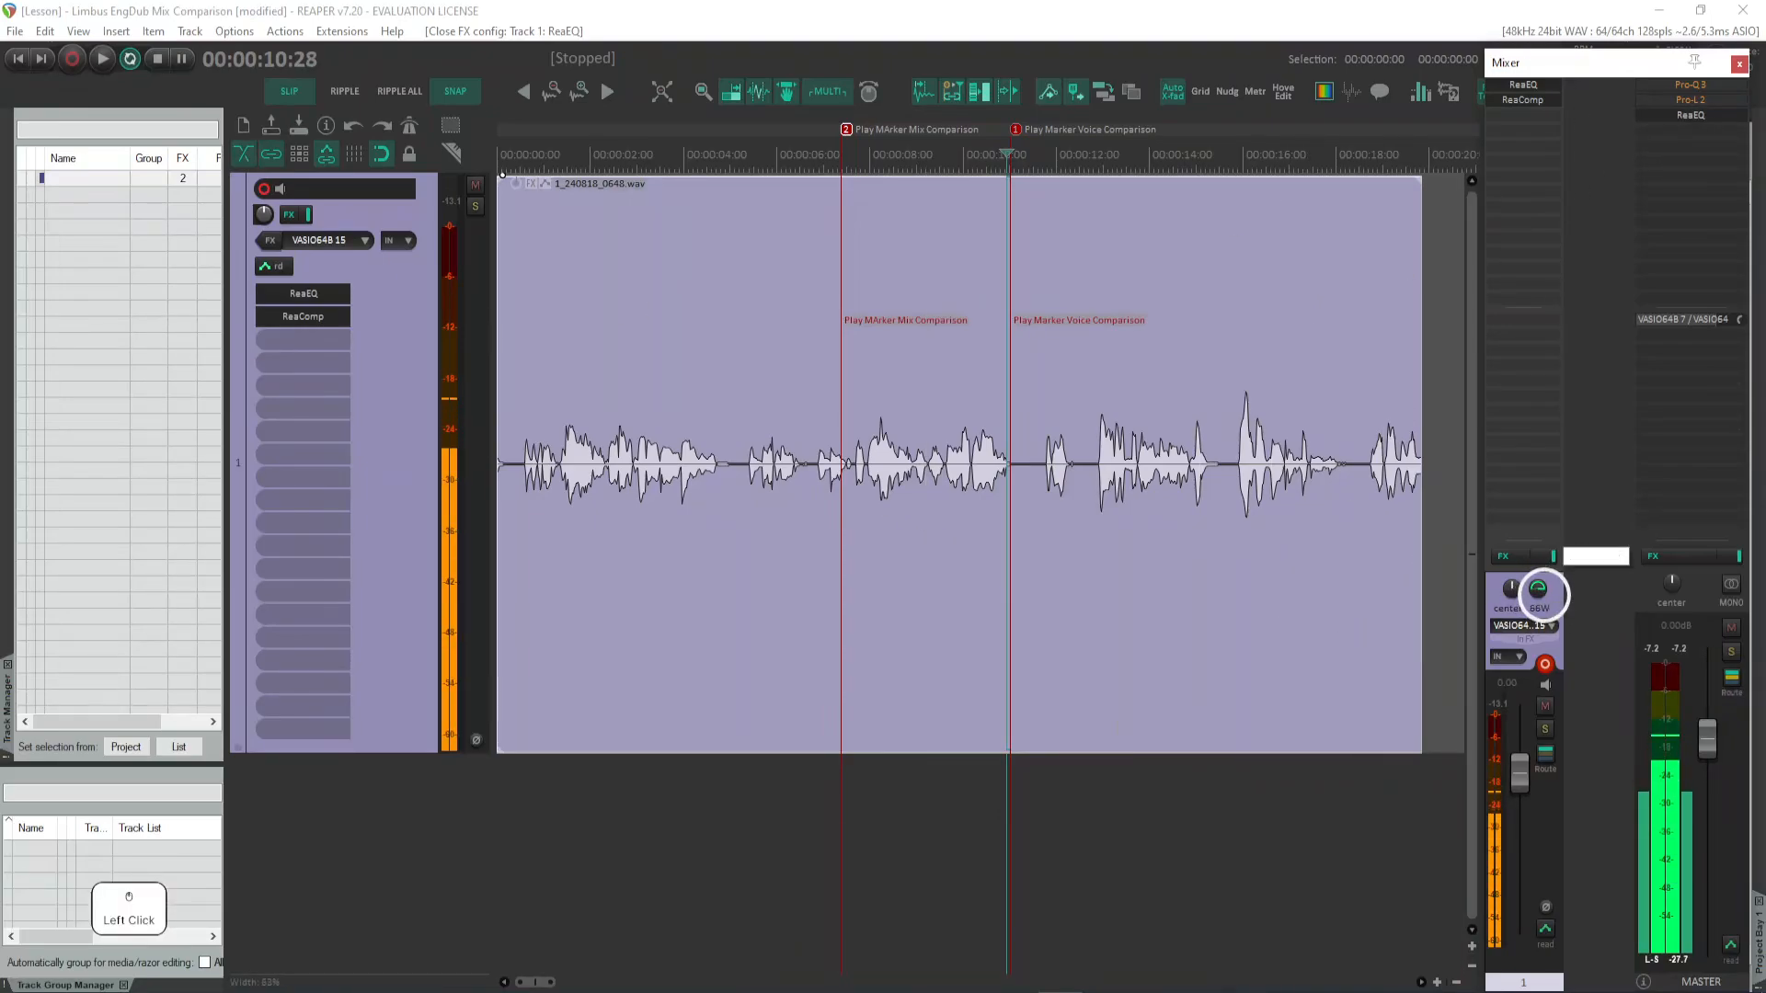
left_click_drag(1537, 593, 1535, 689)
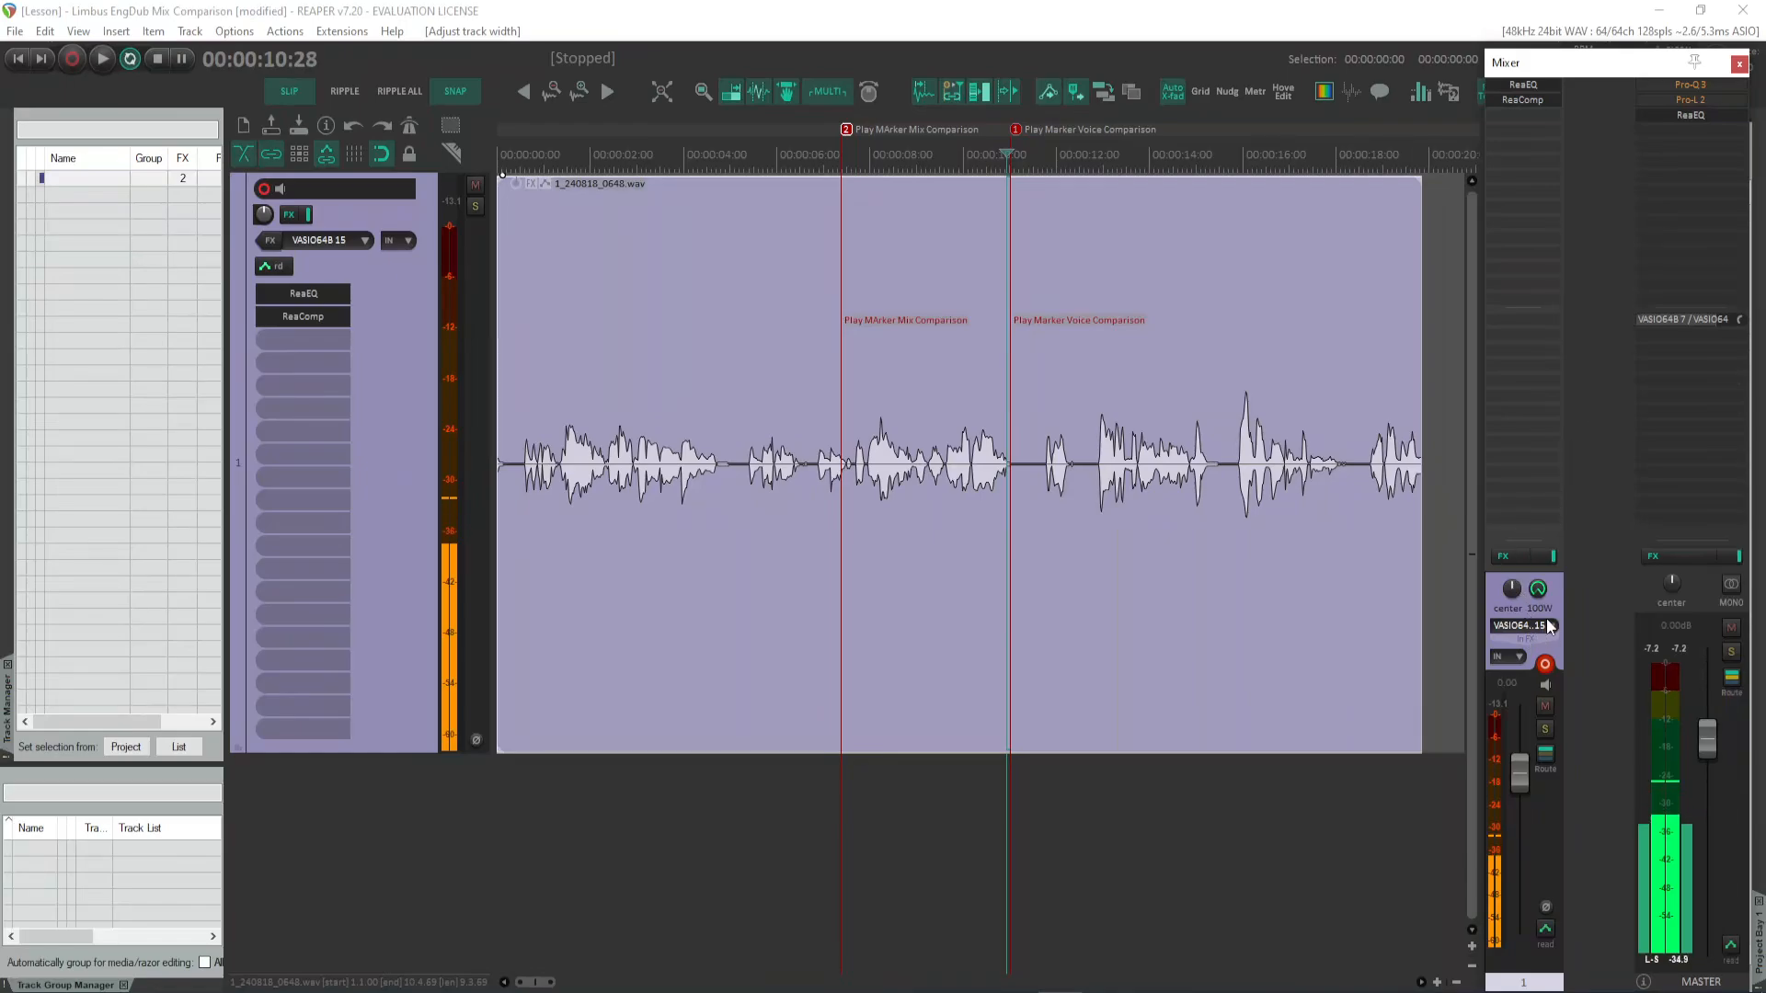
left_click(1554, 557)
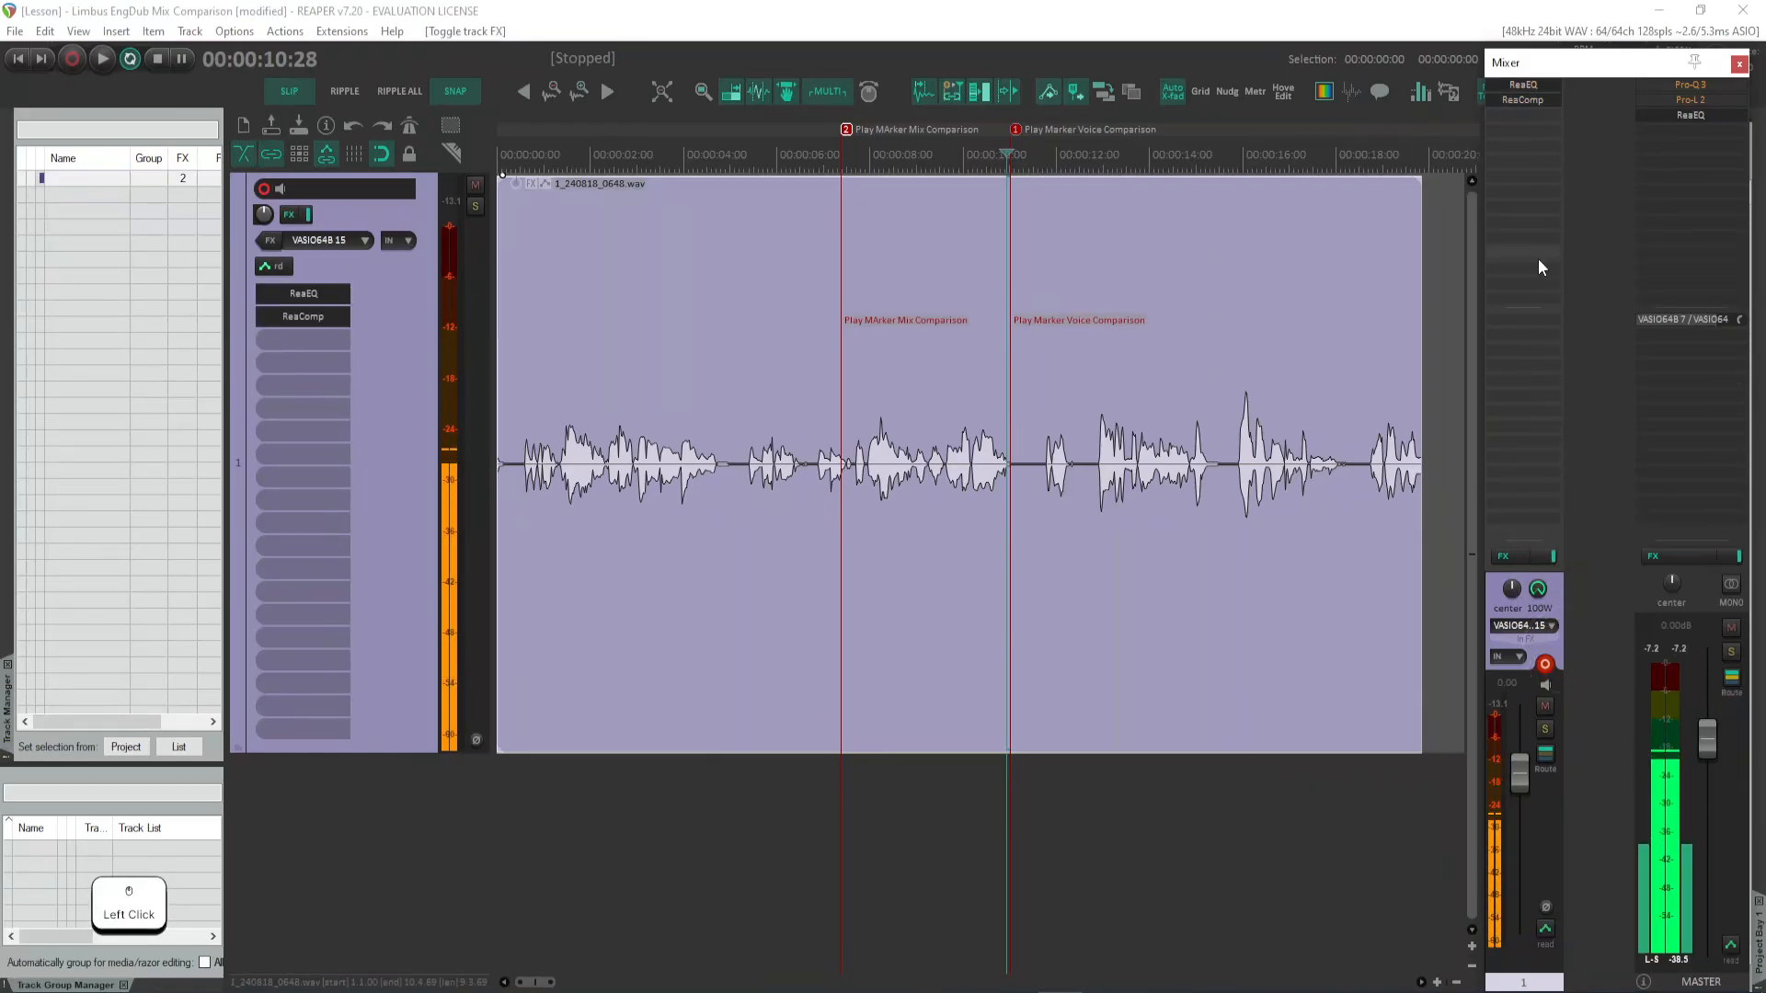